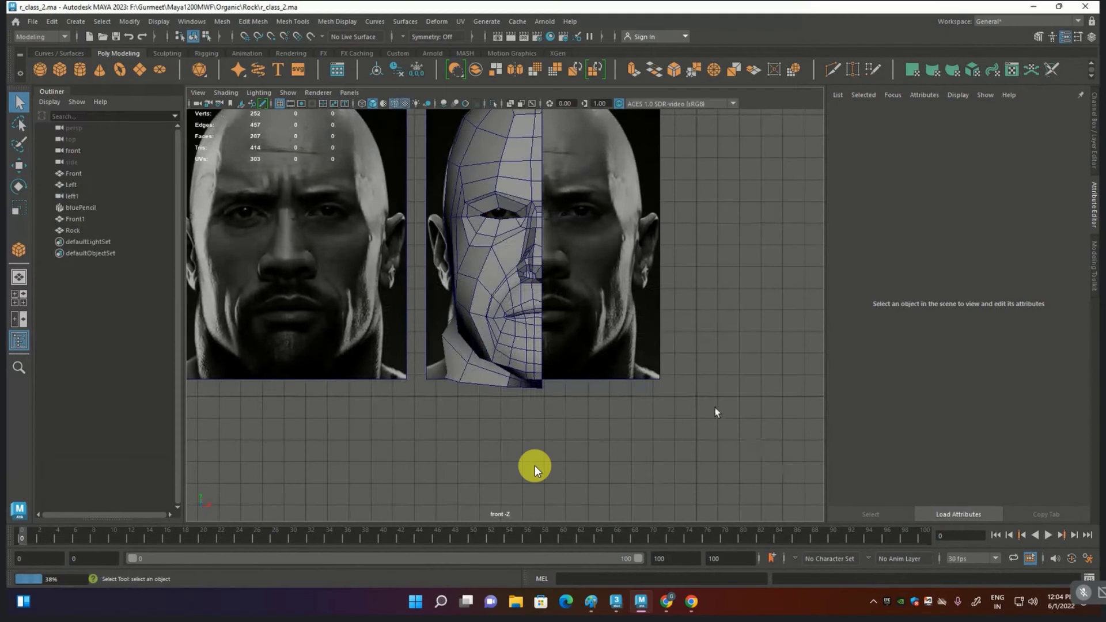
Step: Zoom the viewport and select the Rock head mesh
scroll(521, 297, "up", 2)
scroll(521, 297, "up", 4)
scroll(521, 297, "up", 2)
left_click(521, 297)
scroll(606, 270, "down", 3)
scroll(569, 189, "up", 2)
scroll(569, 189, "down", 4)
left_click(710, 183)
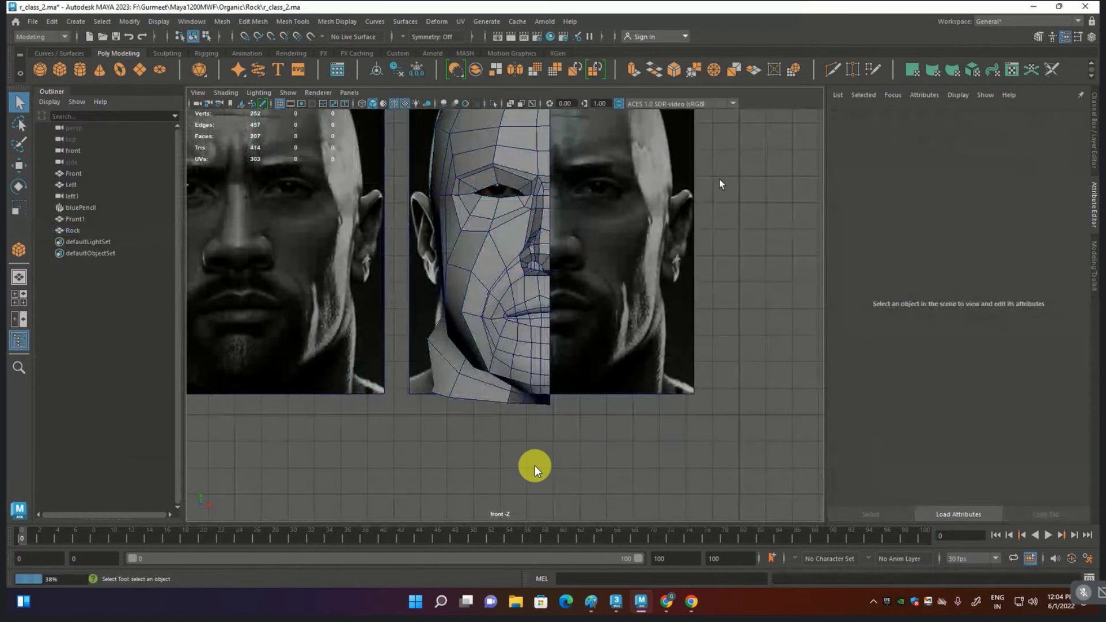
left_click(549, 214)
Step: Switch the panel to the persp camera via the hotbox and frame the head
key("space")
left_click(548, 212)
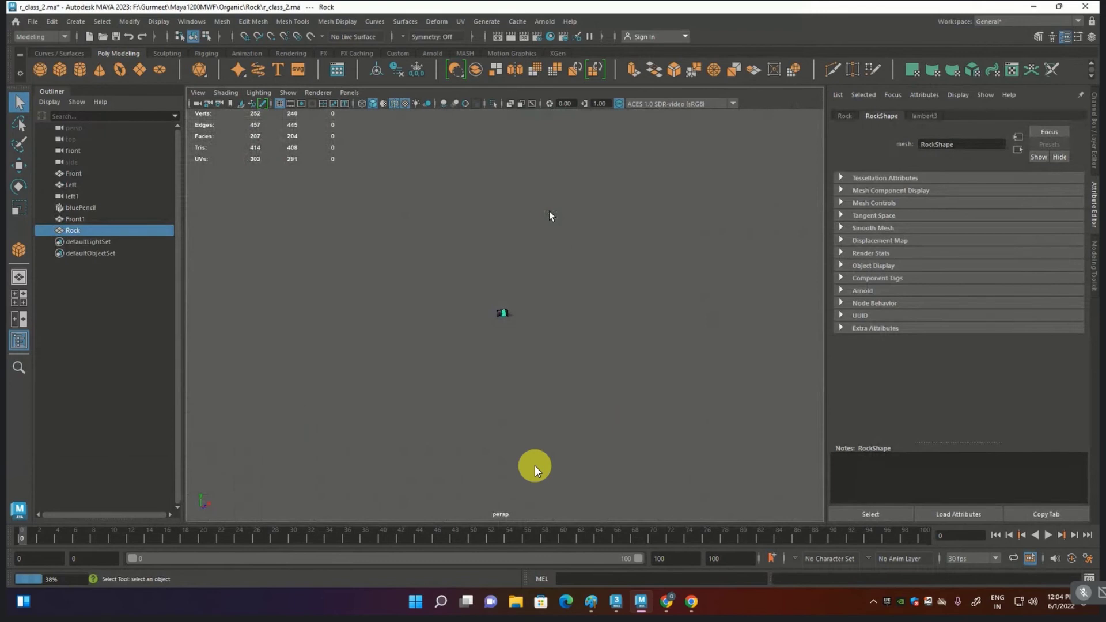
key("f")
scroll(699, 345, "up", 3)
middle_click_drag(712, 348, 714, 348, "alt")
Step: Orbit and zoom in close on the nose and cheek
left_click_drag(714, 348, 639, 284, "alt")
scroll(640, 283, "up", 5)
scroll(592, 369, "up", 3)
mouse_move(591, 369)
left_mouse_down("alt")
mouse_move(518, 346)
mouse_move(587, 353)
mouse_move(544, 326)
left_mouse_up("alt")
mouse_move(543, 325)
middle_mouse_down("alt")
mouse_move(480, 235)
mouse_move(493, 290)
middle_mouse_up("alt")
Step: Pull a vertex beside the nostril upward and check it from other angles
scroll(404, 255, "up", 3)
key("F9")
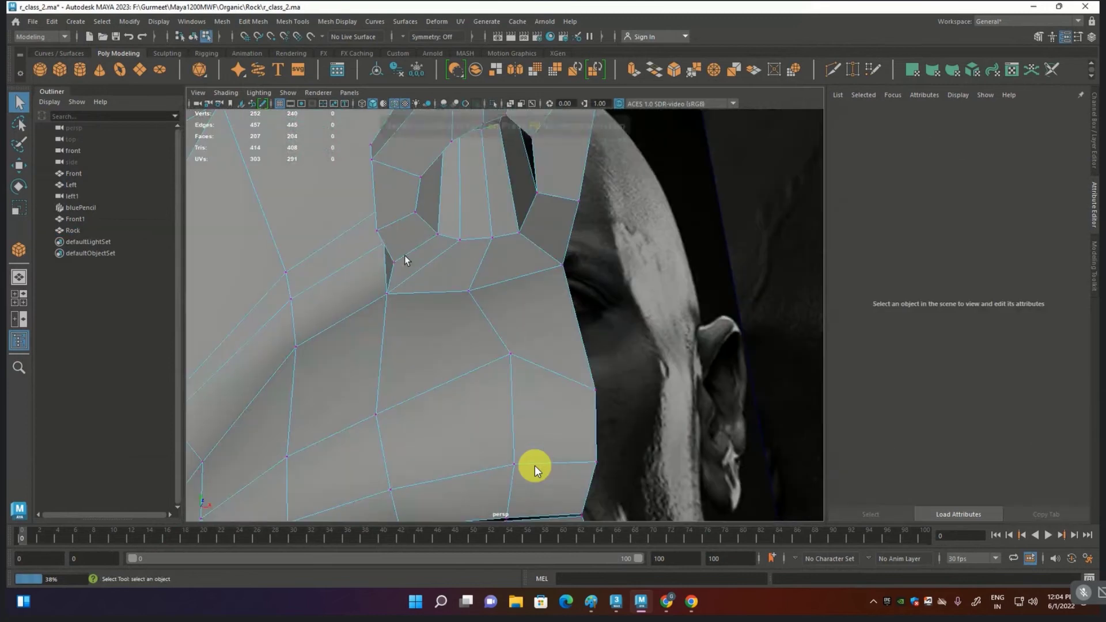
left_click(391, 263)
key("w")
left_click_drag(433, 256, 433, 141)
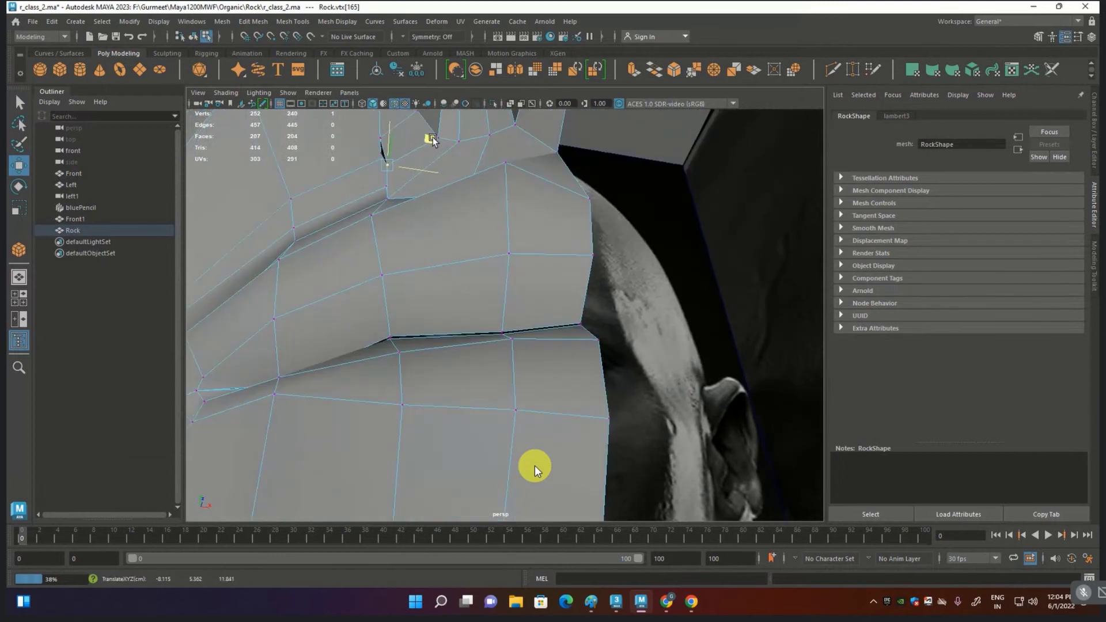
left_click_drag(414, 192, 477, 199, "alt")
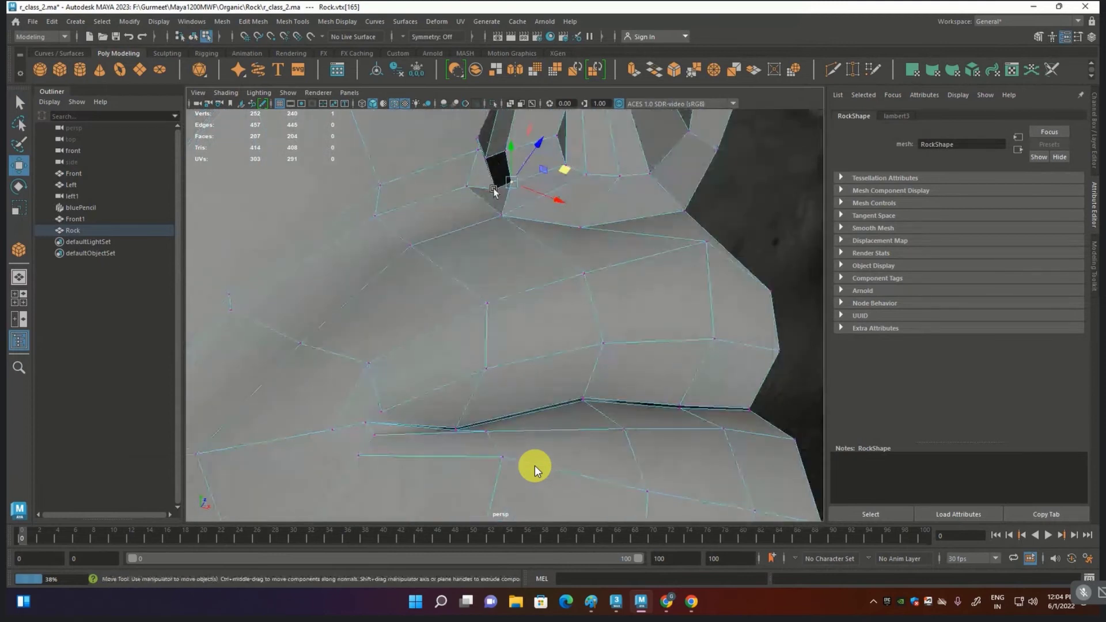
mouse_move(547, 184)
left_mouse_down("alt")
mouse_move(544, 212)
mouse_move(530, 189)
mouse_move(446, 159)
mouse_move(483, 172)
mouse_move(497, 290)
mouse_move(529, 300)
left_mouse_up("alt")
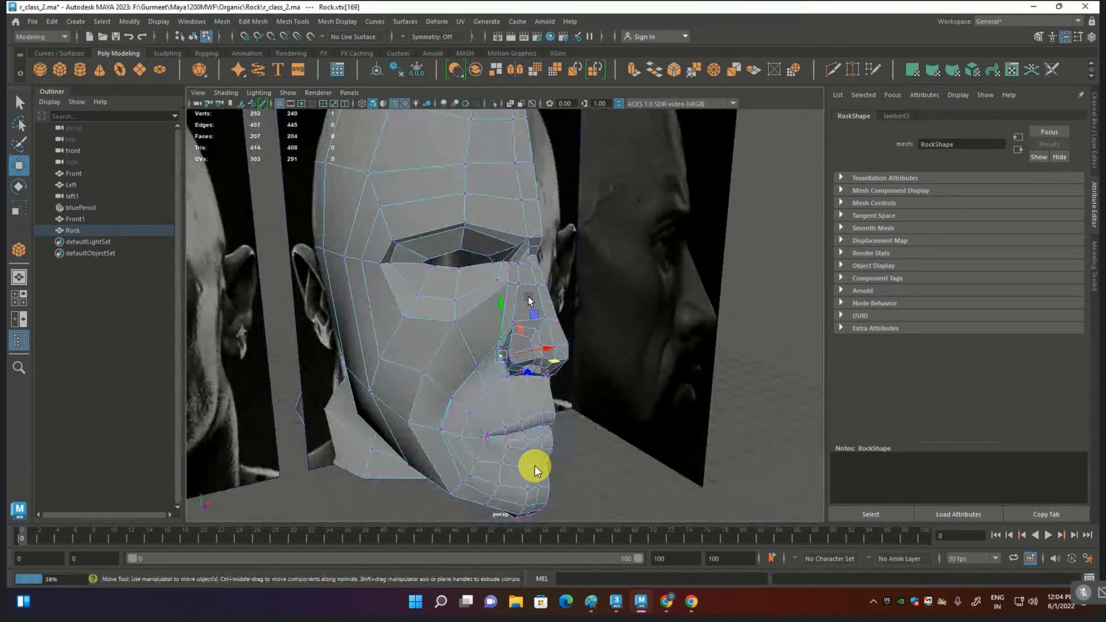
Step: Preview the head smoothed and return to whole-object selection
key("3")
left_click(611, 488)
key("F9")
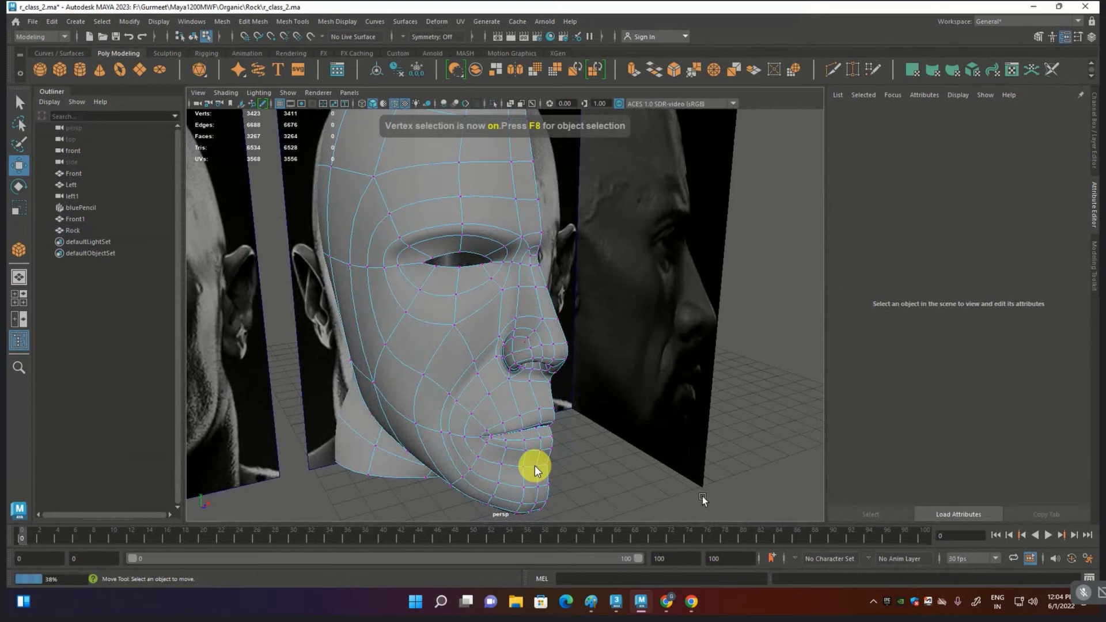
key("ctrl+z")
key("F8")
Step: Turn off Wireframe on Shaded and reselect the Rock head mesh
left_click(641, 491)
mouse_move(597, 478)
left_mouse_down("alt")
mouse_move(485, 266)
mouse_move(517, 326)
mouse_move(578, 328)
mouse_move(433, 333)
mouse_move(459, 330)
mouse_move(433, 308)
left_mouse_up("alt")
left_click(396, 104)
left_click(433, 308)
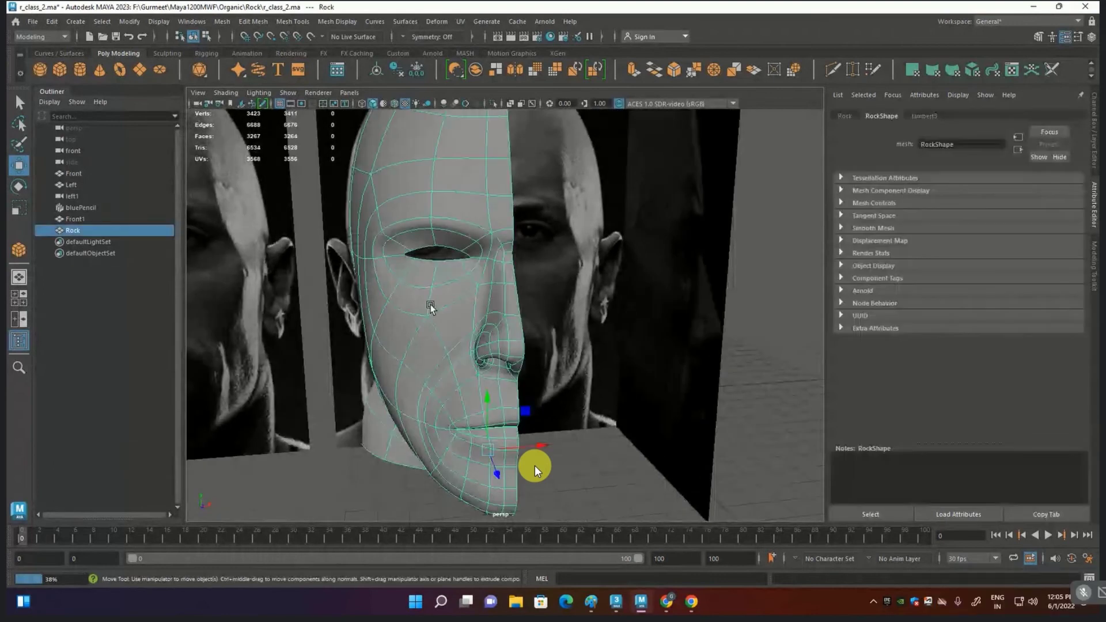
Step: Return the head to low-poly cage display and zoom in on the lips
scroll(525, 392, "up", 2)
scroll(545, 306, "up", 2)
scroll(545, 306, "up", 2)
scroll(509, 326, "up", 2)
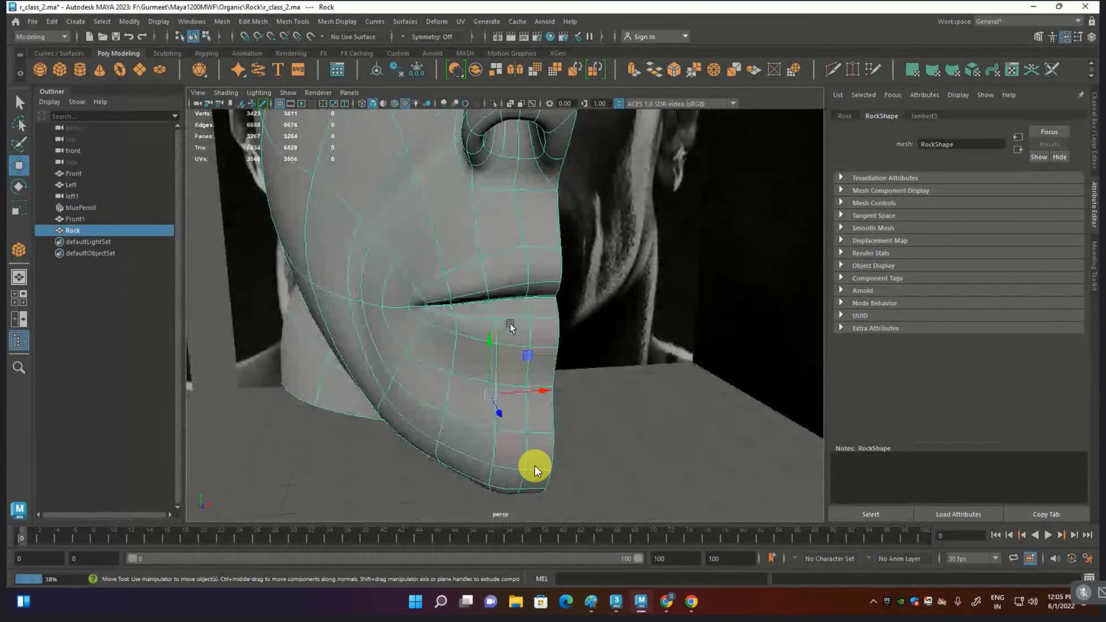
scroll(510, 326, "down", 1)
scroll(462, 331, "down", 2)
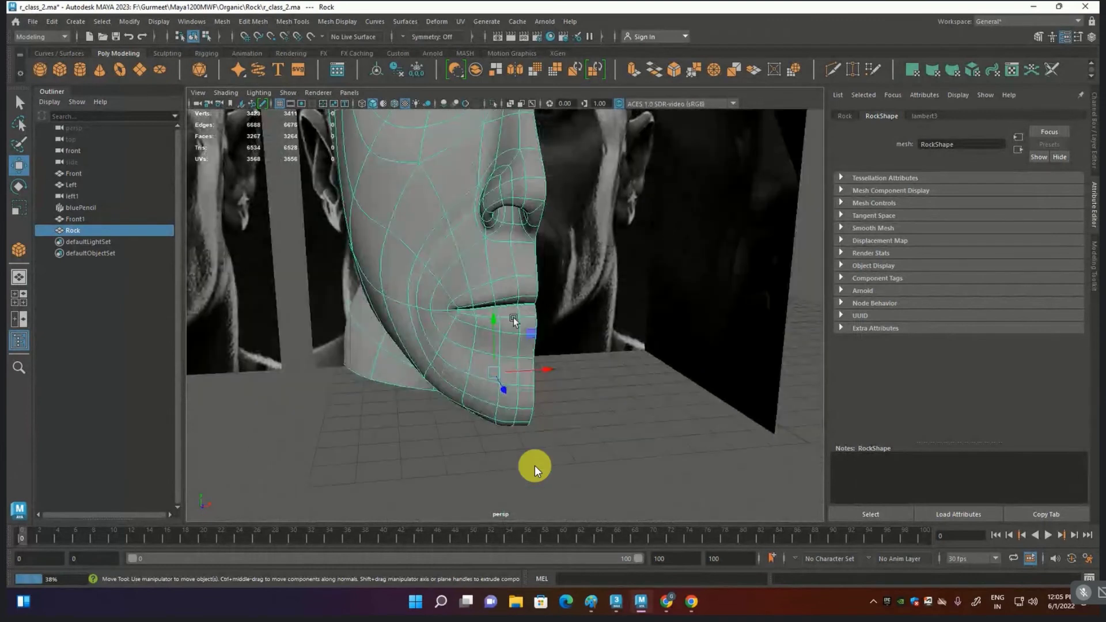
key("1")
scroll(515, 312, "up", 2)
scroll(515, 312, "up", 2)
scroll(515, 313, "up", 2)
mouse_move(526, 309)
left_mouse_down("alt")
mouse_move(558, 308)
mouse_move(528, 321)
left_mouse_up("alt")
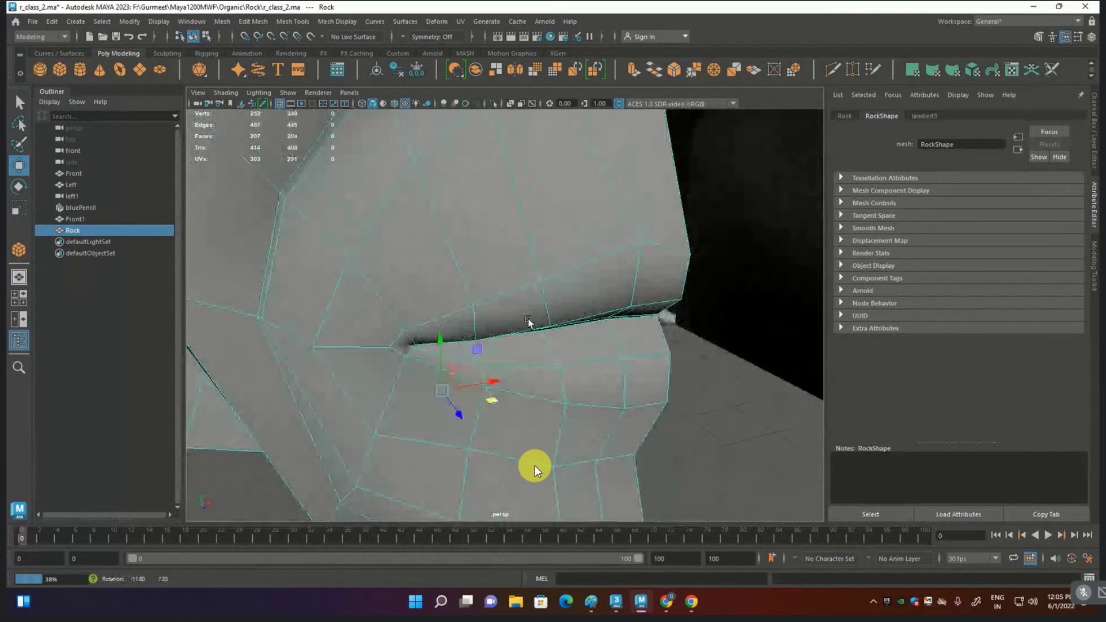
Step: Insert an edge loop around the lips using Mesh Tools > Insert Edge Loop
left_click(306, 23)
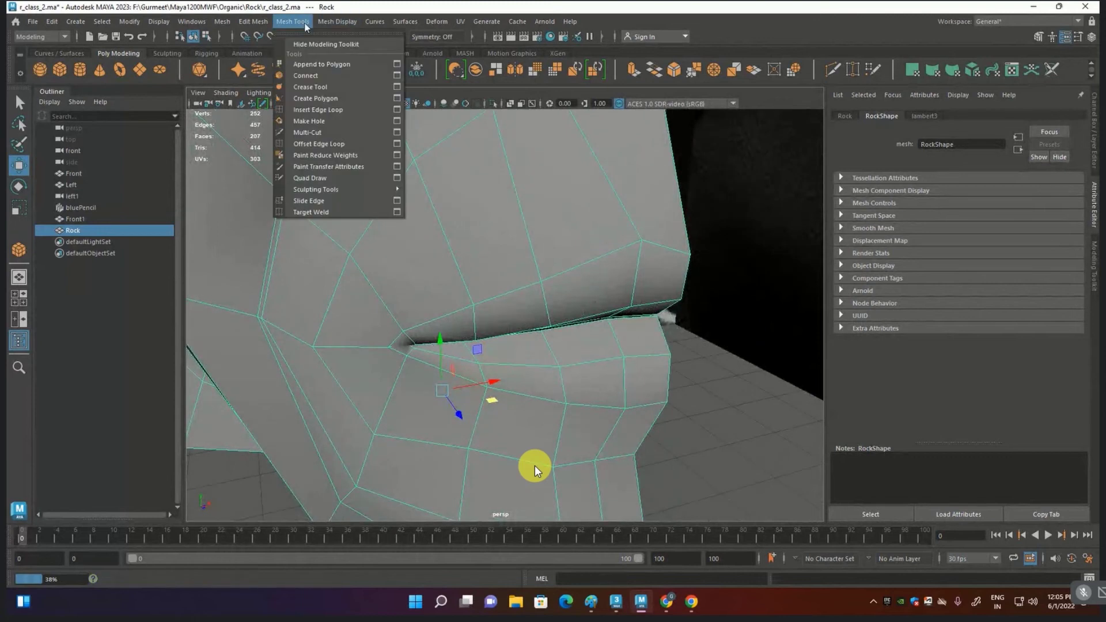
left_click(309, 110)
left_click_drag(540, 279, 539, 278)
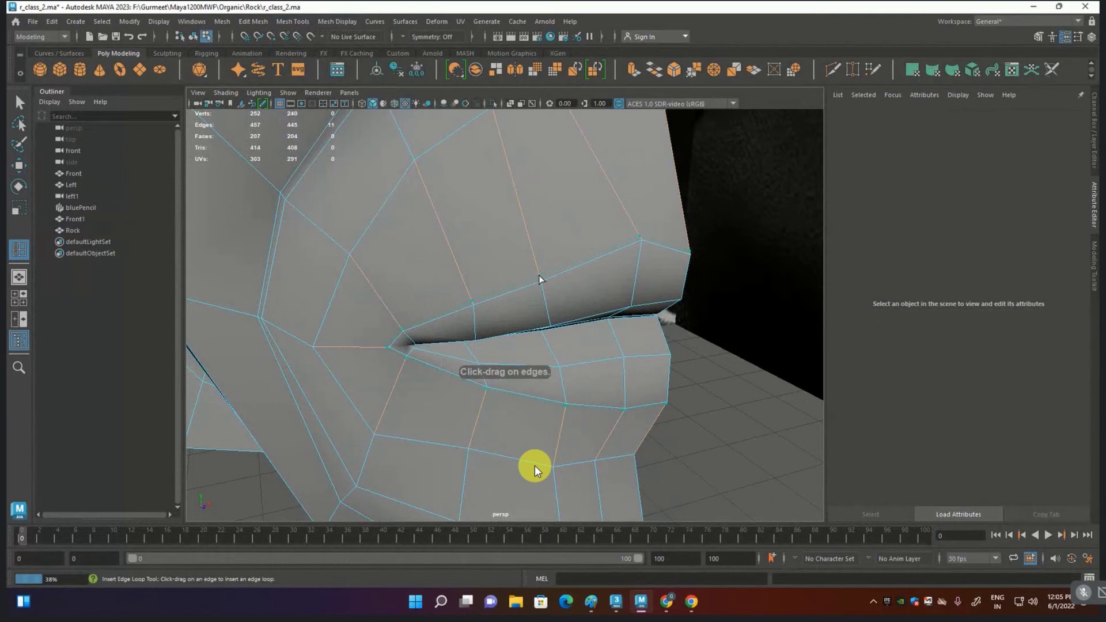
left_click(540, 279)
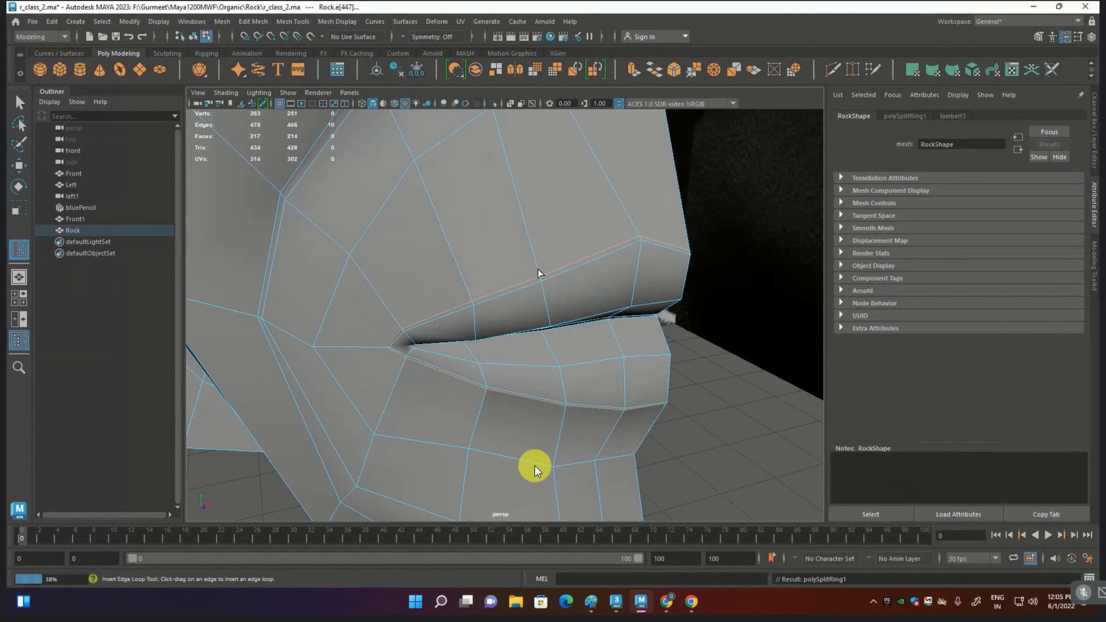
Step: Select the new lip loop and check it in smooth preview
key("F8")
left_click(538, 269)
key("F10")
double_click(538, 268)
key("3")
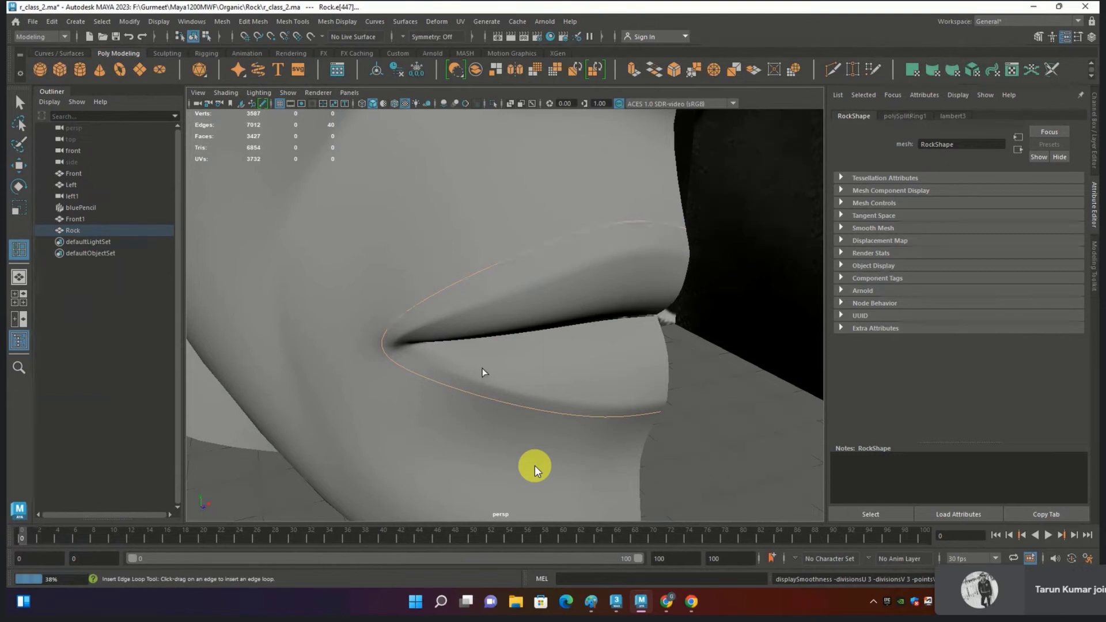
Step: Back in low-poly display, reposition a lower-lip vertex with the Move tool
key("q")
key("1")
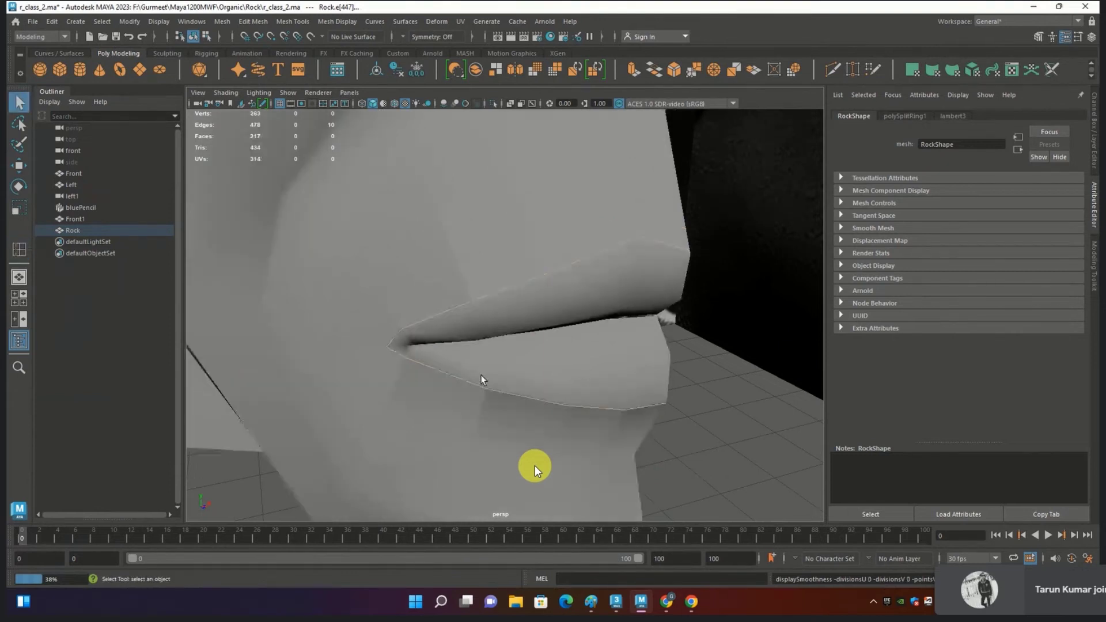
key("F8")
scroll(482, 373, "up", 3)
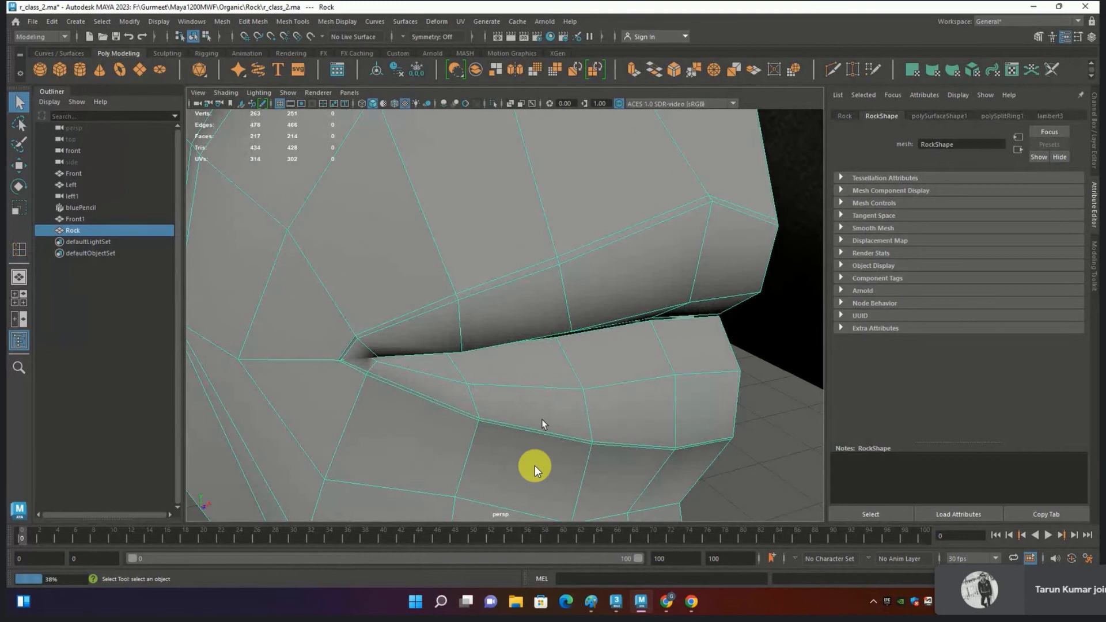
key("F9")
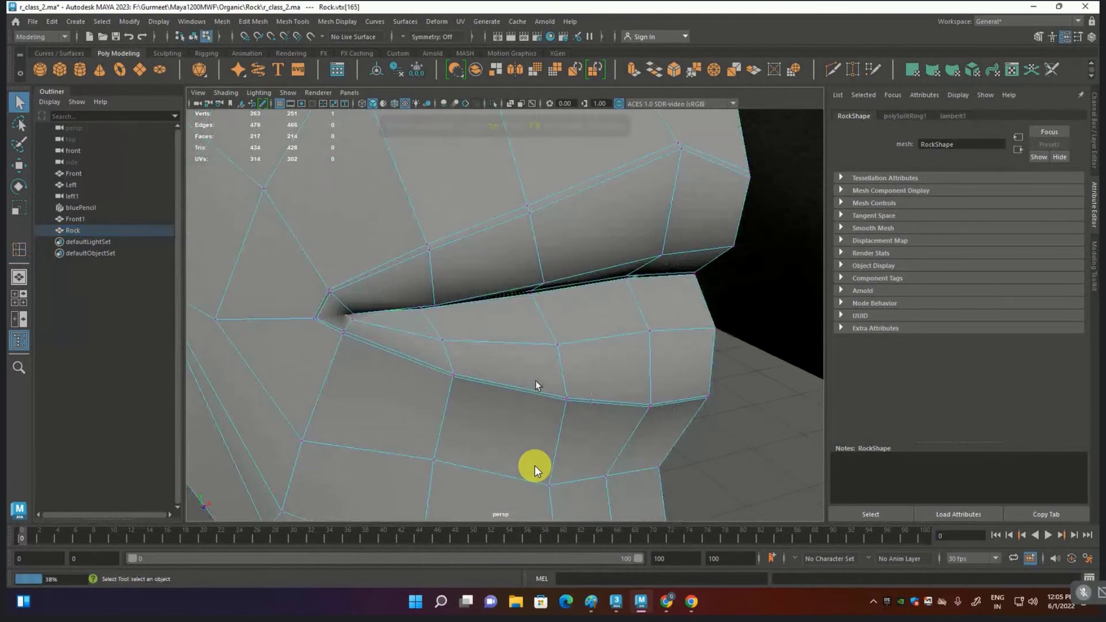
left_click(453, 384)
key("w")
left_click_drag(451, 360, 451, 355)
Step: Shift a lip-corner vertex left and lower two lower-lip vertices slightly
left_click(342, 335)
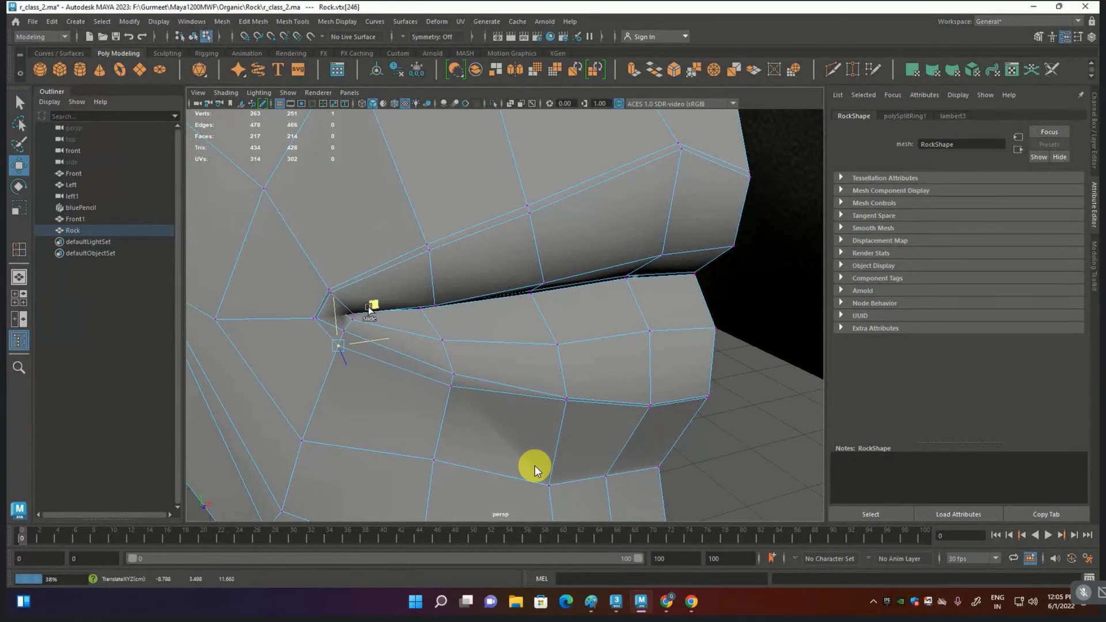
left_click(313, 320)
left_click_drag(312, 321, 321, 320)
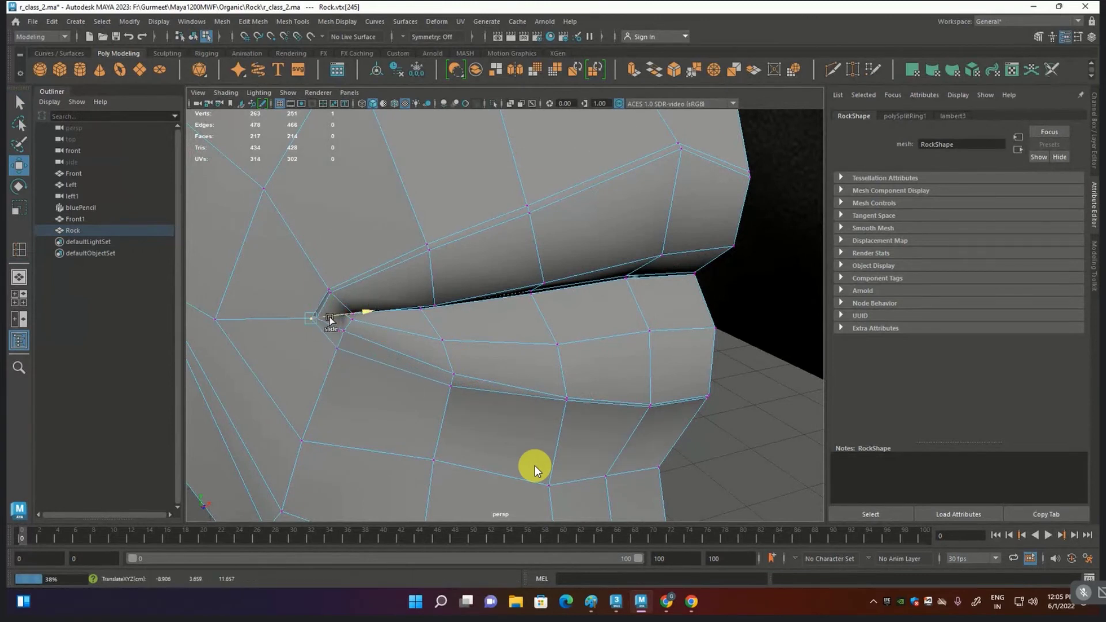
left_click(565, 402)
left_click(639, 416, "shift")
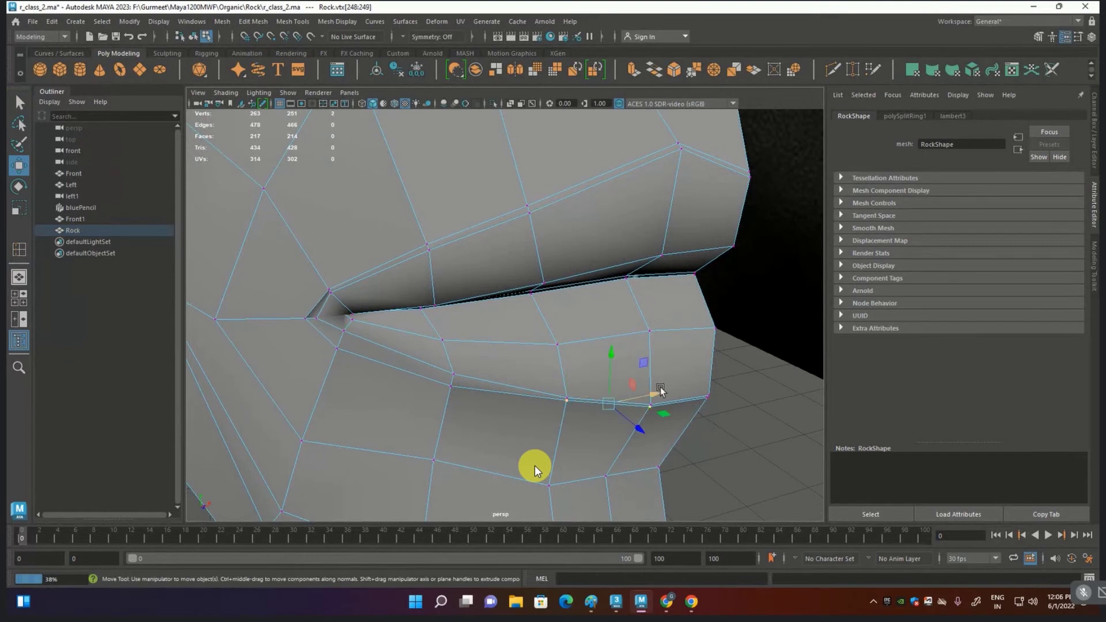
left_click_drag(612, 366, 610, 371)
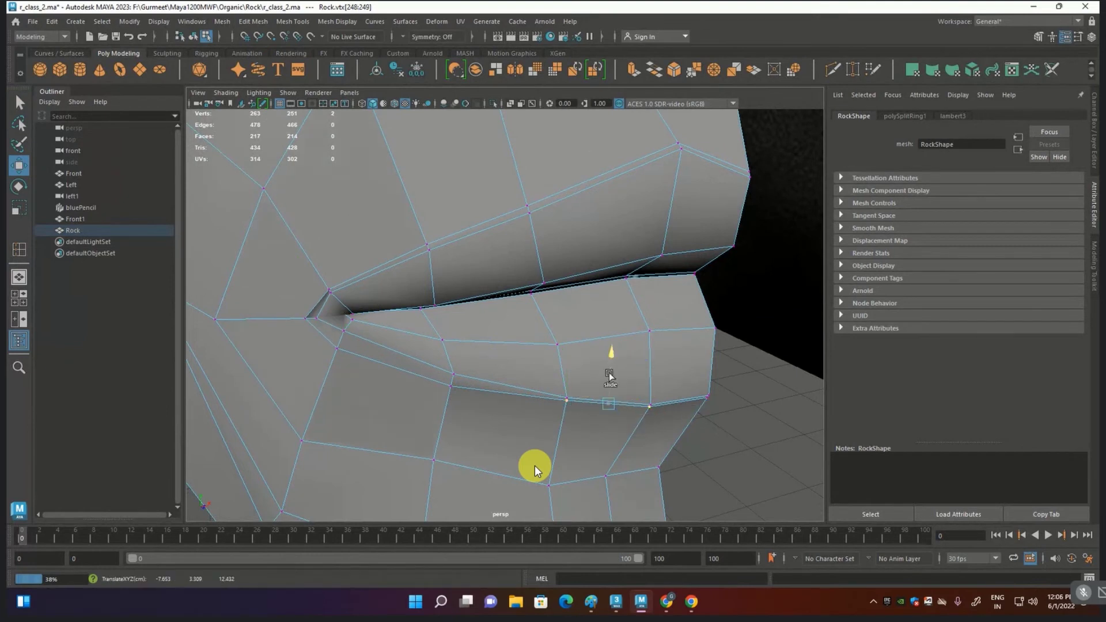
Step: Preview the head smoothed and orbit toward the lip corner
left_click(704, 402)
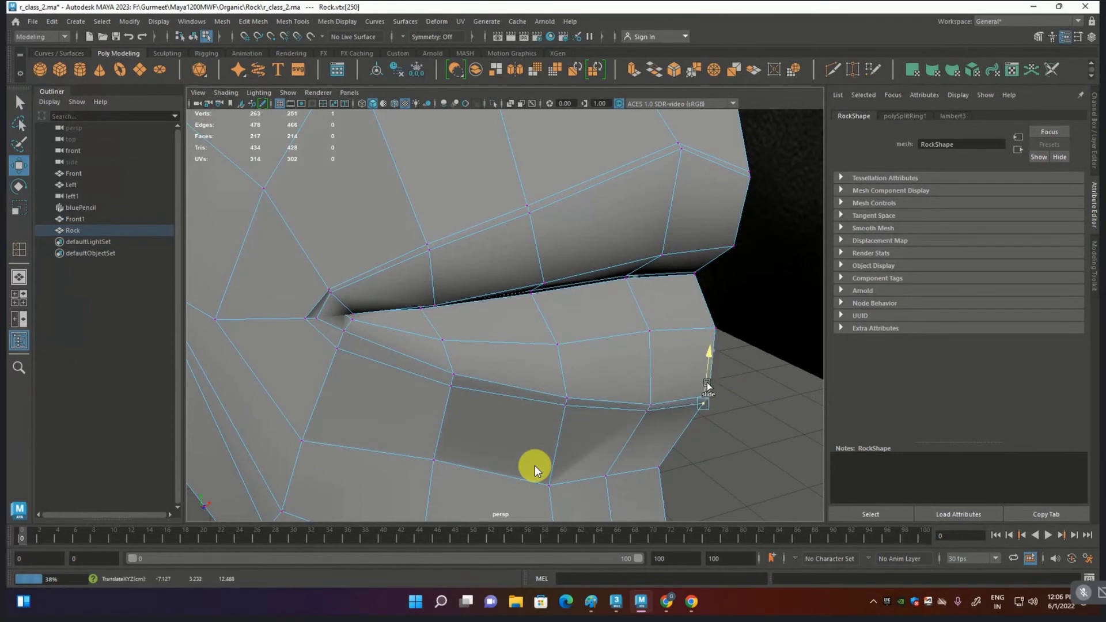
left_click(706, 382)
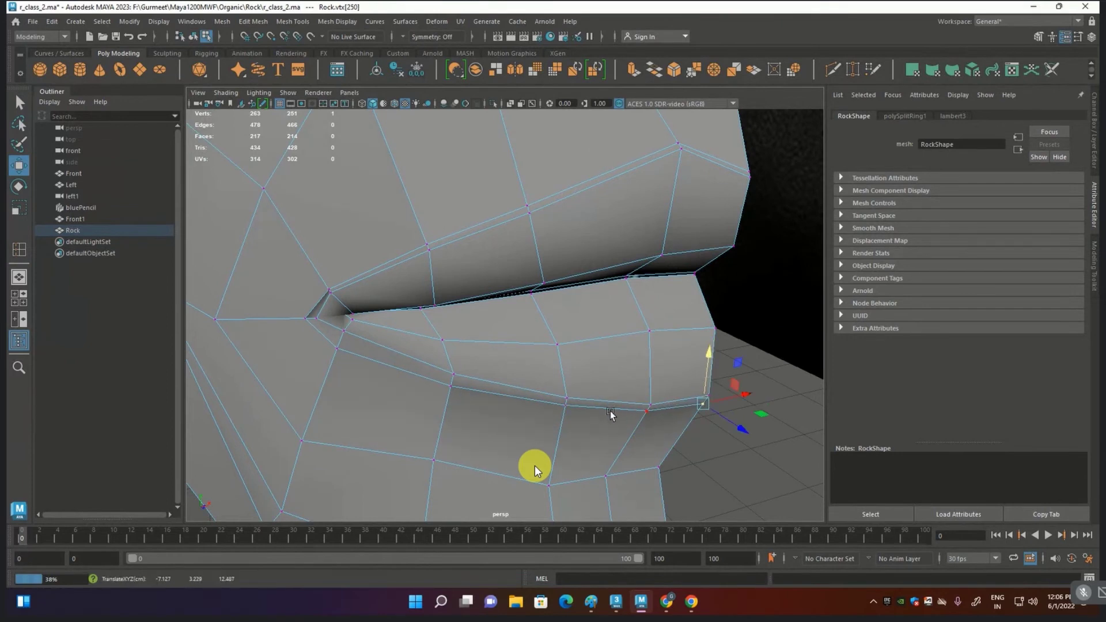
key("3")
right_click_drag(609, 410, 491, 386, "alt")
mouse_move(492, 386)
left_mouse_down("alt")
mouse_move(543, 383)
mouse_move(526, 382)
left_mouse_up("alt")
scroll(526, 377, "up", 5)
Step: Shift the vertices beside and above the mouth corner right and down
left_click(501, 373)
left_click(415, 387, "shift")
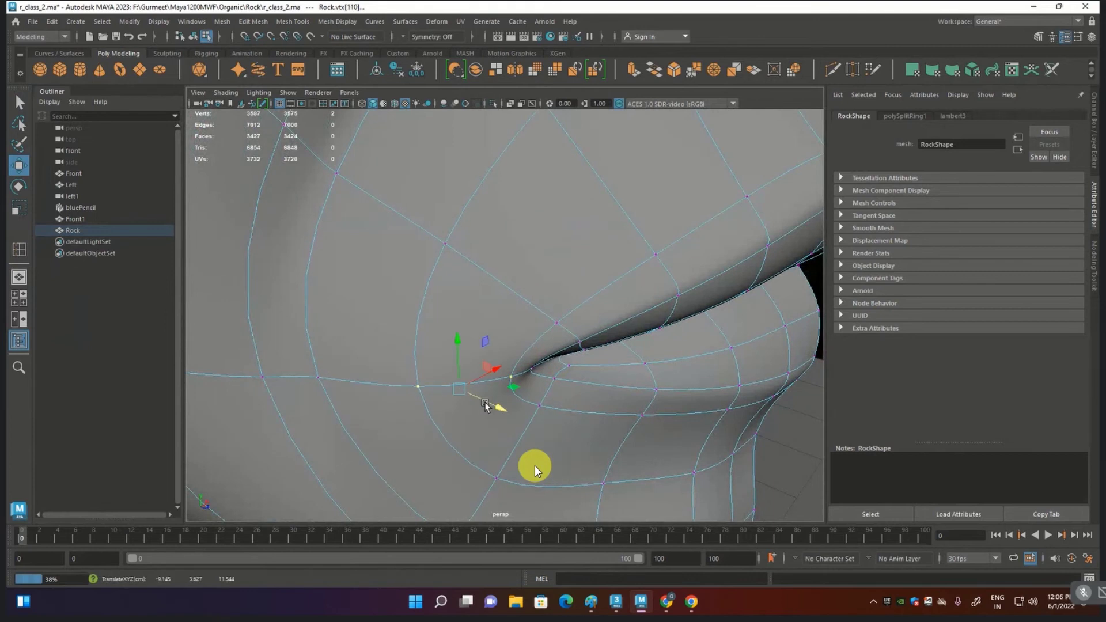
left_click(557, 321)
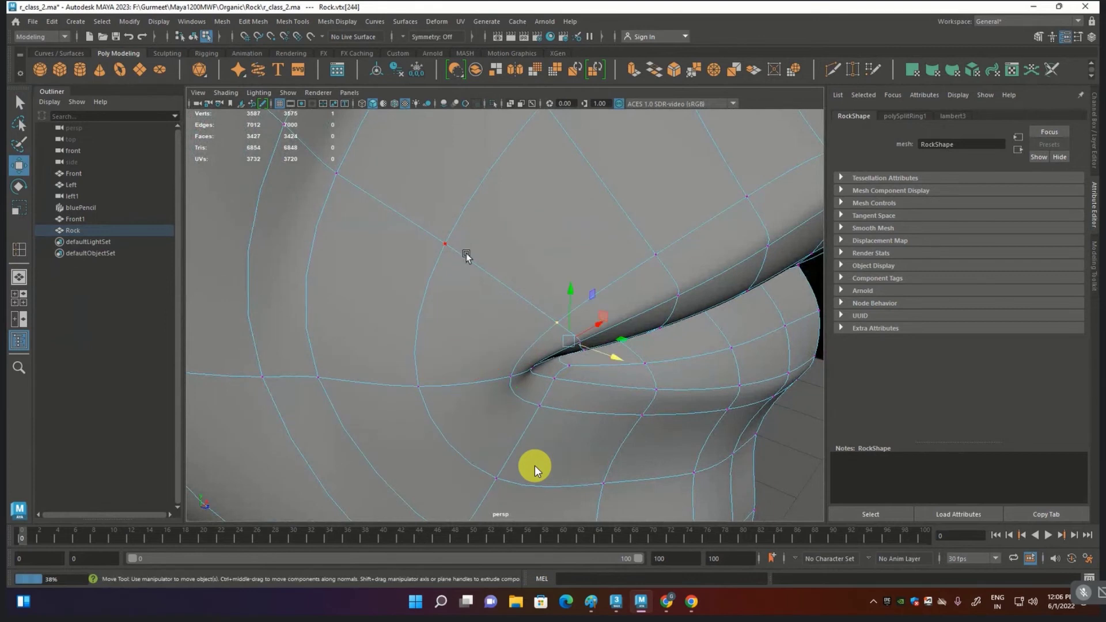
left_click(446, 244, "shift")
mouse_move(518, 299)
left_mouse_down()
mouse_move(528, 304)
mouse_move(543, 387)
mouse_move(522, 402)
mouse_move(446, 291)
mouse_move(425, 304)
left_mouse_up()
scroll(516, 355, "up", 5)
Step: Move mouth-corner vertices in depth and down-right into the cheek crease
left_click(439, 286)
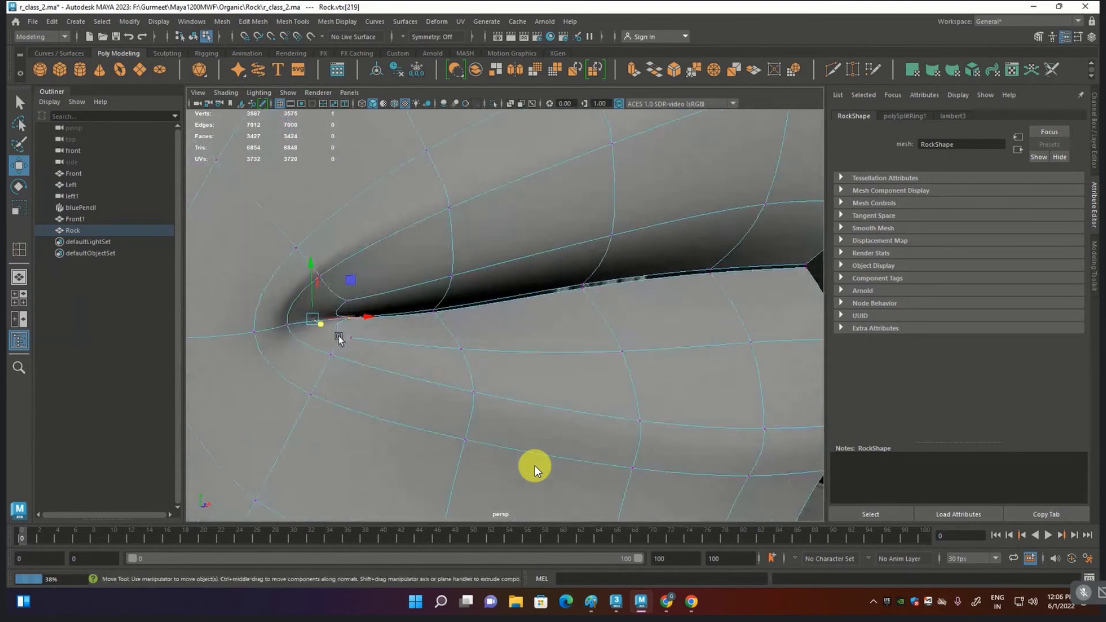
left_click(307, 340)
mouse_move(307, 340)
left_mouse_down("alt")
mouse_move(302, 352)
mouse_move(416, 410)
left_mouse_up("alt")
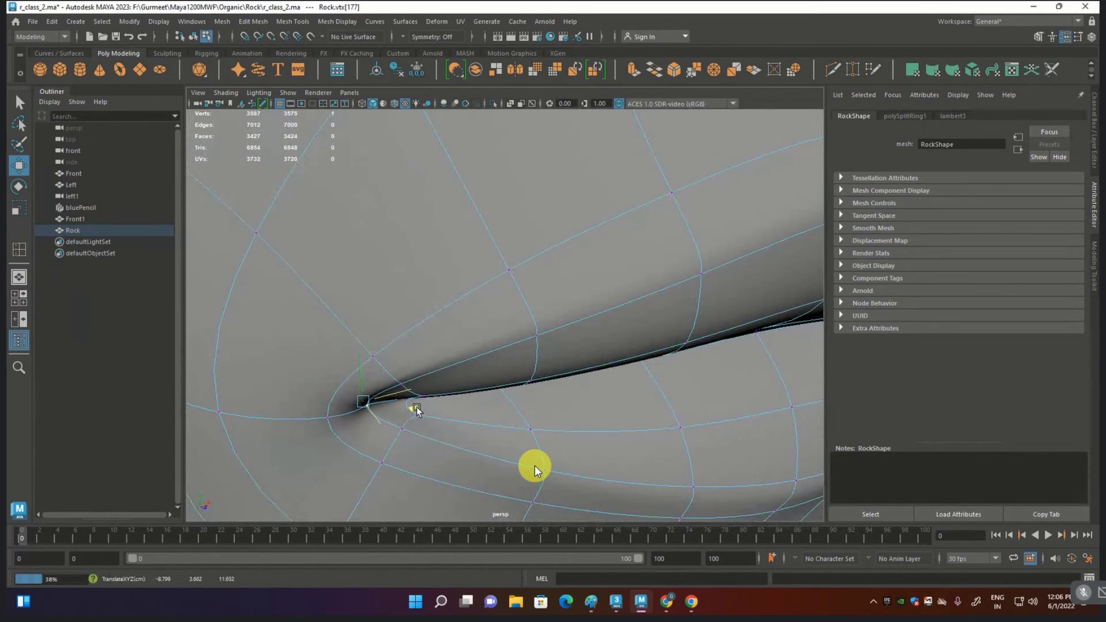
left_click_drag(372, 349, 385, 376, "alt")
left_click(569, 452)
left_click_drag(596, 478, 569, 449)
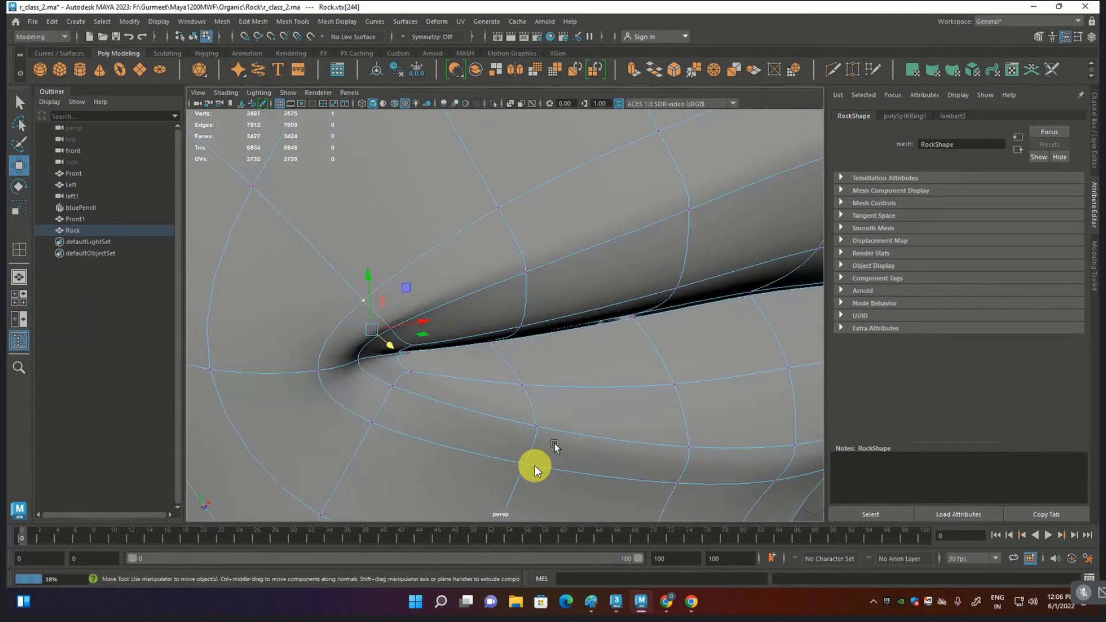
left_click(389, 338)
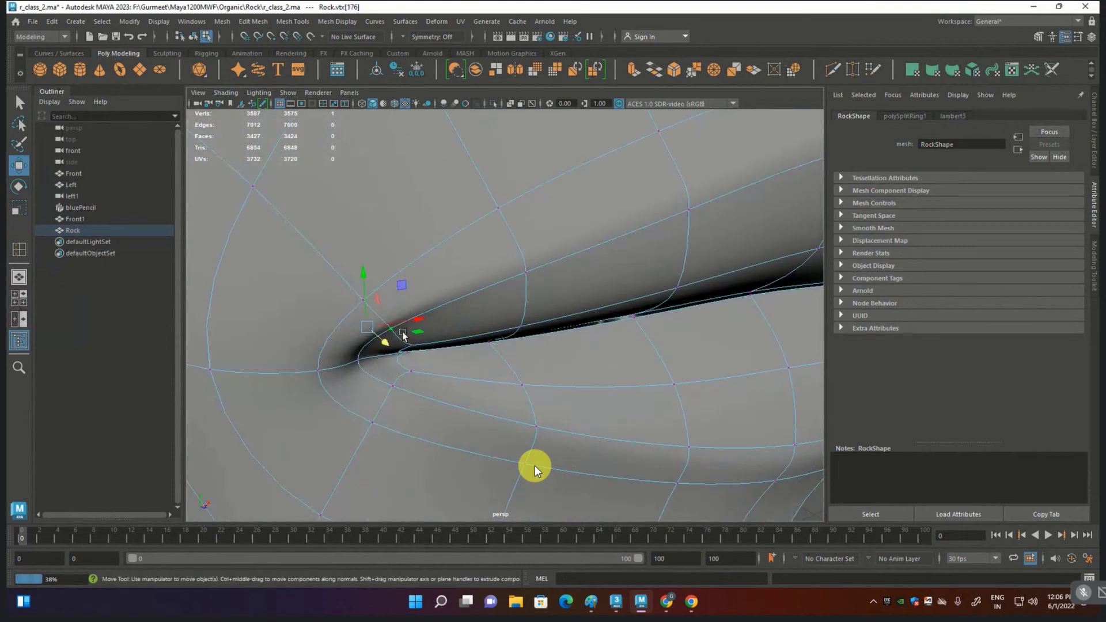
left_click_drag(384, 341, 390, 355)
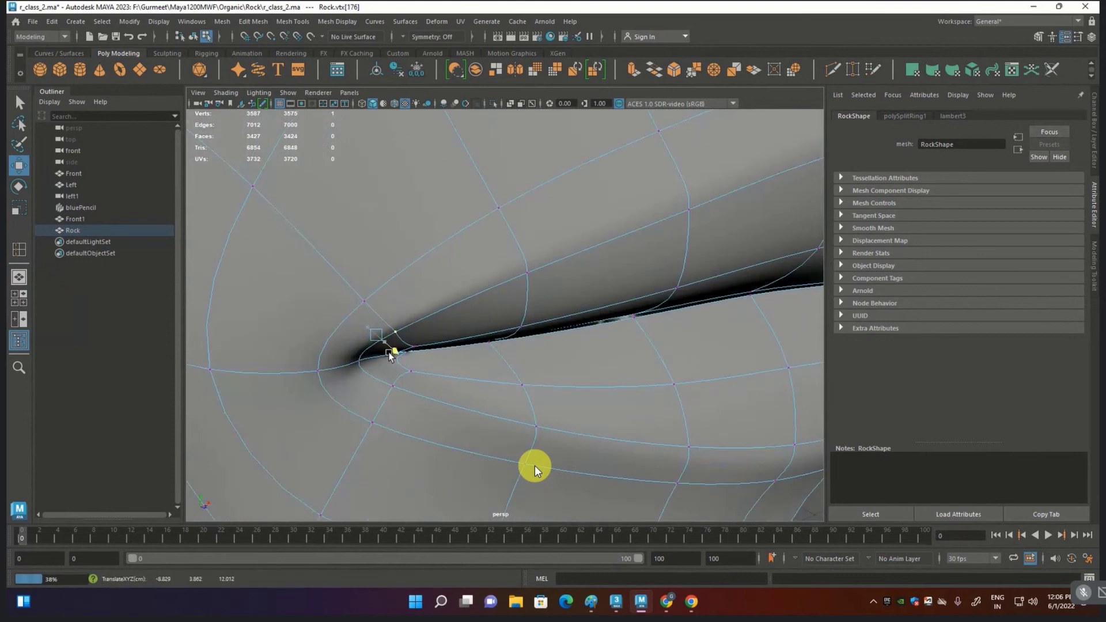
Step: Move two lip-crease vertices down-right, check the lips, and return to object mode
left_click(319, 371)
left_click(213, 373, "shift")
left_click_drag(247, 377, 259, 410)
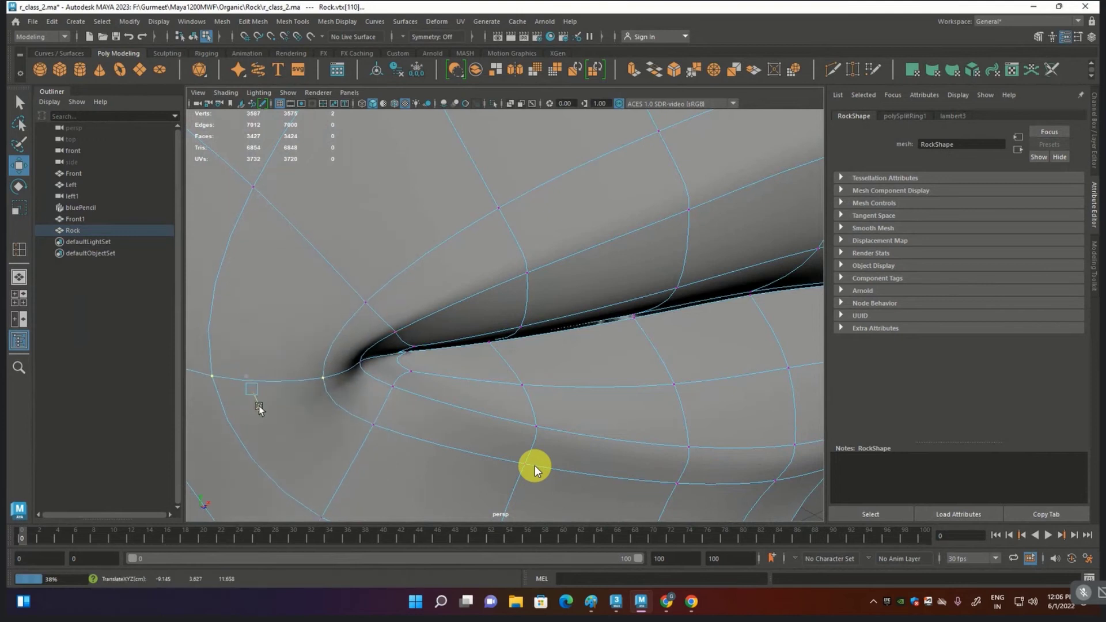
scroll(339, 357, "down", 5)
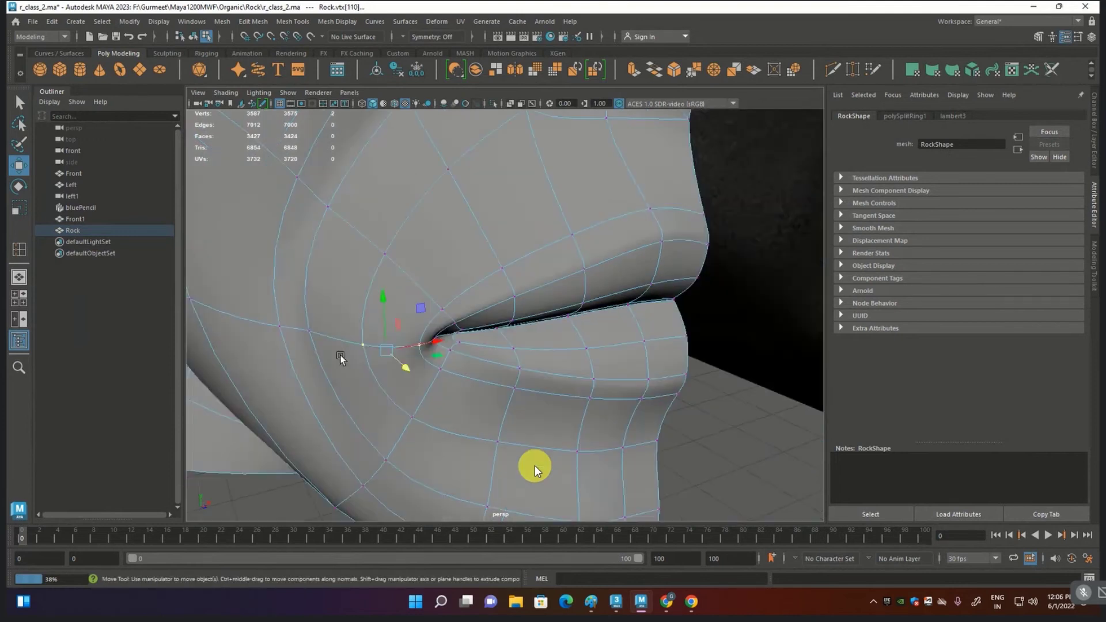
left_click(419, 339)
mouse_move(420, 340)
left_mouse_down("alt")
mouse_move(388, 356)
mouse_move(402, 348)
left_mouse_up("alt")
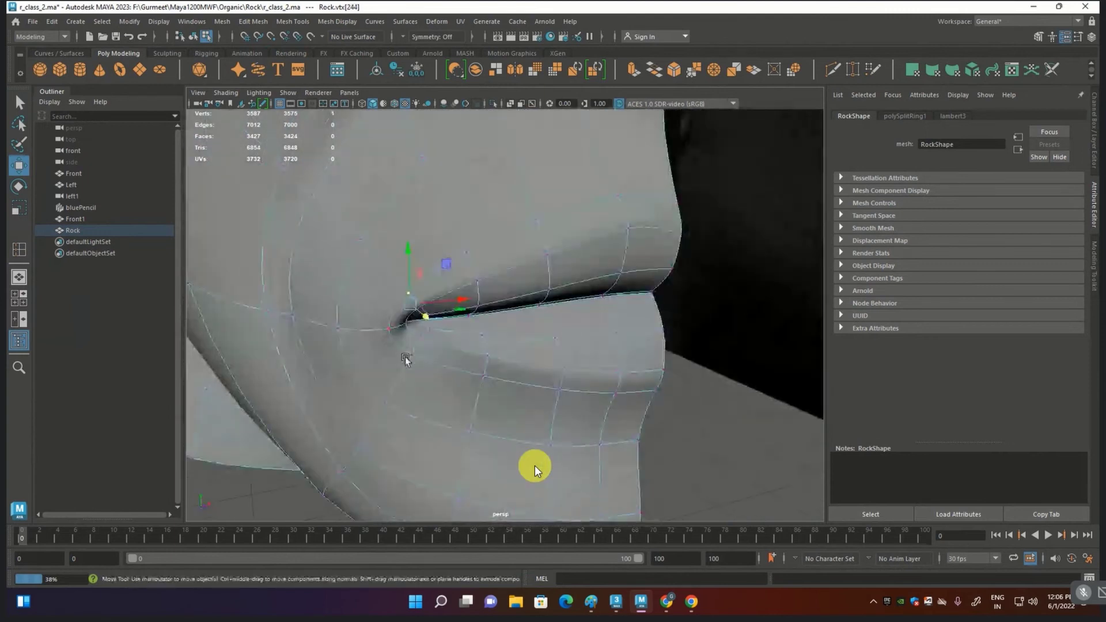
key("F8")
Step: Inspect the lips deselected, then reselect the head in vertex mode
left_click(696, 419)
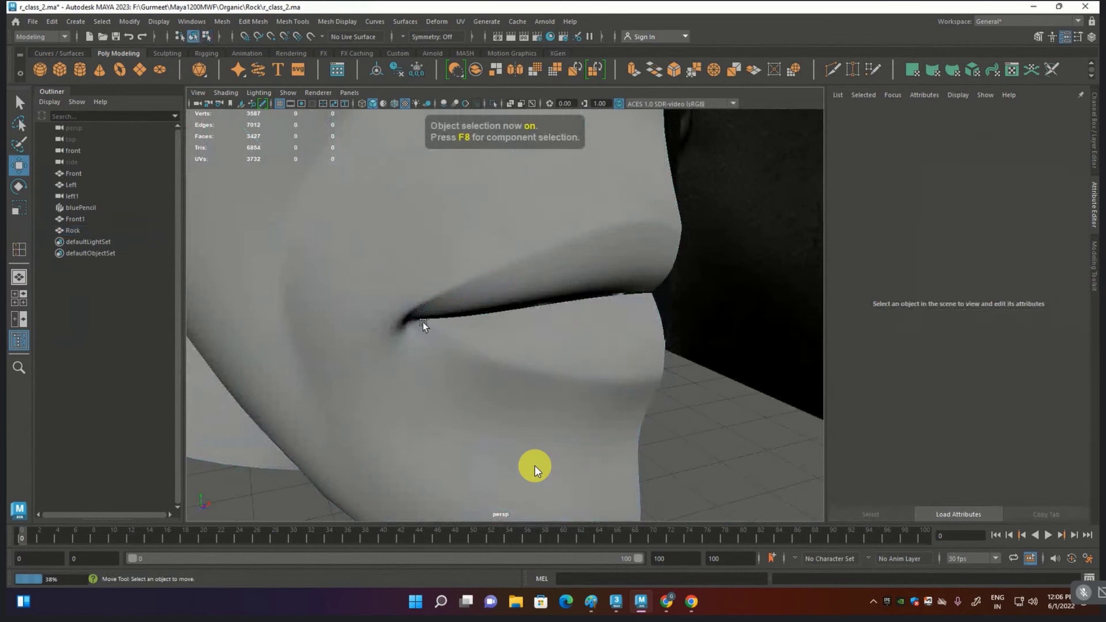
mouse_move(406, 313)
left_mouse_down("alt")
mouse_move(415, 351)
mouse_move(378, 355)
mouse_move(432, 266)
mouse_move(462, 480)
mouse_move(424, 410)
mouse_move(423, 350)
left_mouse_up("alt")
left_click(422, 302)
key("F9")
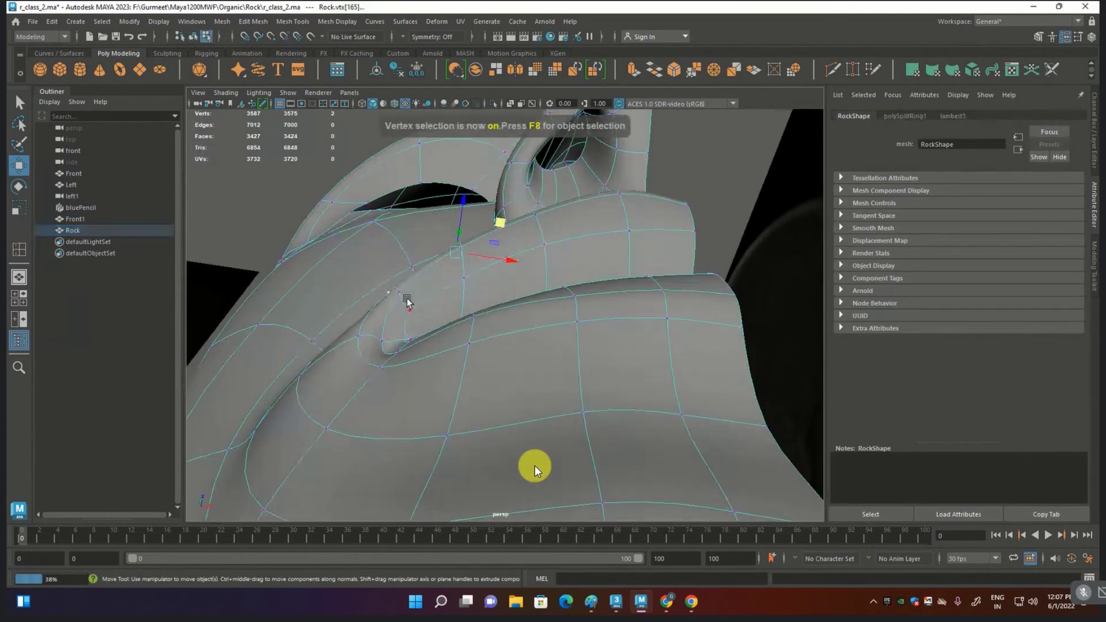
Step: Move the vertices under the lower-lip corner down-right to smooth the crease
mouse_move(402, 289)
left_mouse_down("alt")
mouse_move(451, 306)
mouse_move(432, 334)
mouse_move(423, 322)
left_mouse_up("alt")
left_click(432, 334, "shift")
left_click_drag(417, 241, 411, 246)
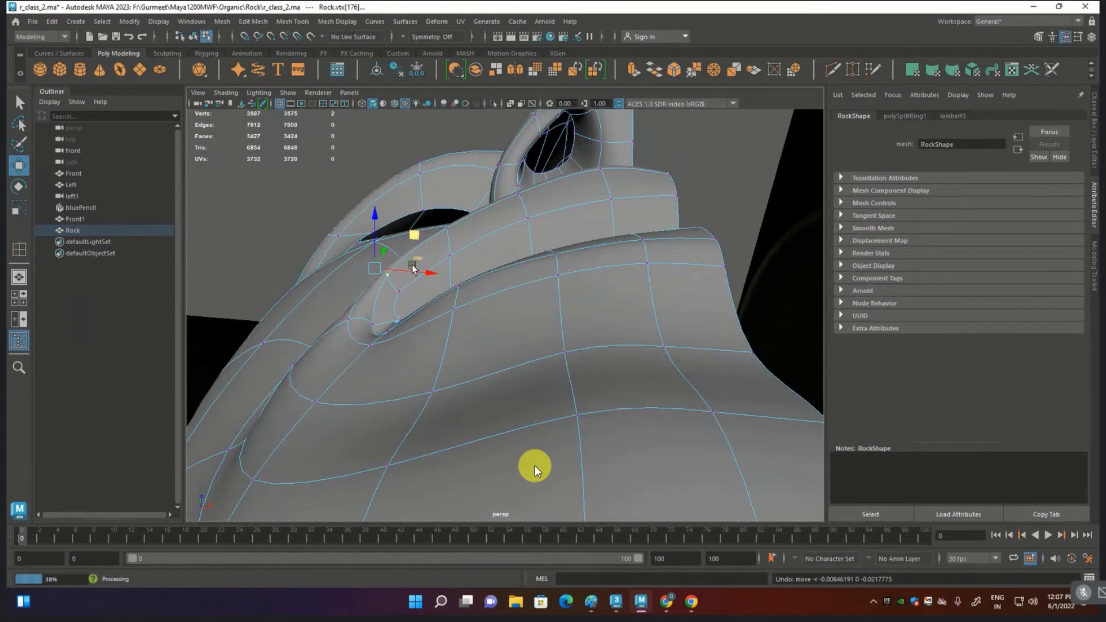
left_click_drag(415, 245, 428, 276)
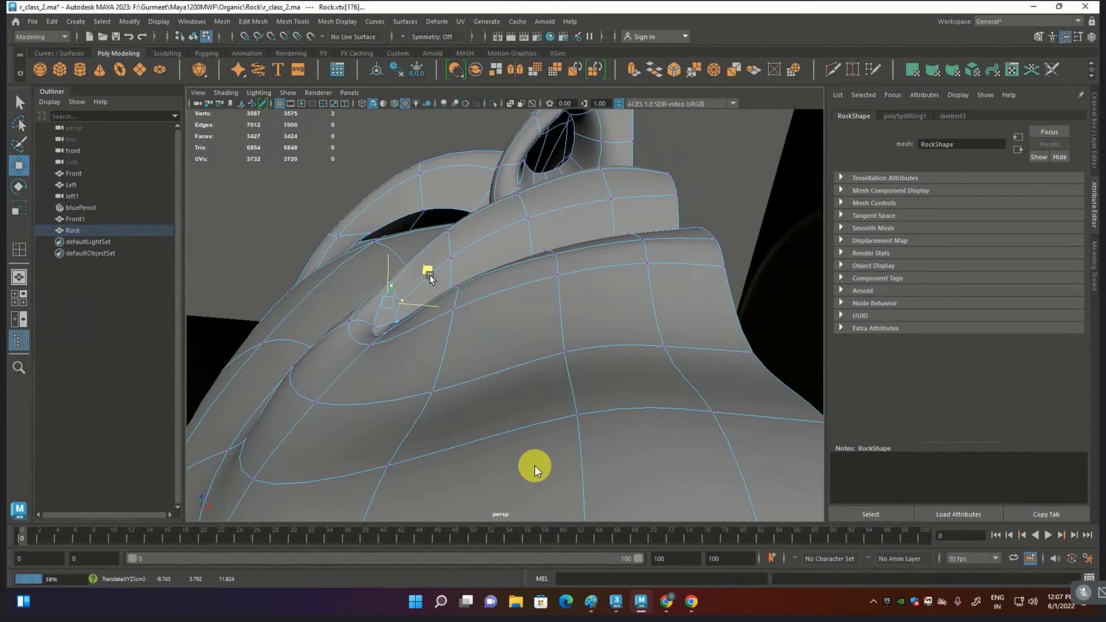
mouse_move(427, 276)
left_mouse_down("alt")
mouse_move(425, 267)
mouse_move(442, 350)
mouse_move(538, 389)
mouse_move(521, 380)
left_mouse_up("alt")
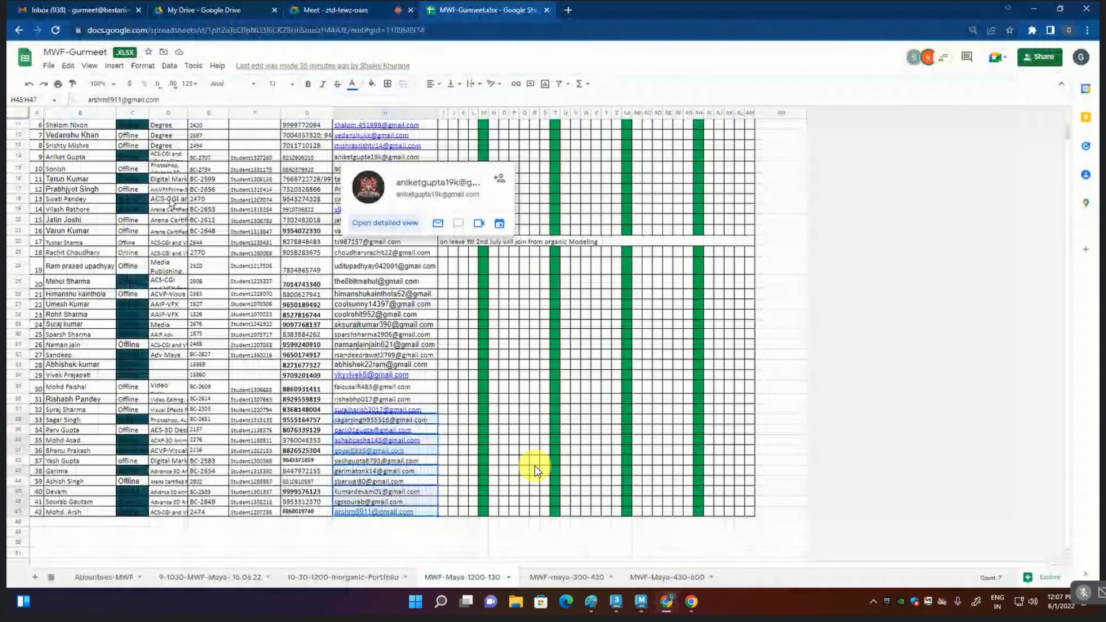
Step: Scroll the attendance sheet and select the student name in cell B32
scroll(534, 470, "down", 1)
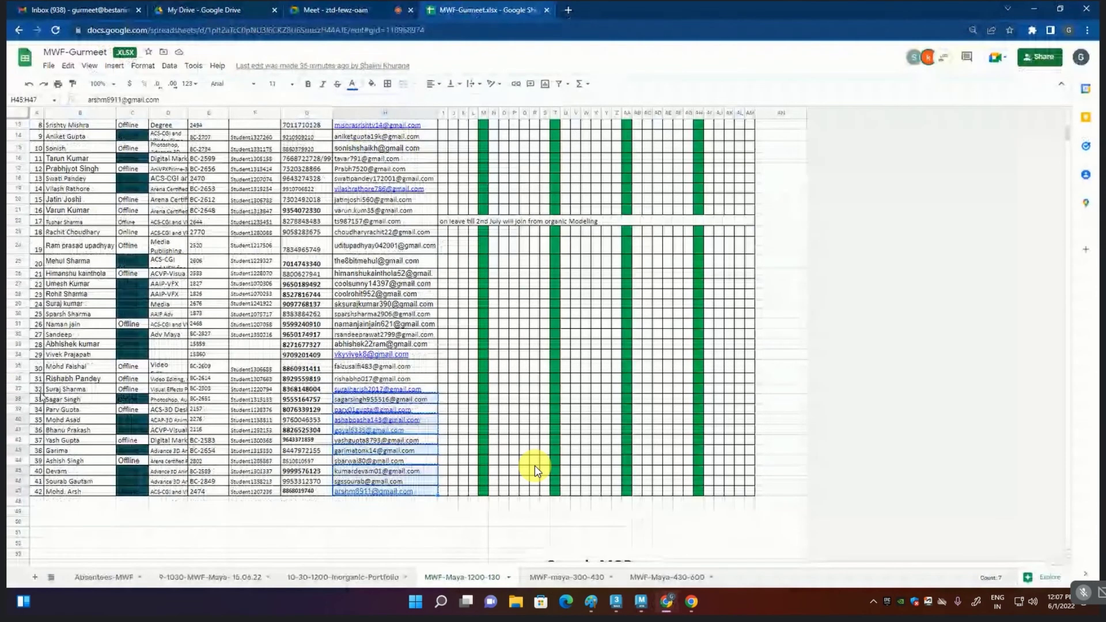
scroll(534, 469, "up", 1)
scroll(535, 470, "up", 1)
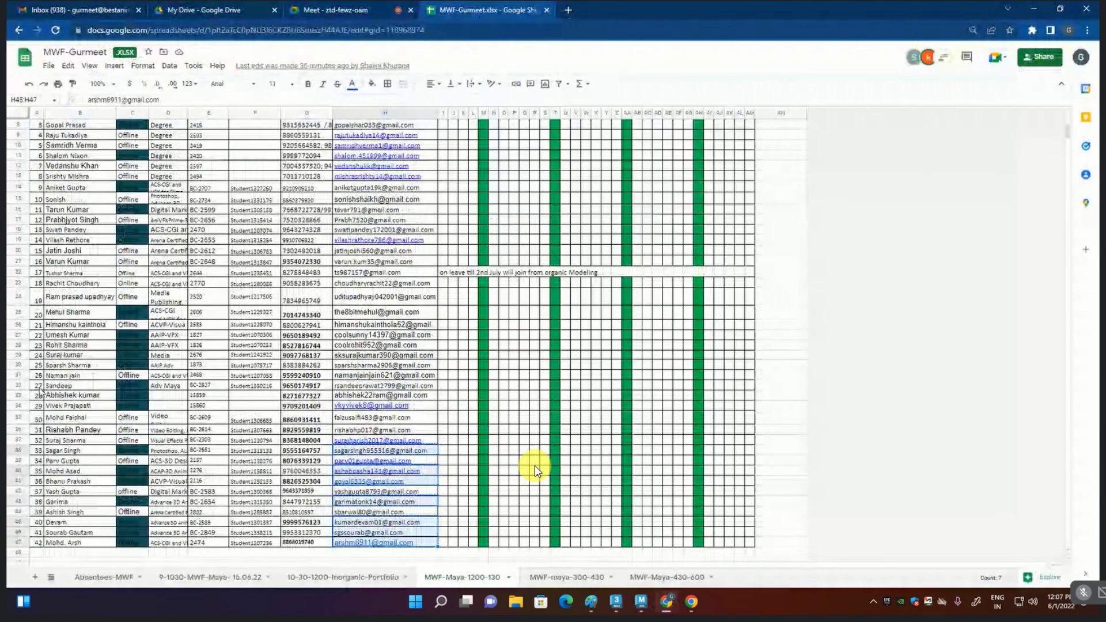
scroll(535, 469, "up", 1)
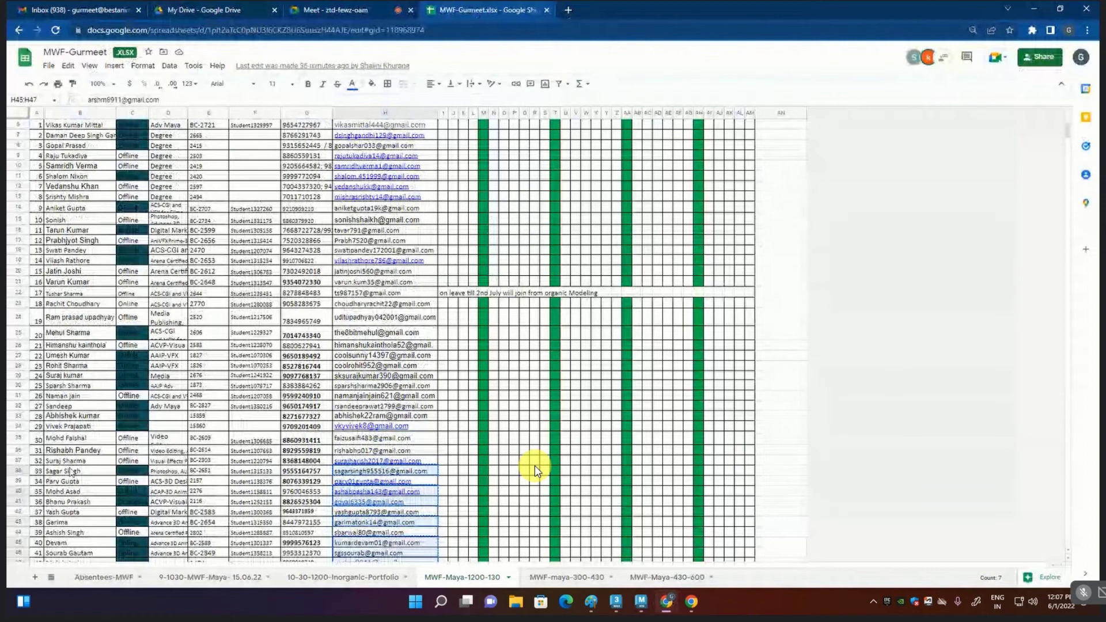
left_click(63, 467)
left_click(59, 406)
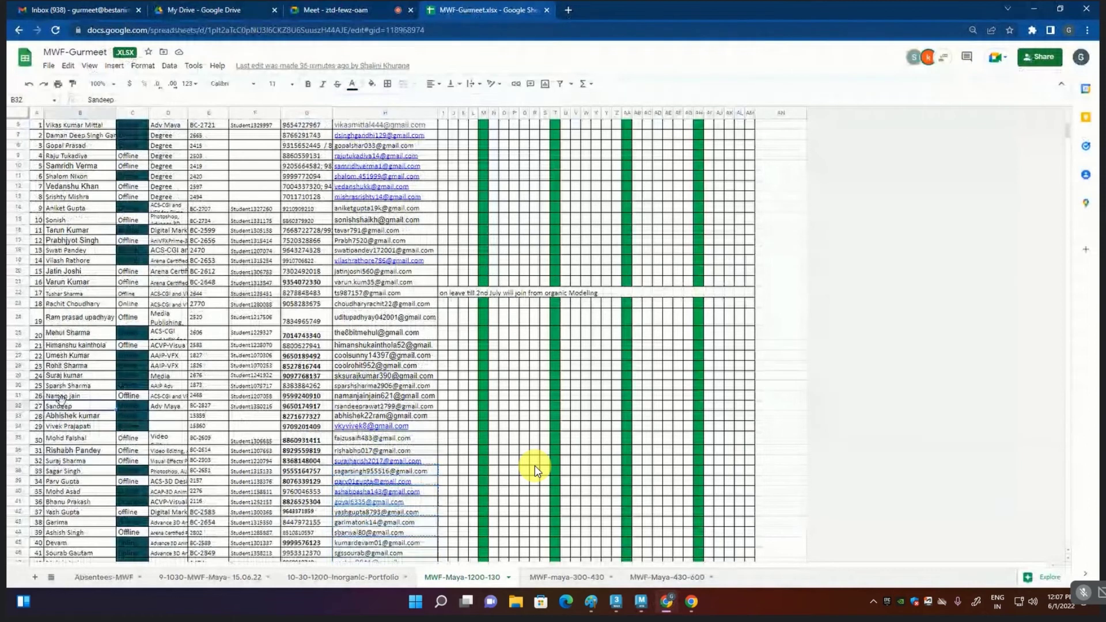
Step: Find the student in row 43, select their email in H43, and go to Meet
scroll(535, 469, "up", 2)
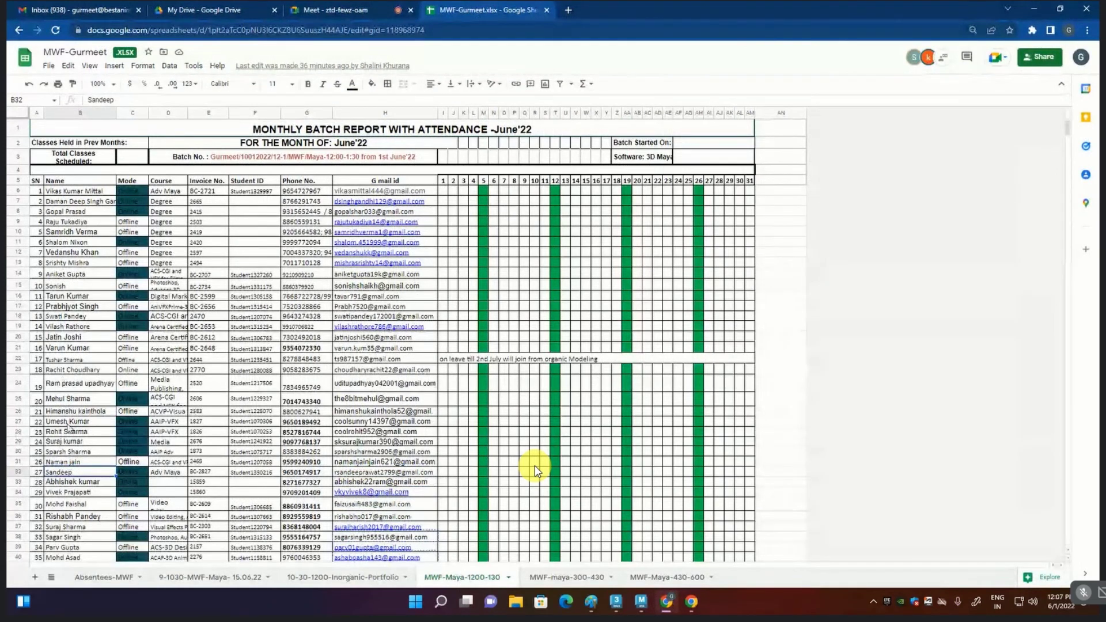
scroll(535, 470, "down", 1)
scroll(535, 470, "down", 1)
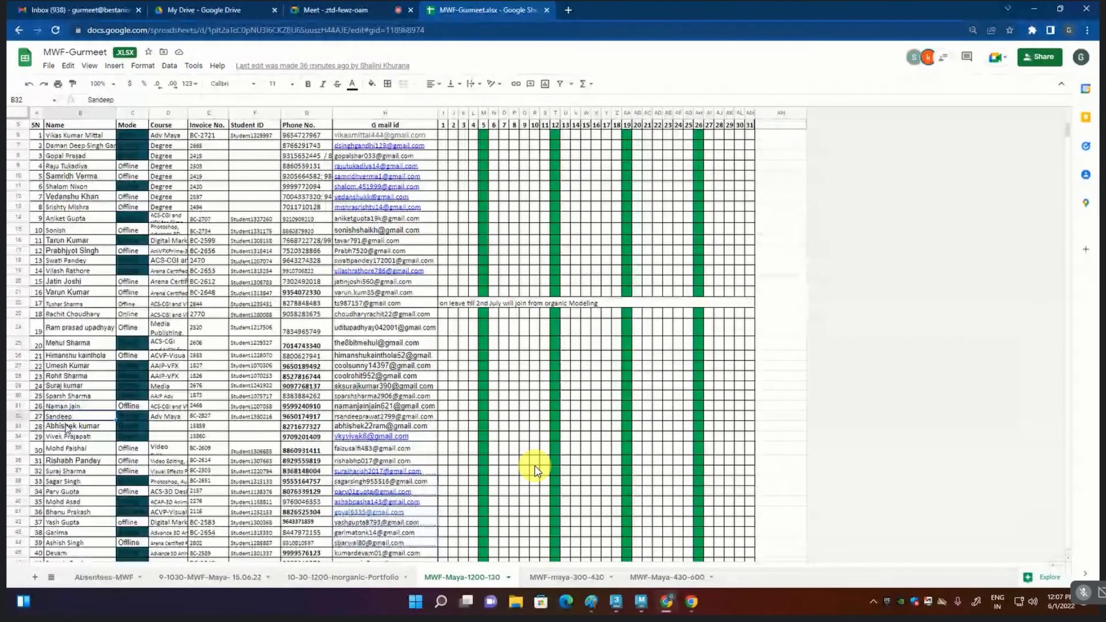
left_click(59, 534)
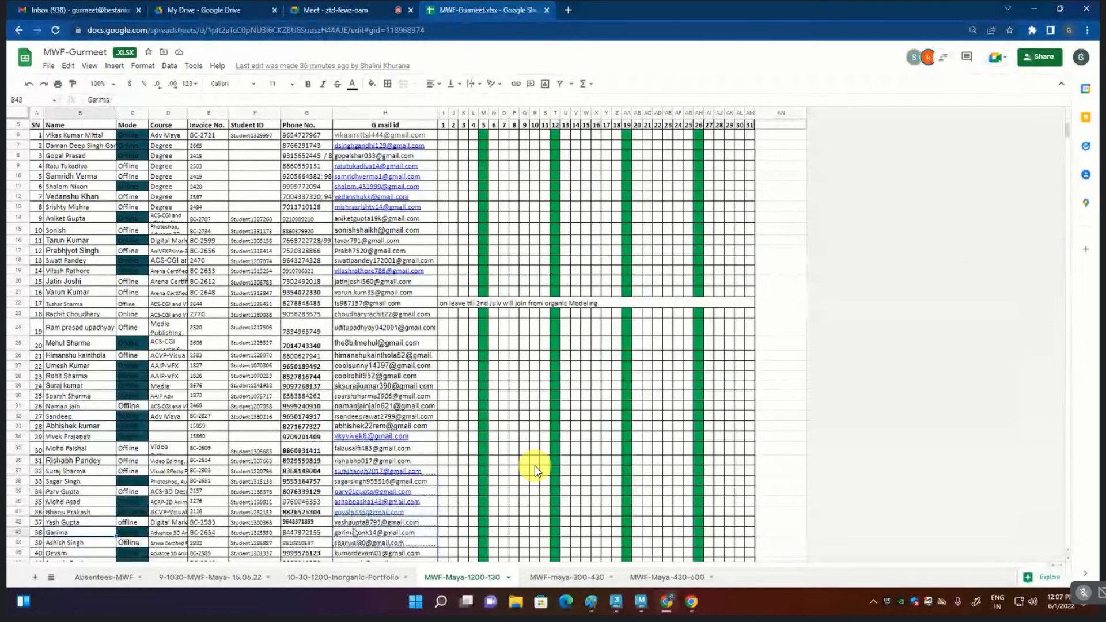
left_click(377, 533)
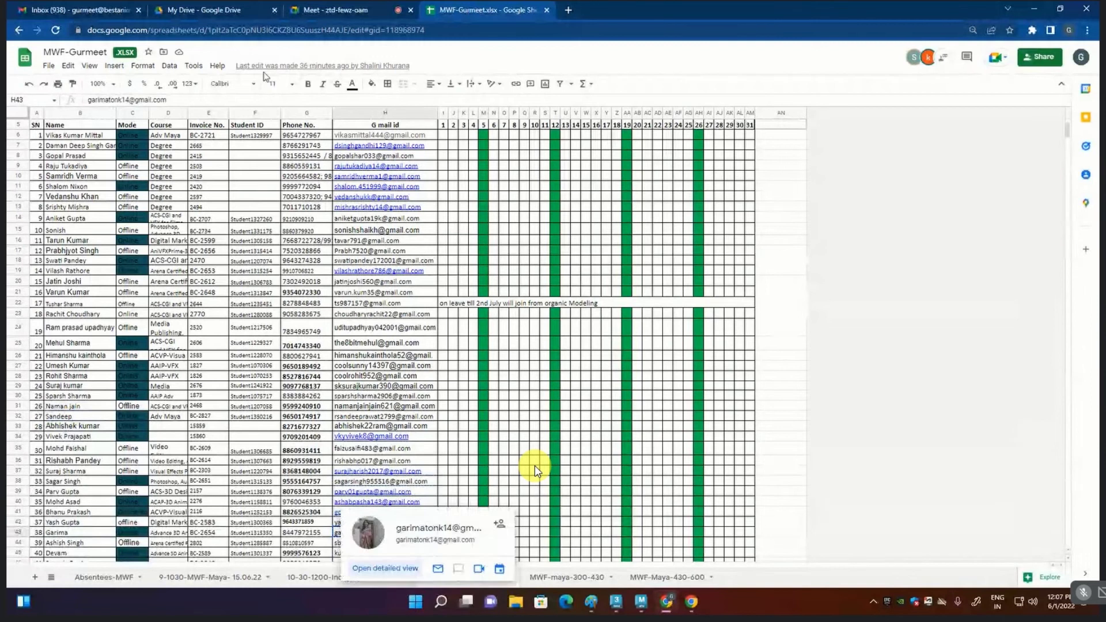
left_click(302, 15)
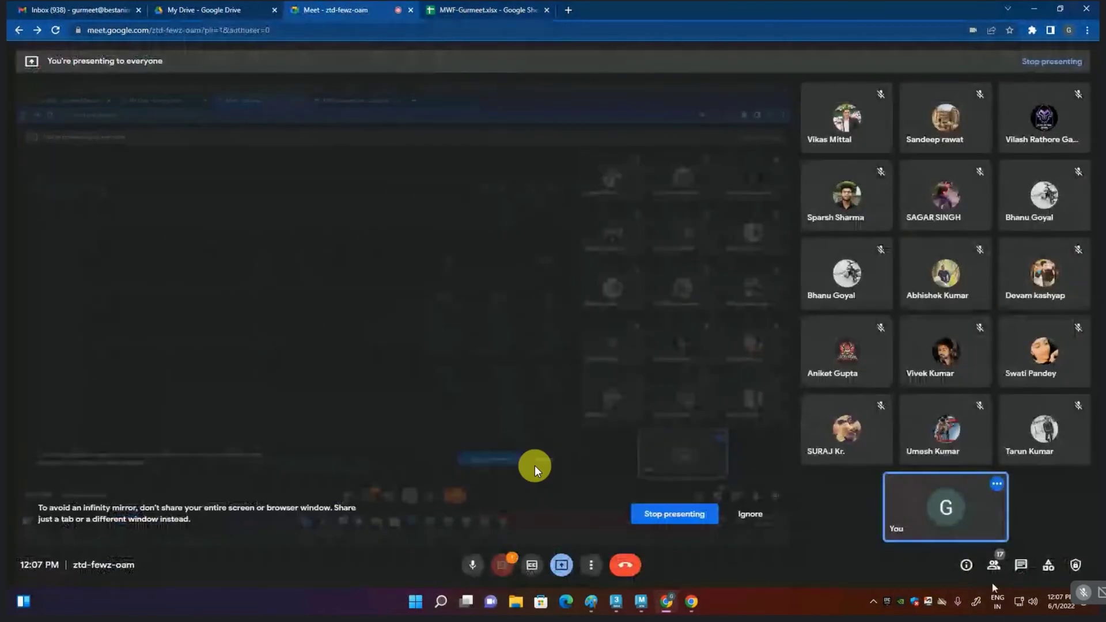
Step: Invite the student to the Meet call by pasting their email and sending it
left_click(994, 567)
left_click(919, 99)
key("ctrl+v")
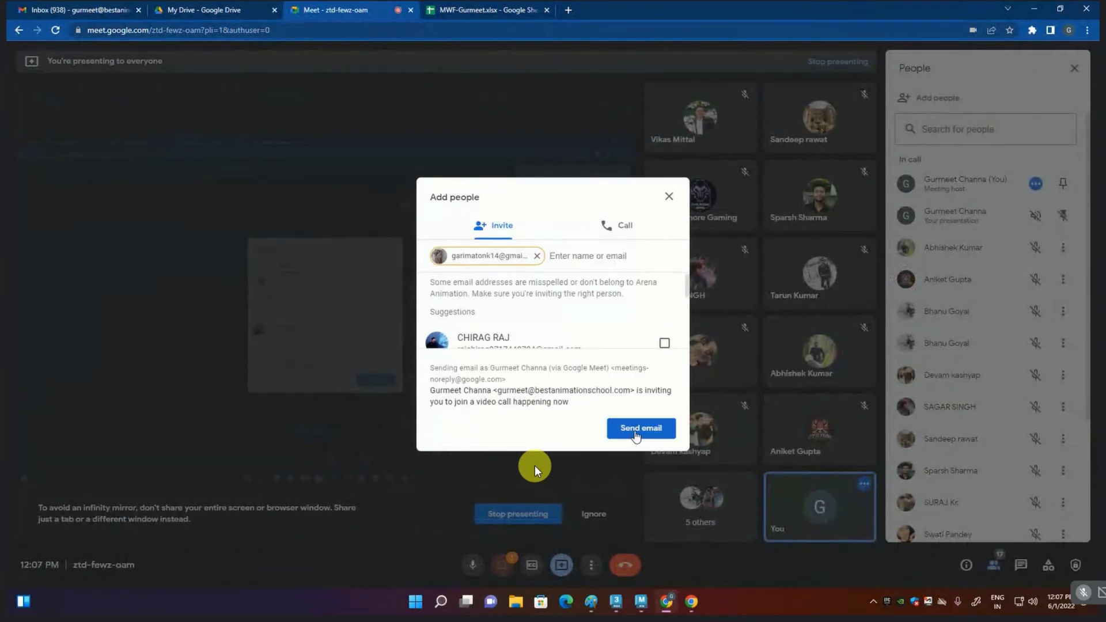
left_click(636, 437)
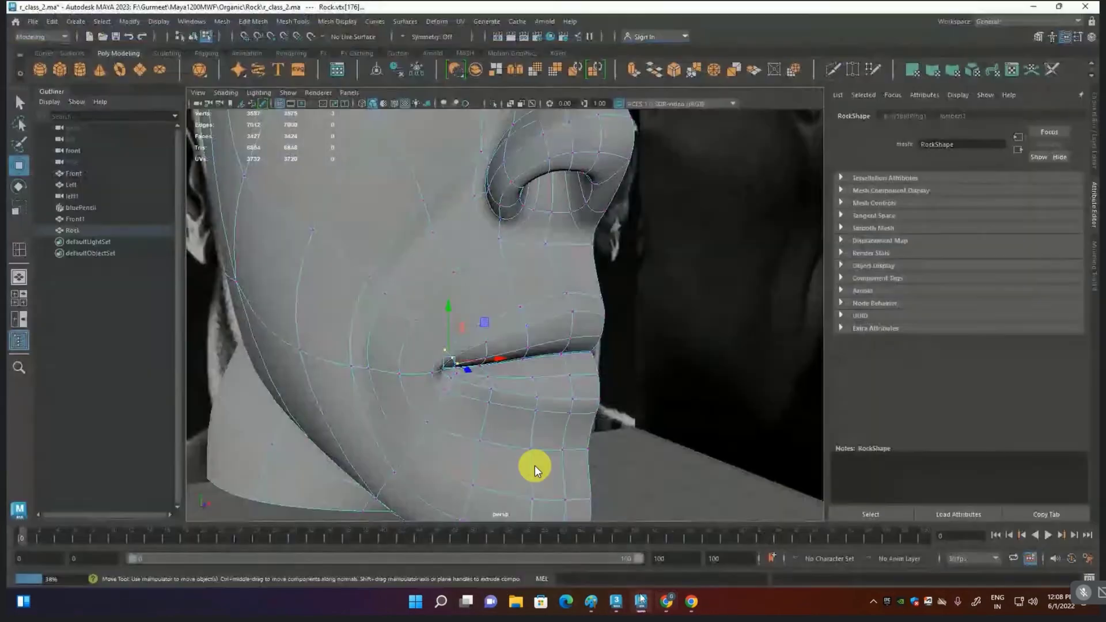
Step: Return to Maya and orbit out to view the lower face
key("alt+Tab")
left_click_drag(580, 414, 518, 375, "alt")
scroll(517, 375, "up", 3)
Step: Insert two new edge loops on the half-head, one across the face and one around the chin
scroll(501, 359, "up", 3)
scroll(501, 358, "up", 2)
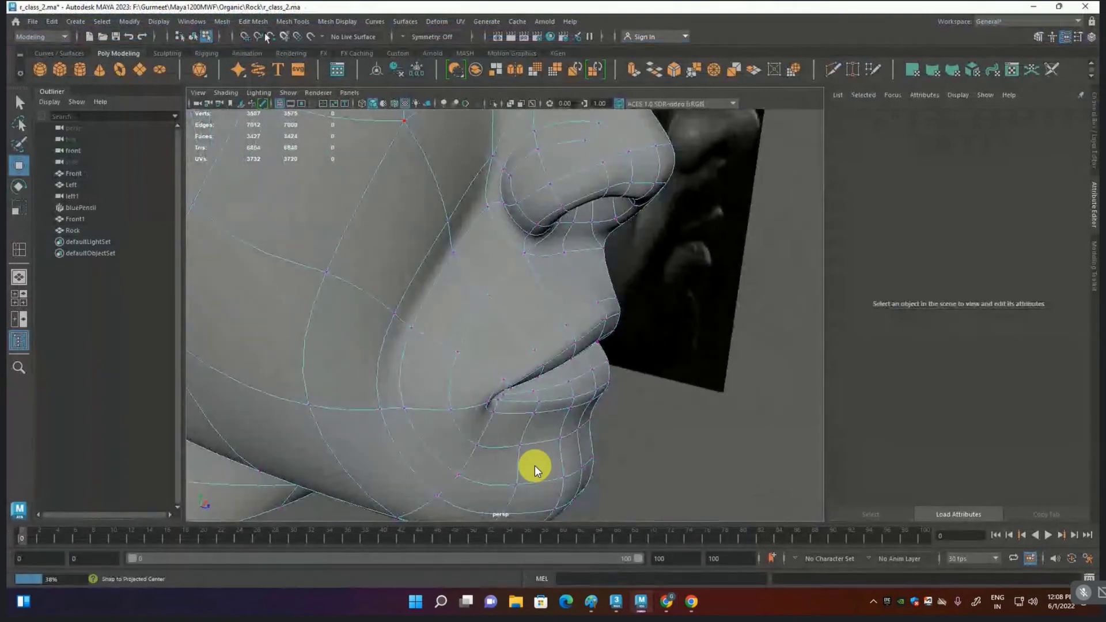
left_click(300, 23)
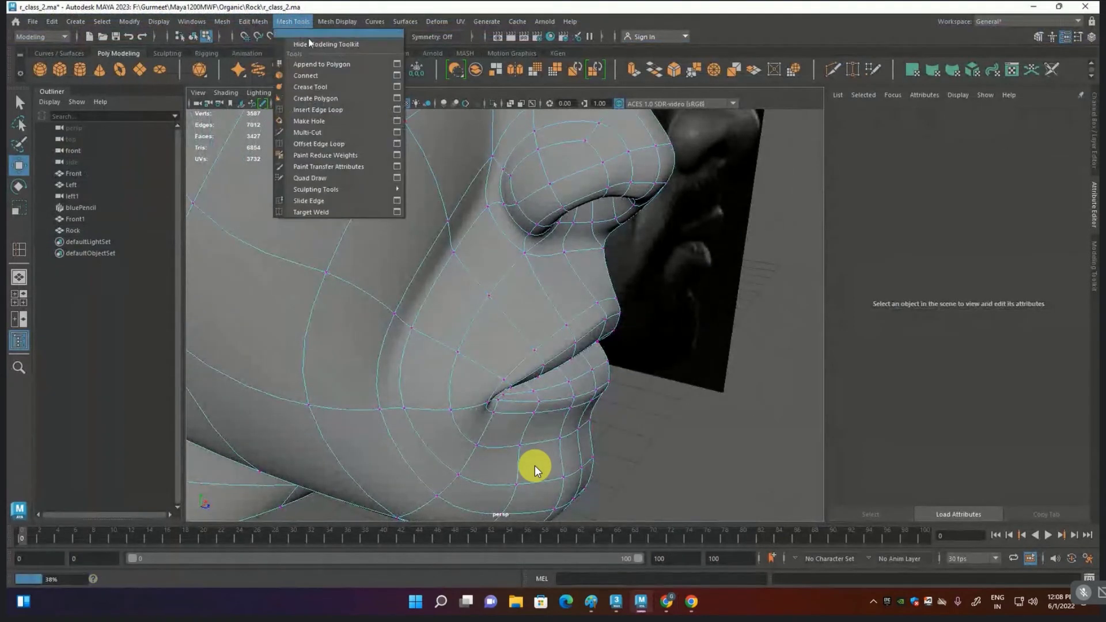
left_click(319, 109)
left_click(544, 303)
key("1")
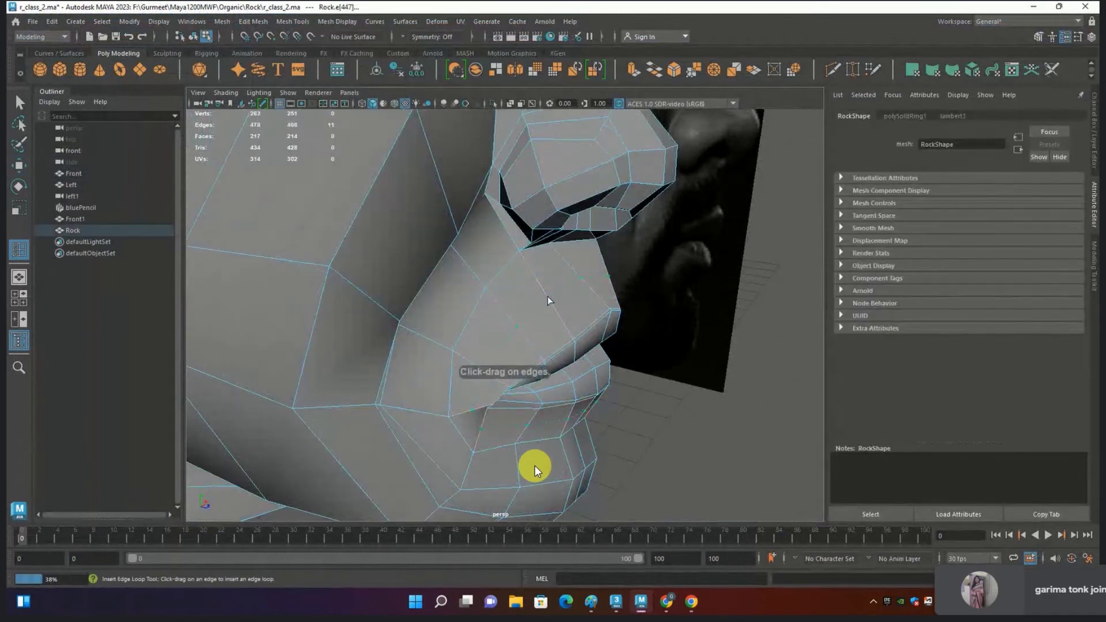
left_click(534, 468)
left_click_drag(548, 300, 730, 305, "alt")
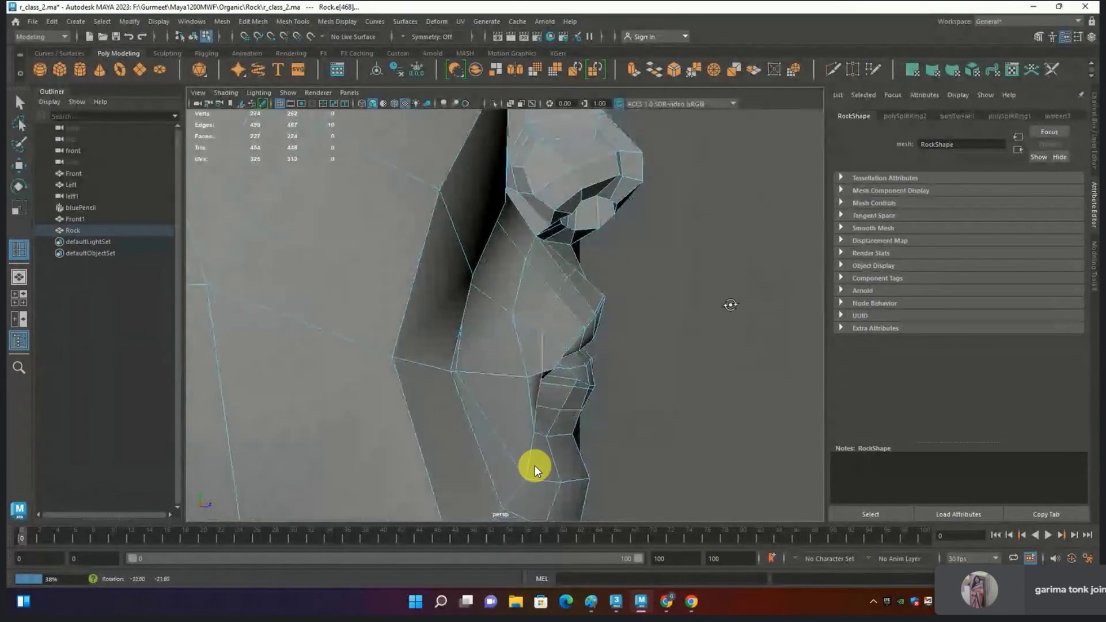
Step: Nudge the vertices below the nose and on the upper lip to refine the mouth area
key("F9")
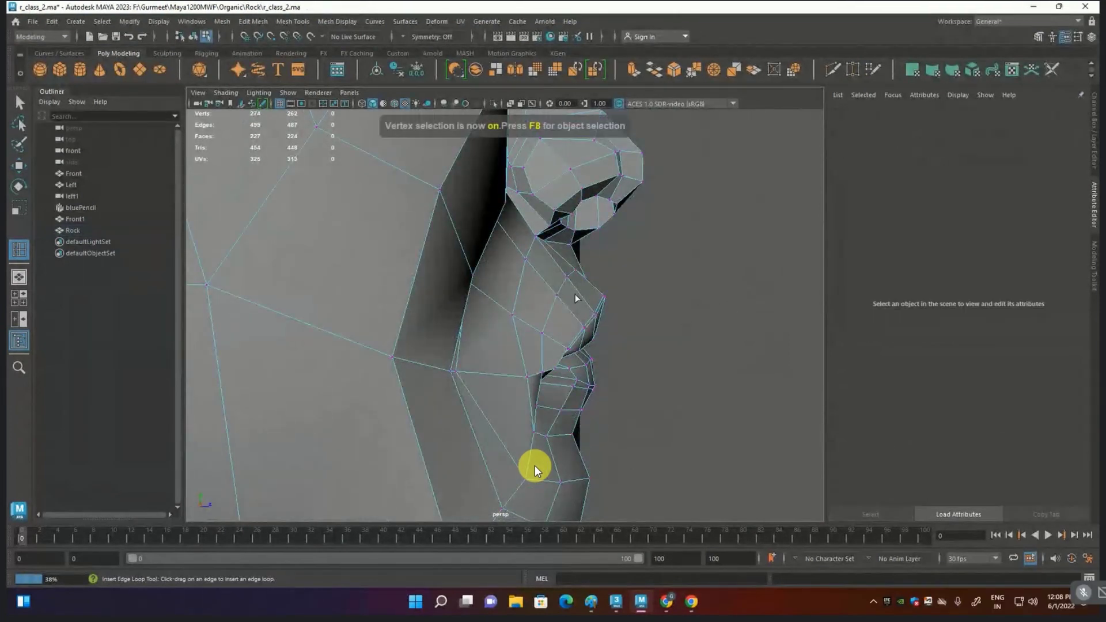
key("w")
left_click(566, 279)
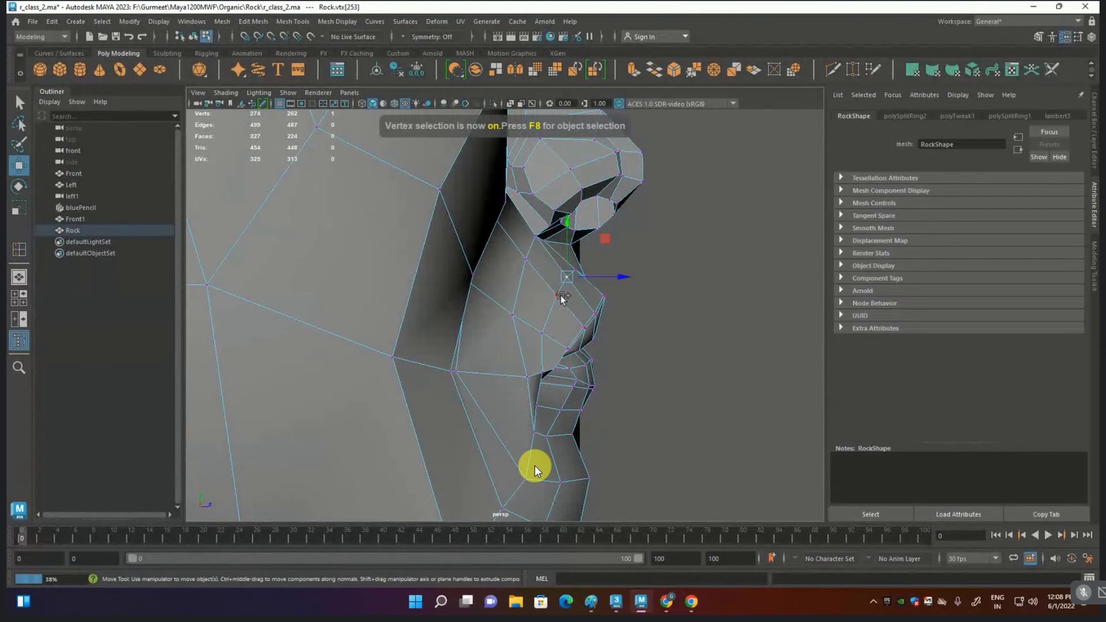
left_click_drag(583, 286, 584, 286)
left_click(544, 333)
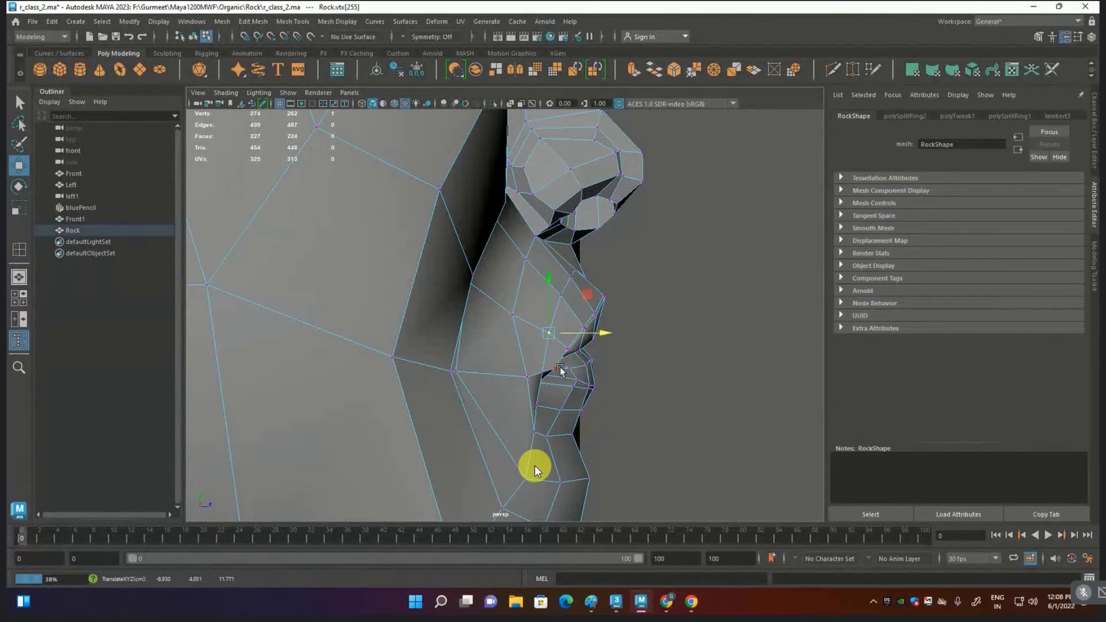
scroll(576, 368, "up", 3)
left_click(607, 406)
left_click_drag(608, 406, 601, 406)
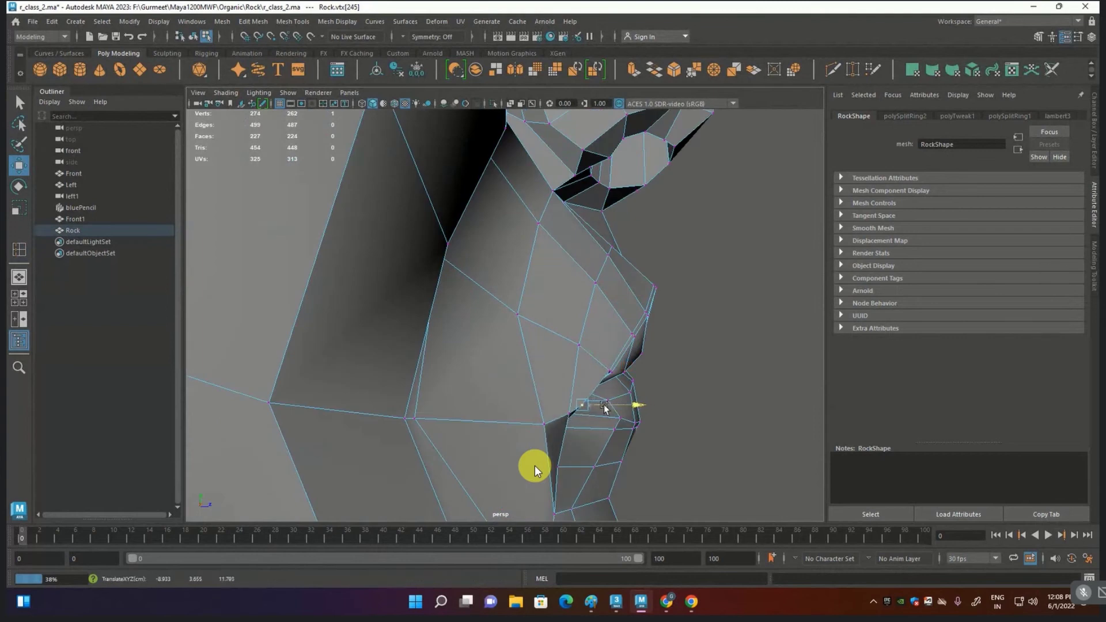
mouse_move(601, 291)
left_mouse_down("alt")
mouse_move(479, 264)
mouse_move(544, 198)
left_mouse_up("alt")
Step: Pull an eyelid vertex up and to the left, checking the eye from another angle
left_click(546, 191)
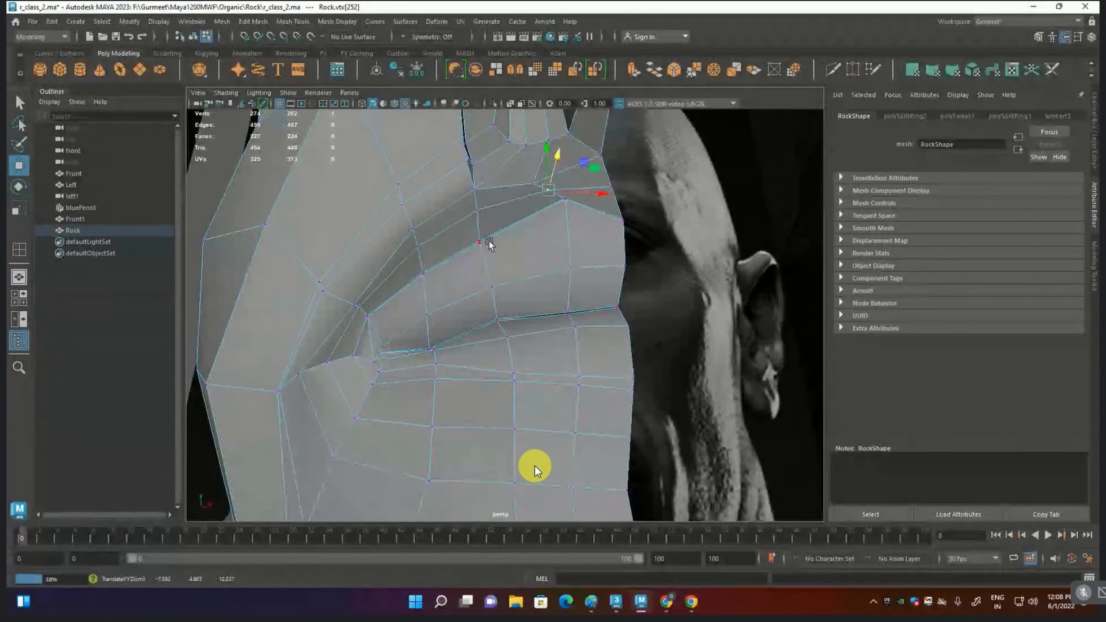
mouse_move(486, 239)
left_mouse_down("alt")
mouse_move(486, 251)
mouse_move(363, 309)
left_mouse_up("alt")
left_click(357, 299)
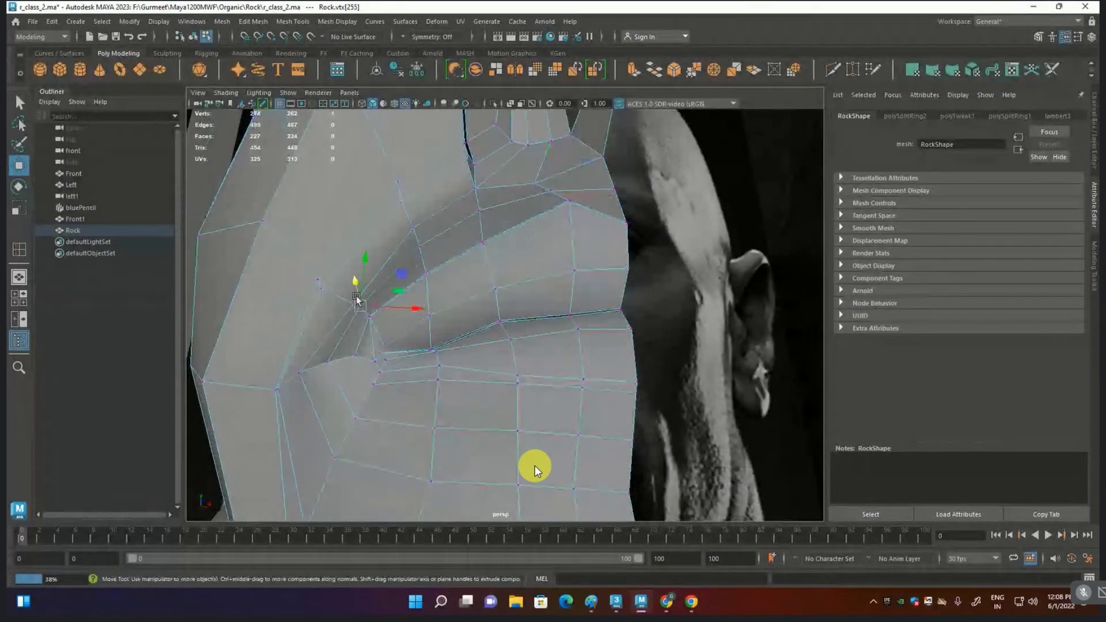
middle_click_drag(395, 270, 390, 269)
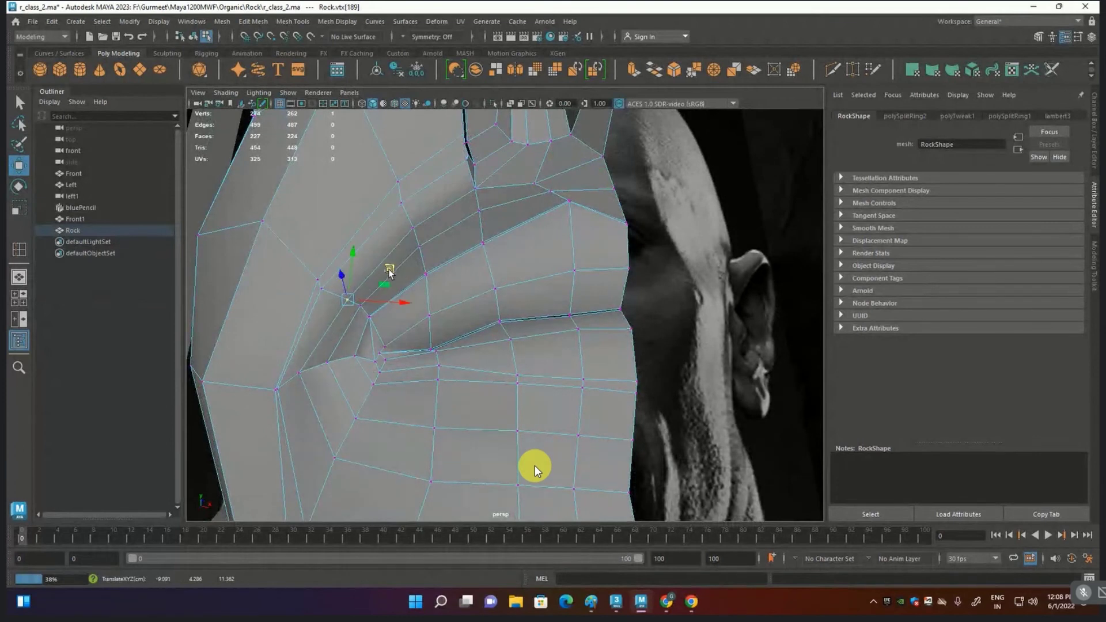
mouse_move(426, 340)
left_mouse_down("alt")
mouse_move(477, 390)
mouse_move(469, 313)
mouse_move(395, 313)
mouse_move(449, 278)
mouse_move(465, 295)
mouse_move(399, 274)
left_mouse_up("alt")
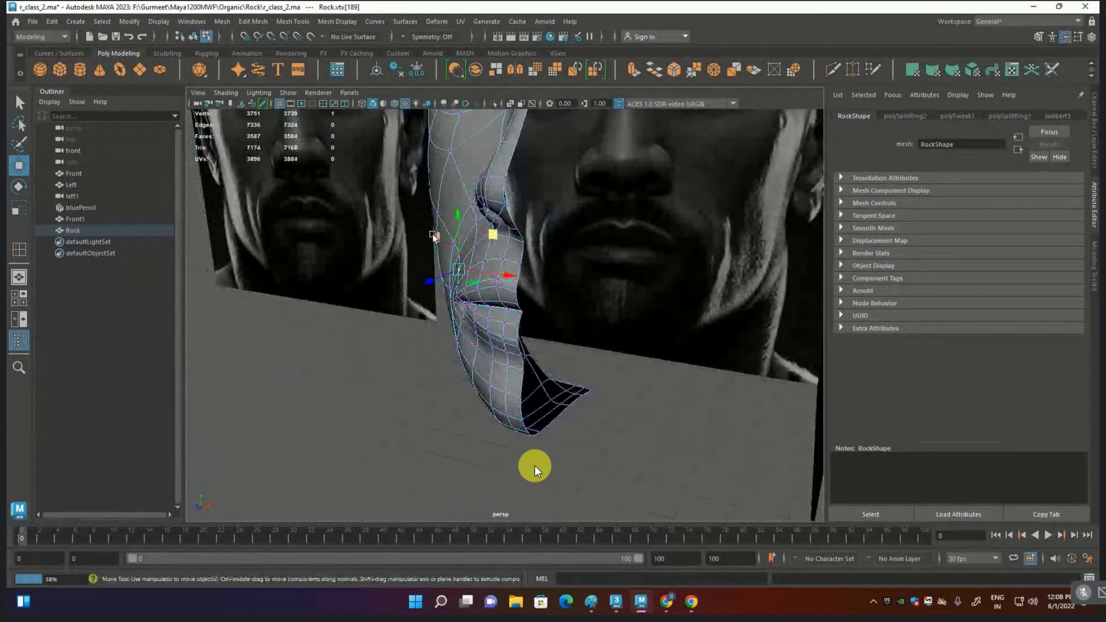
Step: From a side view, move the lip vertices and raise the lip-corner vertex
mouse_move(434, 237)
left_mouse_down("alt")
mouse_move(507, 311)
mouse_move(596, 250)
mouse_move(615, 262)
left_mouse_up("alt")
scroll(506, 311, "up", 3)
scroll(514, 321, "up", 3)
scroll(558, 291, "up", 2)
mouse_move(576, 299)
left_mouse_down("alt")
mouse_move(513, 333)
mouse_move(486, 307)
left_mouse_up("alt")
left_click(513, 332)
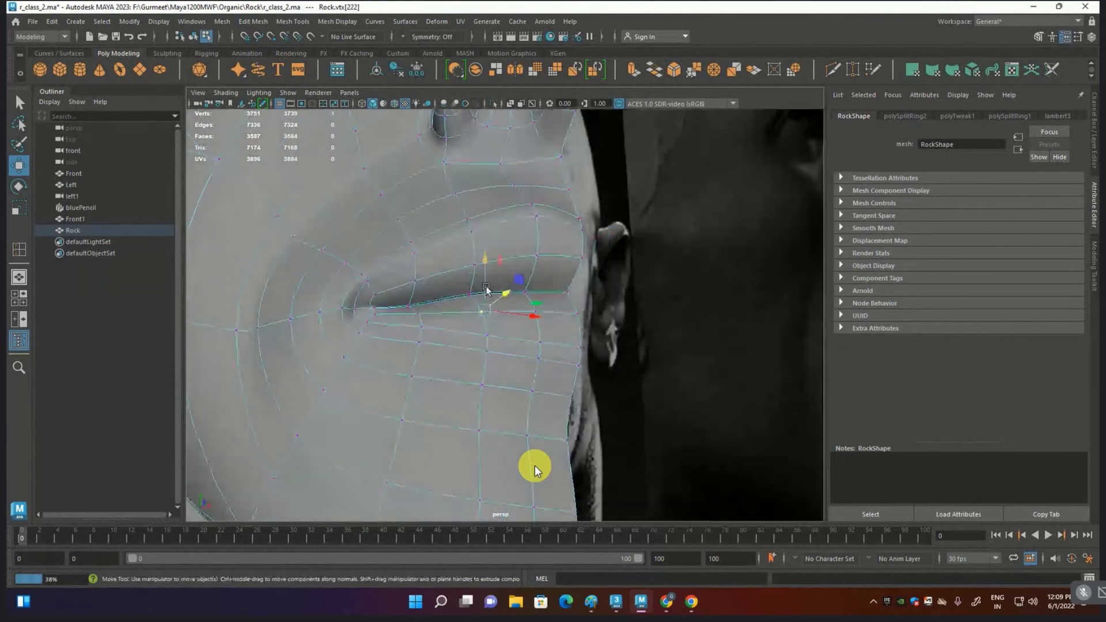
left_click(416, 300)
mouse_move(417, 301)
left_mouse_down()
mouse_move(322, 277)
mouse_move(349, 291)
left_mouse_up()
Step: Pull the lip-corner vertex up and to the left, orbiting to check the mouth curve
left_click(287, 263)
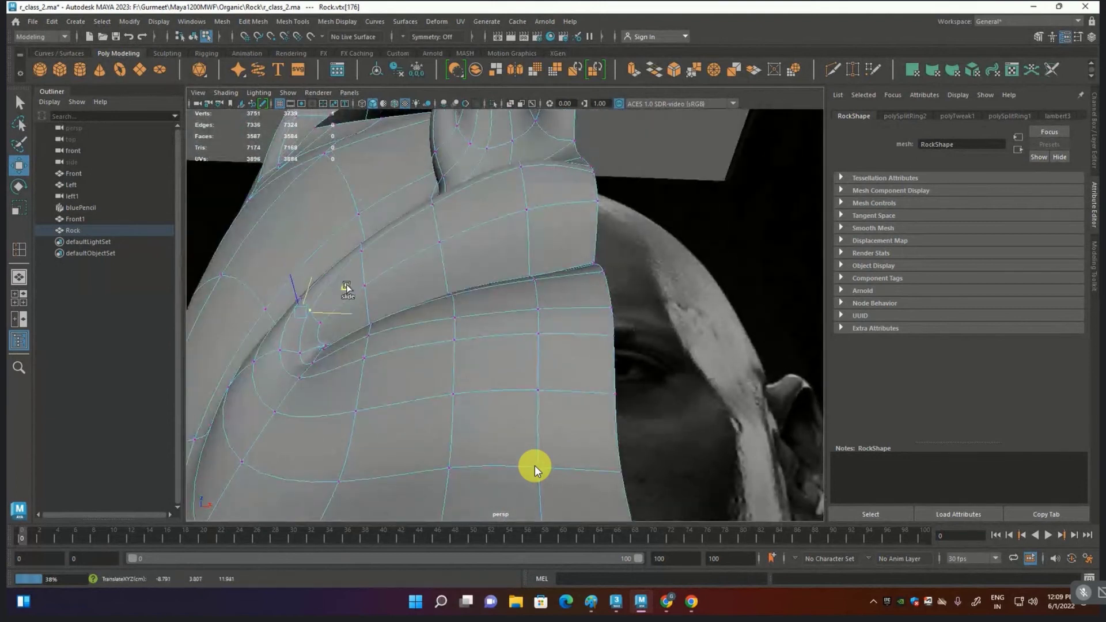
left_click(361, 243)
mouse_move(389, 257)
left_mouse_down("alt")
mouse_move(395, 296)
mouse_move(427, 340)
mouse_move(461, 344)
mouse_move(438, 339)
left_mouse_up("alt")
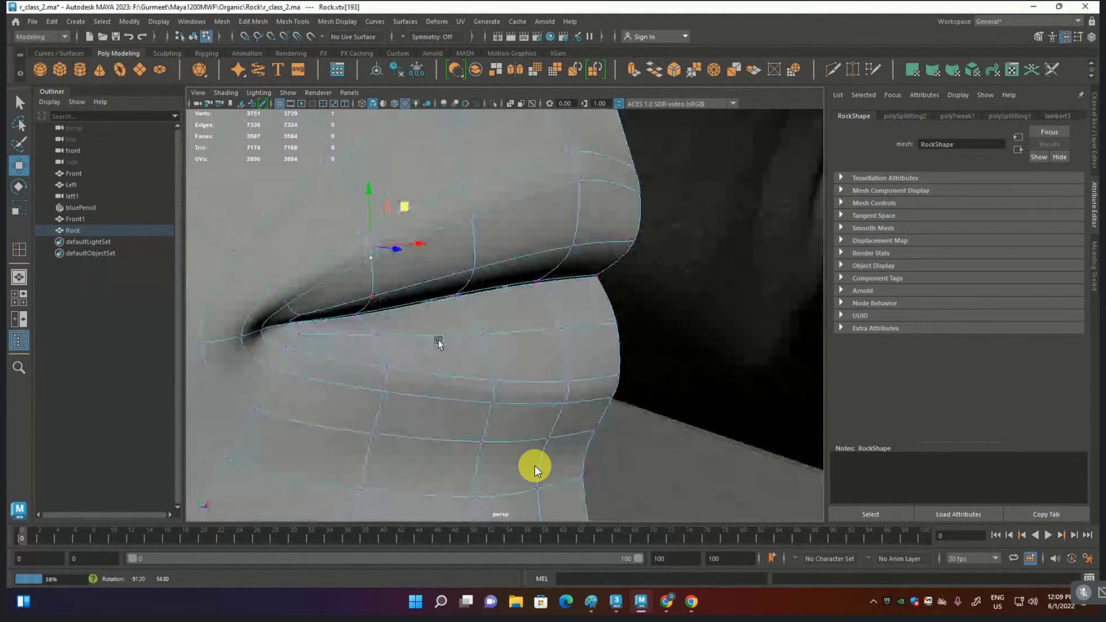
left_click(272, 288)
middle_click_drag(265, 262, 257, 244)
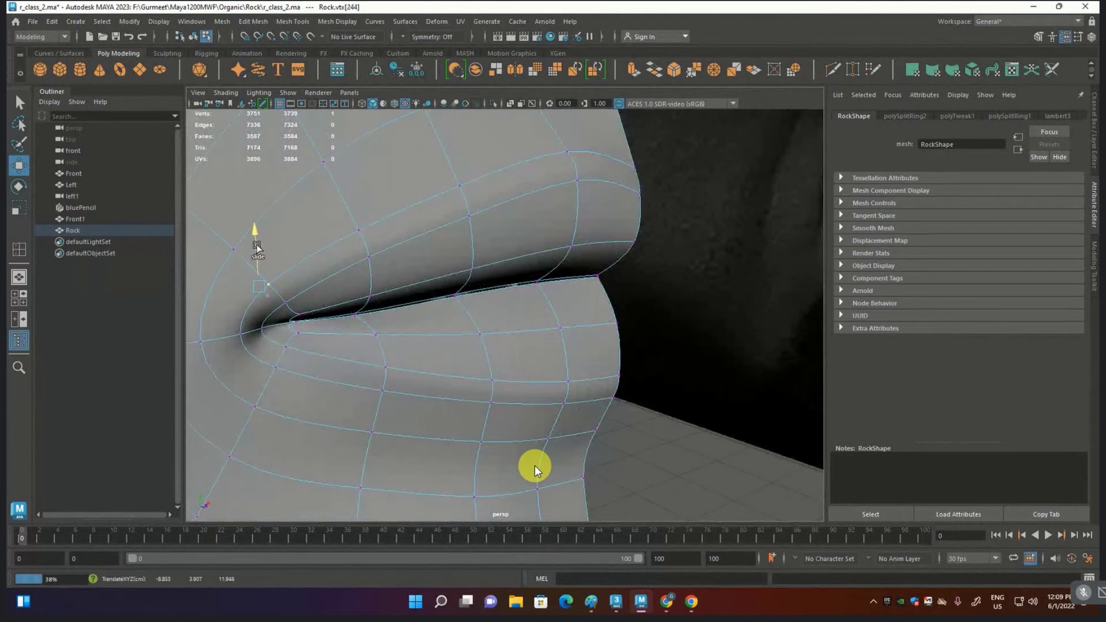
mouse_move(255, 244)
left_mouse_down("alt")
mouse_move(295, 247)
mouse_move(407, 338)
mouse_move(334, 331)
mouse_move(407, 351)
mouse_move(437, 392)
mouse_move(541, 323)
mouse_move(482, 316)
left_mouse_up("alt")
left_click(399, 414)
Step: Extrude the face below the nose with Ctrl+E and increase its inset offset
key("F11")
left_click(516, 248)
left_click_drag(515, 249, 512, 276)
key("1")
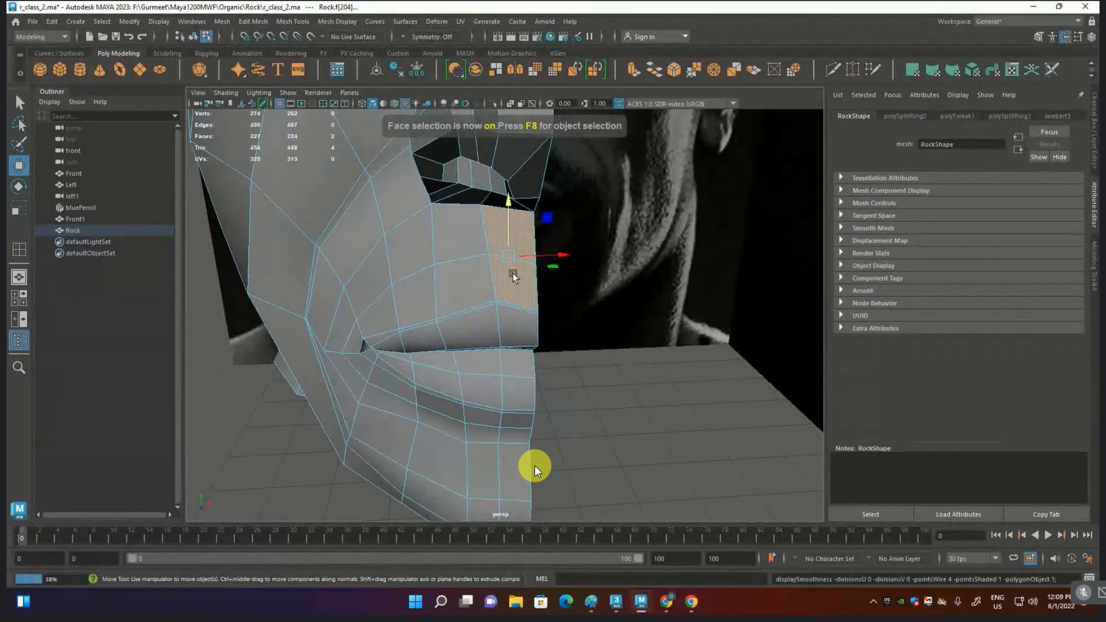
mouse_move(604, 291)
left_mouse_down("alt")
mouse_move(576, 277)
mouse_move(590, 273)
left_mouse_up("alt")
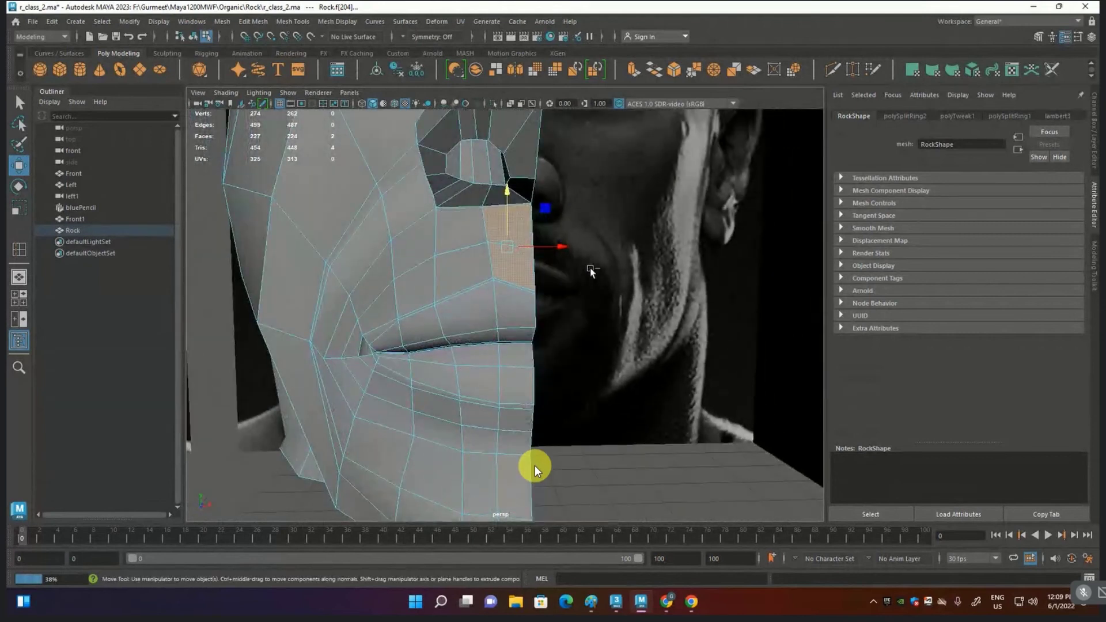
key("ctrl+e")
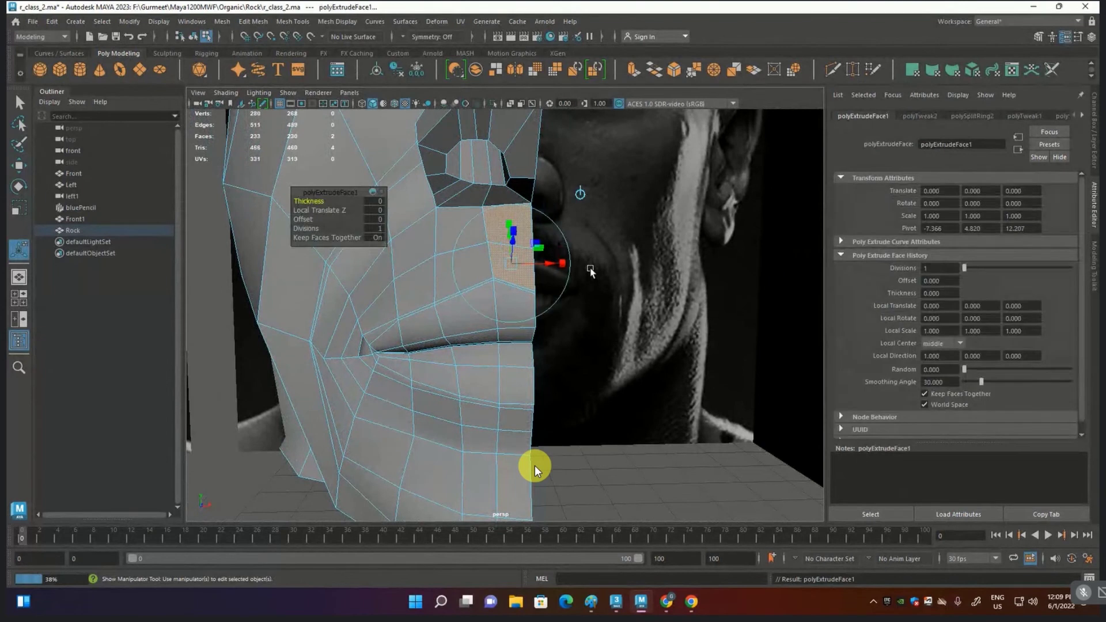
middle_click_drag(535, 467, 535, 467)
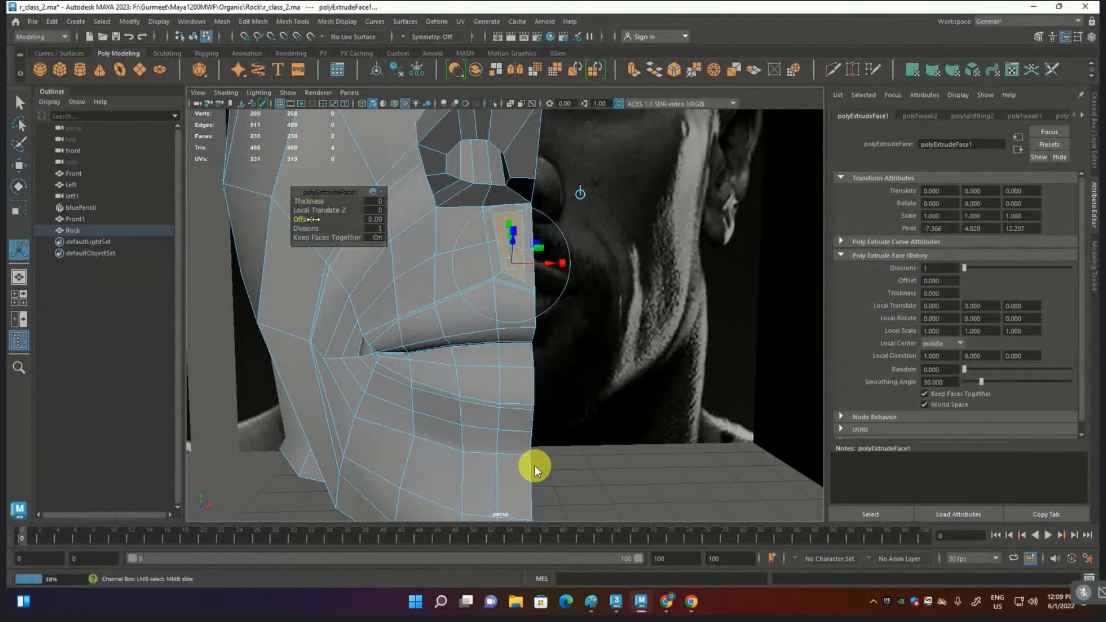
Step: Push the extruded face inward and delete two of its inner faces
scroll(535, 467, "up", 3)
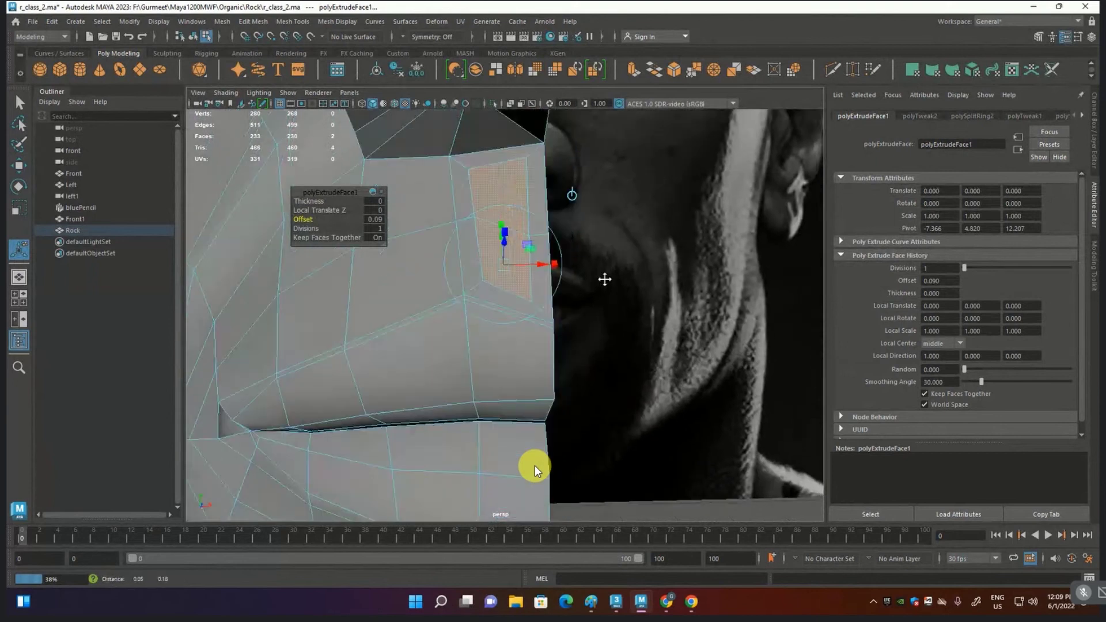
left_click_drag(535, 468, 535, 469, "alt")
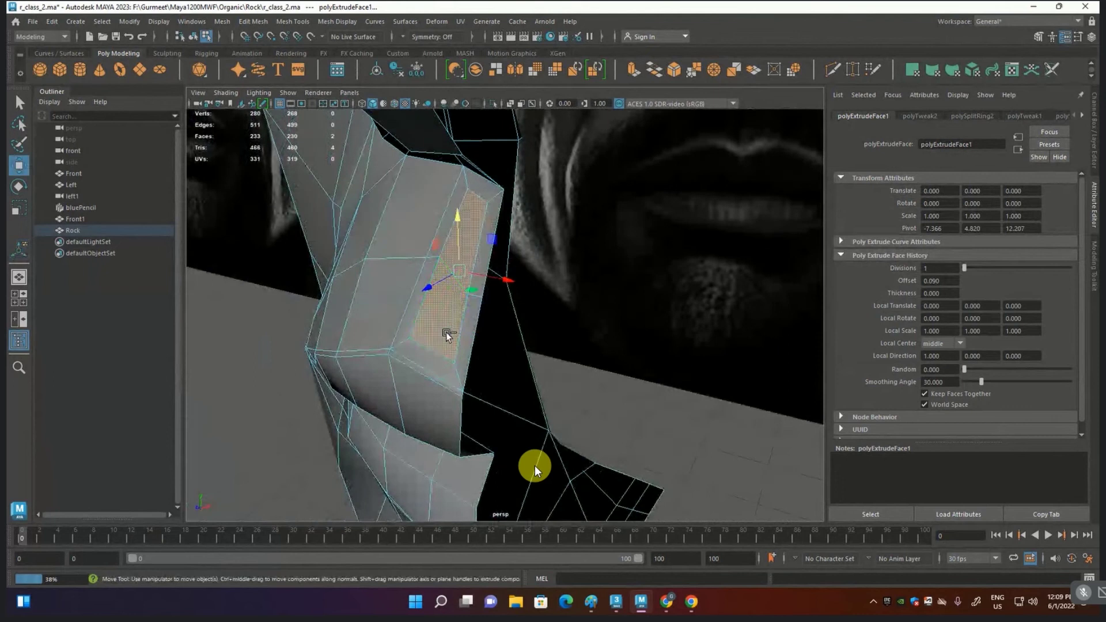
key("w")
left_click_drag(437, 286, 445, 284)
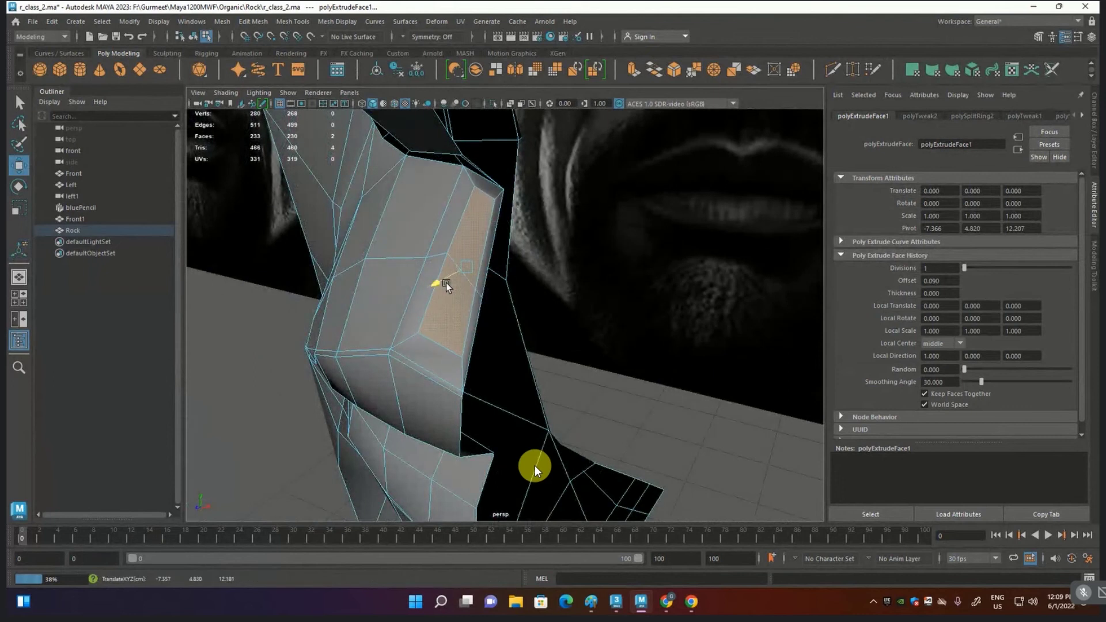
left_click_drag(484, 277, 547, 230, "alt")
left_click(549, 222)
left_click(556, 334, "shift")
key("Delete")
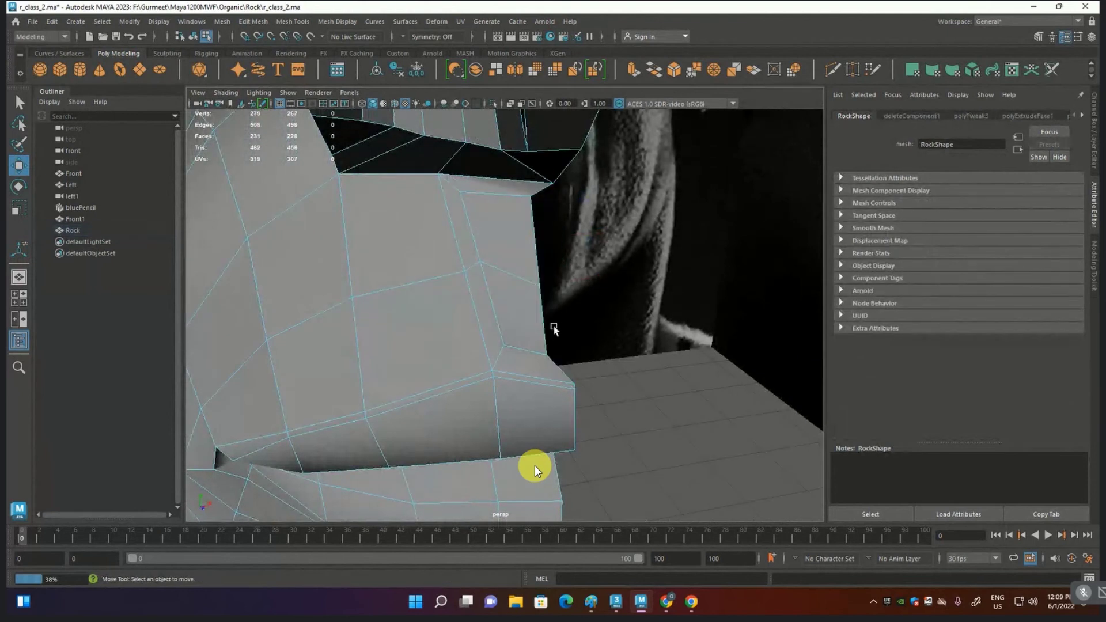
Step: Shift the opening's rim vertices outward, refining one vertex in the maximised front view
key("F9")
left_click(538, 291)
left_click(546, 350, "shift")
left_click_drag(567, 273, 579, 273)
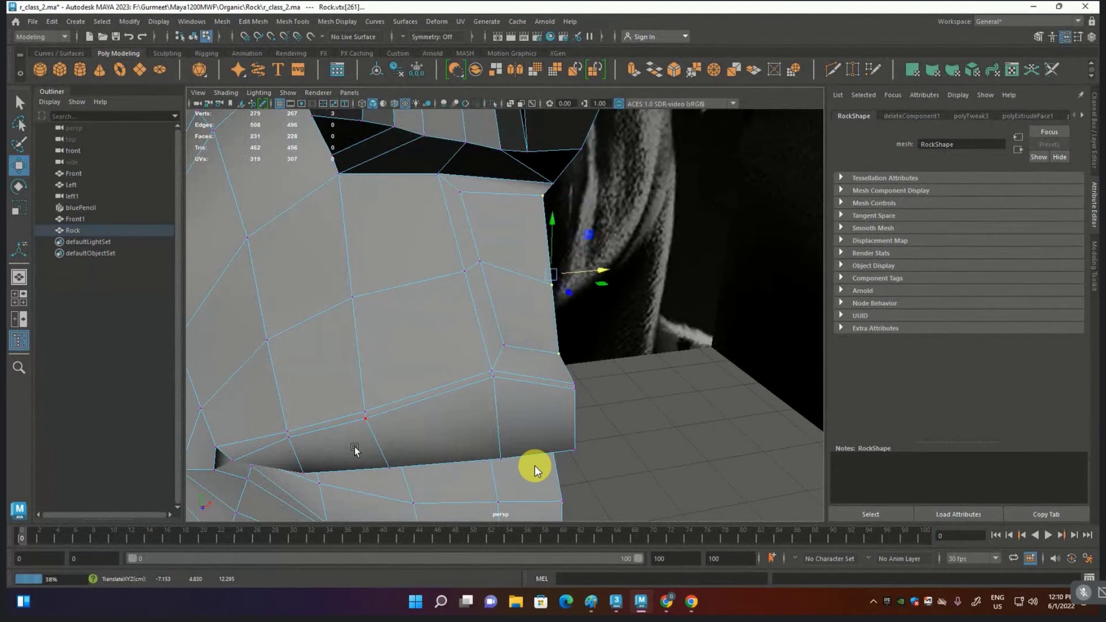
key("space")
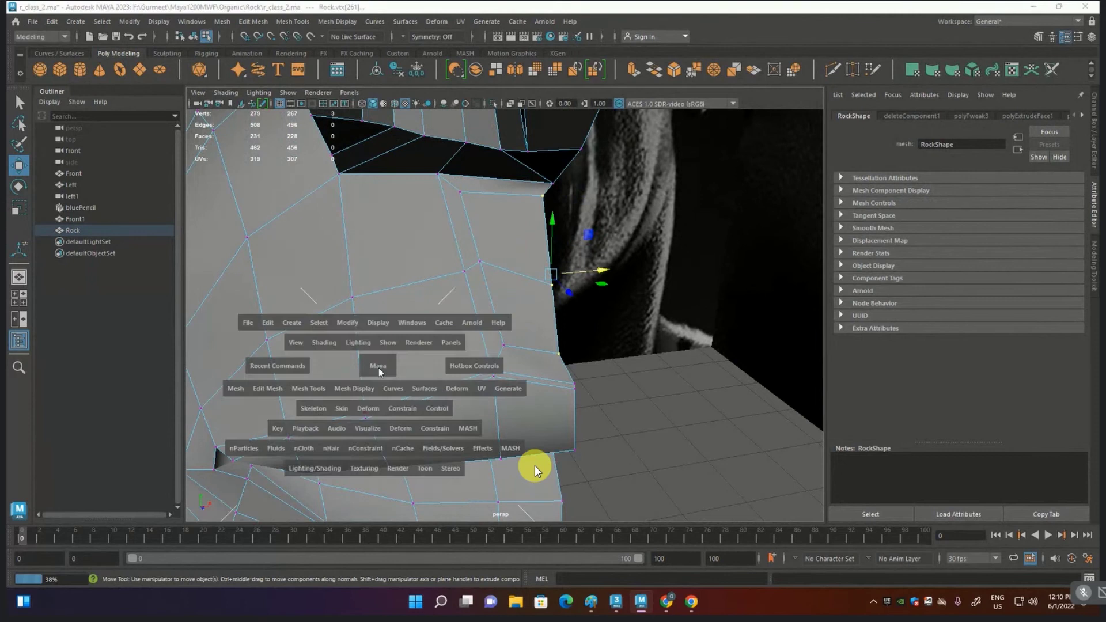
key("space")
scroll(612, 266, "up", 2)
scroll(612, 267, "up", 2)
scroll(616, 267, "up", 2)
scroll(689, 248, "up", 1)
scroll(634, 306, "down", 3)
scroll(642, 316, "up", 2)
left_click_drag(665, 314, 673, 312)
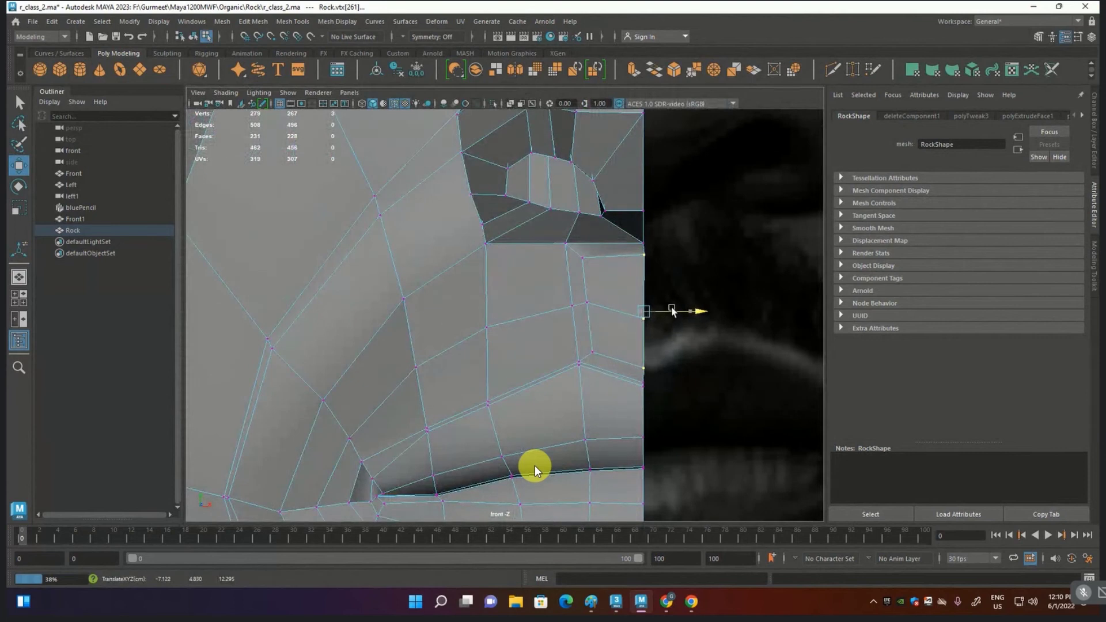
Step: Slide the vertical edge beside the opening slightly left and select the edge below it
scroll(634, 320, "up", 2)
scroll(603, 324, "up", 2)
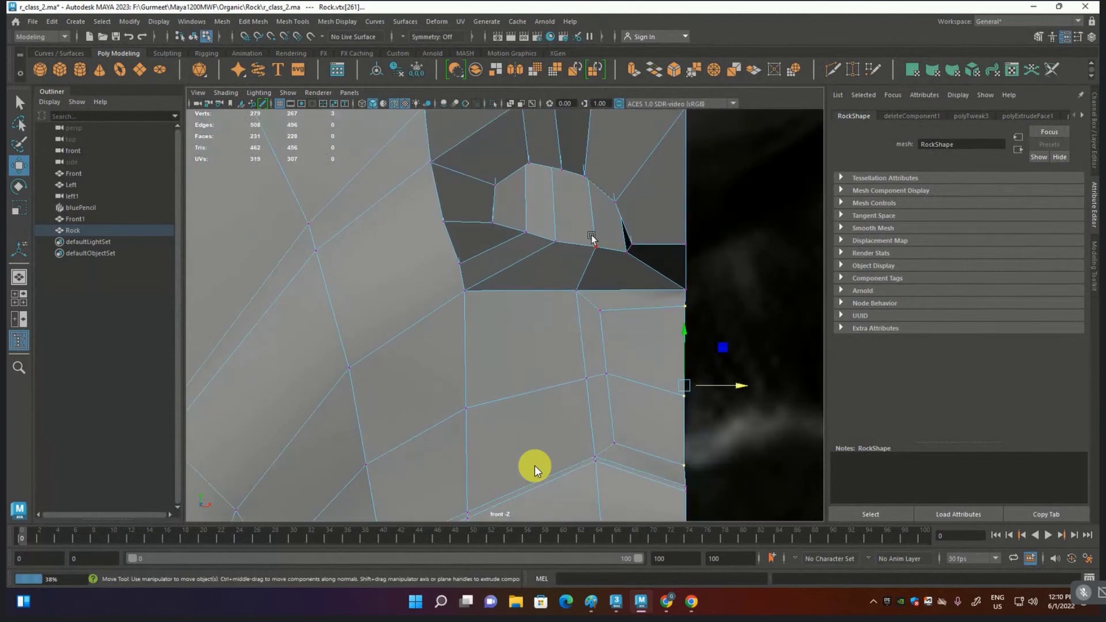
right_click_drag(592, 237, 637, 160)
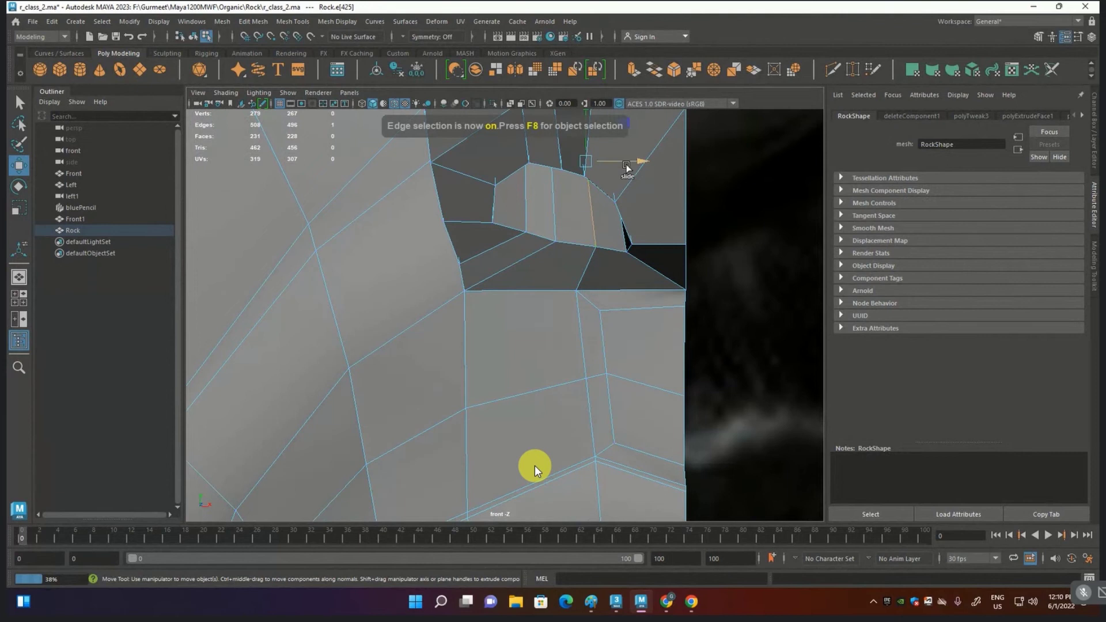
left_click(601, 165)
left_click_drag(601, 165, 595, 167)
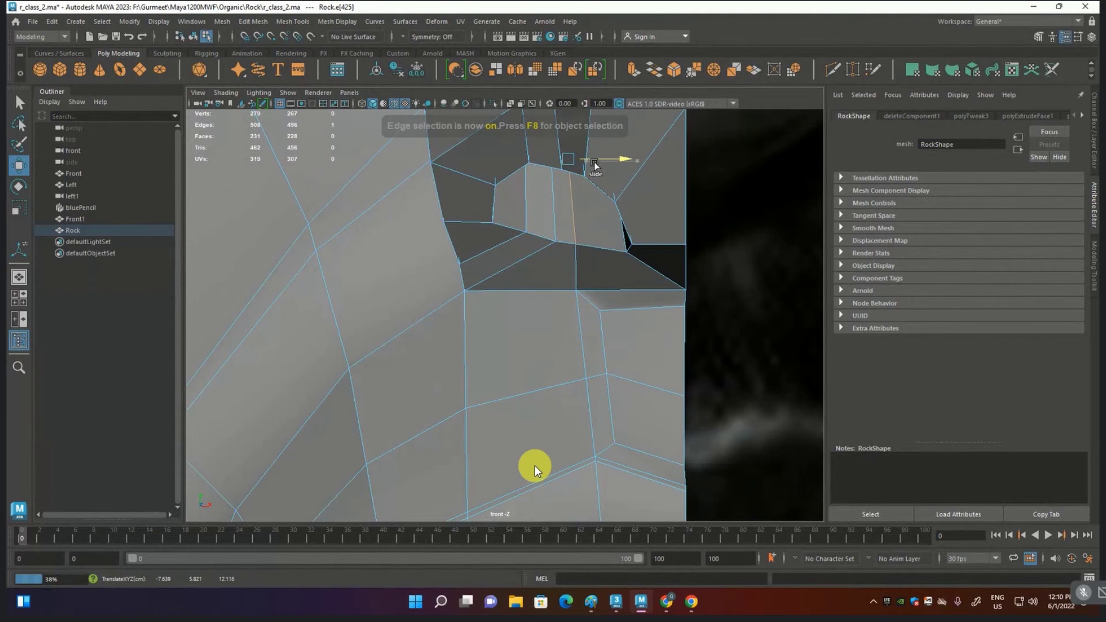
middle_click_drag(634, 282, 572, 286, "alt")
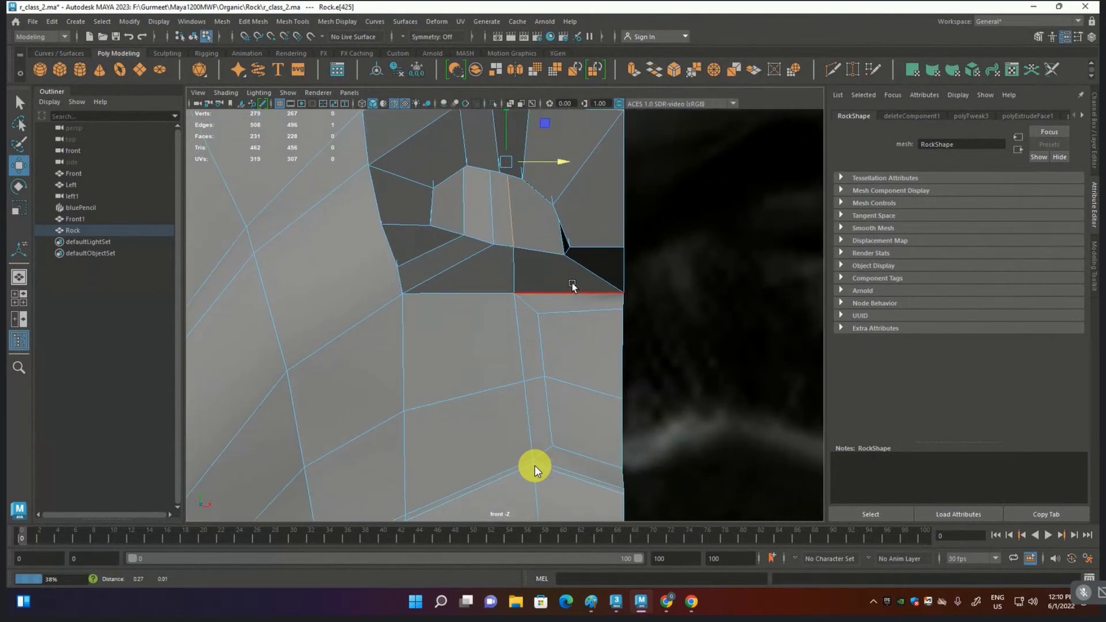
left_click(545, 251)
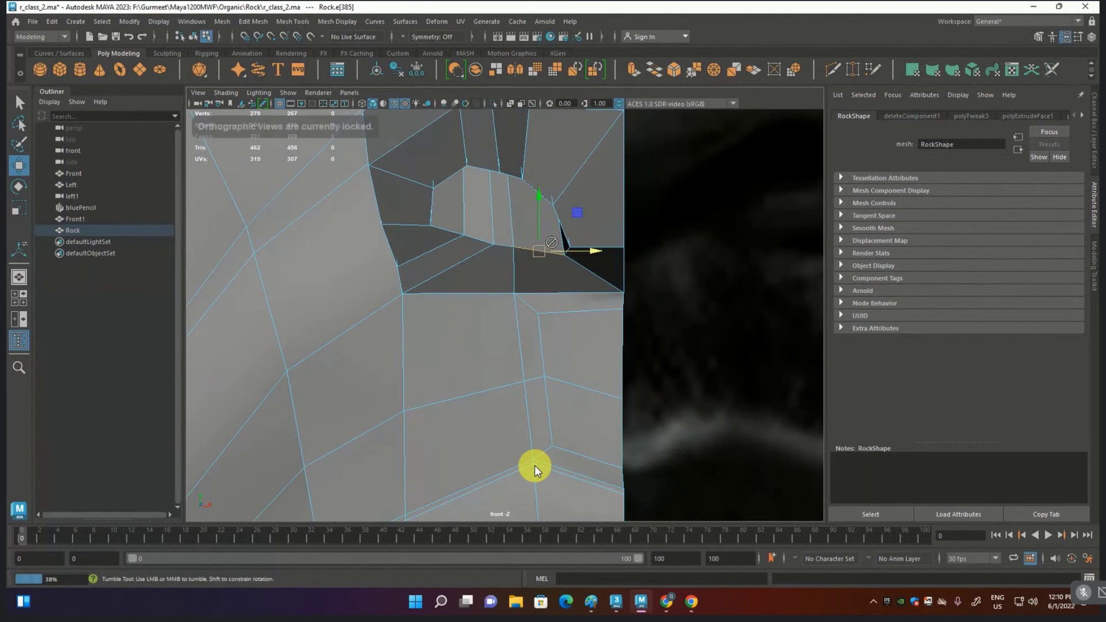
Step: Return to the perspective view and open the Edit Mesh menu
key("space")
key("space")
mouse_move(579, 245)
left_mouse_down("alt")
mouse_move(574, 212)
mouse_move(521, 170)
mouse_move(491, 195)
left_mouse_up("alt")
scroll(517, 165, "up", 3)
scroll(517, 165, "down", 2)
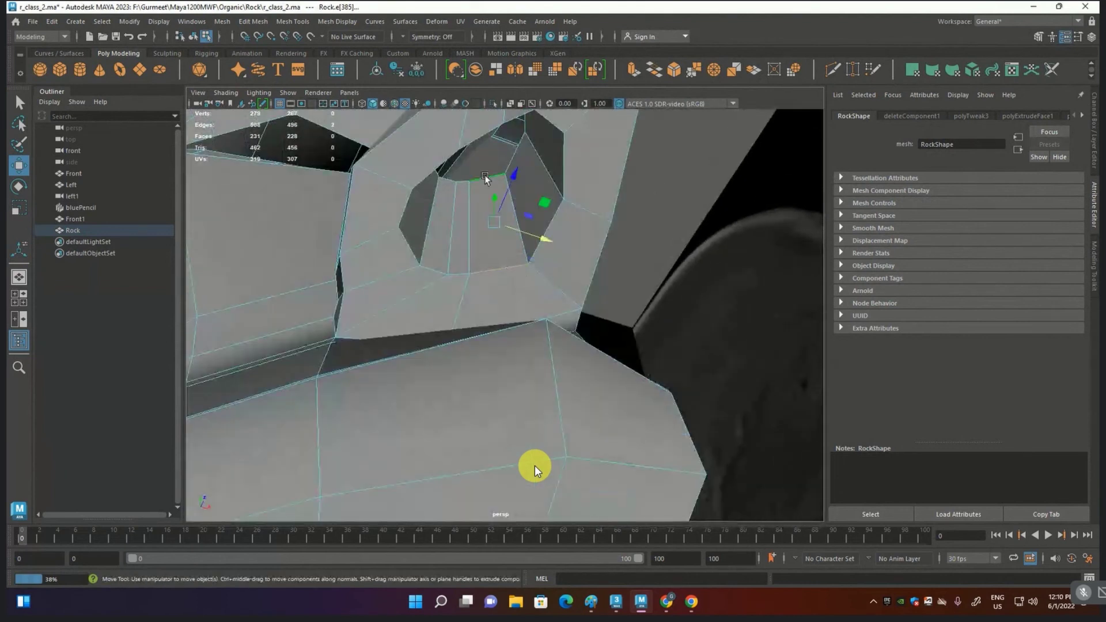
left_click(300, 23)
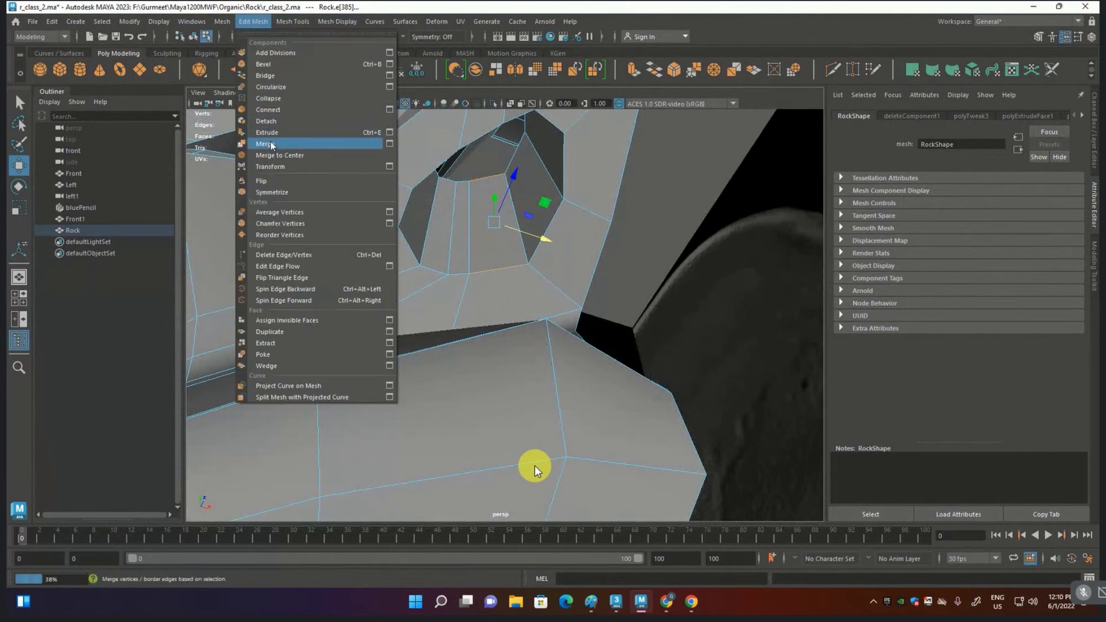
mouse_move(252, 21)
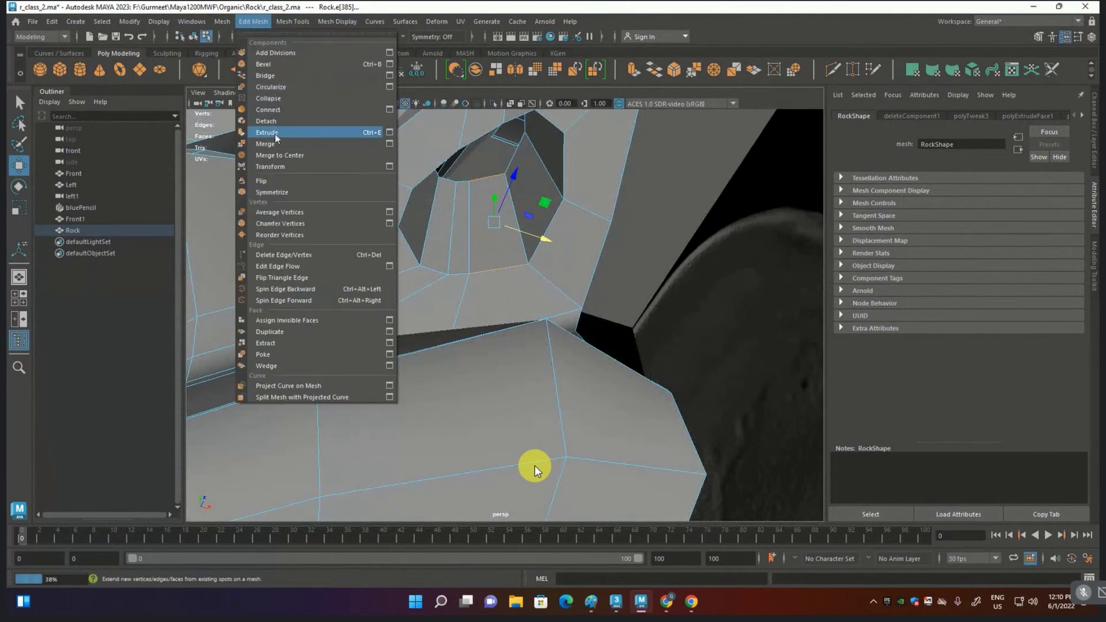
Step: Connect the selected edges and draw a new Multi-Cut edge across the face
left_click(279, 111)
mouse_move(489, 277)
left_mouse_down("alt")
mouse_move(462, 191)
mouse_move(442, 237)
mouse_move(448, 281)
mouse_move(430, 280)
mouse_move(447, 291)
mouse_move(451, 357)
mouse_move(444, 348)
left_mouse_up("alt")
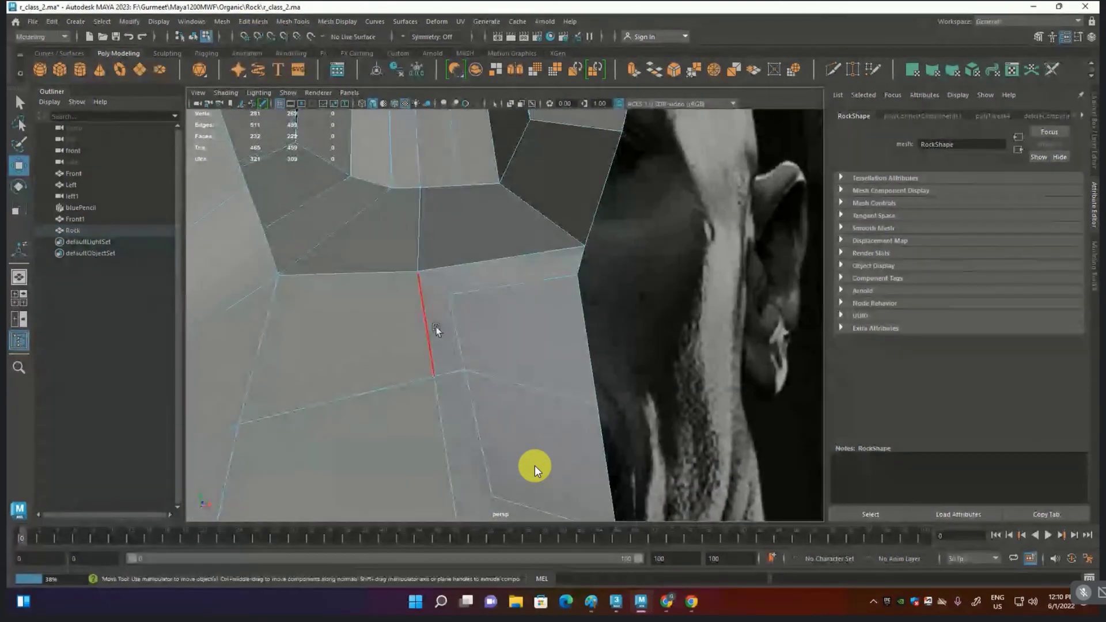
left_click(294, 21)
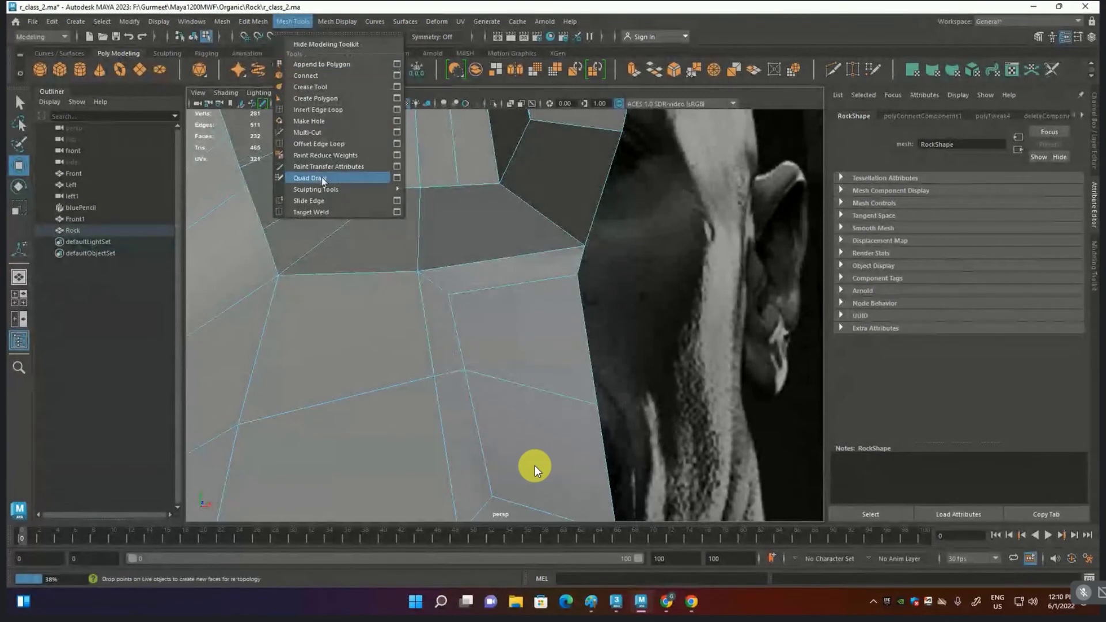
left_click(307, 132)
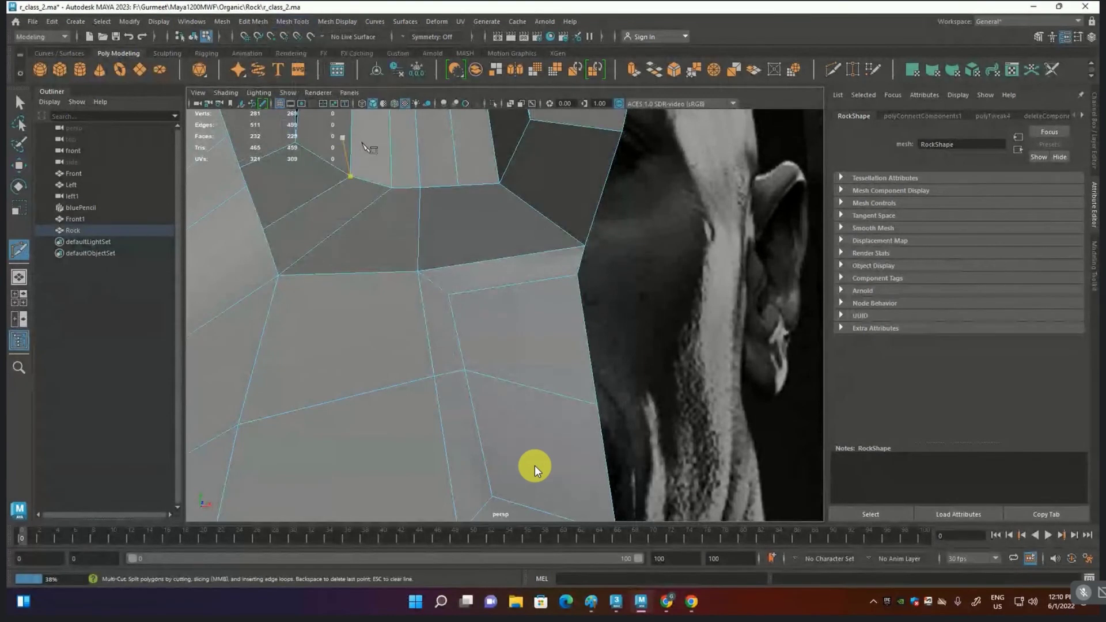
left_click(458, 294)
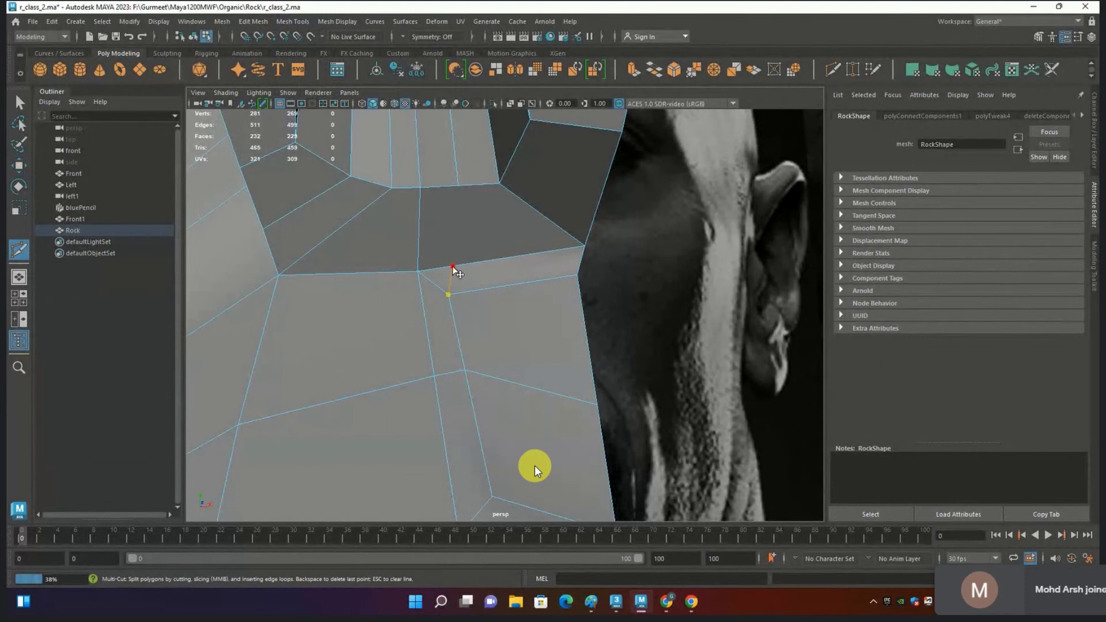
left_click(452, 265)
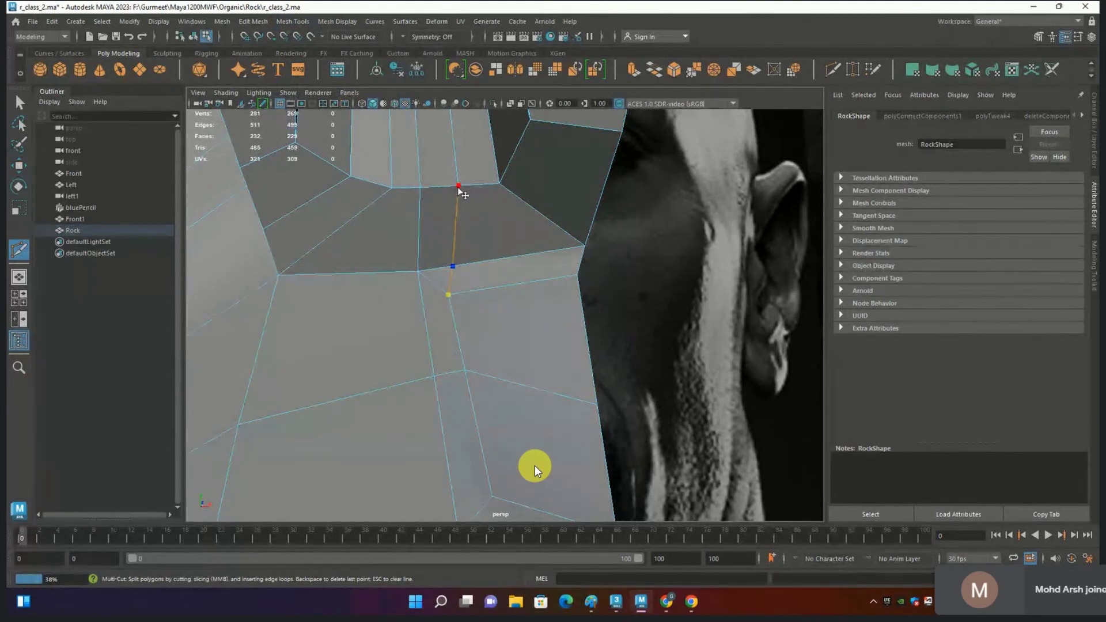
left_click(458, 186)
key("Return")
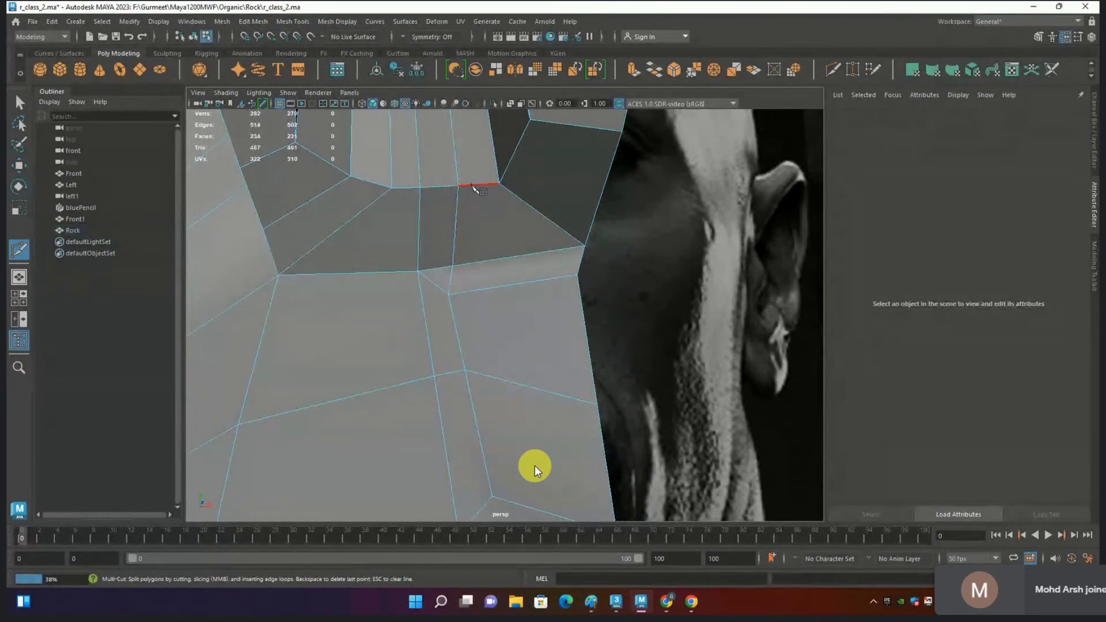
Step: Select the new edge loop and delete its edges and vertices
key("q")
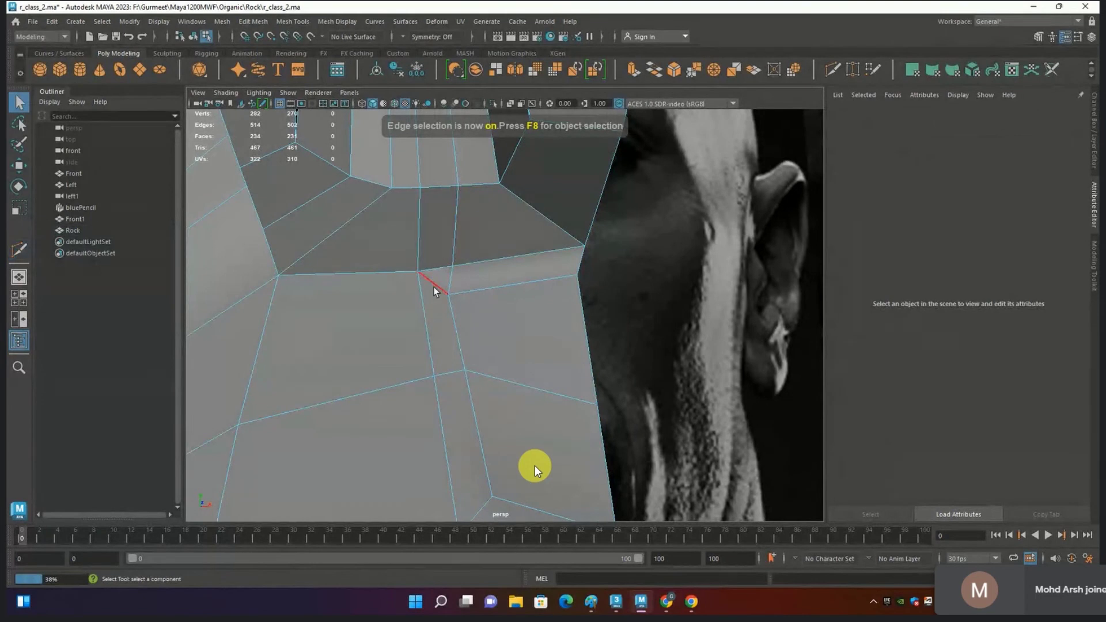
double_click(436, 283)
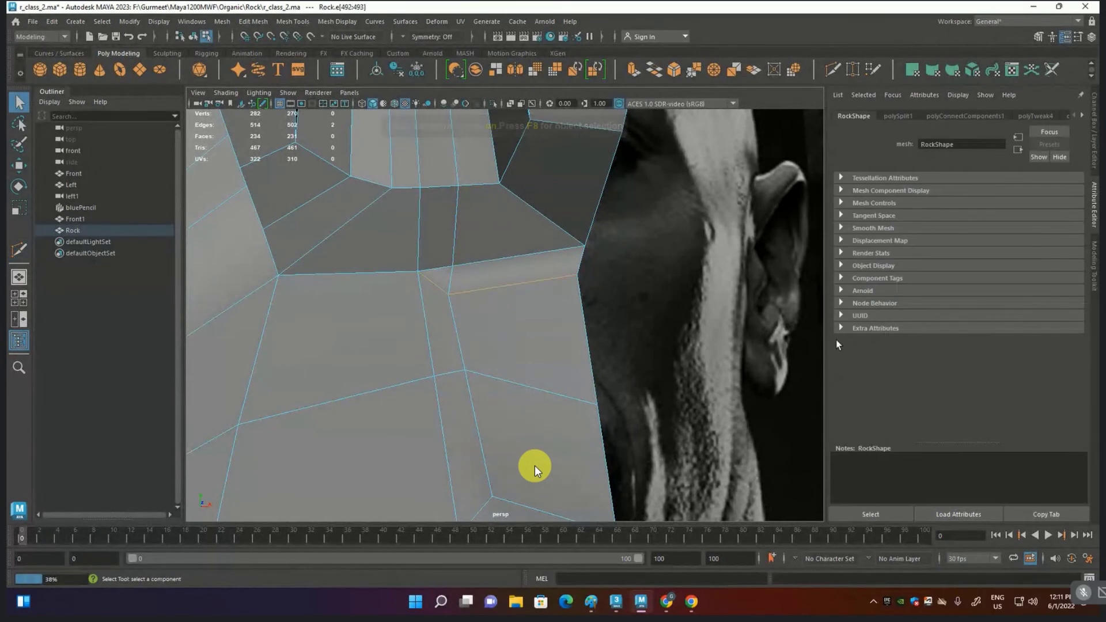
key("ctrl+Delete")
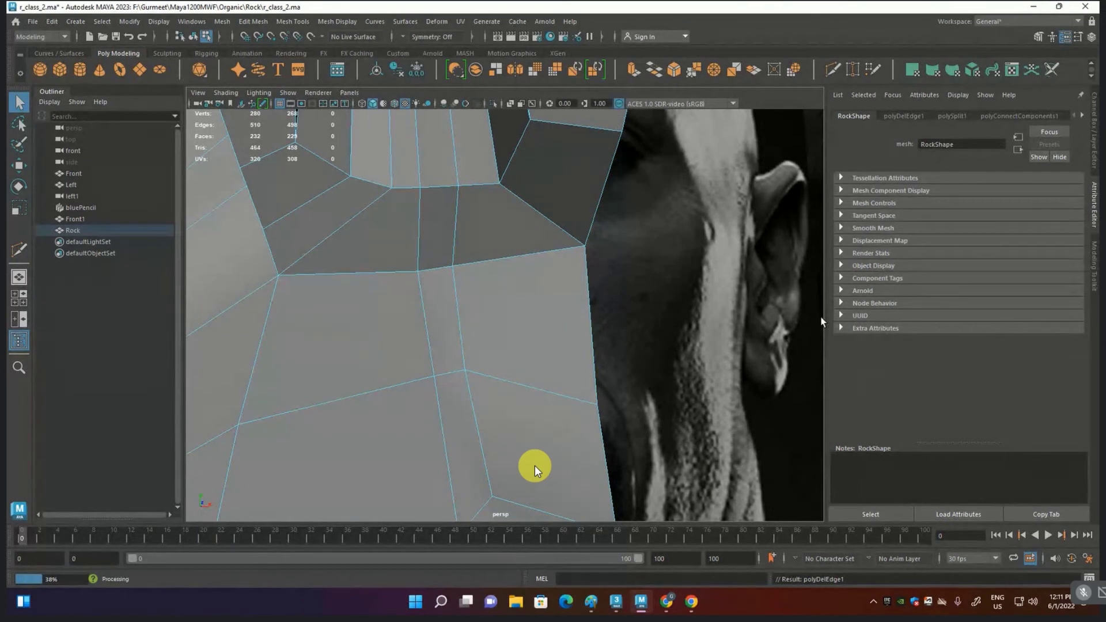
mouse_move(579, 382)
left_mouse_down("alt")
mouse_move(537, 449)
mouse_move(530, 438)
left_mouse_up("alt")
Step: Pull a mouth-cavity vertex up and to the left, then preview the mesh smoothed
key("F9")
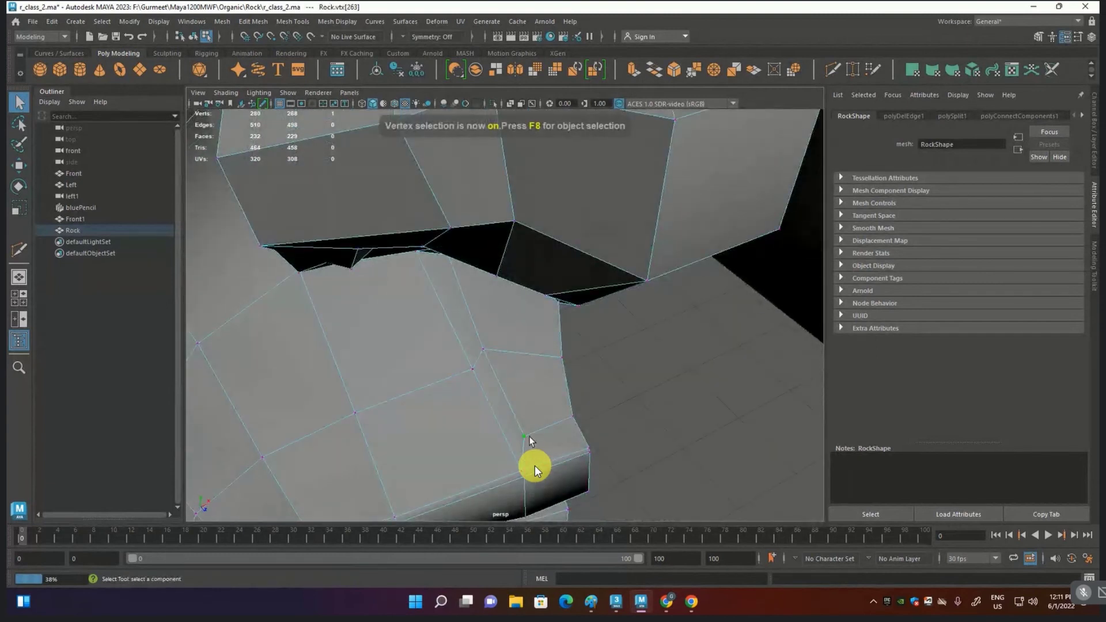
key("w")
left_click_drag(530, 441, 532, 453)
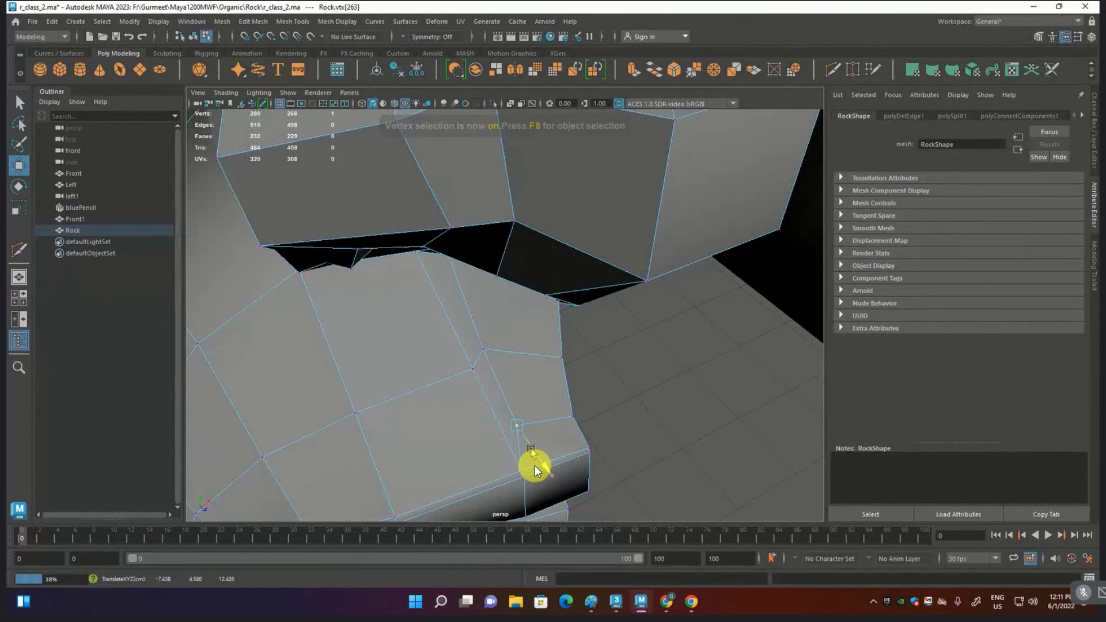
mouse_move(588, 432)
left_mouse_down("alt")
mouse_move(552, 408)
mouse_move(562, 318)
left_mouse_up("alt")
mouse_move(573, 423)
left_mouse_down("alt")
mouse_move(566, 433)
mouse_move(581, 437)
left_mouse_up("alt")
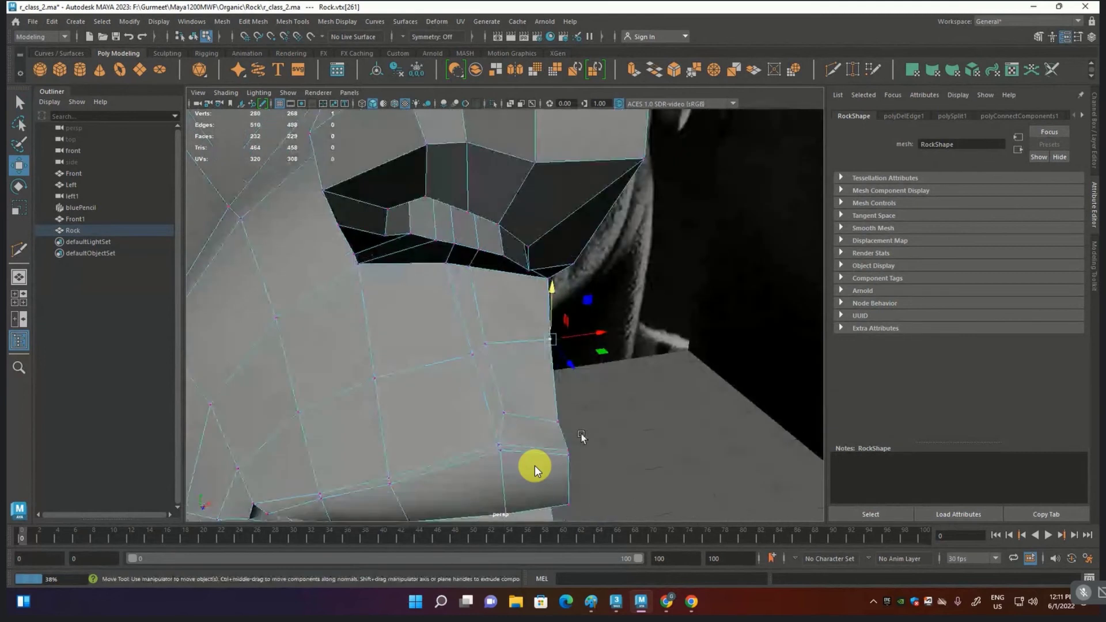
key("3")
left_click_drag(583, 429, 553, 429, "alt")
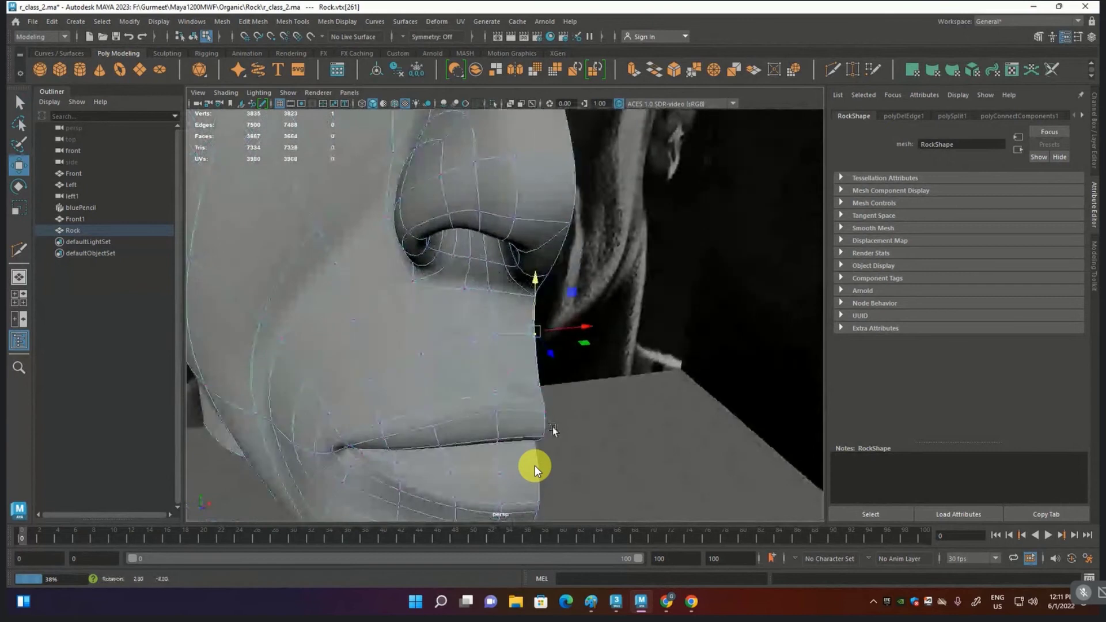
left_click_drag(553, 430, 503, 307, "alt")
Step: Move a nostril vertex sideways and up, and pick vertices above the upper lip
left_click(498, 300)
left_click(490, 288)
mouse_move(490, 288)
left_mouse_down()
mouse_move(520, 290)
mouse_move(461, 382)
mouse_move(378, 378)
mouse_move(425, 330)
left_mouse_up()
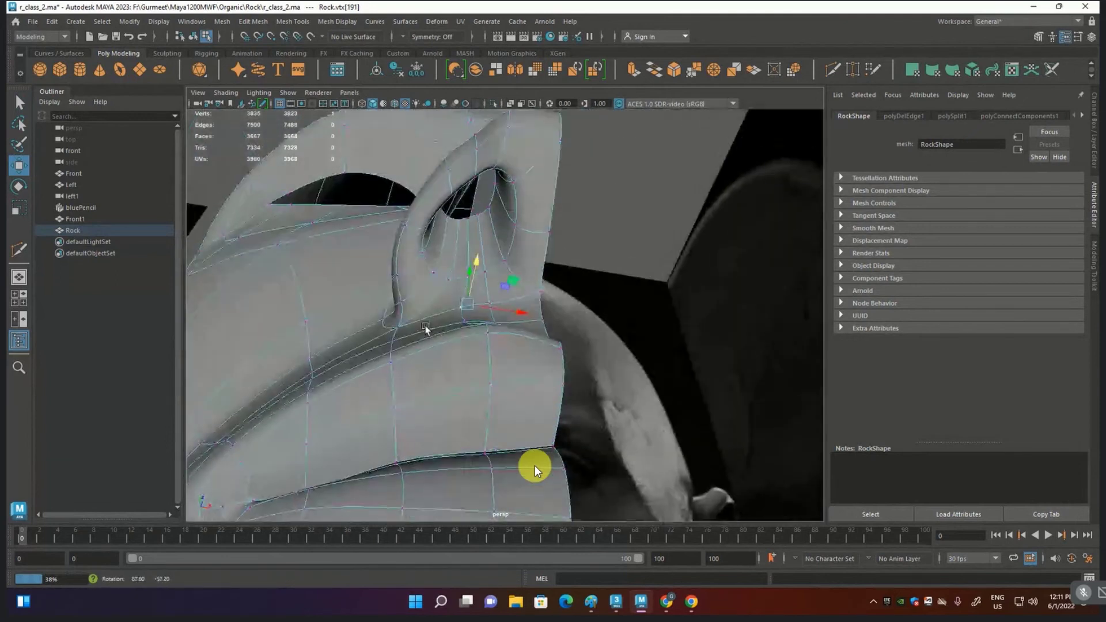
mouse_move(465, 285)
left_mouse_down()
mouse_move(473, 270)
mouse_move(469, 322)
mouse_move(627, 390)
left_mouse_up()
left_click(627, 390)
left_click(487, 295)
left_click(495, 340)
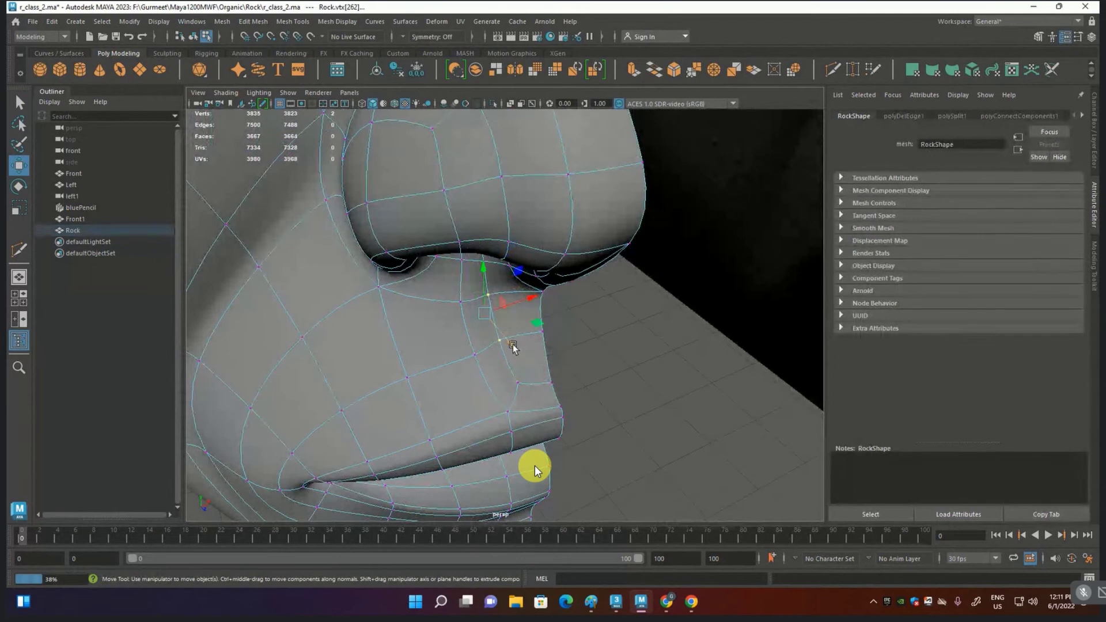
key("1")
mouse_move(496, 344)
left_mouse_down("alt")
mouse_move(458, 295)
mouse_move(469, 303)
mouse_move(458, 307)
mouse_move(493, 323)
mouse_move(511, 374)
left_mouse_up("alt")
Step: Select the whole head mesh and delete its construction history
key("3")
left_click(633, 432)
left_click_drag(633, 431, 618, 436, "alt")
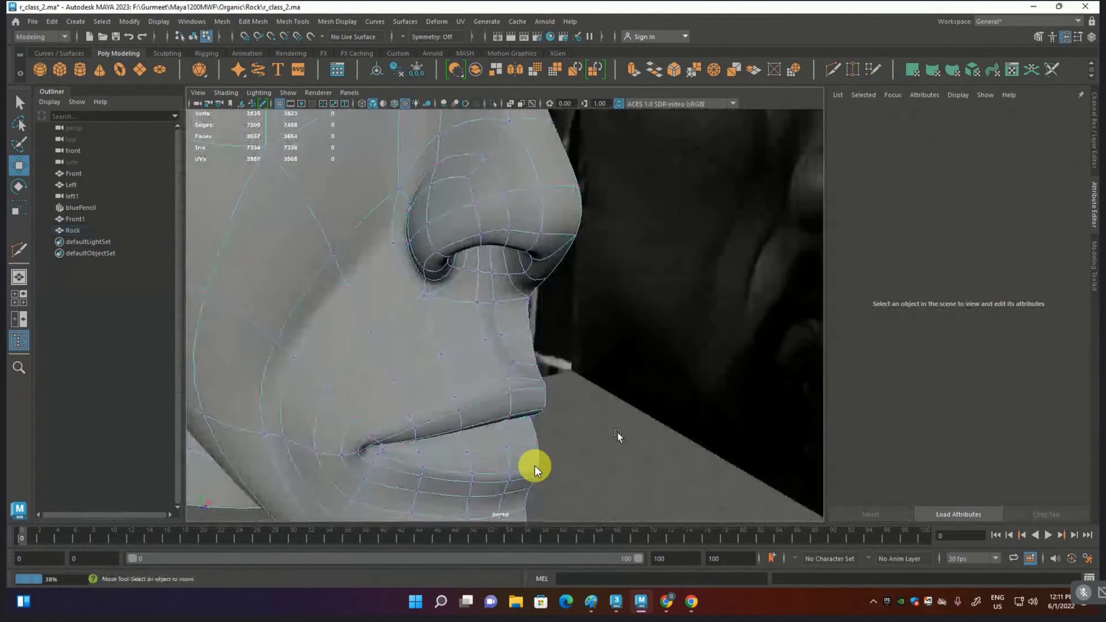
left_click_drag(543, 368, 539, 397, "alt")
key("F8")
left_click(537, 399)
left_click(486, 393)
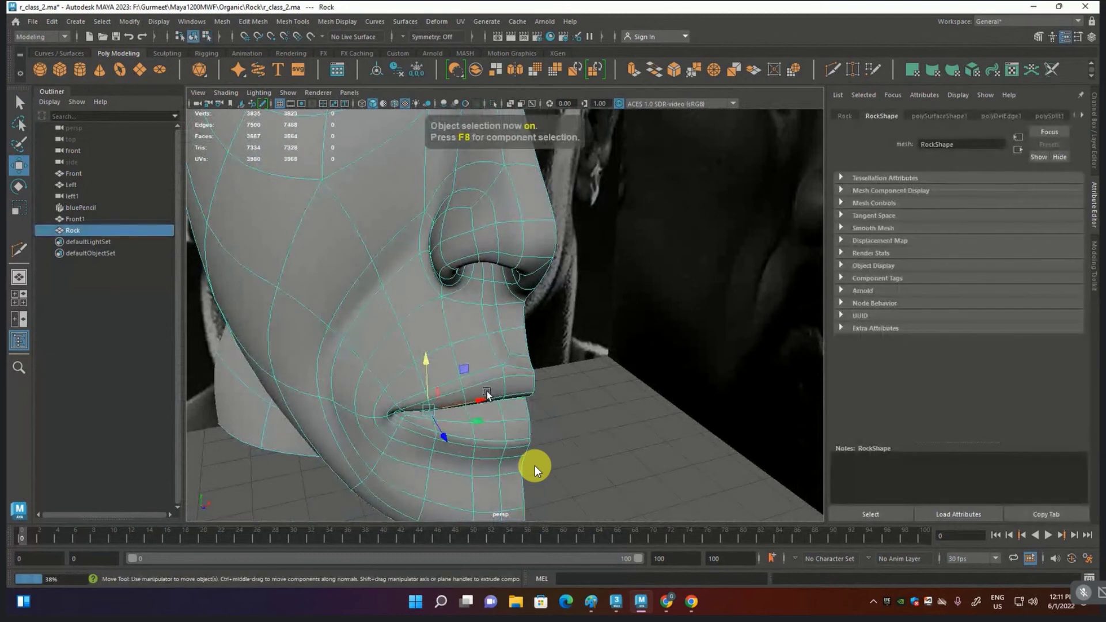
key("alt+shift+d")
left_click_drag(531, 395, 438, 392, "alt")
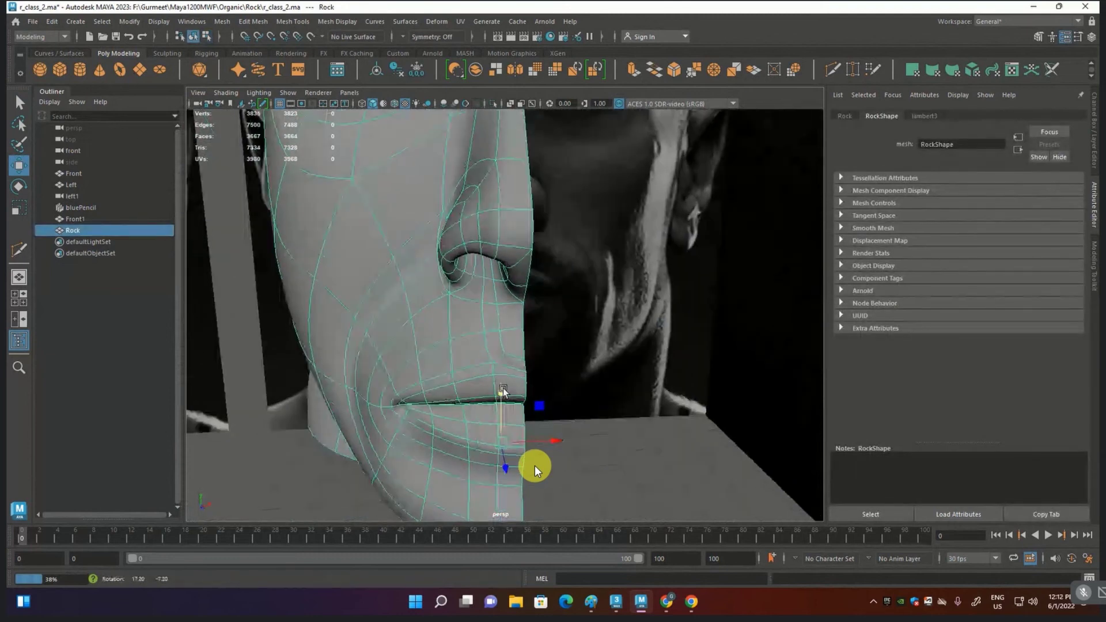
Step: Duplicate the half-head with Scale X -1 and slide the mirrored copy to close the centre gap
left_click(52, 23)
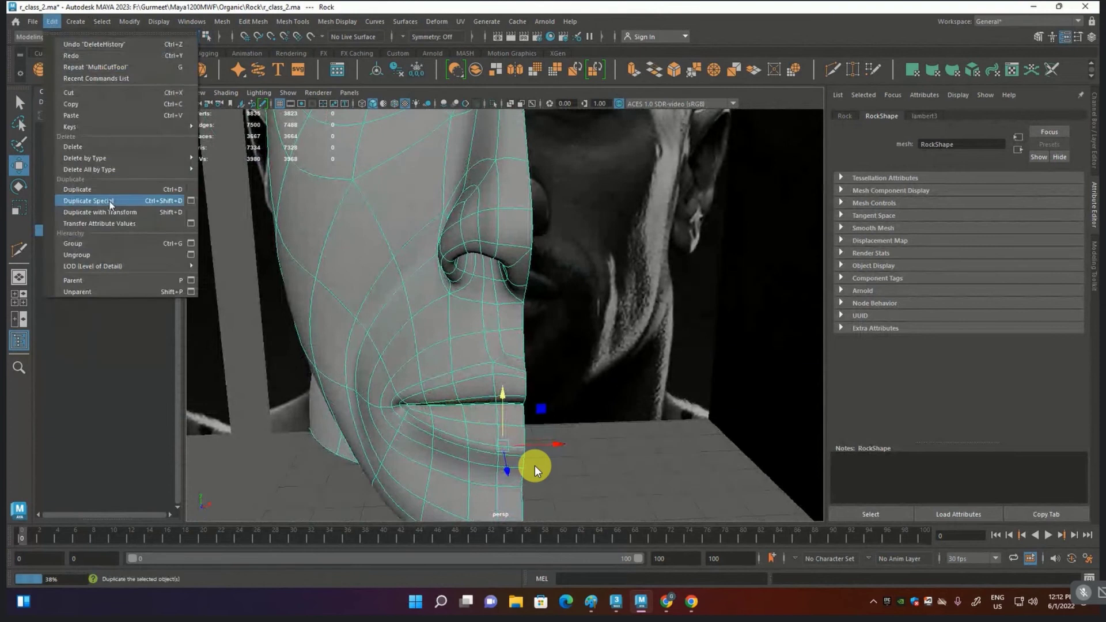
left_click(190, 200)
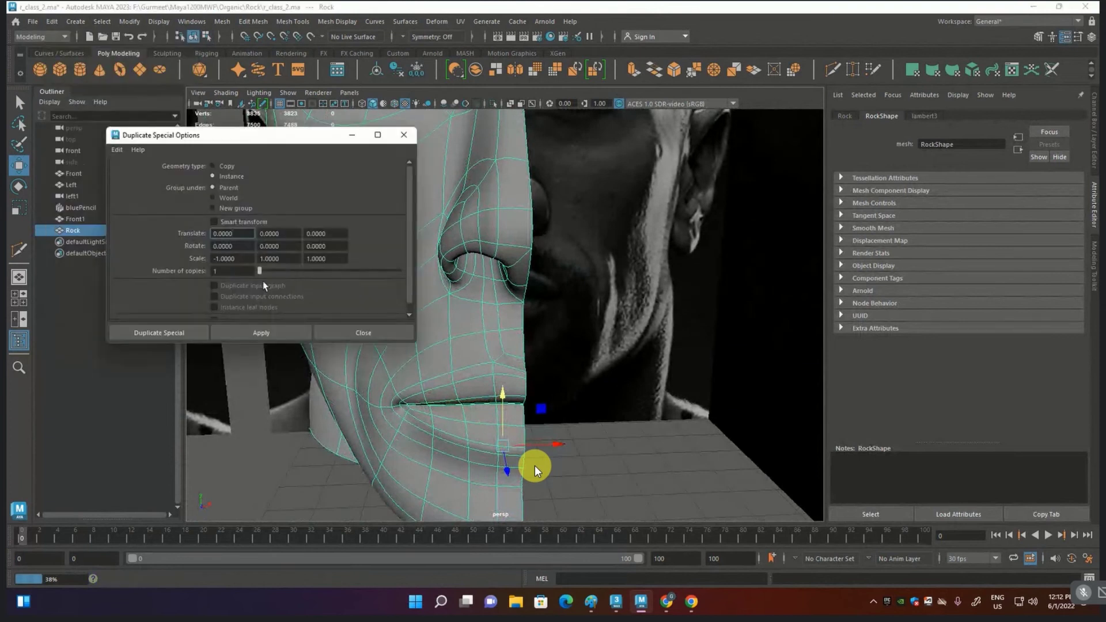
double_click(245, 263)
left_click(190, 329)
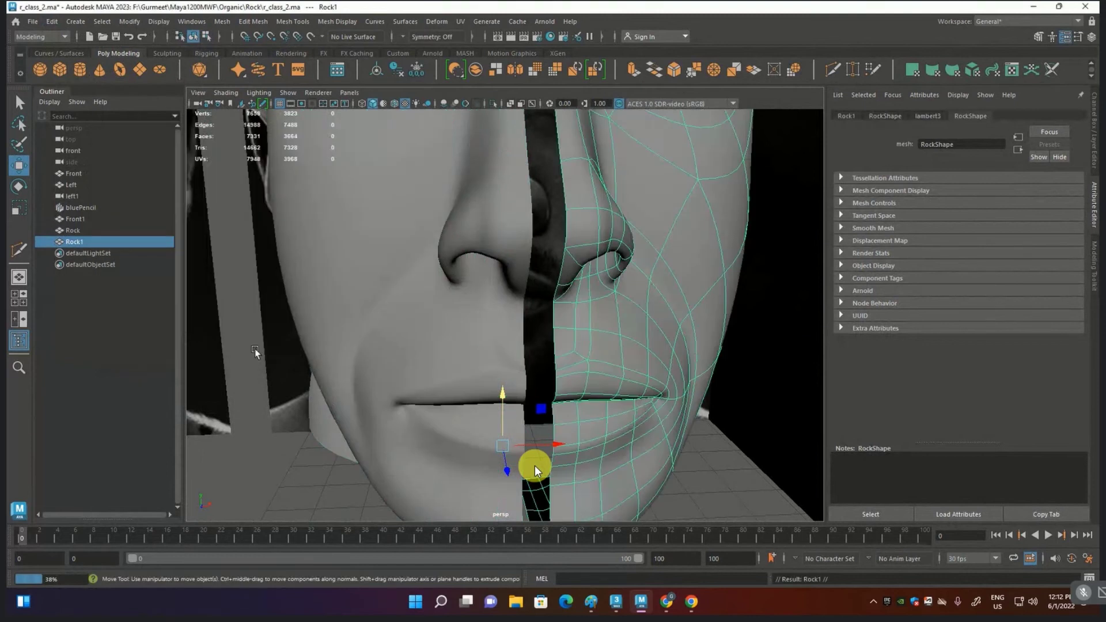
mouse_move(534, 445)
left_mouse_down()
mouse_move(596, 444)
mouse_move(557, 444)
mouse_move(564, 432)
left_mouse_up()
scroll(595, 451, "down", 3)
left_click(594, 449)
scroll(640, 441, "up", 3)
scroll(502, 329, "up", 3)
Step: On the original head half, move the vertices above the upper lip toward the centre line
left_click(503, 328)
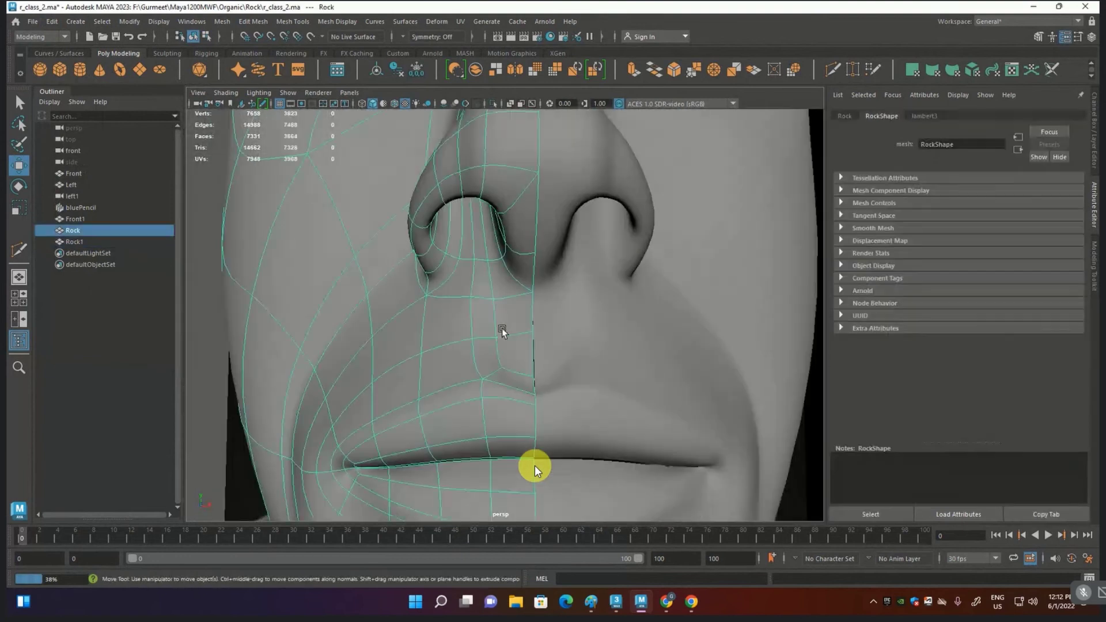
key("F9")
left_click(495, 299)
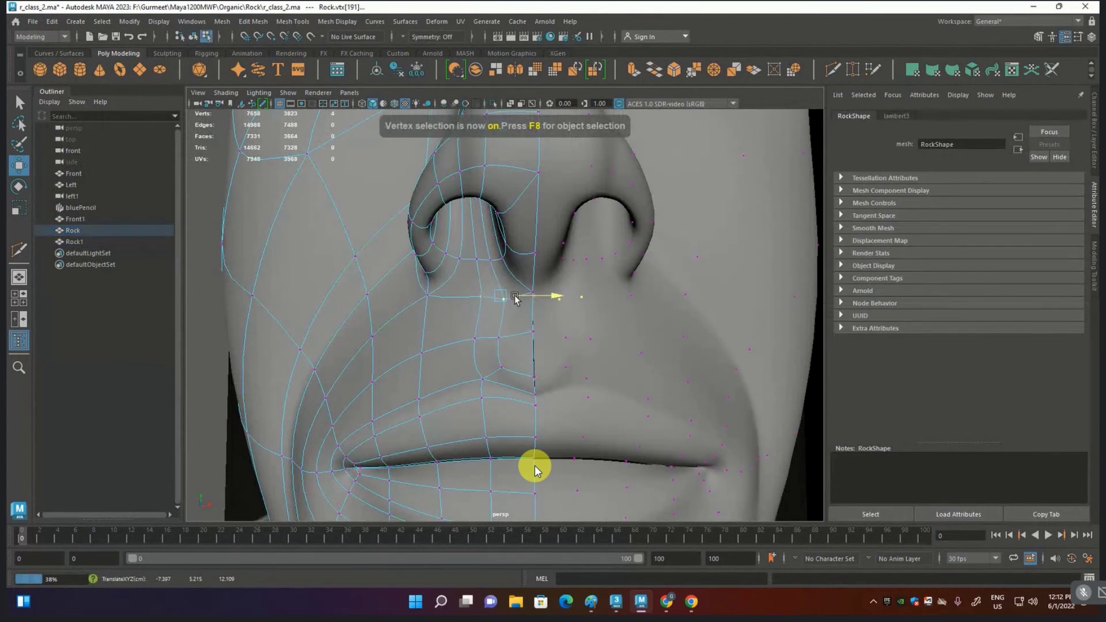
left_click(500, 340)
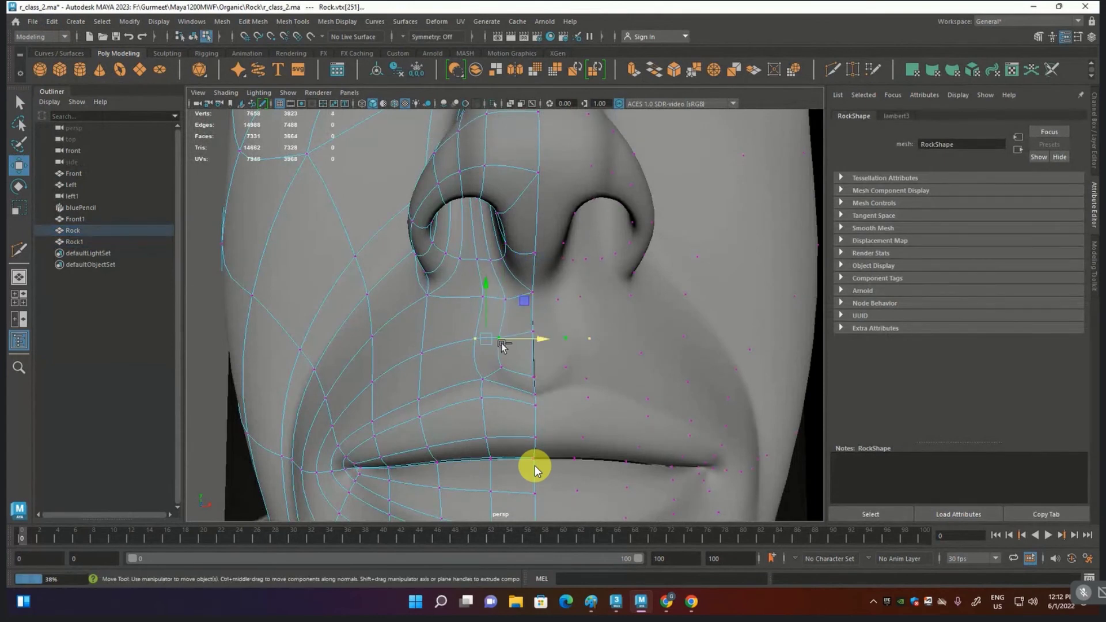
left_click_drag(505, 341, 517, 340)
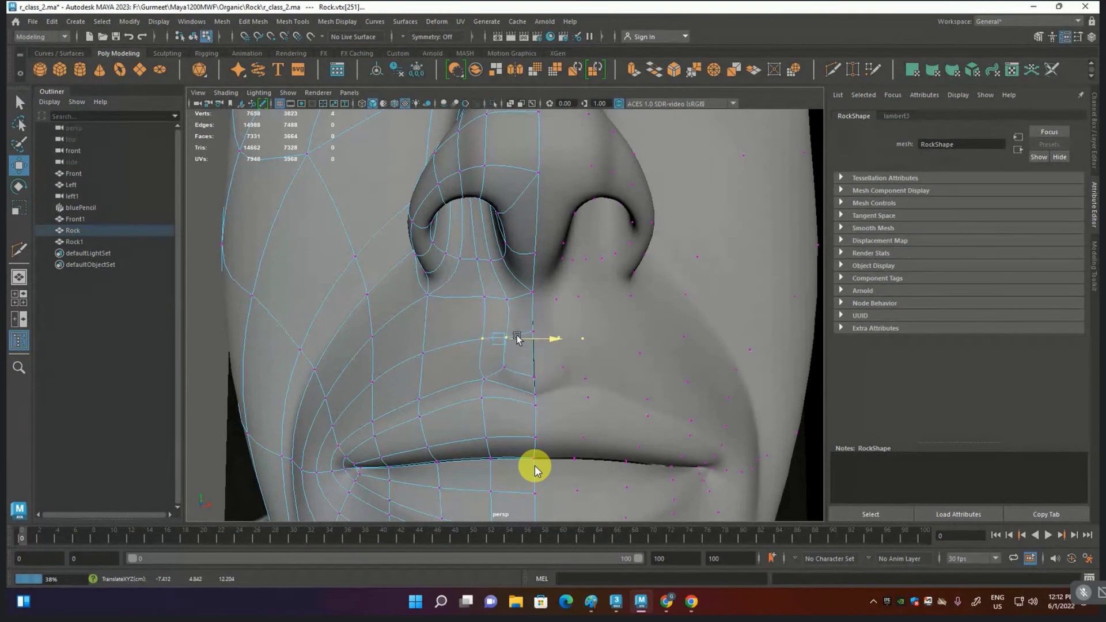
left_click(505, 343)
left_click_drag(520, 344, 512, 340)
Step: Move the vertex under the nostril toward the face centre and fine-tune it
left_click(507, 298)
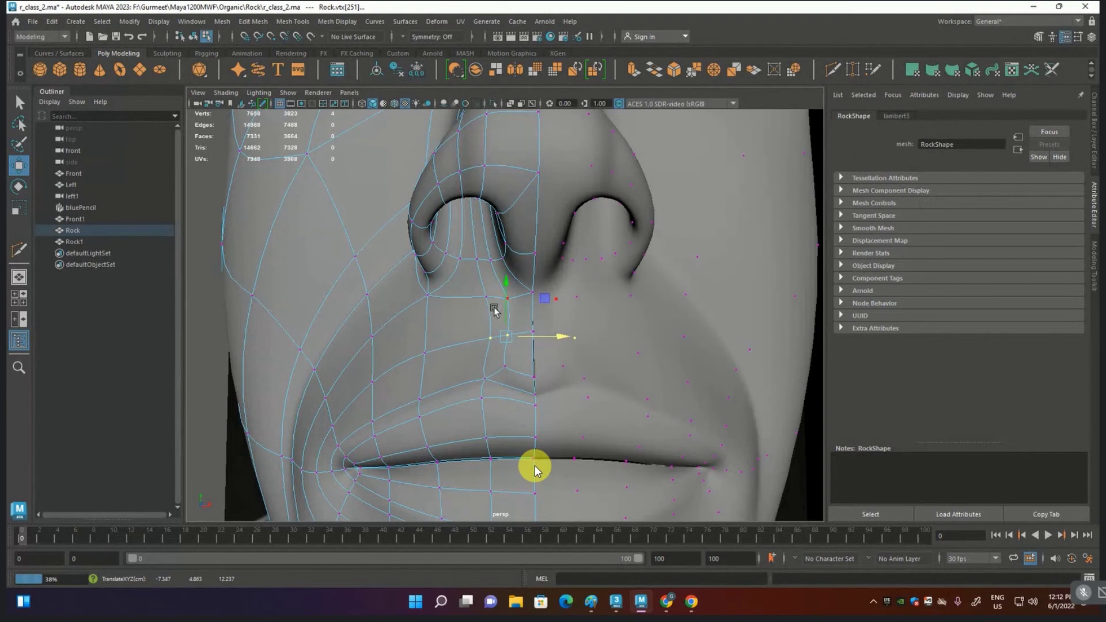
mouse_move(510, 304)
left_mouse_down()
mouse_move(519, 295)
mouse_move(613, 360)
mouse_move(466, 269)
left_mouse_up()
scroll(538, 314, "down", 2)
scroll(543, 313, "down", 2)
scroll(466, 270, "up", 2)
scroll(466, 270, "up", 2)
scroll(466, 270, "up", 2)
scroll(466, 270, "down", 2)
scroll(465, 269, "down", 2)
mouse_move(512, 299)
left_mouse_down()
mouse_move(569, 281)
mouse_move(567, 295)
left_mouse_up()
Step: Raise the under-nostril vertex and lift the lower vertex above the lip toward the nose
left_click(553, 291)
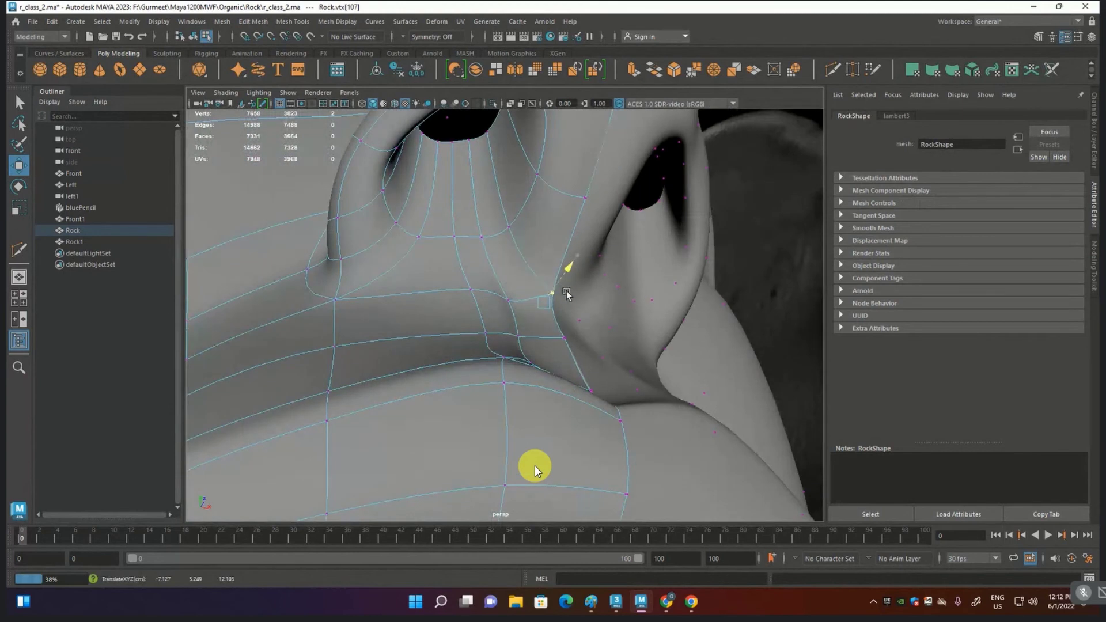
left_click(507, 302)
left_click_drag(516, 290, 517, 277)
left_click(519, 339)
mouse_move(534, 335)
left_mouse_down()
mouse_move(529, 311)
mouse_move(450, 388)
mouse_move(510, 395)
mouse_move(509, 343)
mouse_move(470, 357)
mouse_move(518, 403)
mouse_move(554, 357)
mouse_move(526, 382)
mouse_move(526, 365)
mouse_move(501, 403)
mouse_move(523, 419)
mouse_move(521, 297)
mouse_move(507, 290)
left_mouse_up()
left_click(534, 384)
scroll(504, 293, "down", 2)
scroll(507, 293, "down", 2)
scroll(508, 311, "down", 2)
scroll(576, 374, "down", 2)
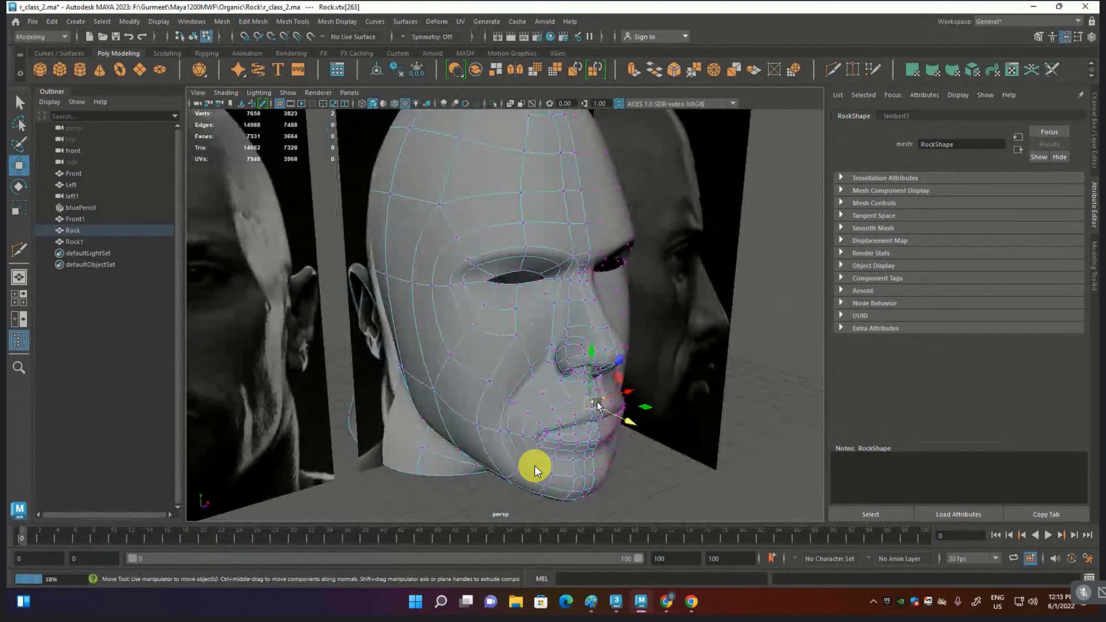
Step: Return to object mode with the head selected and show its lambert3 material in the Attribute Editor
mouse_move(180, 417)
left_mouse_down("alt")
mouse_move(395, 263)
mouse_move(487, 350)
mouse_move(399, 340)
mouse_move(628, 373)
mouse_move(519, 363)
left_mouse_up("alt")
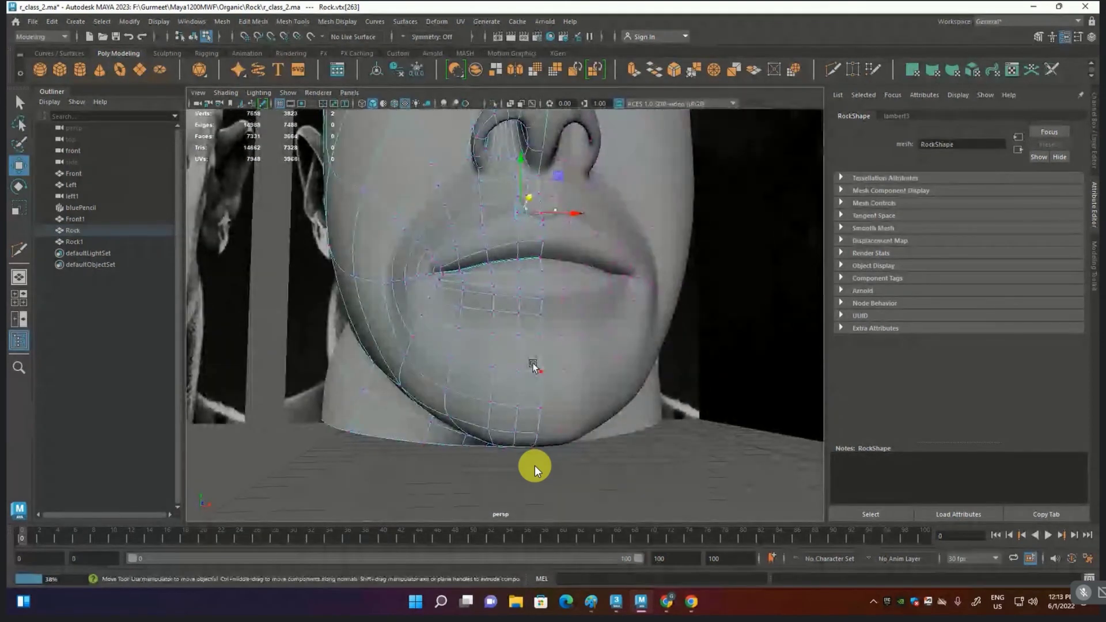
key("ctrl+a")
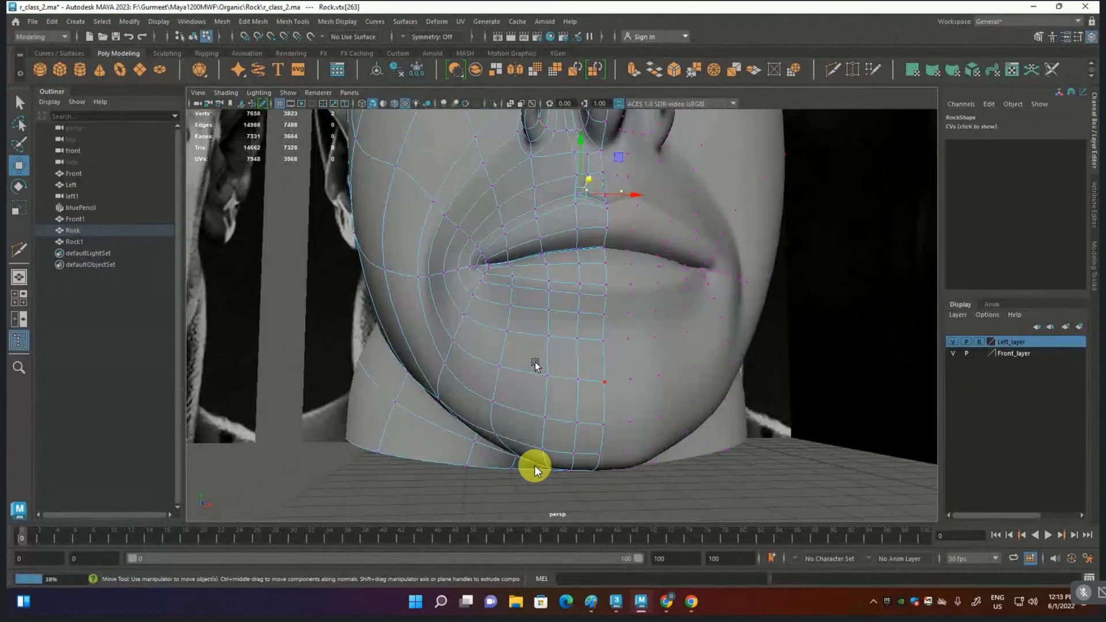
key("F8")
key("ctrl+a")
left_click(927, 116)
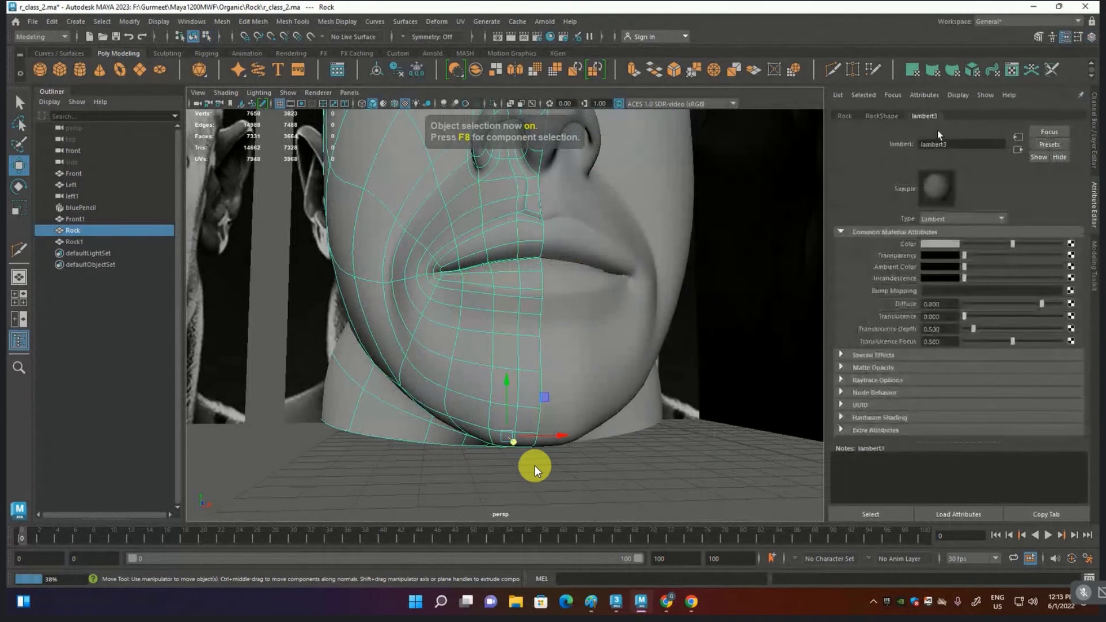
Step: Make the head material semi-transparent and maximize the front view
left_click_drag(1003, 257, 1014, 257)
key("space")
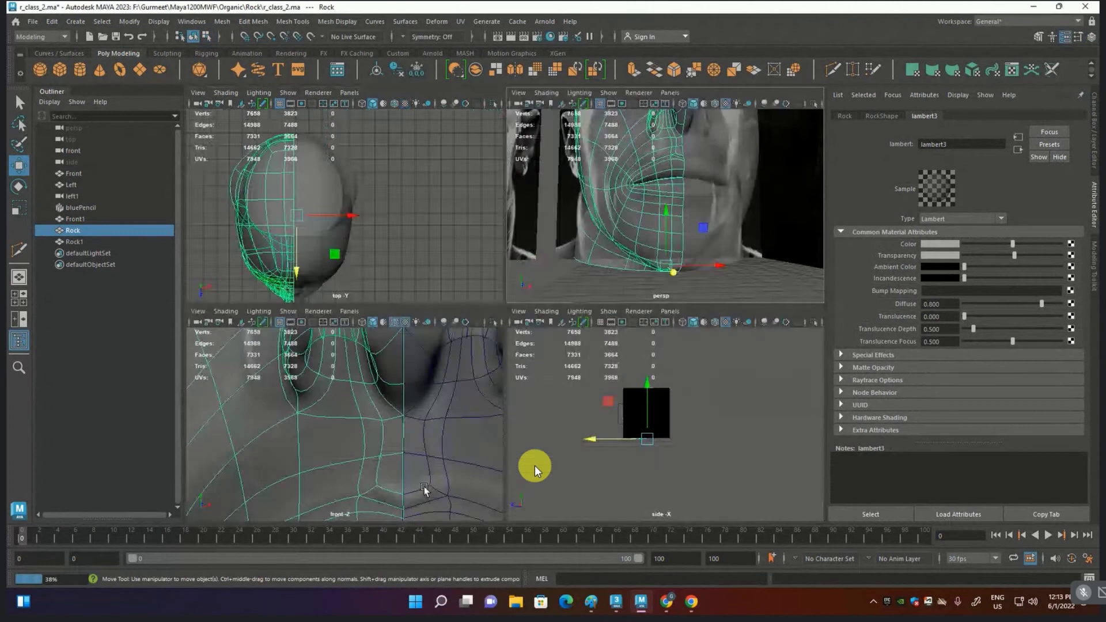
key("space")
scroll(503, 408, "down", 5)
scroll(516, 423, "up", 2)
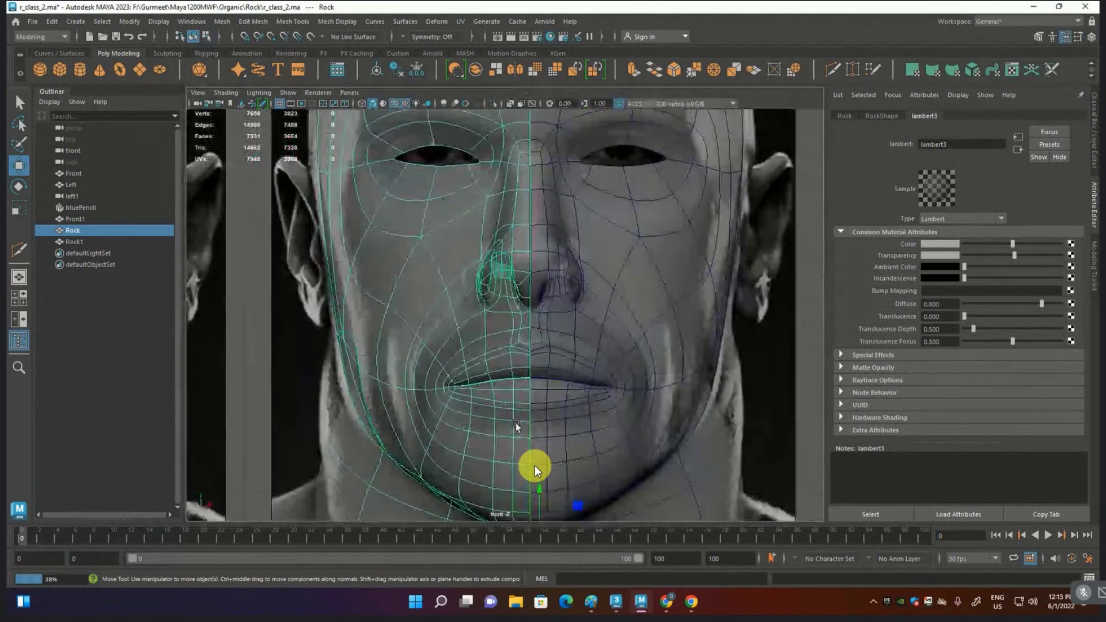
scroll(740, 281, "up", 2)
scroll(740, 281, "up", 2)
Step: Increase the mesh transparency, set viewport gamma to 2, and frame the chin
left_click_drag(1016, 255, 1064, 262)
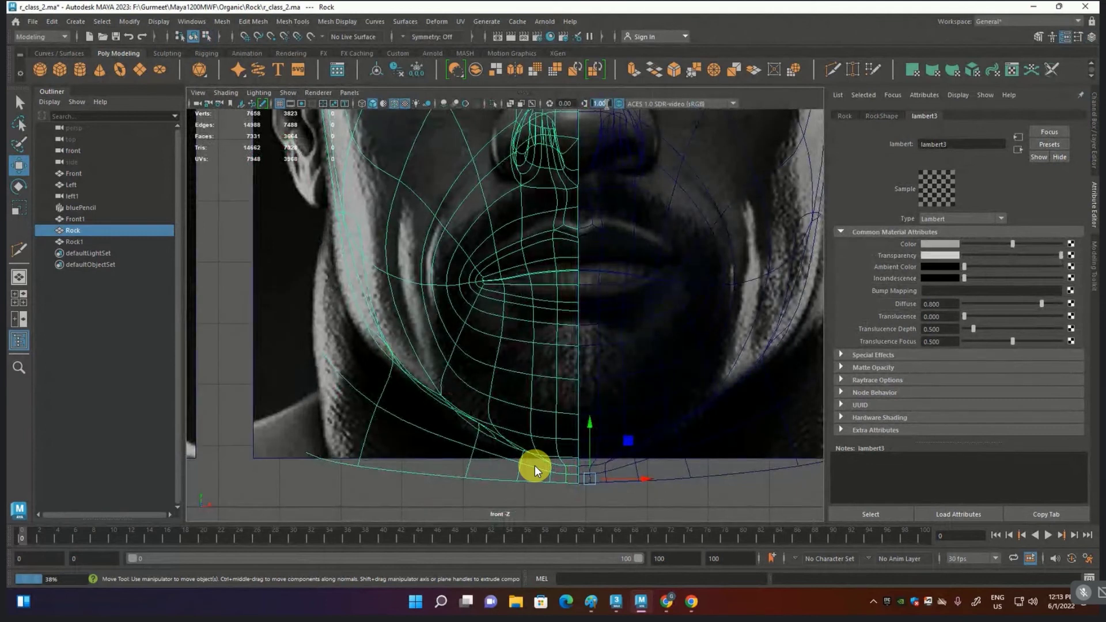
type("2")
key("Return")
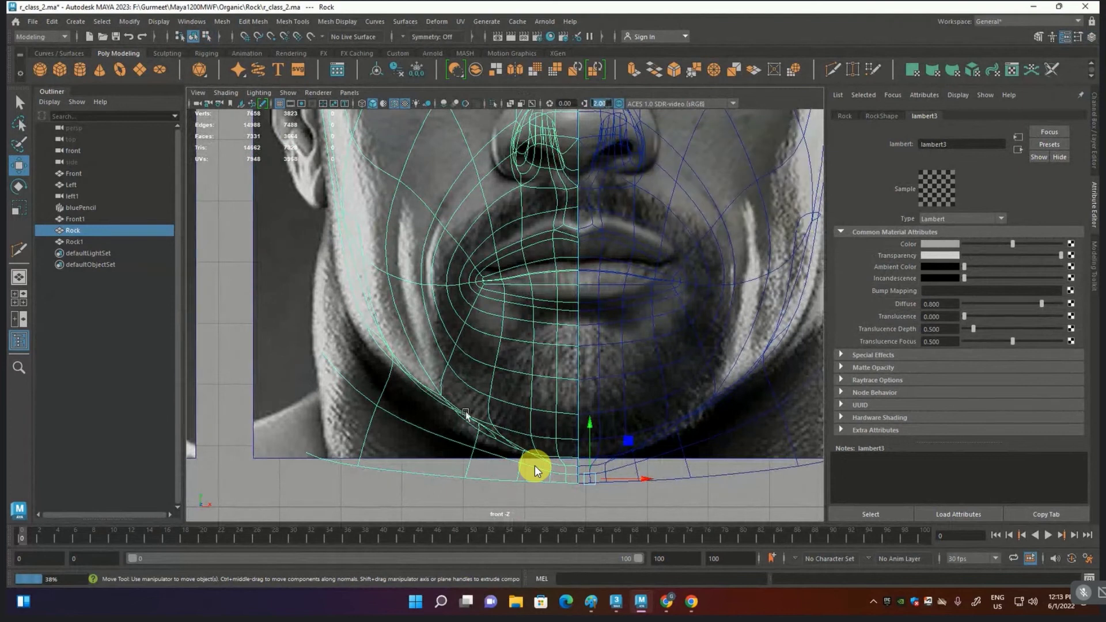
scroll(504, 365, "up", 3)
middle_click_drag(503, 365, 547, 252, "alt")
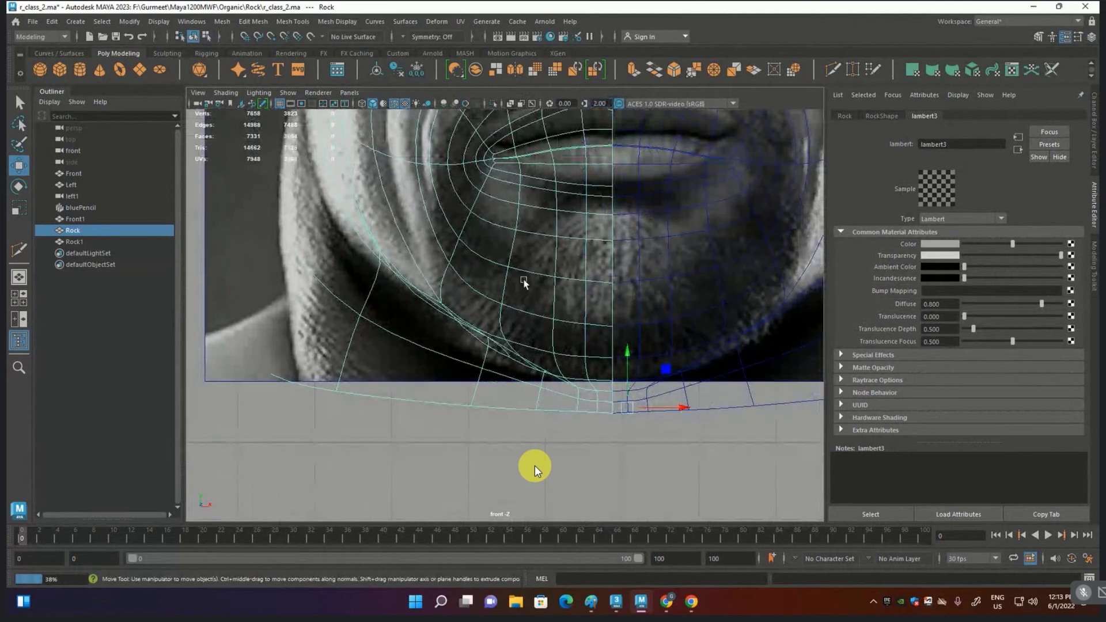
key("F10")
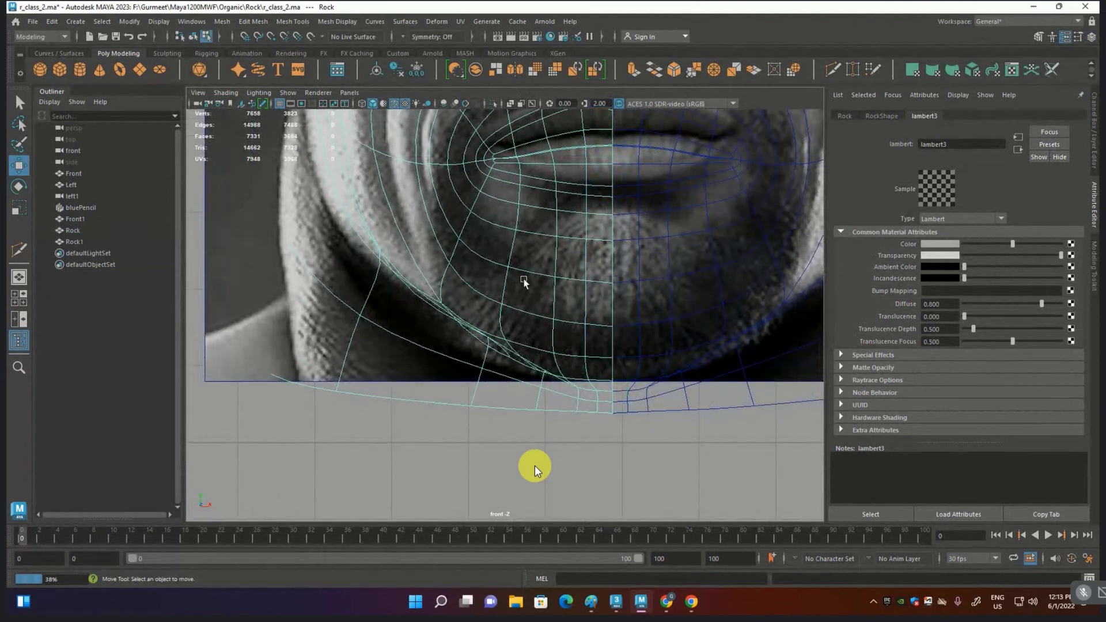
Step: Slide two chin edge loops, including the U-shaped loop around the chin, into new positions
left_click(516, 260)
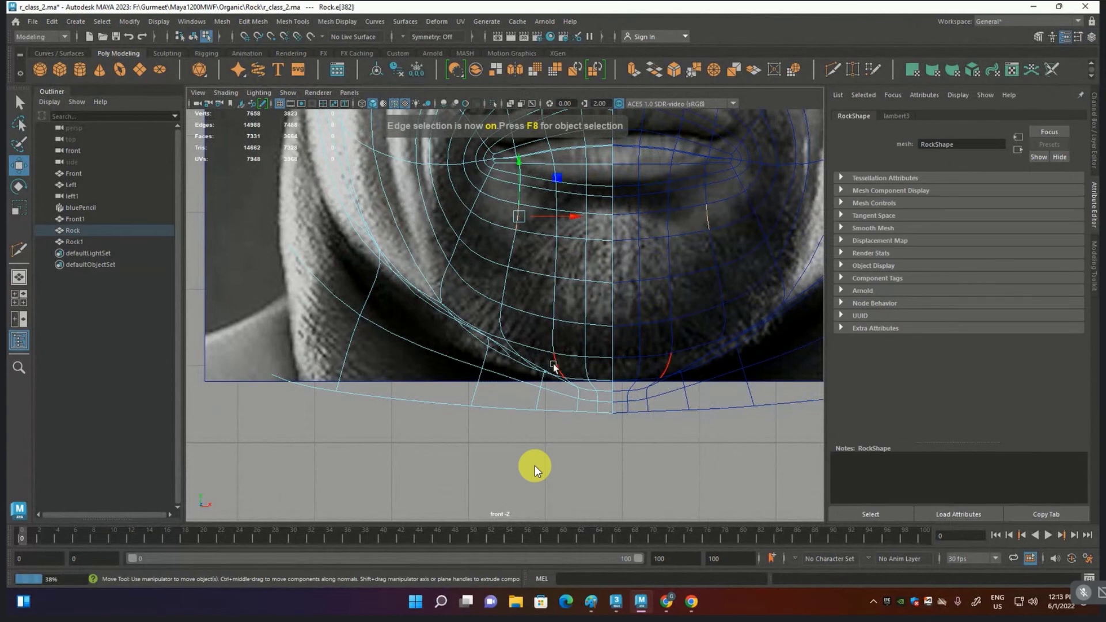
double_click(538, 400)
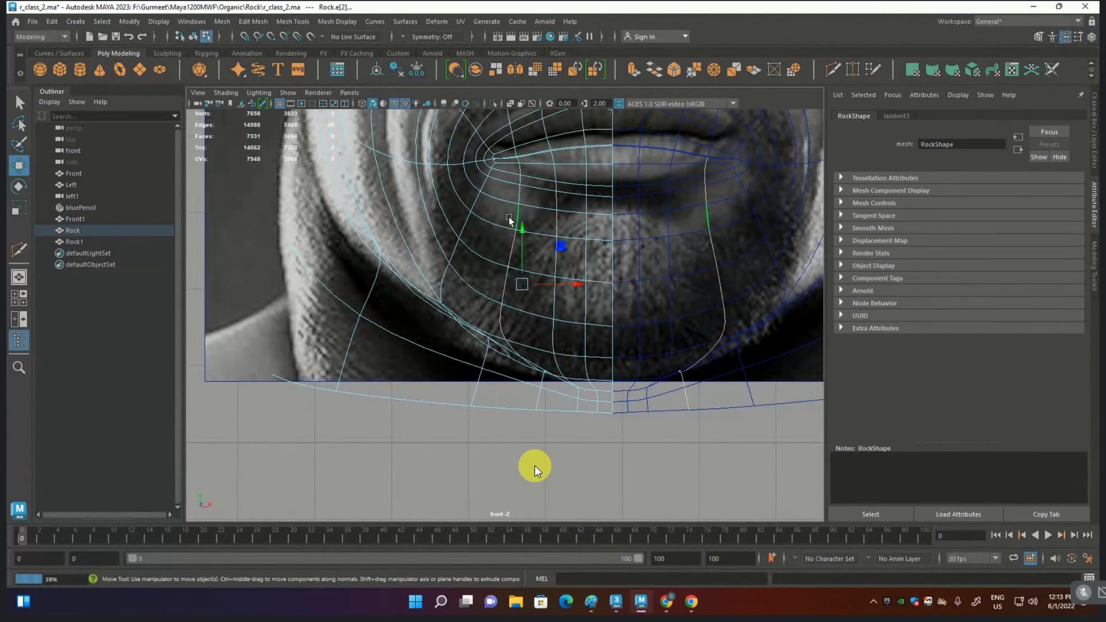
double_click(538, 395)
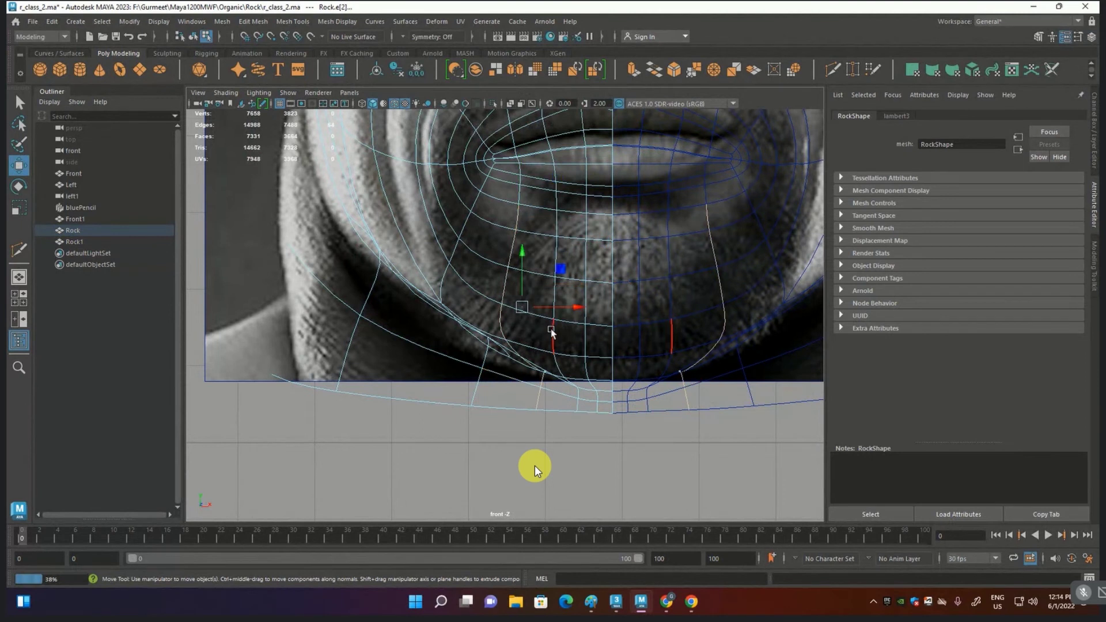
middle_click_drag(513, 306, 537, 310, "shift")
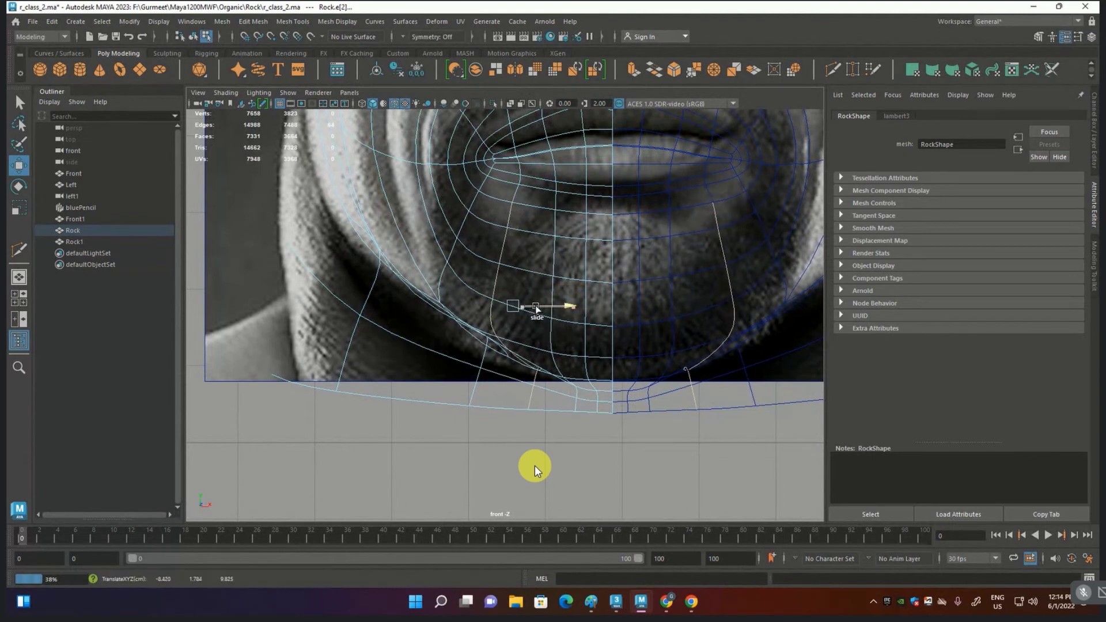
left_click(569, 391)
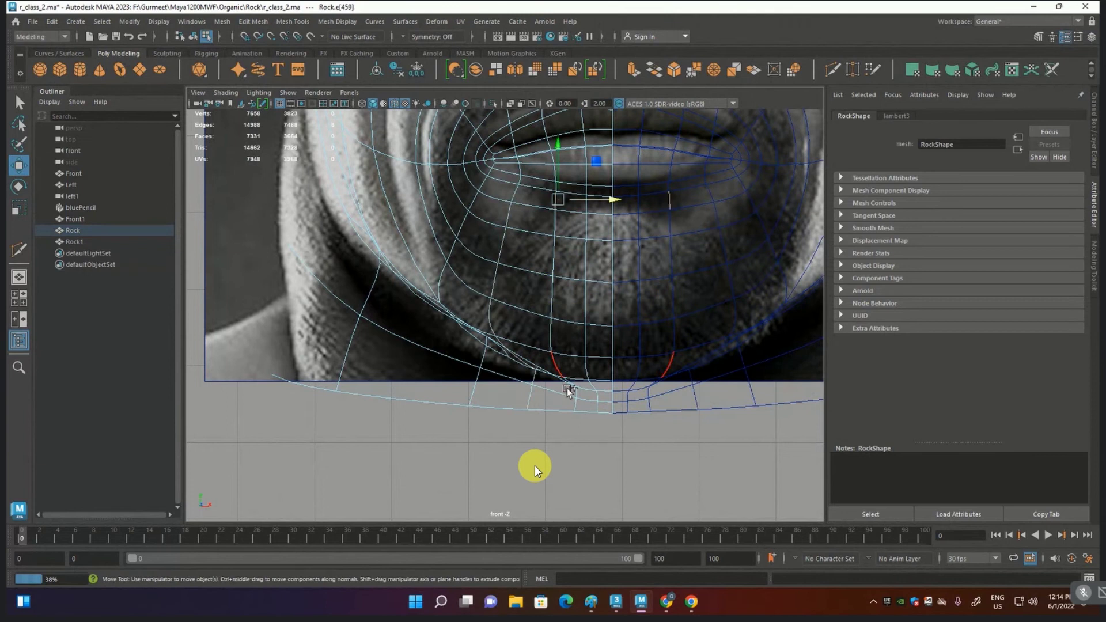
double_click(574, 402)
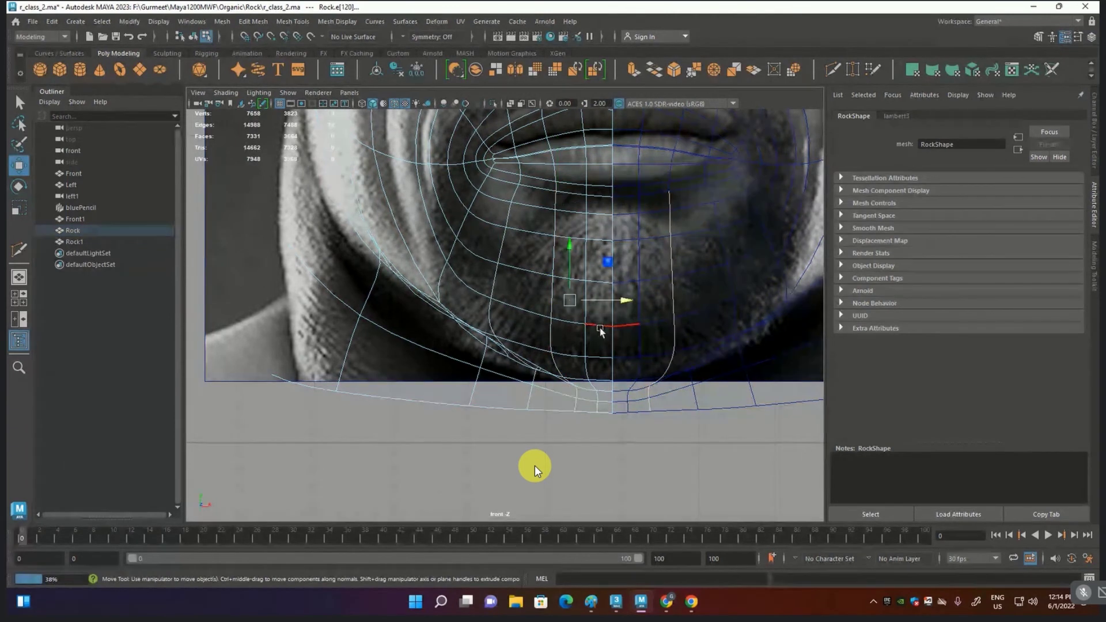
middle_click_drag(599, 331, 582, 306, "shift")
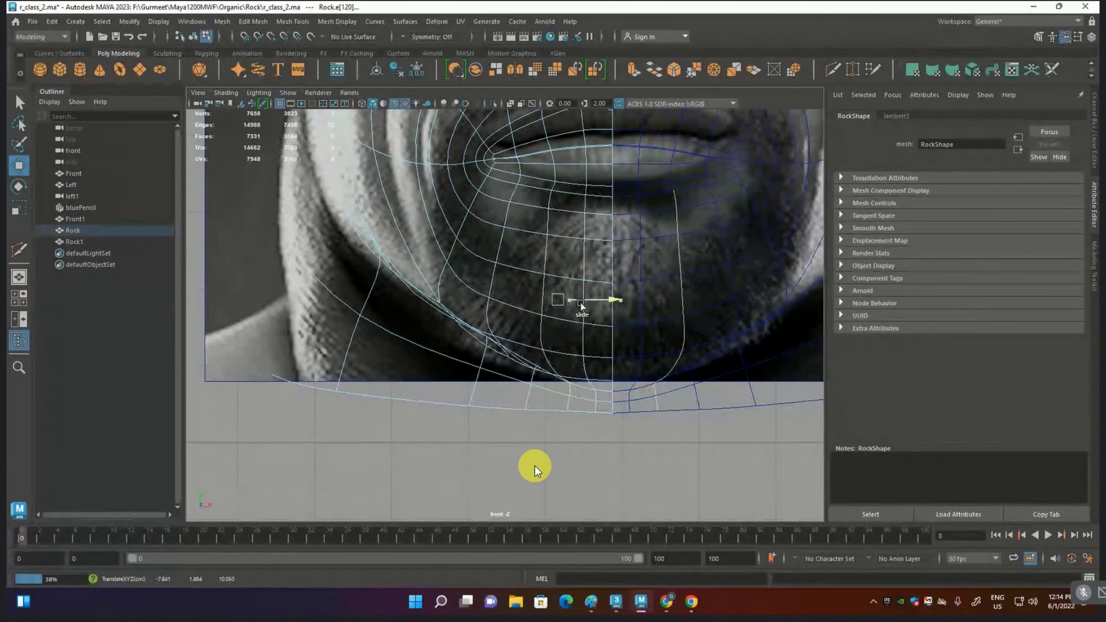
left_click(579, 451)
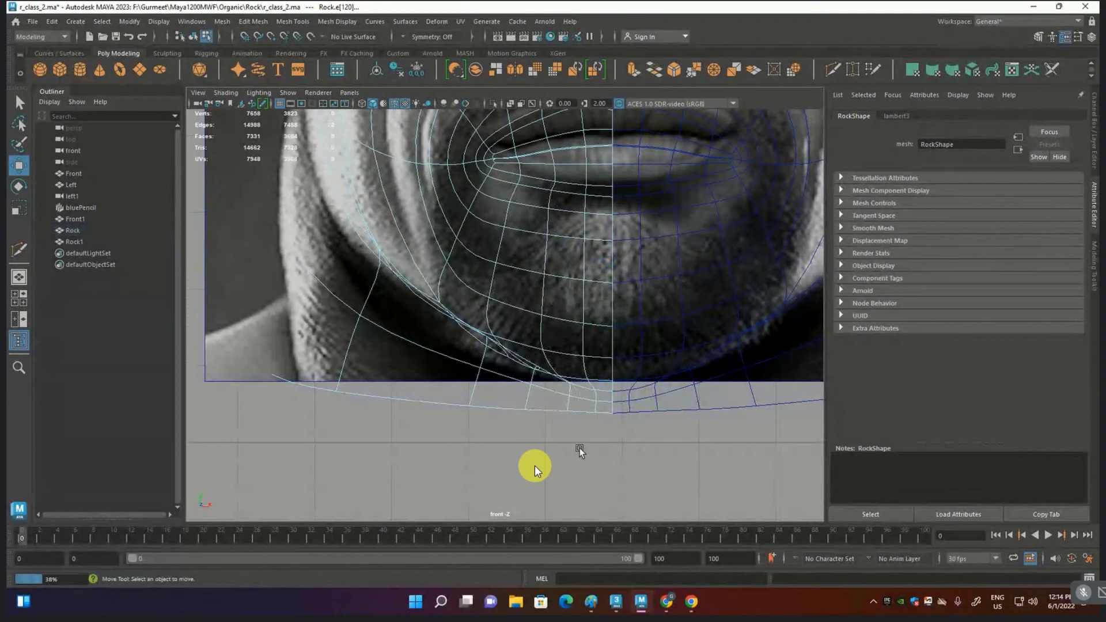
scroll(532, 374, "down", 3)
scroll(524, 317, "up", 3)
Step: Slide two chin vertices and a lip-area vertex along the surface to follow the reference
key("F8")
left_click(507, 262)
middle_click_drag(530, 253, 513, 265, "shift")
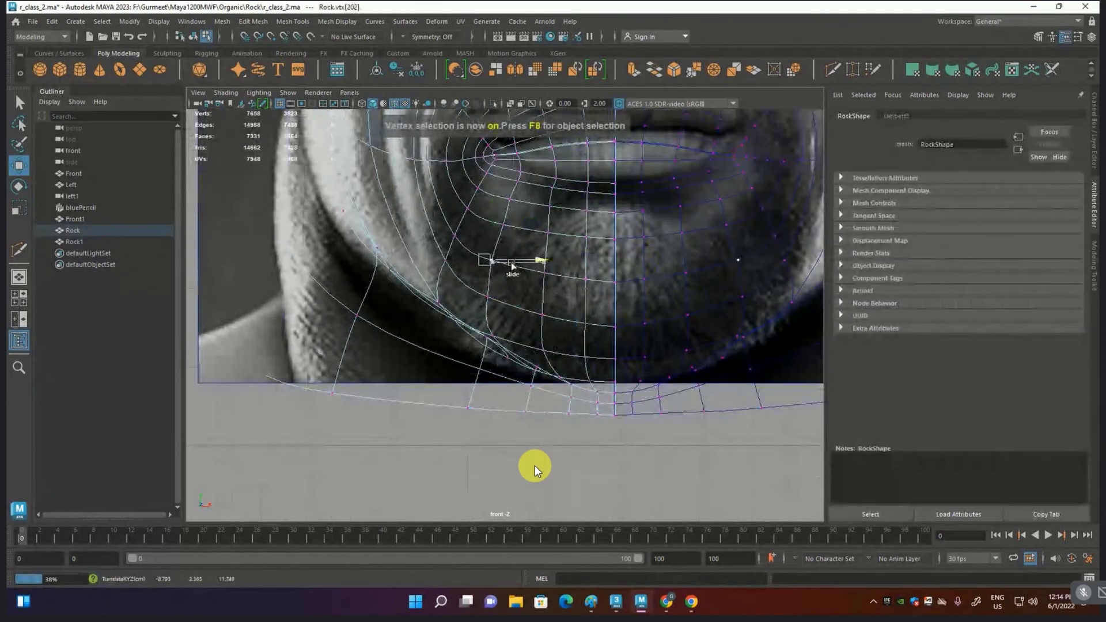
left_click(487, 295)
middle_click_drag(499, 296, 495, 296, "shift")
left_click(521, 199)
middle_click_drag(521, 199, 558, 203, "shift")
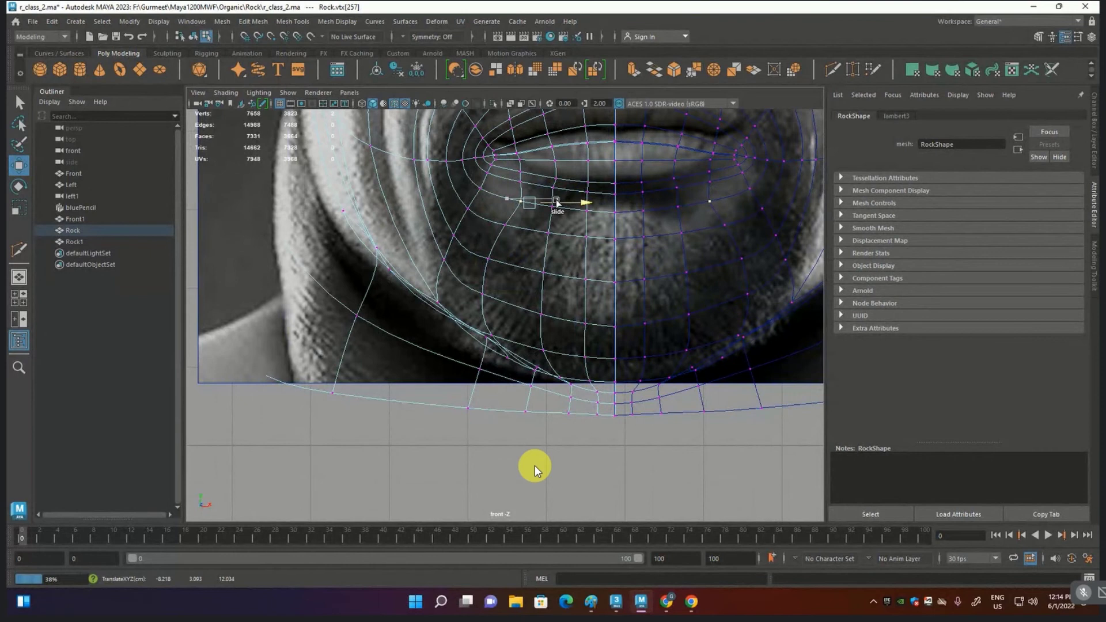
Step: Move the right-side chin vertex down and then slightly back up to match the jaw line
left_click(587, 270)
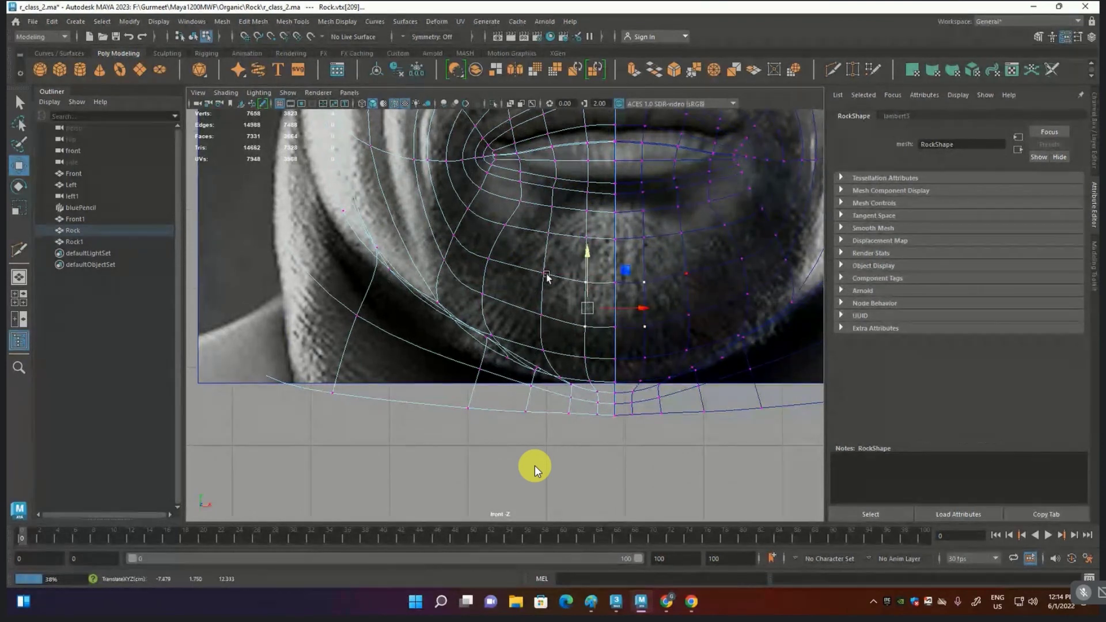
left_click(545, 275)
left_click(586, 283)
left_click(614, 284)
left_click_drag(615, 320, 615, 350)
left_click_drag(615, 283, 615, 281)
left_click(617, 419)
scroll(616, 419, "down", 5)
scroll(617, 412, "up", 2)
scroll(616, 406, "up", 1)
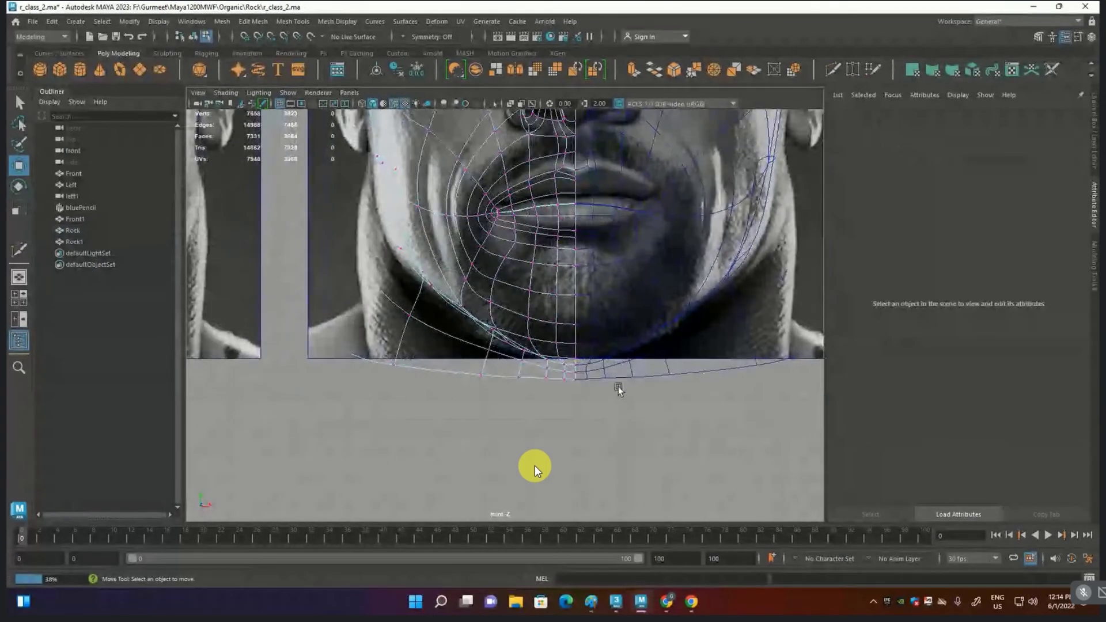
scroll(561, 261, "up", 2)
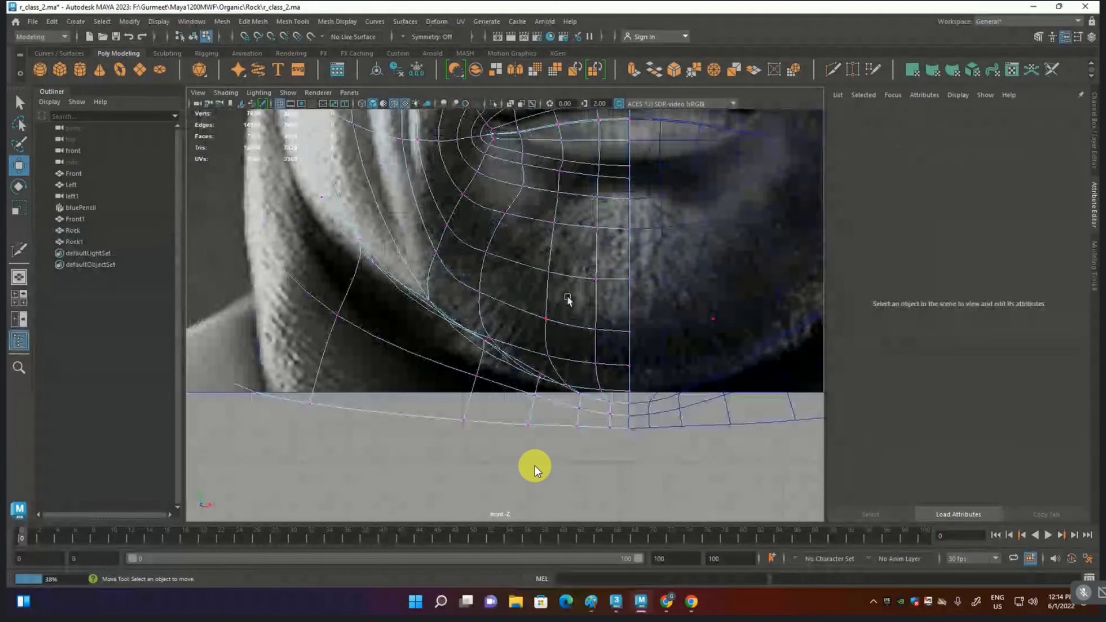
key("F11")
Step: Delete the two faces at the bottom of the chin
double_click(546, 211)
key("q")
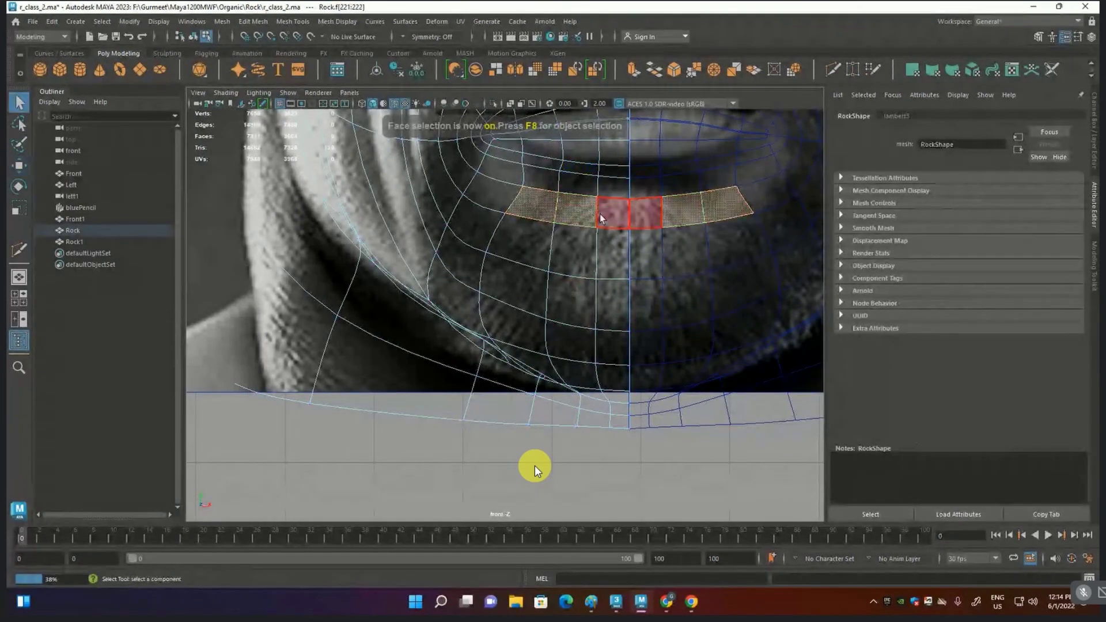
double_click(637, 247, "shift")
double_click(525, 286, "shift")
double_click(568, 347, "shift")
key("ctrl+z")
key("ctrl+z")
key("ctrl+z")
left_click(618, 380)
key("Delete")
Step: In the maximized perspective view, orbit below the head and select the faces under the chin
key("space")
key("space")
mouse_move(548, 355)
left_mouse_down("alt")
mouse_move(564, 344)
mouse_move(316, 438)
left_mouse_up("alt")
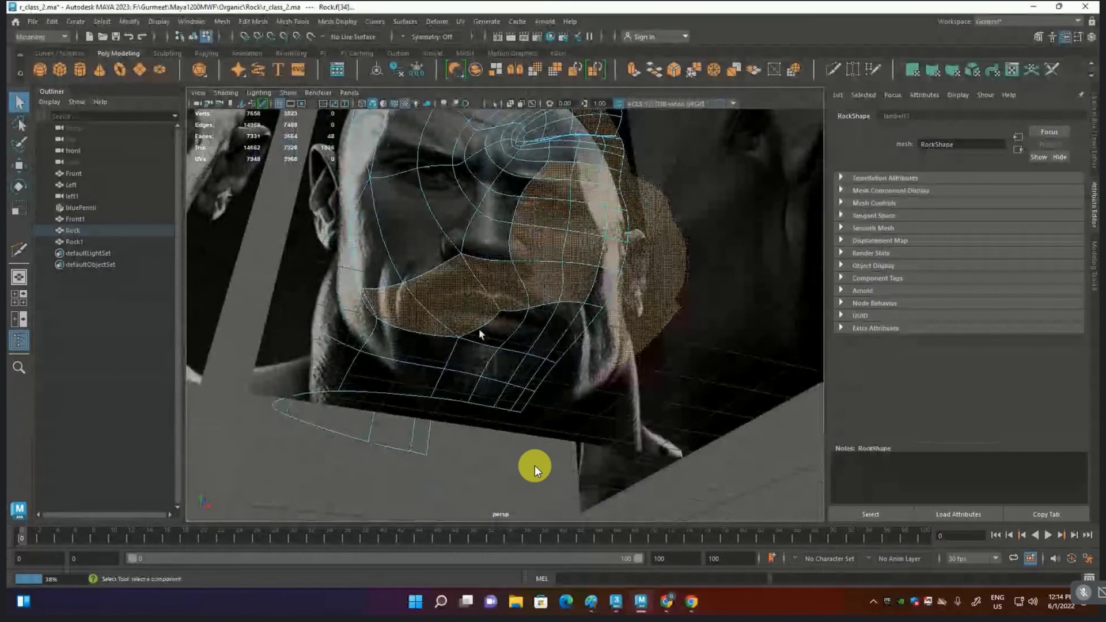
left_click_drag(275, 500, 485, 248)
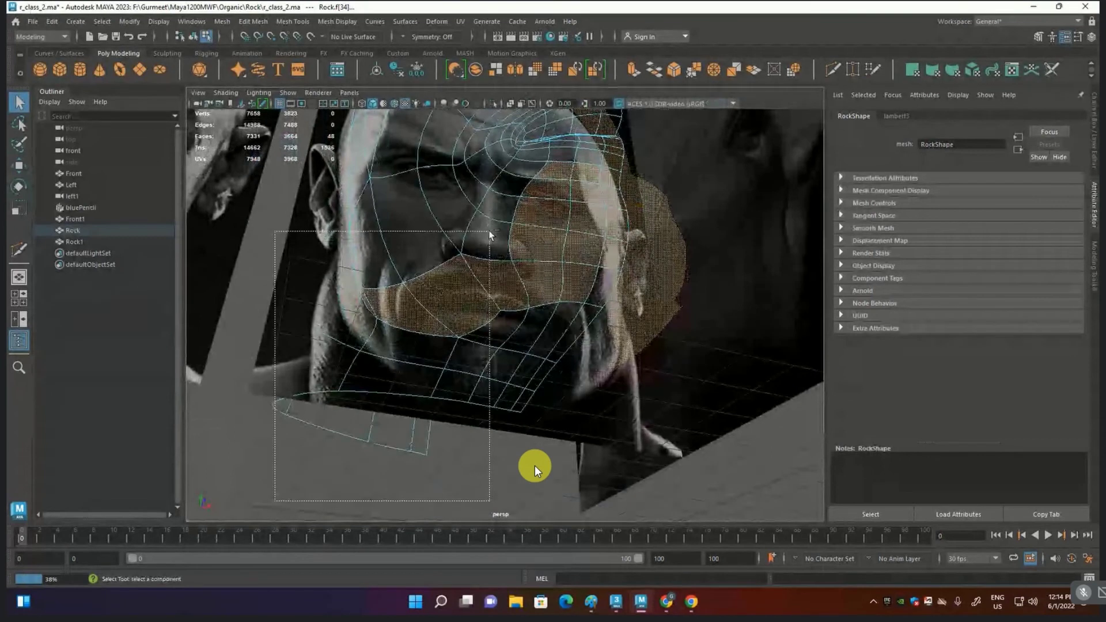
mouse_move(598, 299)
left_mouse_down("alt")
mouse_move(578, 297)
mouse_move(579, 358)
mouse_move(623, 388)
mouse_move(727, 387)
mouse_move(460, 377)
left_mouse_up("alt")
left_click(578, 297, "shift")
mouse_move(535, 469)
left_mouse_down("alt")
mouse_move(611, 473)
mouse_move(578, 481)
mouse_move(384, 463)
mouse_move(521, 5)
left_mouse_up("alt")
mouse_move(716, 173)
left_mouse_down("alt")
mouse_move(594, 288)
mouse_move(566, 350)
mouse_move(548, 253)
mouse_move(521, 269)
mouse_move(553, 289)
left_mouse_up("alt")
scroll(548, 254, "up", 3)
scroll(553, 288, "down", 2)
left_click(551, 288)
Step: Extrude the under-chin faces with a 0.17 offset on the low-poly cage and nudge them
key("ctrl+e")
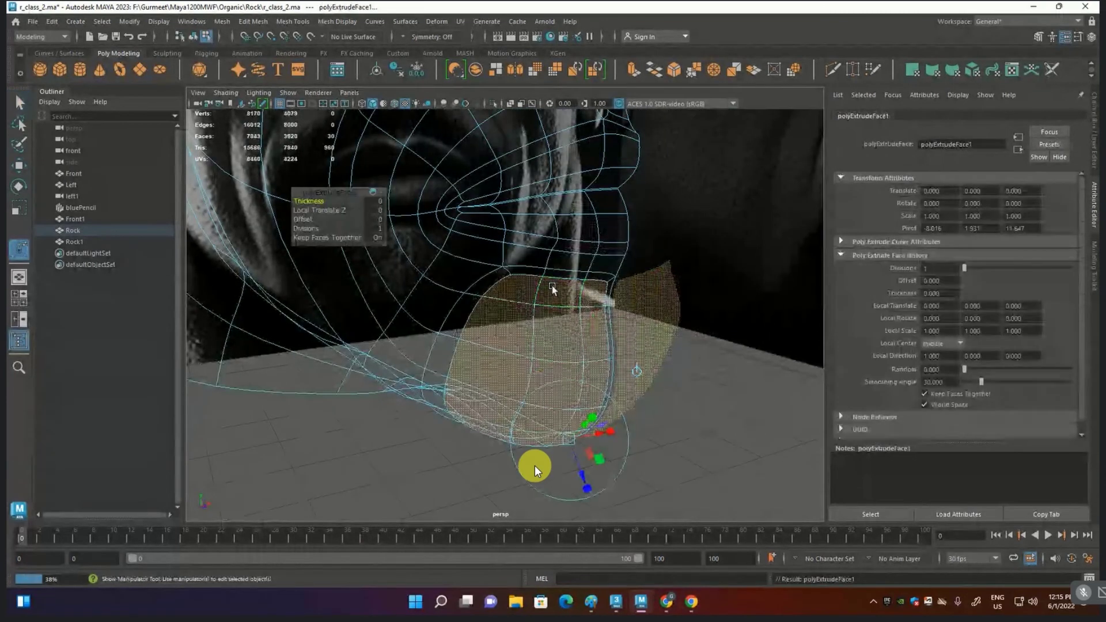
key("1")
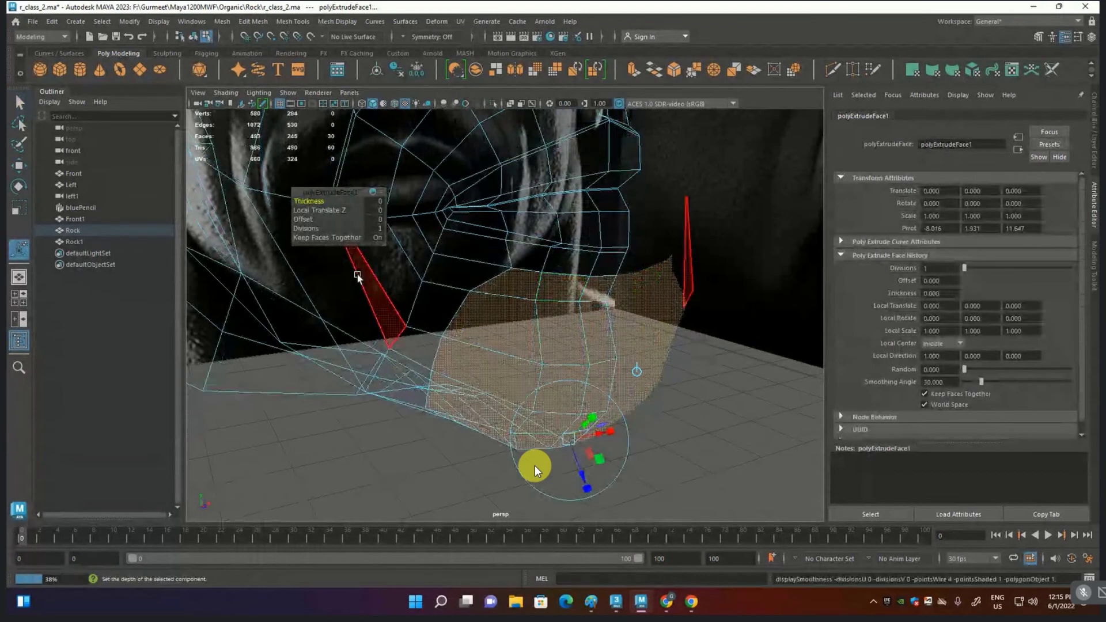
left_click_drag(303, 219, 316, 219)
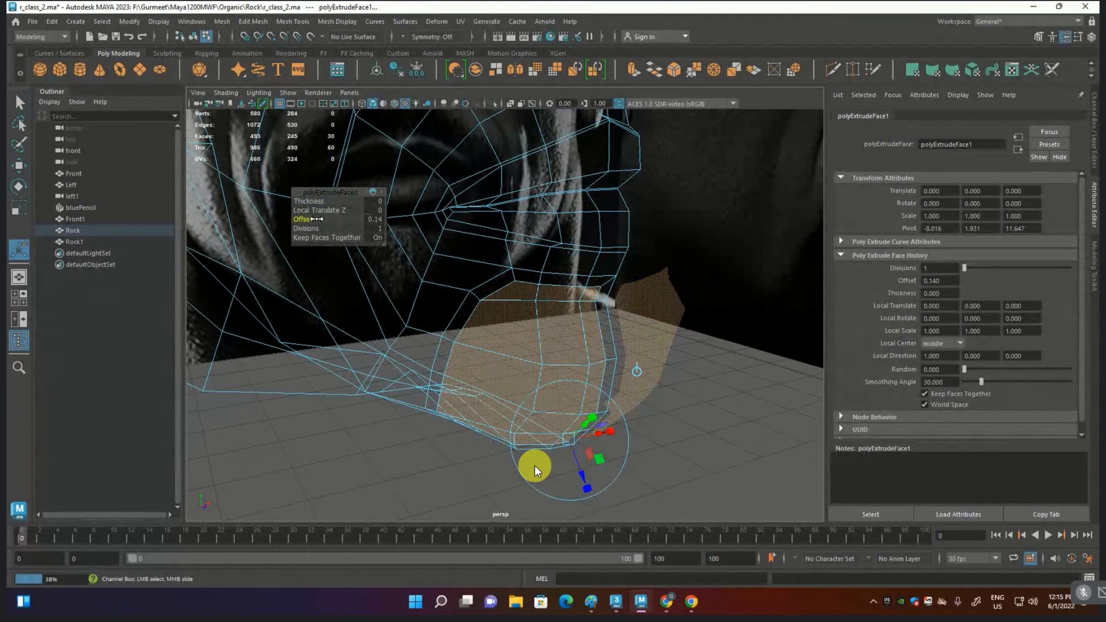
left_click_drag(316, 219, 318, 219)
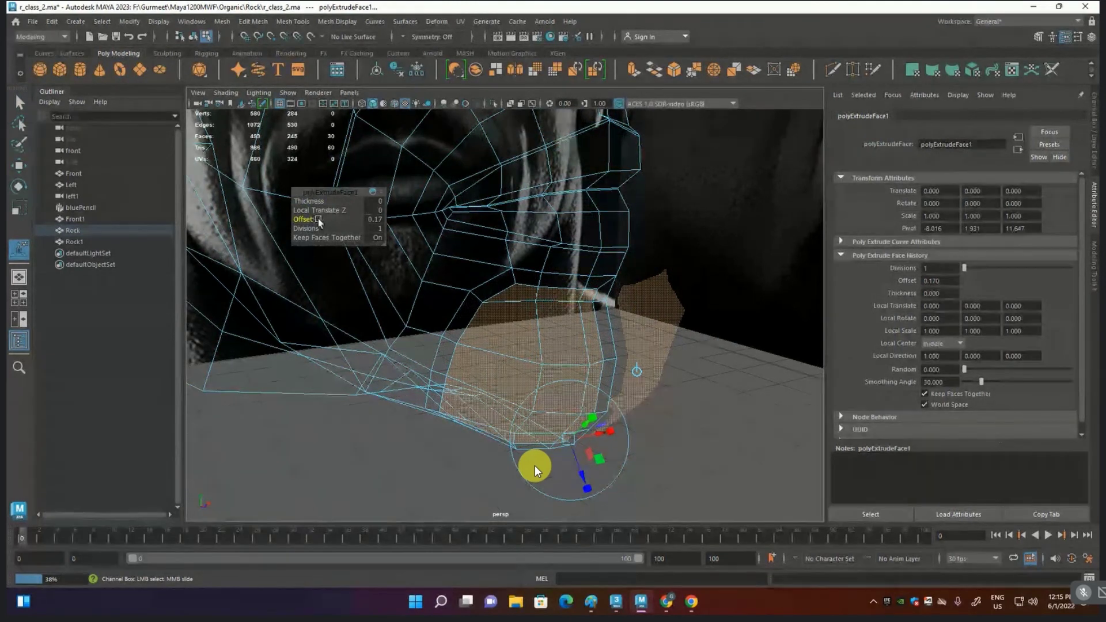
key("w")
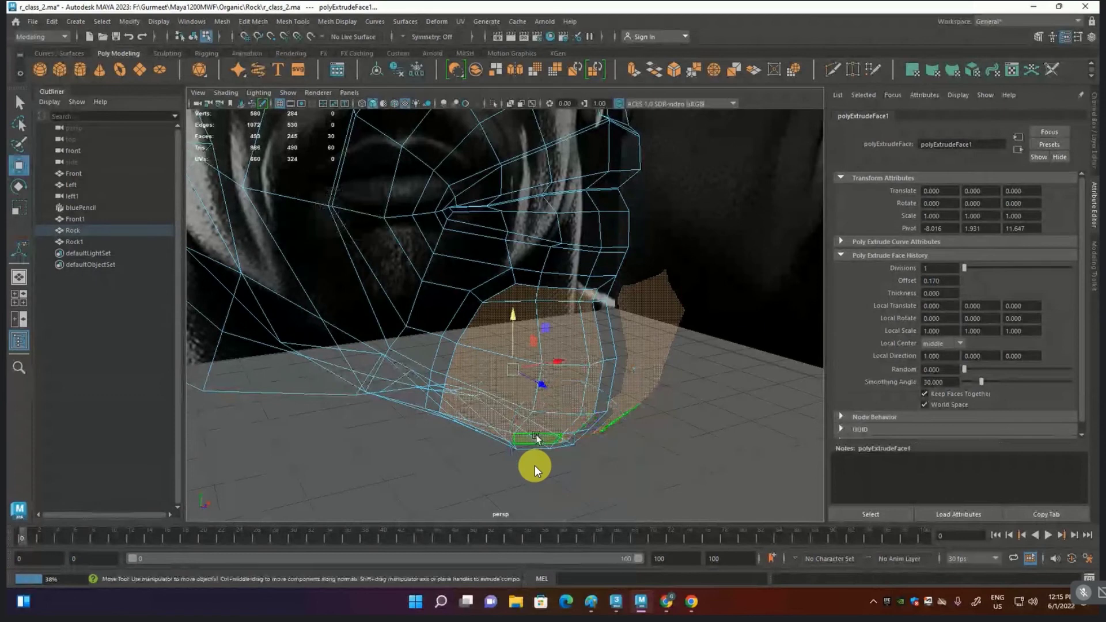
left_click_drag(540, 385, 541, 386)
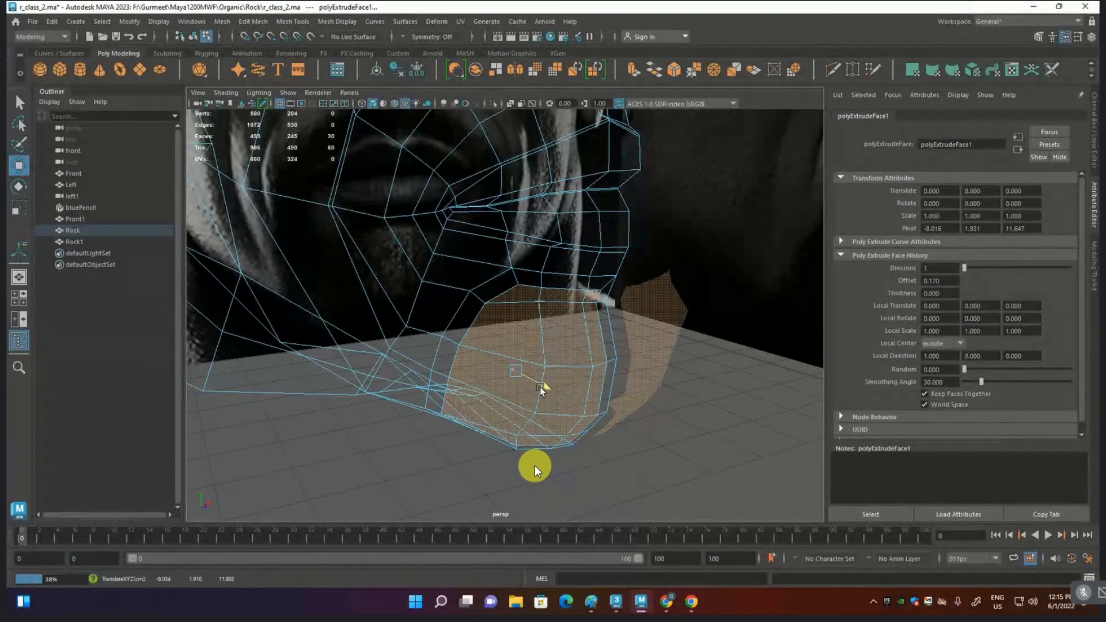
Step: Orbit closer and select the small face under the chin
left_click_drag(604, 436, 587, 449, "alt")
left_click(403, 394)
left_click(388, 410)
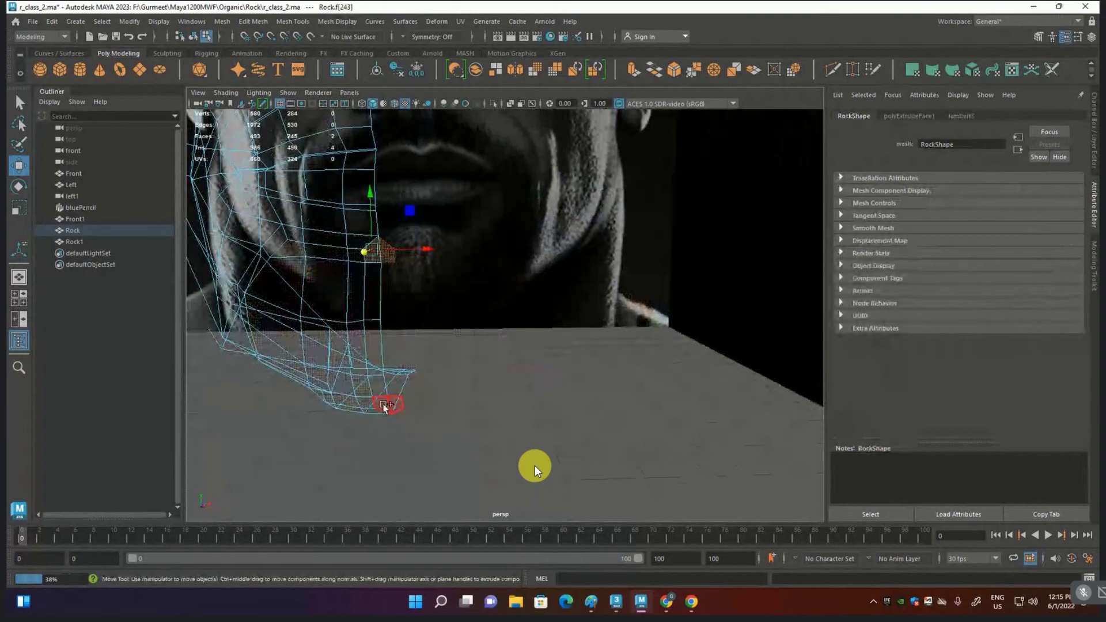
Step: Delete the vertical face loop under the chin and switch to the front view
double_click(384, 404, "shift")
key("Delete")
right_click_drag(659, 391, 583, 371, "alt")
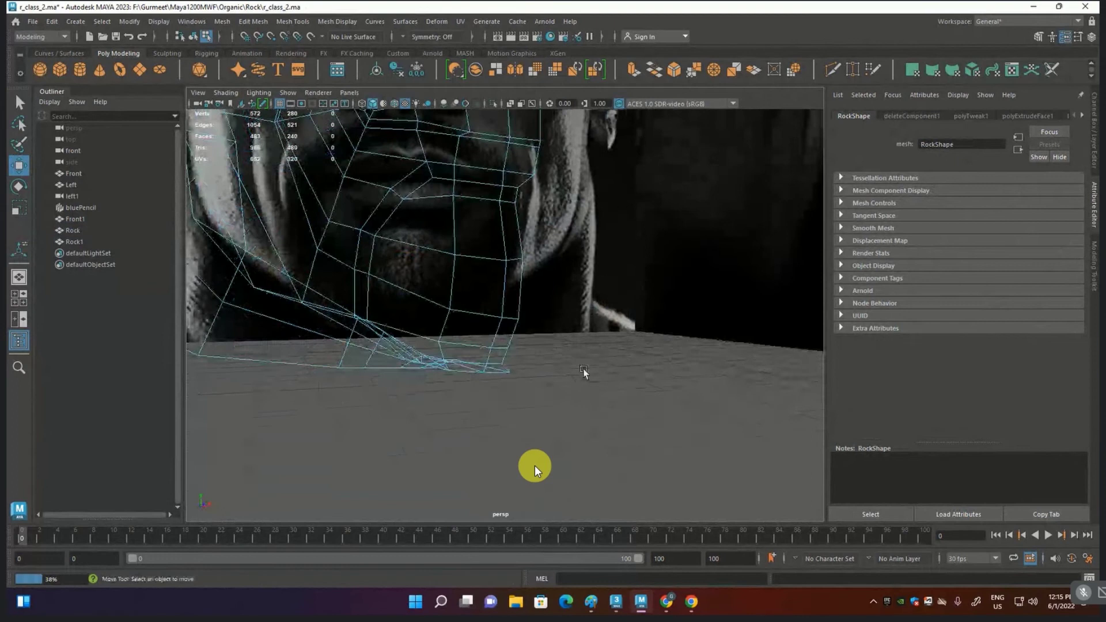
key("space")
key("space")
Step: Move the chin's centre vertex column slightly right to match the reference photo
key("F9")
left_click(614, 211)
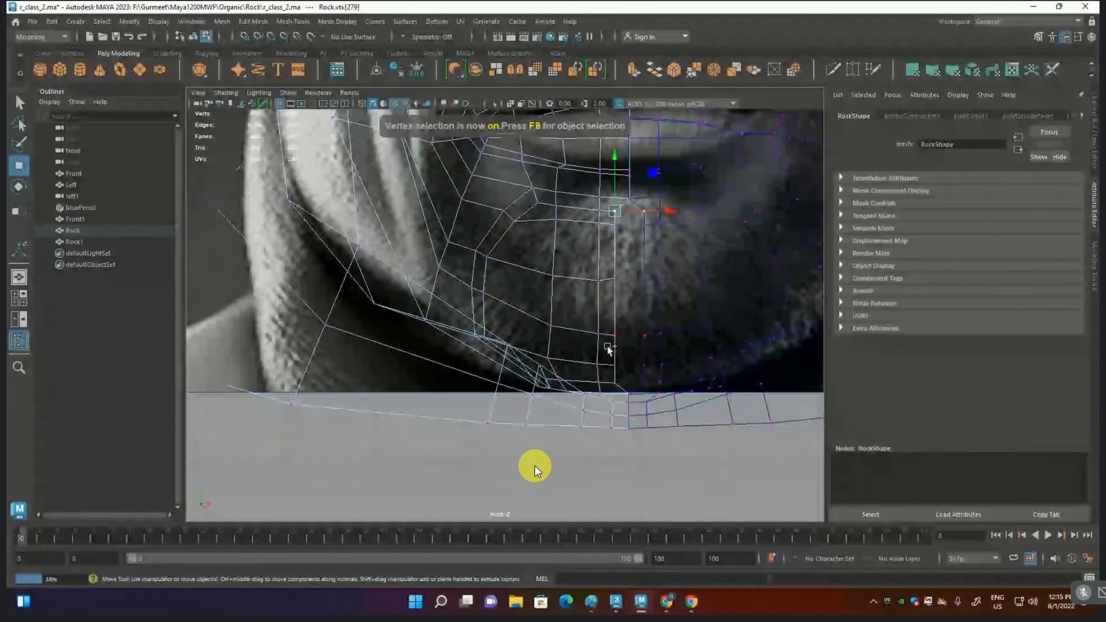
left_click(615, 386, "shift")
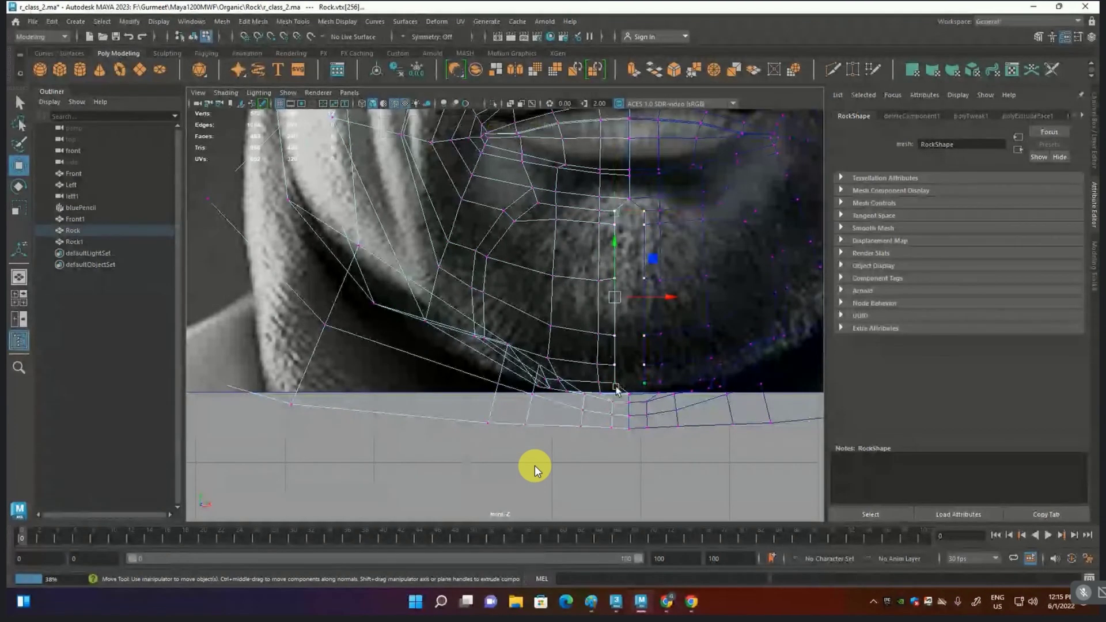
left_click_drag(644, 301, 662, 303)
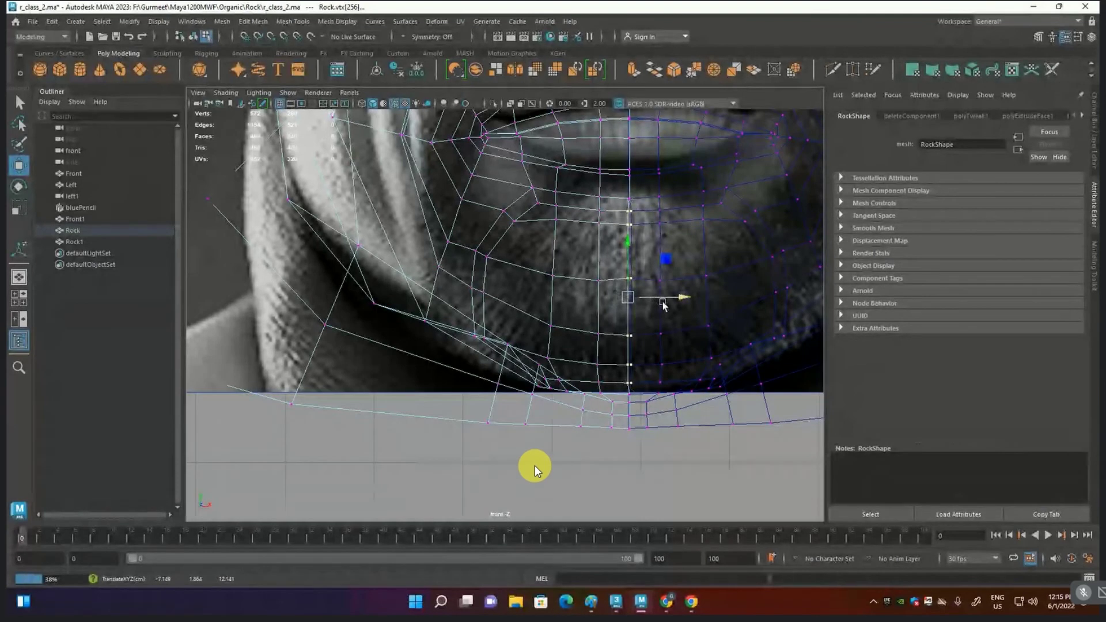
left_click_drag(663, 304, 664, 304)
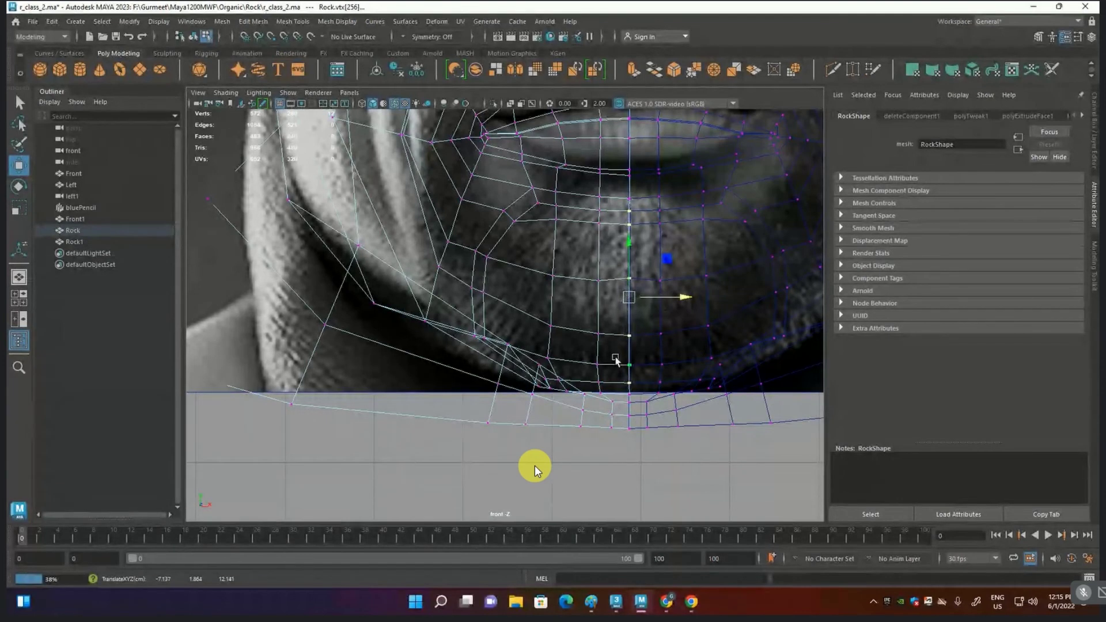
left_click(520, 223)
key("ctrl+shift+a")
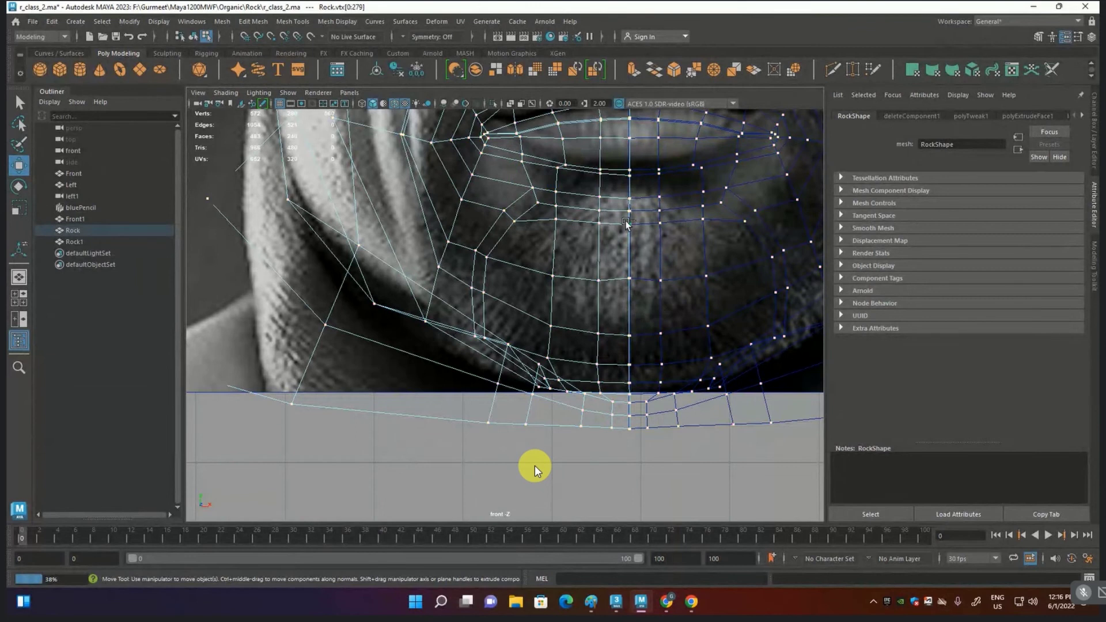
left_click(629, 225)
Step: Raise the three upper-row chin vertices toward the lip line
left_click(505, 213)
key("ctrl+z")
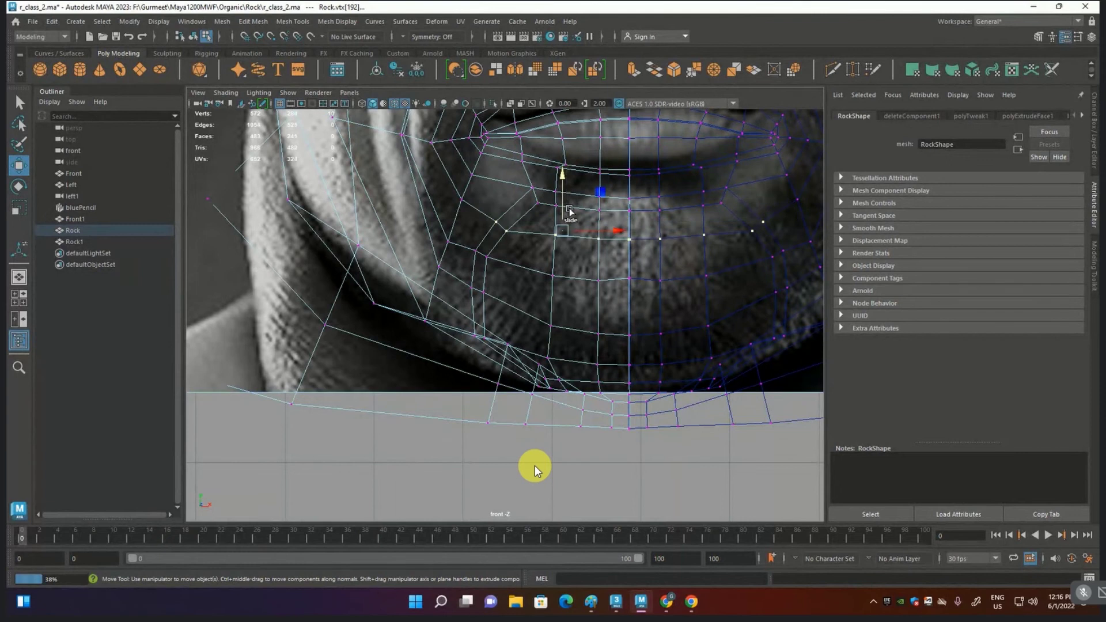
left_click(628, 199)
left_click(588, 198, "shift")
left_click(563, 195, "shift")
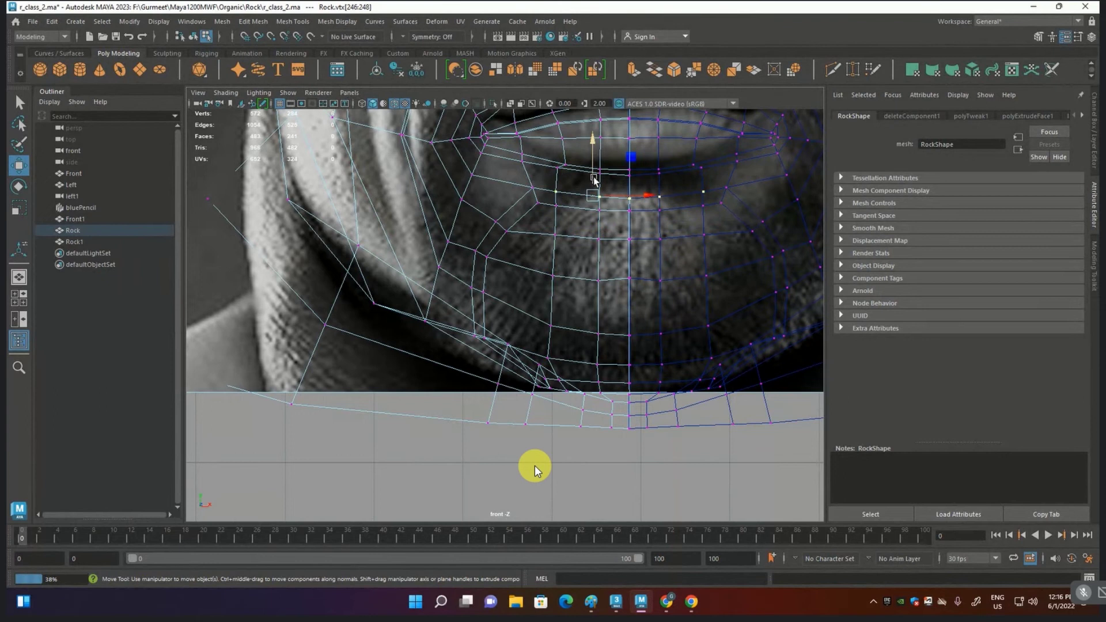
left_click_drag(595, 179, 597, 164)
Step: Select the next lip-row vertex and slide it upward along the surface
left_click(534, 188)
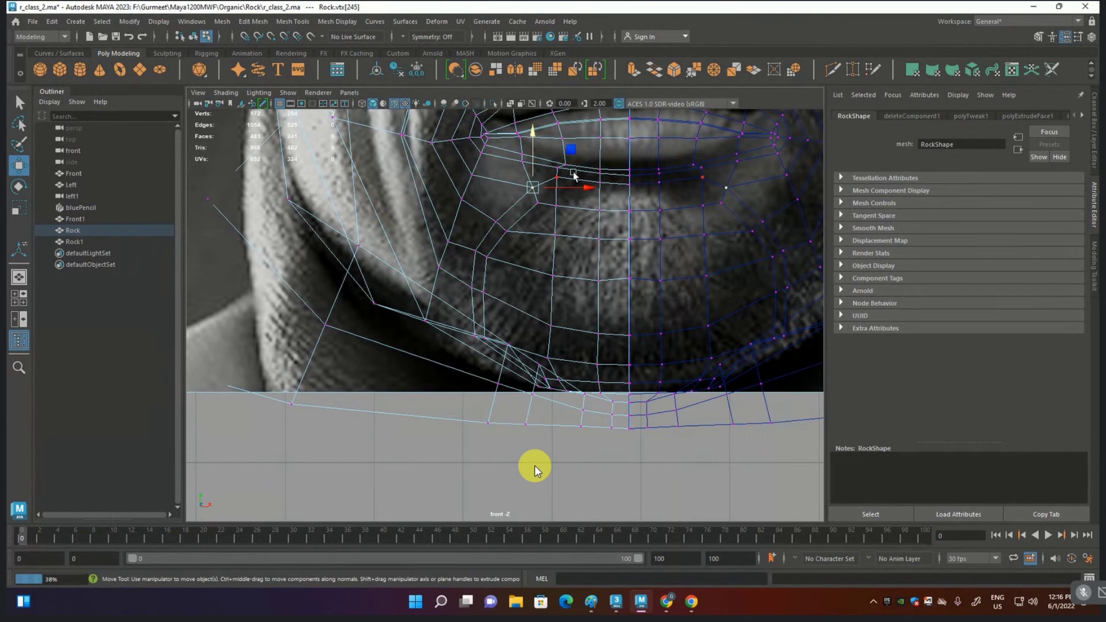
left_click(587, 170)
left_click(533, 187)
key("Down")
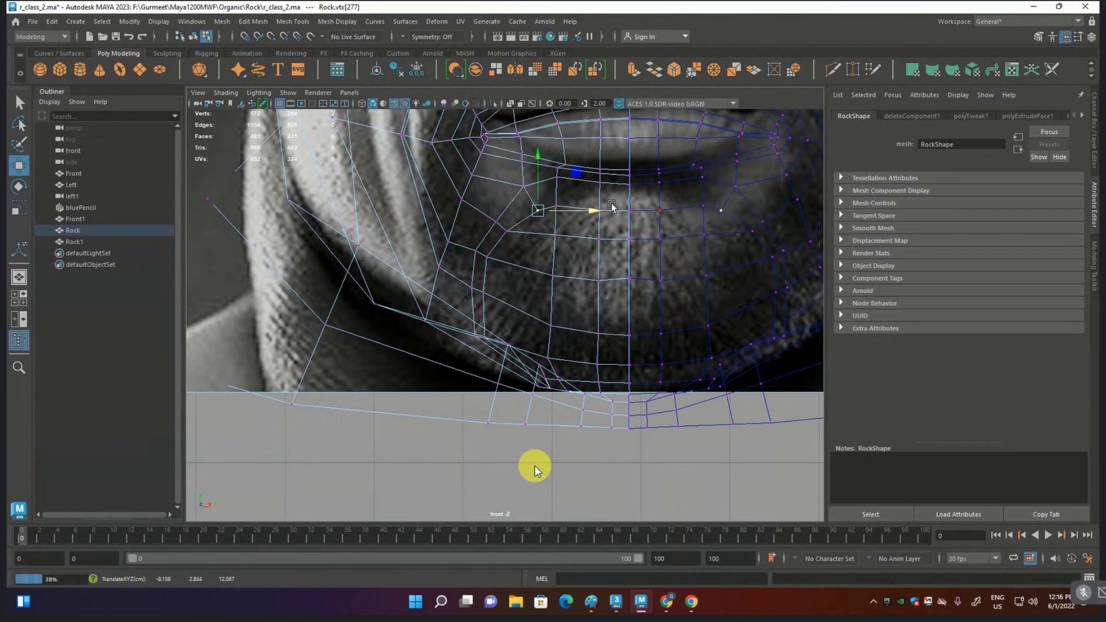
key("Right")
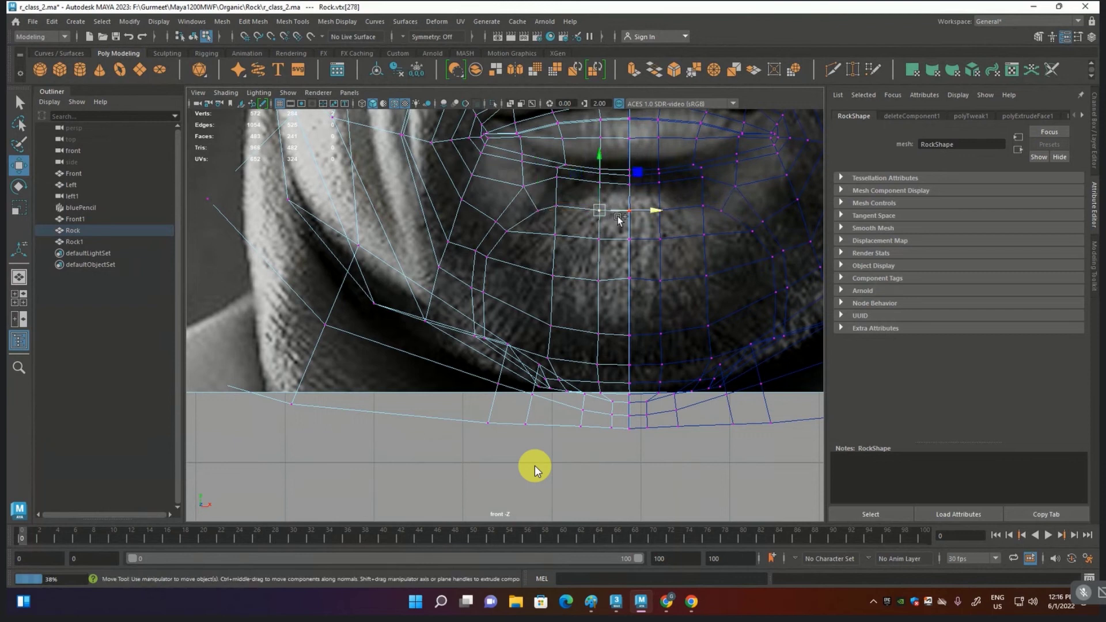
key("q")
key("w")
left_click_drag(623, 204, 614, 179)
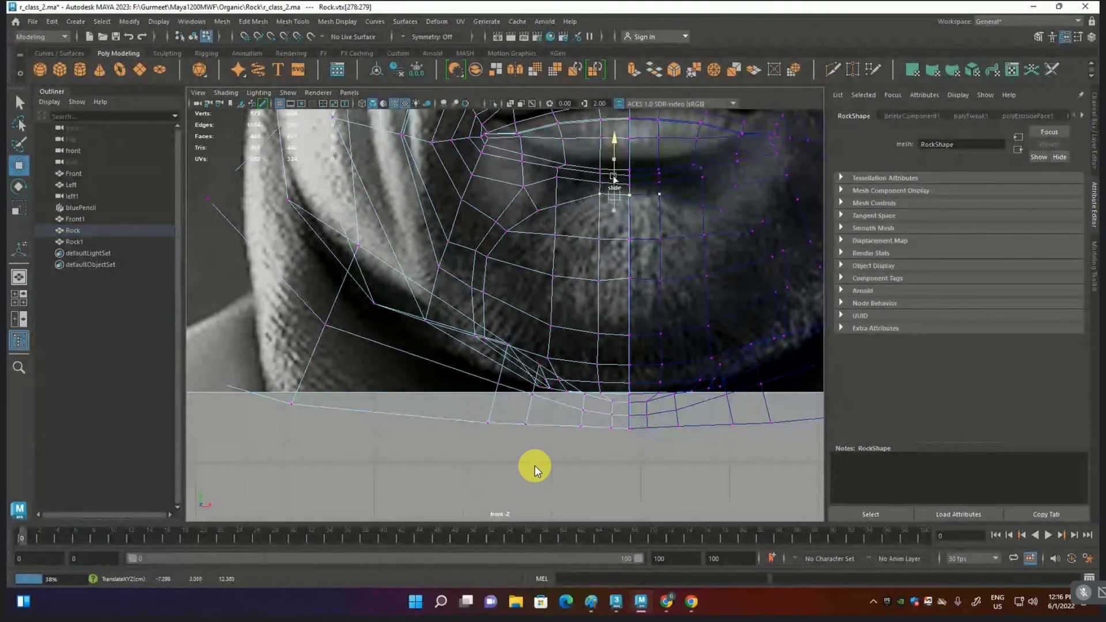
Step: Shift a lower-chin vertex right, select the centre-line vertex, and show the perspective view
left_click(490, 338)
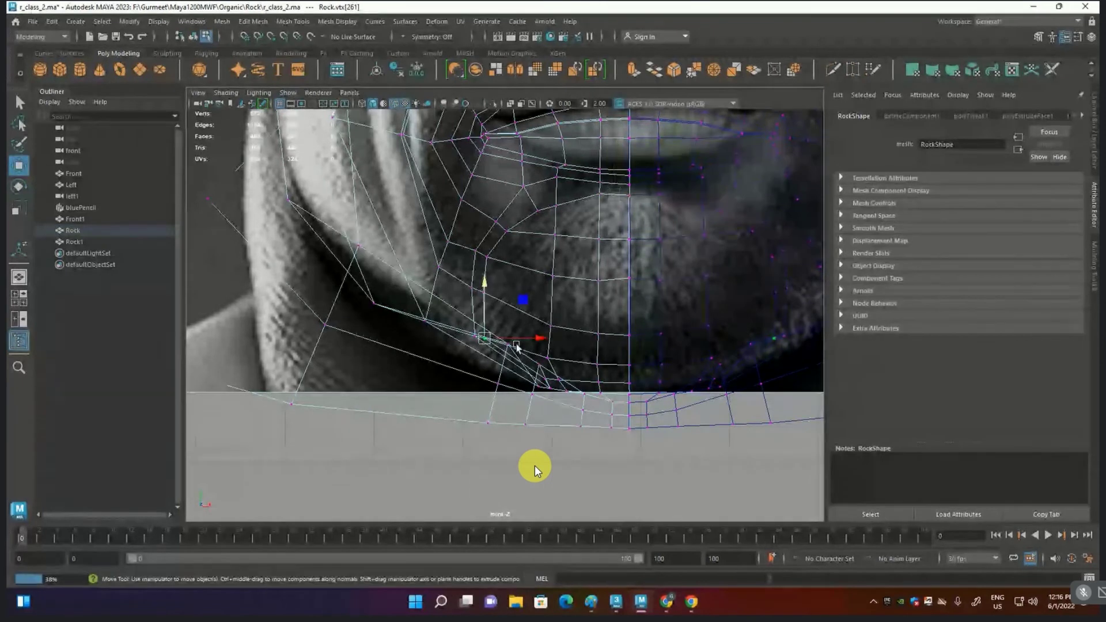
left_click_drag(516, 340, 535, 339)
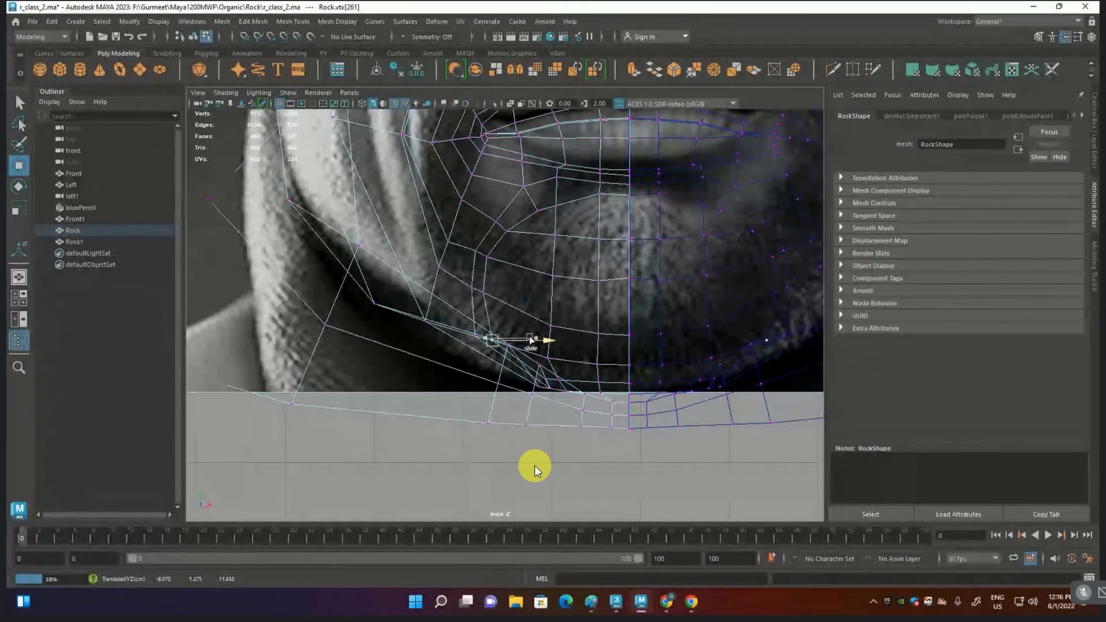
left_click(628, 282)
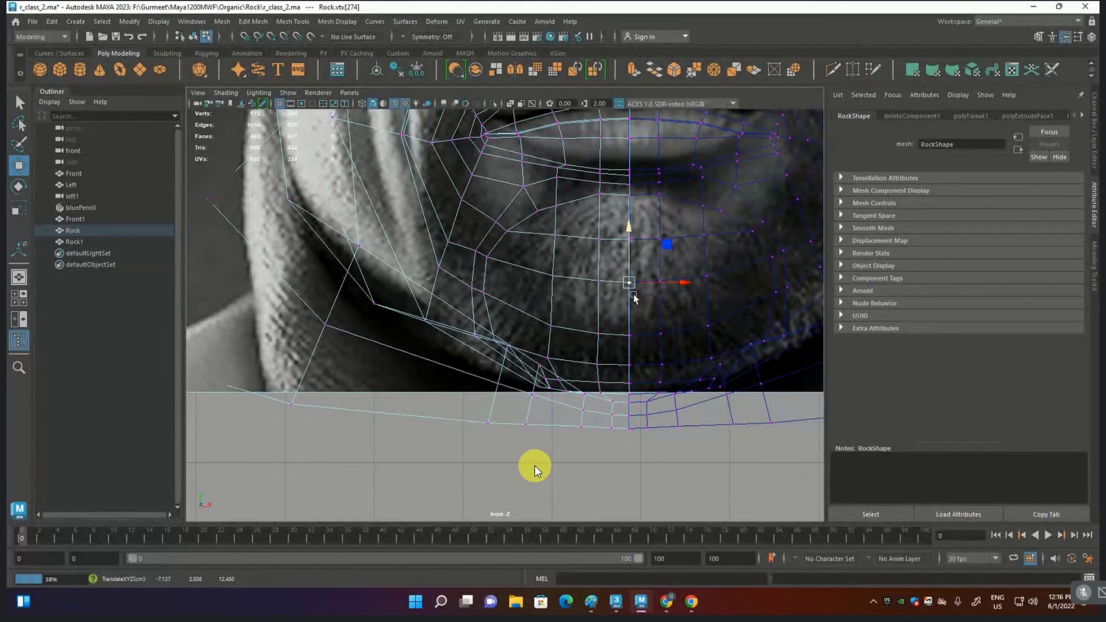
key("space")
key("space")
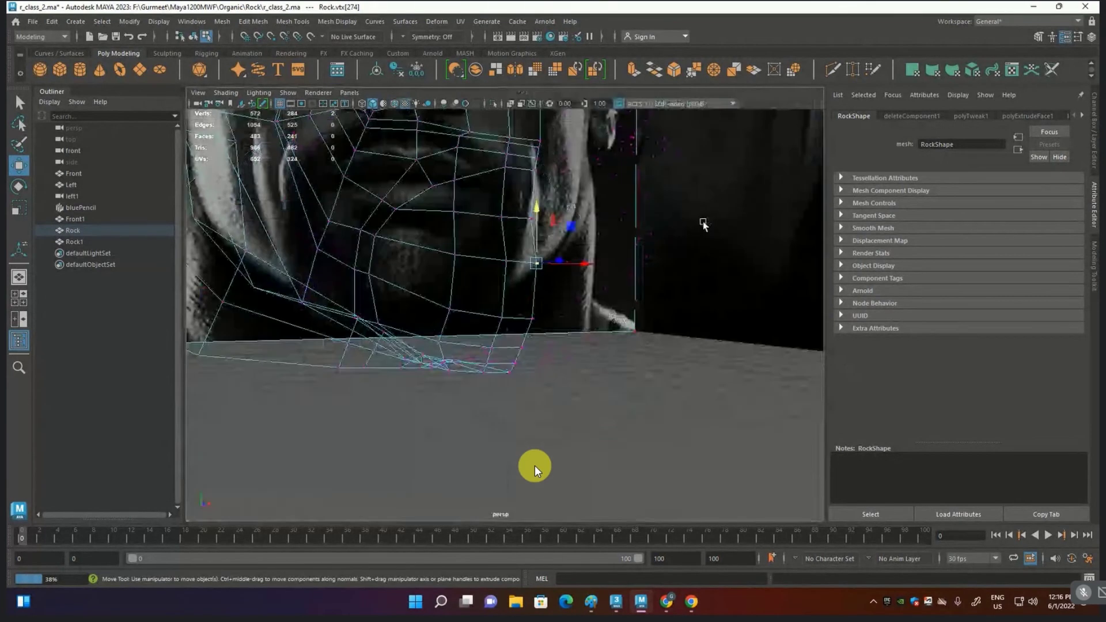
Step: Set the reference plane and head mesh transparency back to opaque
key("F8")
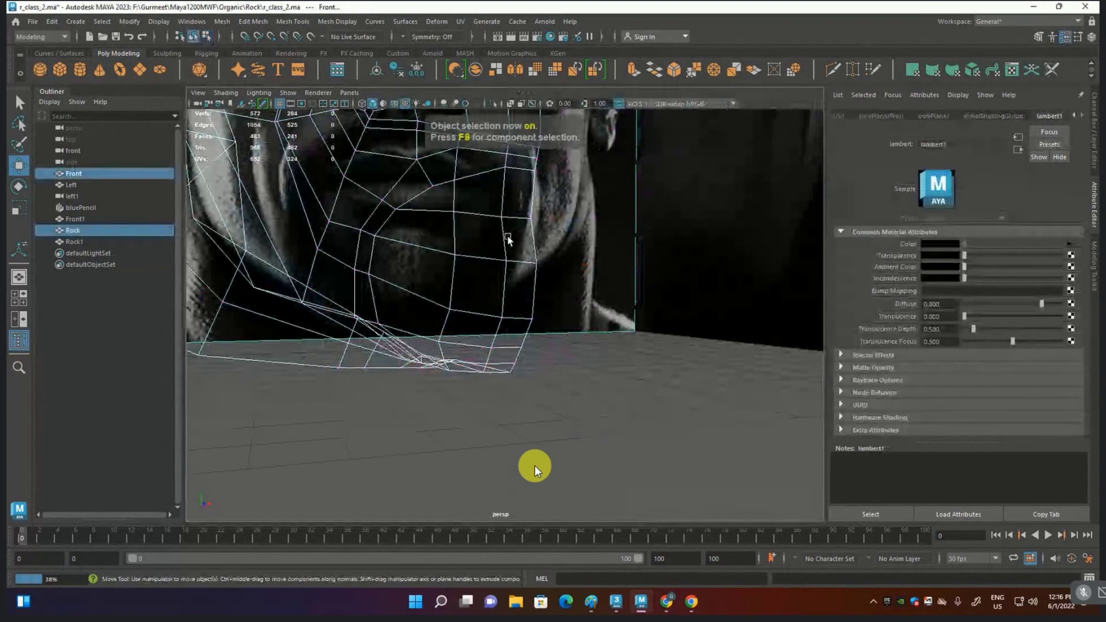
mouse_move(963, 255)
left_mouse_down()
mouse_move(1047, 255)
mouse_move(897, 260)
left_mouse_up()
left_click(614, 390)
left_click(489, 359)
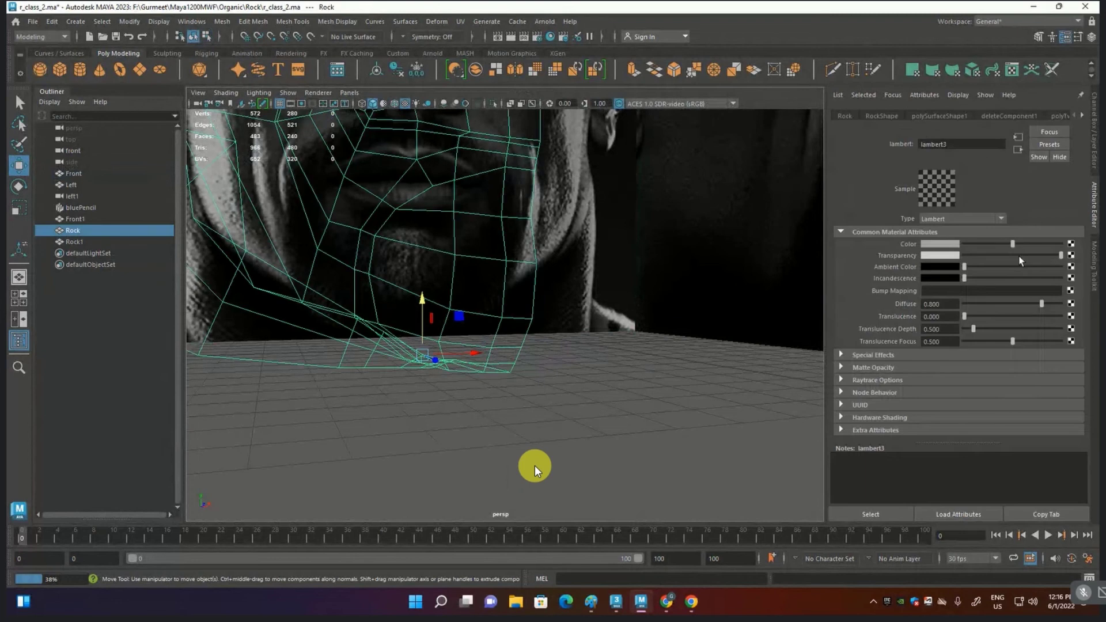
left_click_drag(1059, 257, 960, 257)
left_click(599, 362)
Step: Orbit in under the jaw and select the head mesh
scroll(599, 361, "up", 5)
mouse_move(595, 369)
left_mouse_down("alt")
mouse_move(589, 391)
mouse_move(599, 402)
left_mouse_up("alt")
mouse_move(601, 403)
middle_mouse_down("alt")
mouse_move(639, 406)
mouse_move(575, 383)
middle_mouse_up("alt")
left_click(575, 385)
mouse_move(574, 385)
left_mouse_down("alt")
mouse_move(569, 359)
mouse_move(579, 363)
left_mouse_up("alt")
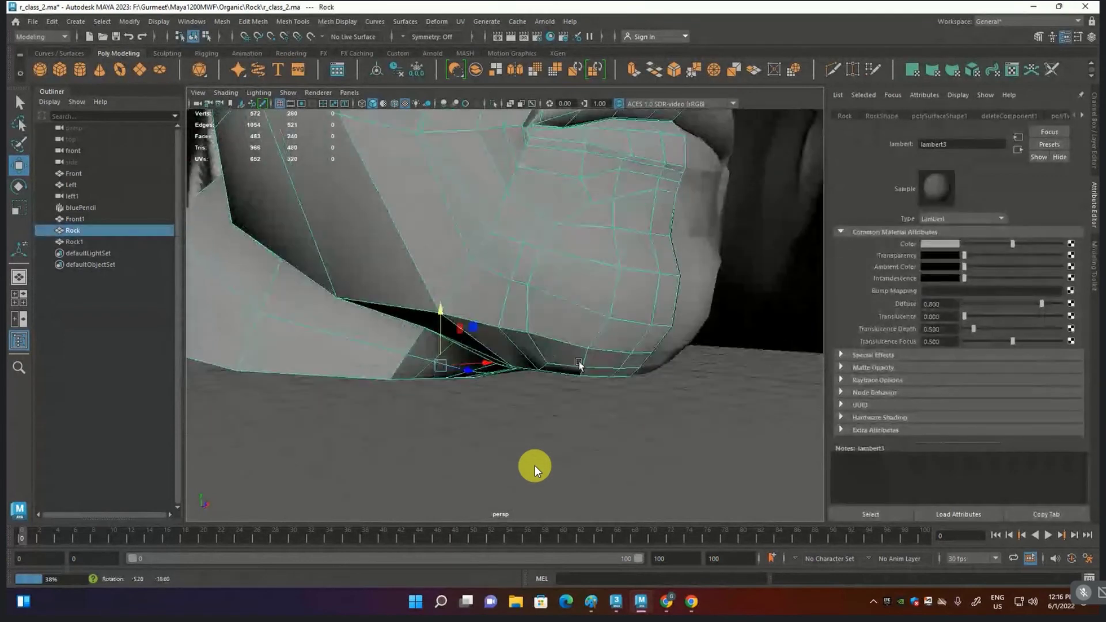
Step: Show the head as a smooth-mesh preview (3) and orbit below the neck
key("2")
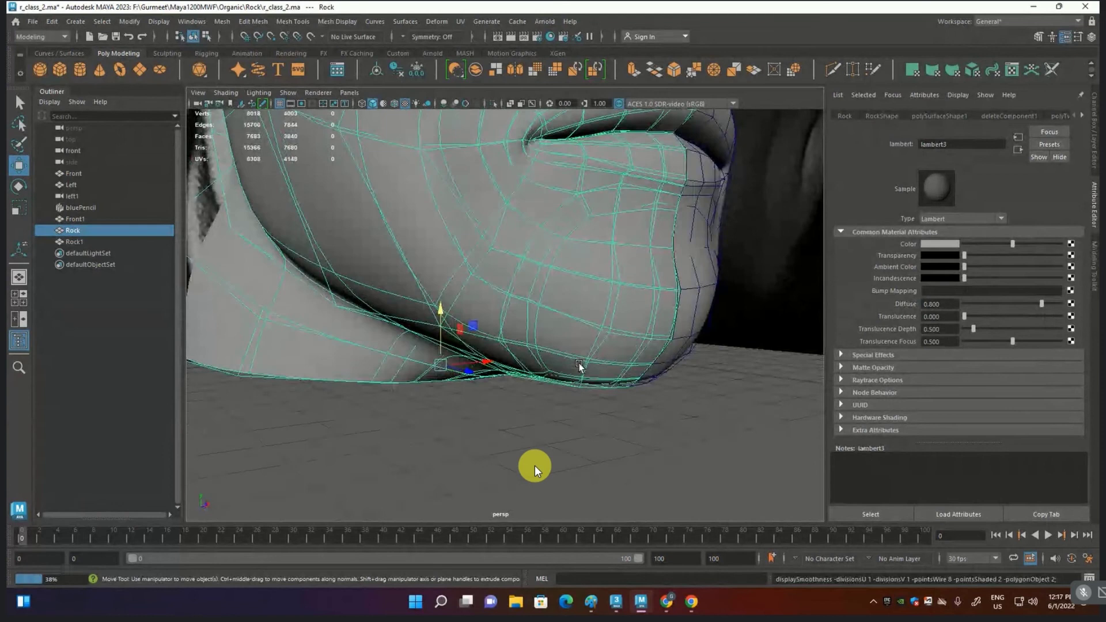
key("F8")
left_click(582, 365)
key("1")
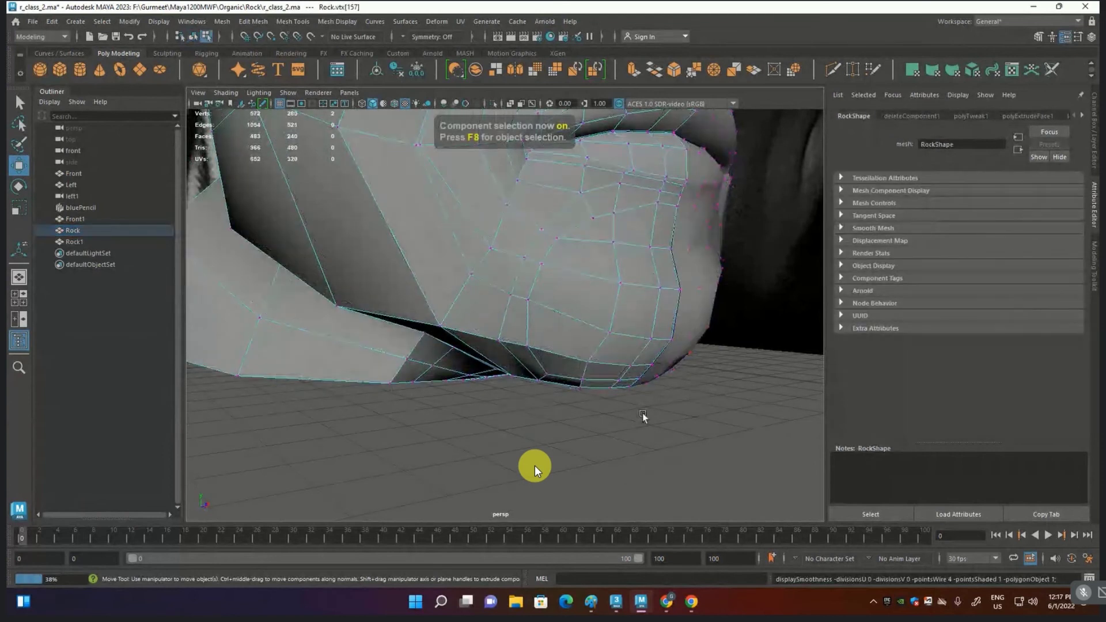
key("F8")
key("3")
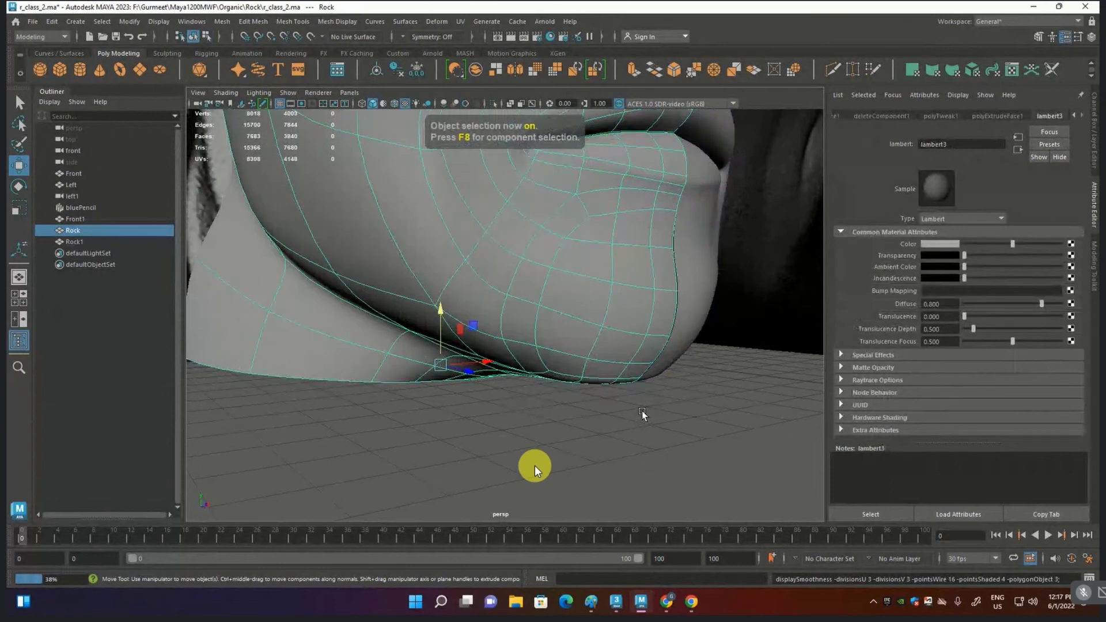
left_click_drag(642, 410, 579, 349, "alt")
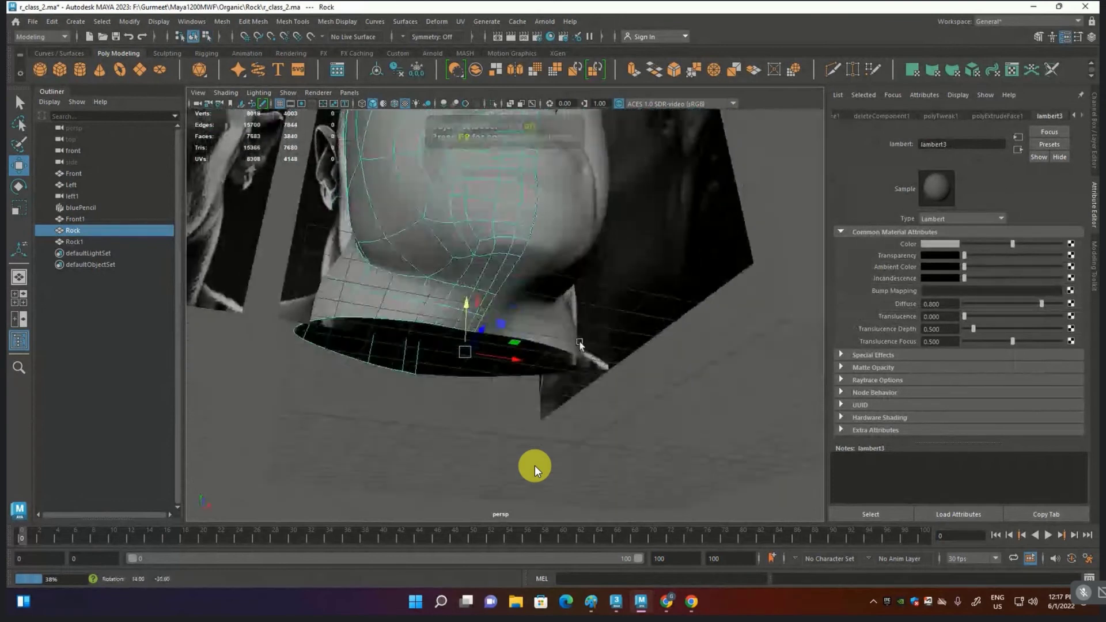
scroll(578, 334, "up", 5)
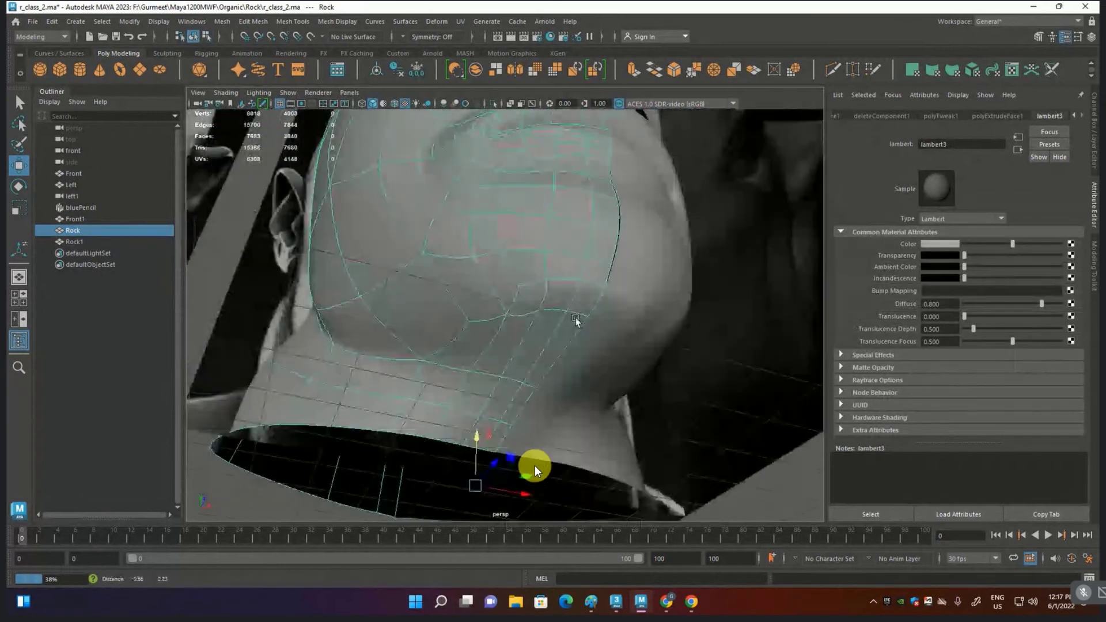
scroll(578, 324, "up", 1)
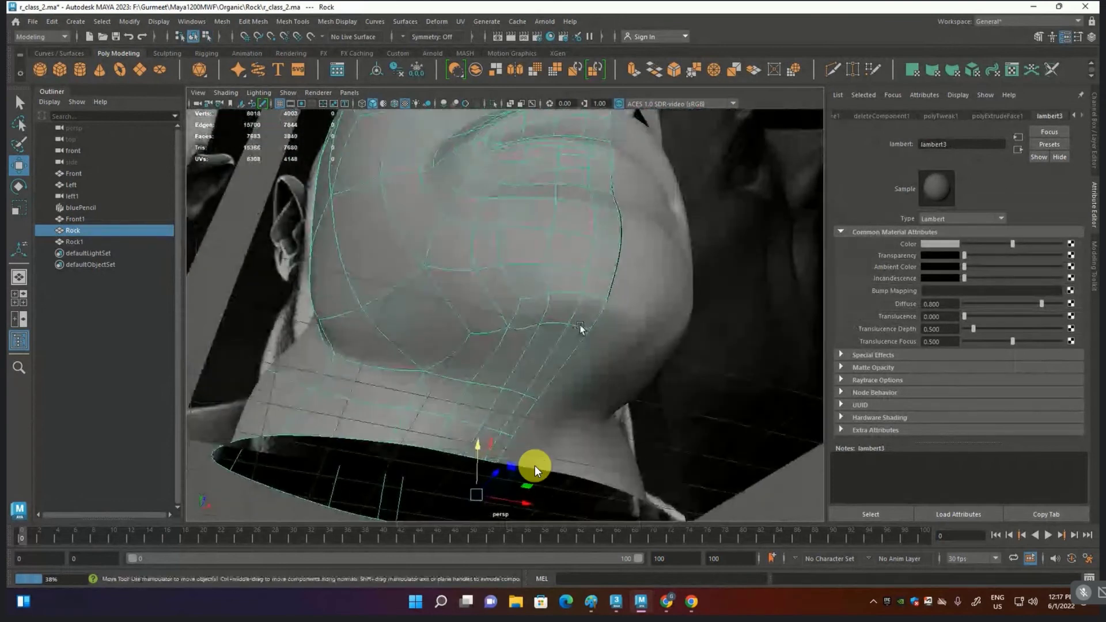
Step: Smooth the jaw with the Sculpting Smooth brush, then pull a chin vertex with Move
left_click(167, 53)
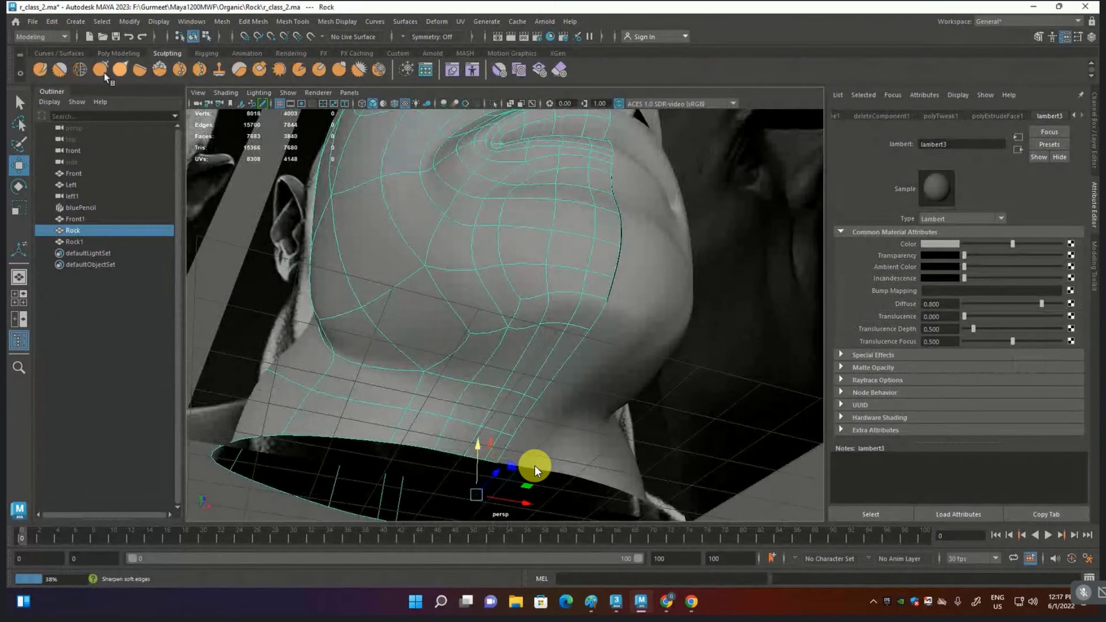
left_click(59, 69)
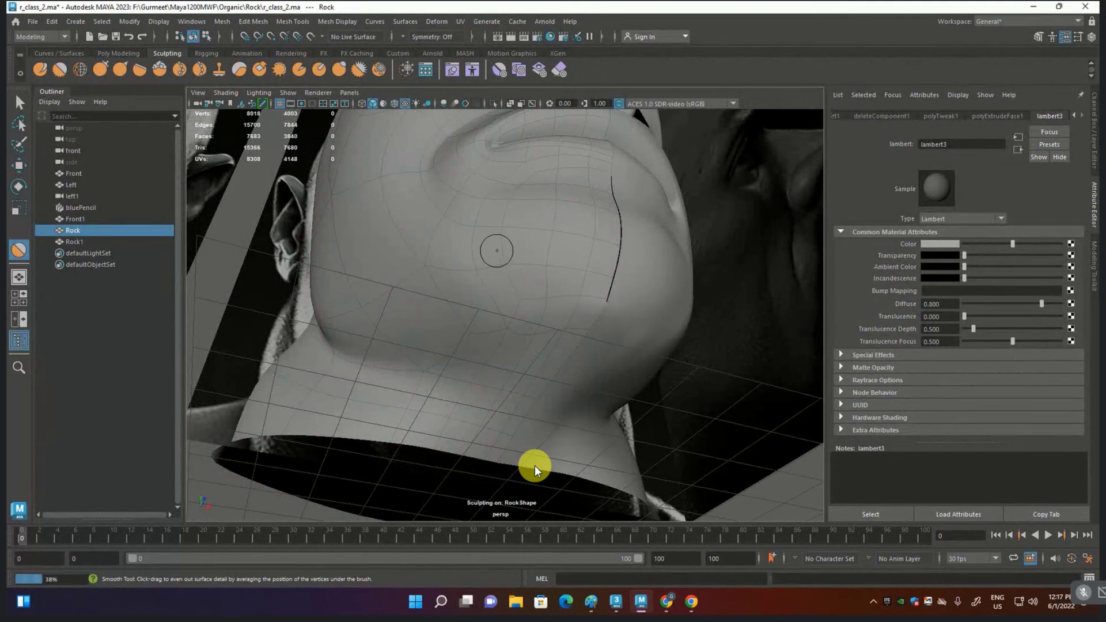
key("F8")
key("w")
left_click_drag(487, 198, 506, 199, "alt")
middle_click_drag(505, 200, 455, 199)
Step: Nudge the vertices under the lower lip in the perspective view
left_click(446, 197)
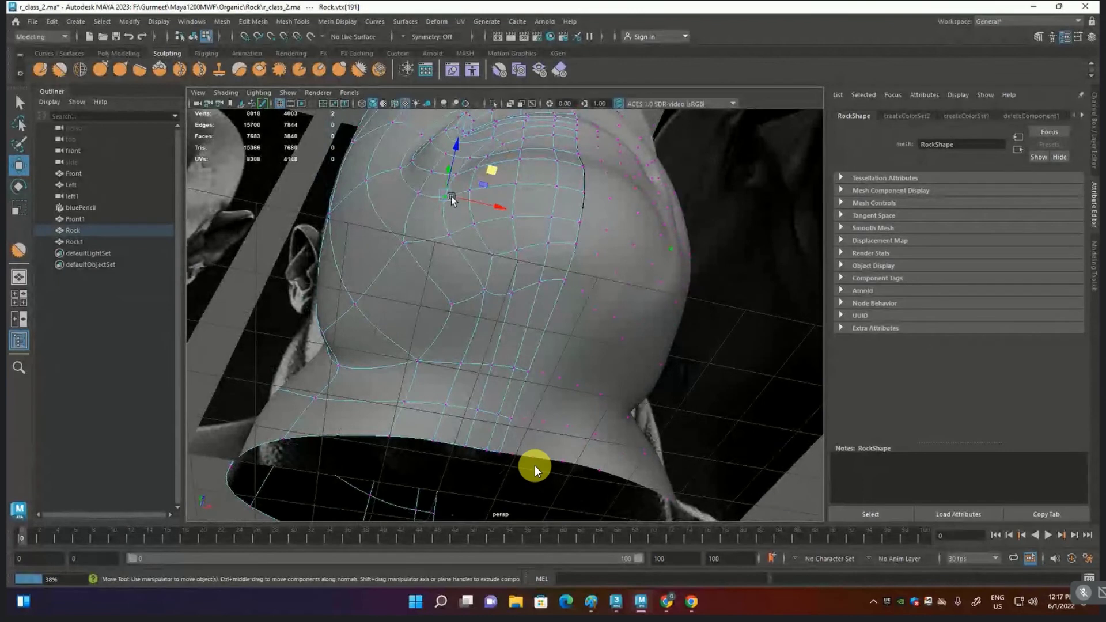
left_click(468, 239)
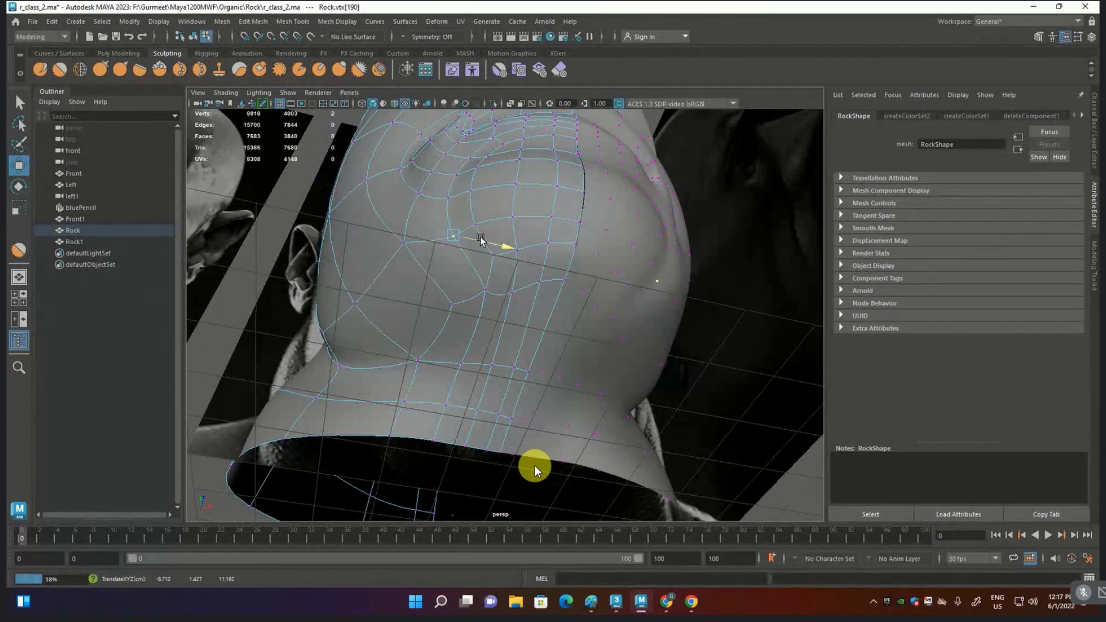
mouse_move(499, 225)
left_mouse_down("alt")
mouse_move(510, 255)
mouse_move(446, 361)
left_mouse_up("alt")
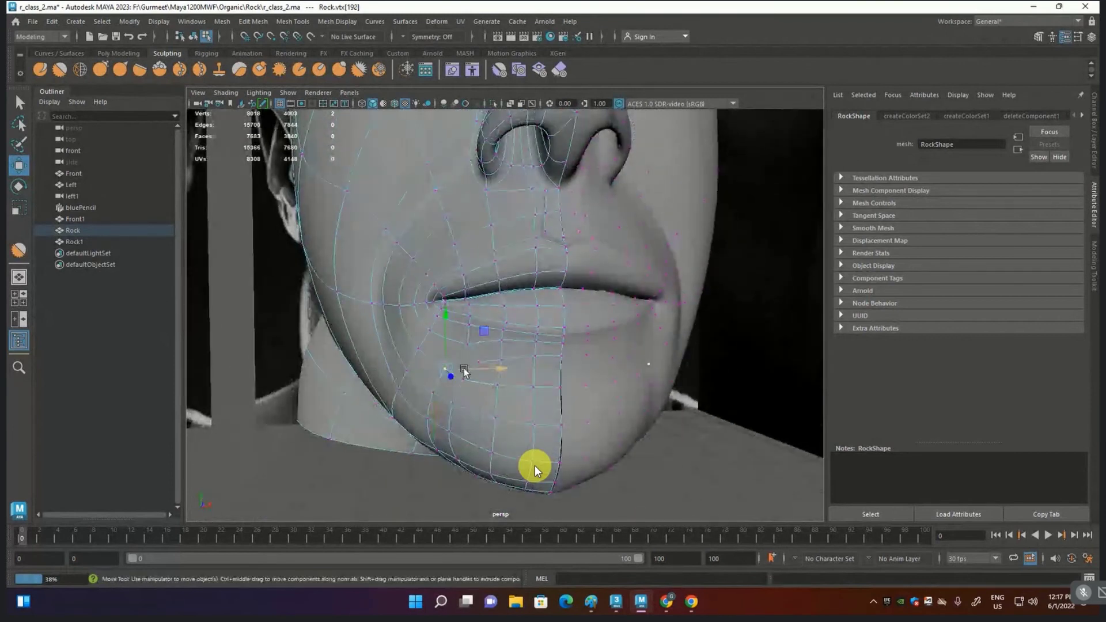
left_click(449, 392)
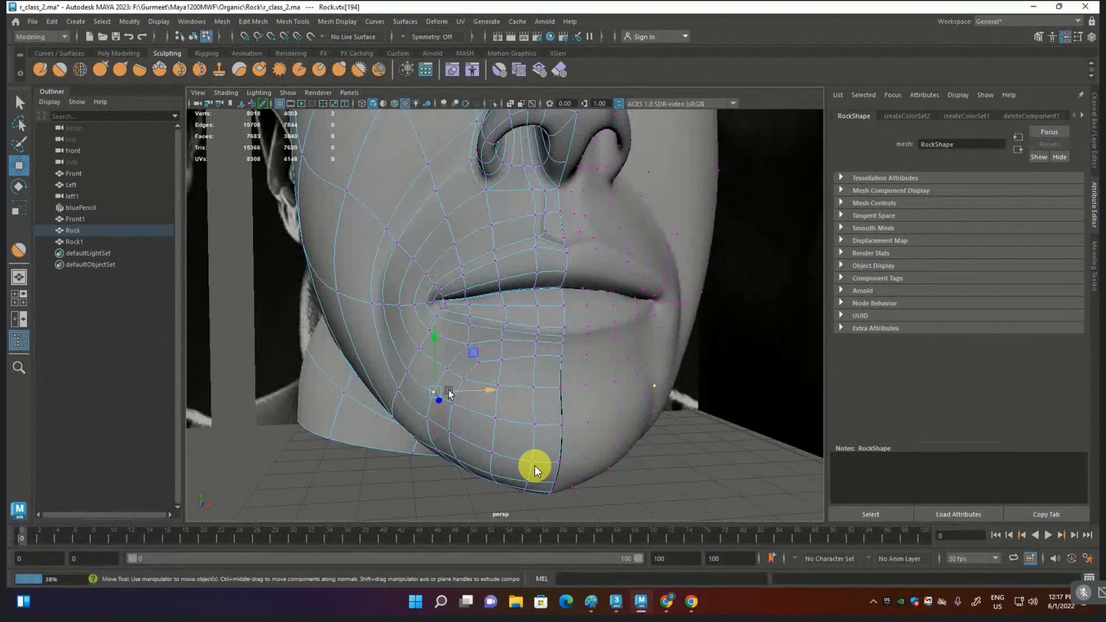
left_click_drag(450, 392, 457, 394)
mouse_move(531, 374)
left_mouse_down("alt")
mouse_move(547, 388)
mouse_move(635, 374)
left_mouse_up("alt")
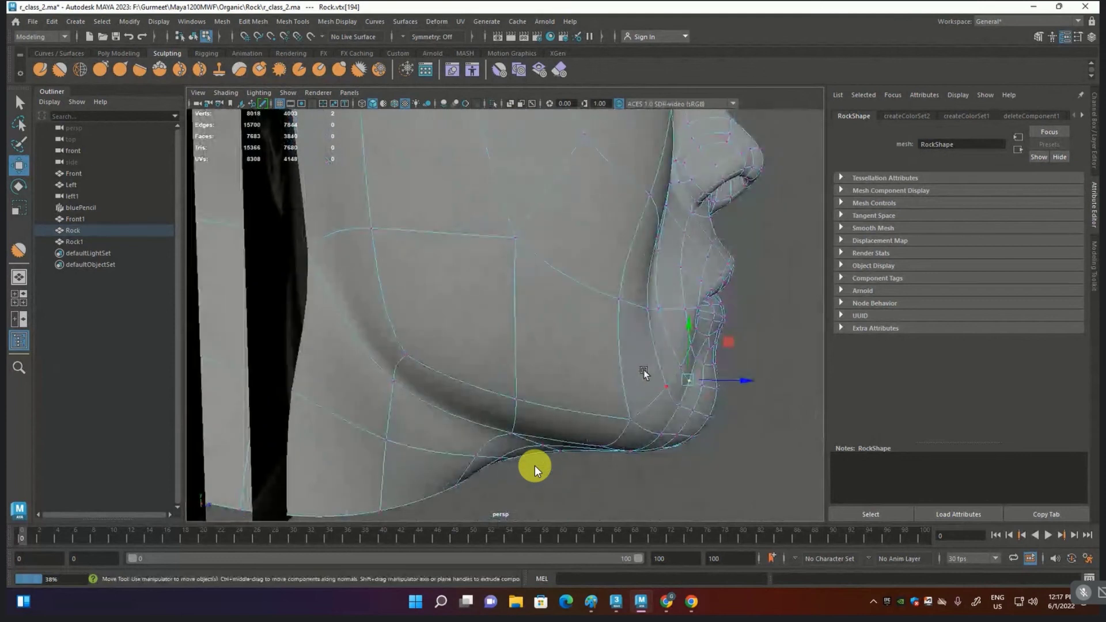
Step: Look through the left1 side camera and zoom in on the chin
key("space")
key("space")
scroll(472, 293, "up", 2)
left_click(349, 92)
left_click(477, 138)
scroll(576, 324, "down", 3)
scroll(576, 324, "up", 2)
scroll(559, 329, "up", 2)
scroll(541, 332, "up", 2)
scroll(528, 337, "up", 1)
scroll(528, 337, "up", 1)
Step: Move the chin and lip profile vertices onto the side reference outline
left_click(382, 305)
left_click_drag(411, 309, 392, 304)
left_click(410, 328)
left_click_drag(414, 325, 420, 324)
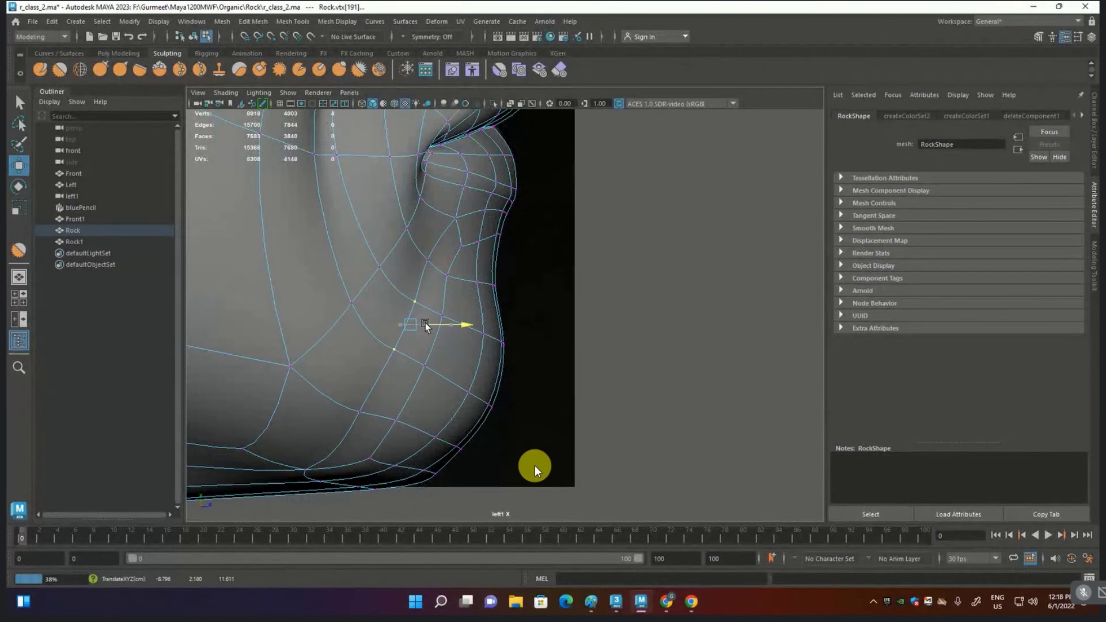
left_click(427, 260)
left_click_drag(451, 263, 461, 274)
left_click(447, 277)
scroll(502, 328, "down", 4)
scroll(503, 328, "down", 1)
scroll(502, 336, "down", 1)
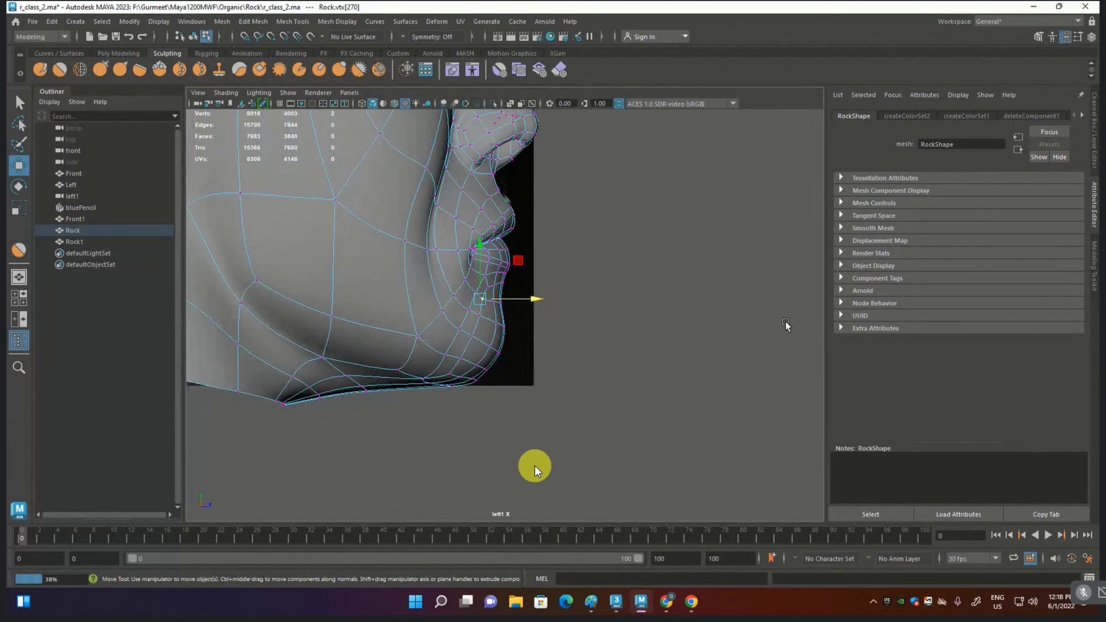
Step: Make the head mesh see-through and shift box-selected jaw vertices toward the profile
key("F8")
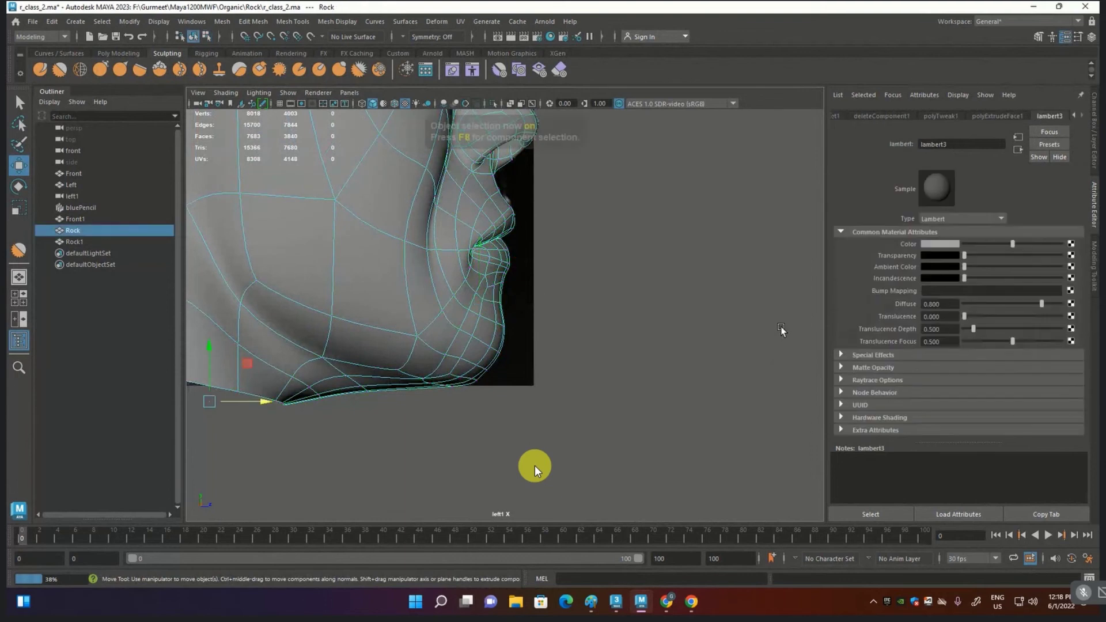
left_click_drag(964, 255, 1097, 256)
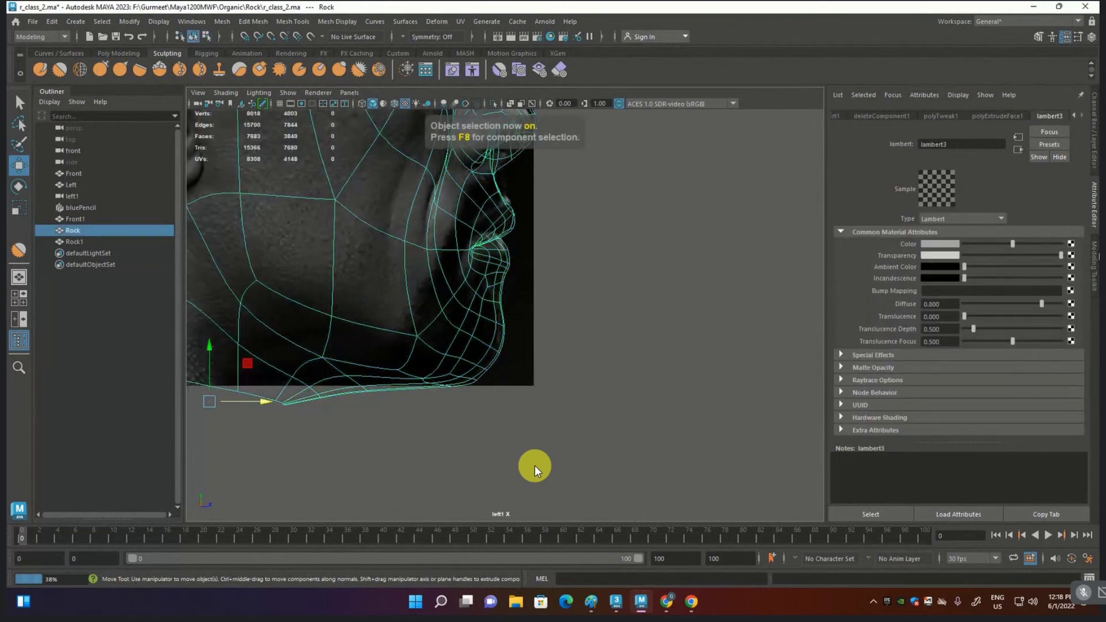
scroll(532, 330, "up", 2)
scroll(533, 330, "up", 1)
key("F8")
mouse_move(596, 290)
left_mouse_down()
mouse_move(331, 449)
mouse_move(344, 440)
left_mouse_up()
left_click_drag(419, 268, 464, 295)
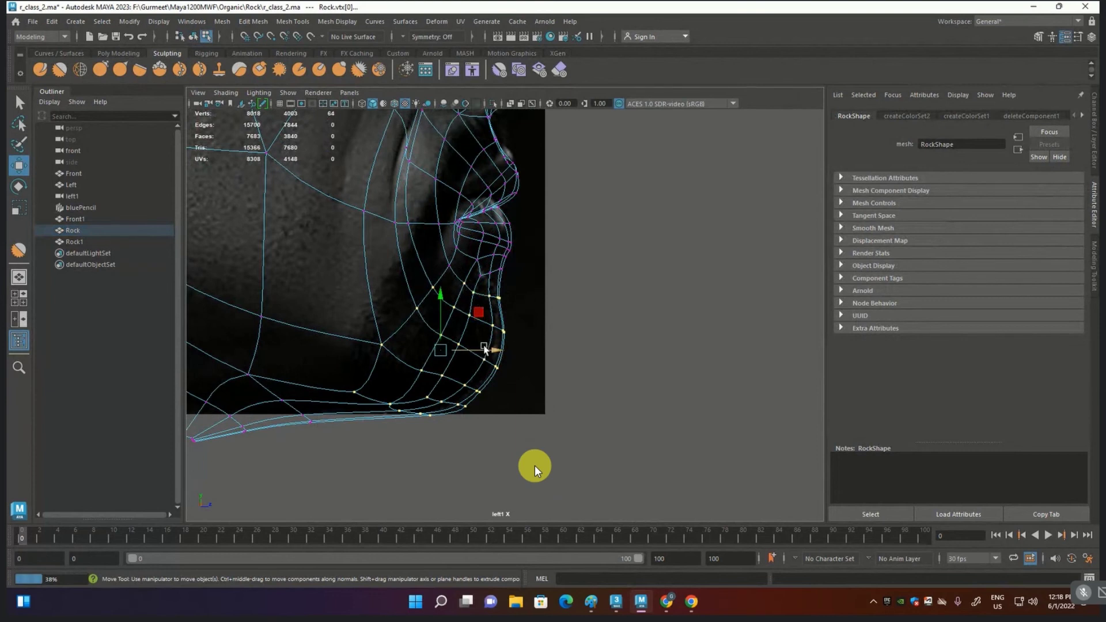
left_click_drag(477, 313, 476, 315)
Step: Set the viewport gamma to 2
scroll(521, 253, "up", 3)
scroll(519, 243, "up", 3)
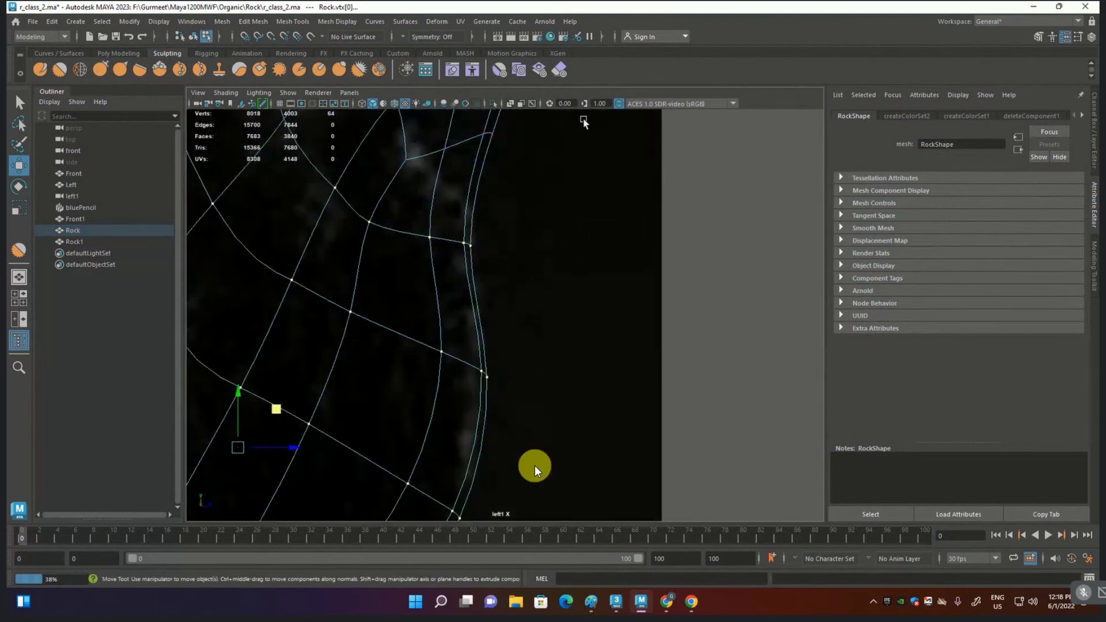
left_click(606, 102)
type("2")
key("Return")
Step: Move the neck vertices onto the side reference outline
middle_click_drag(474, 241, 515, 348, "alt")
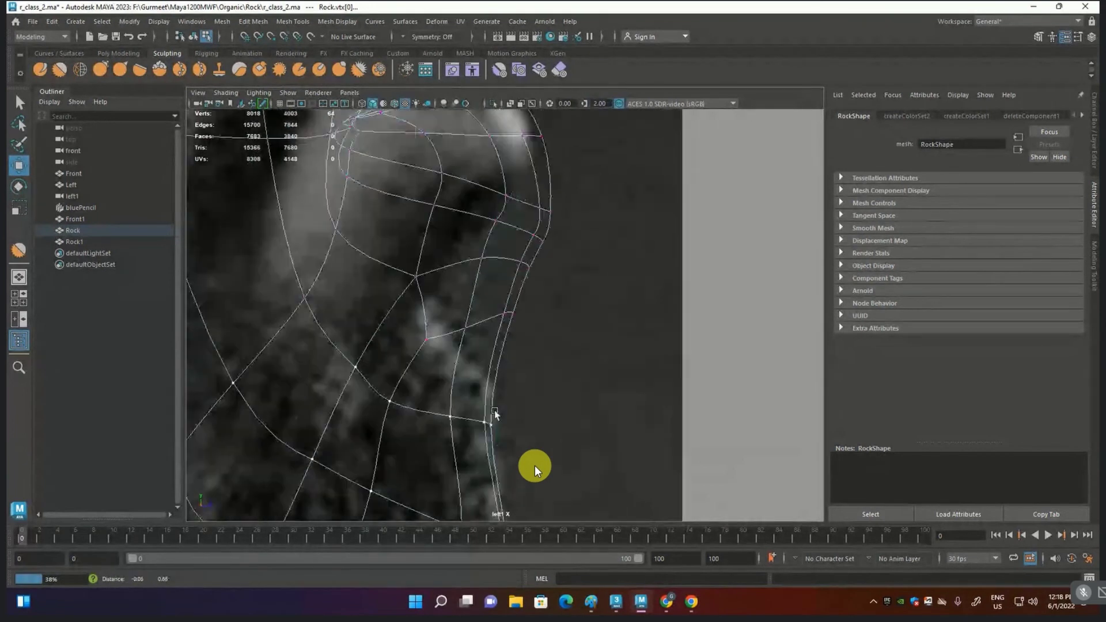
mouse_move(483, 343)
left_mouse_down()
mouse_move(558, 303)
mouse_move(524, 317)
left_mouse_up()
mouse_move(392, 312)
left_mouse_down("shift")
mouse_move(530, 352)
mouse_move(490, 353)
left_mouse_up("shift")
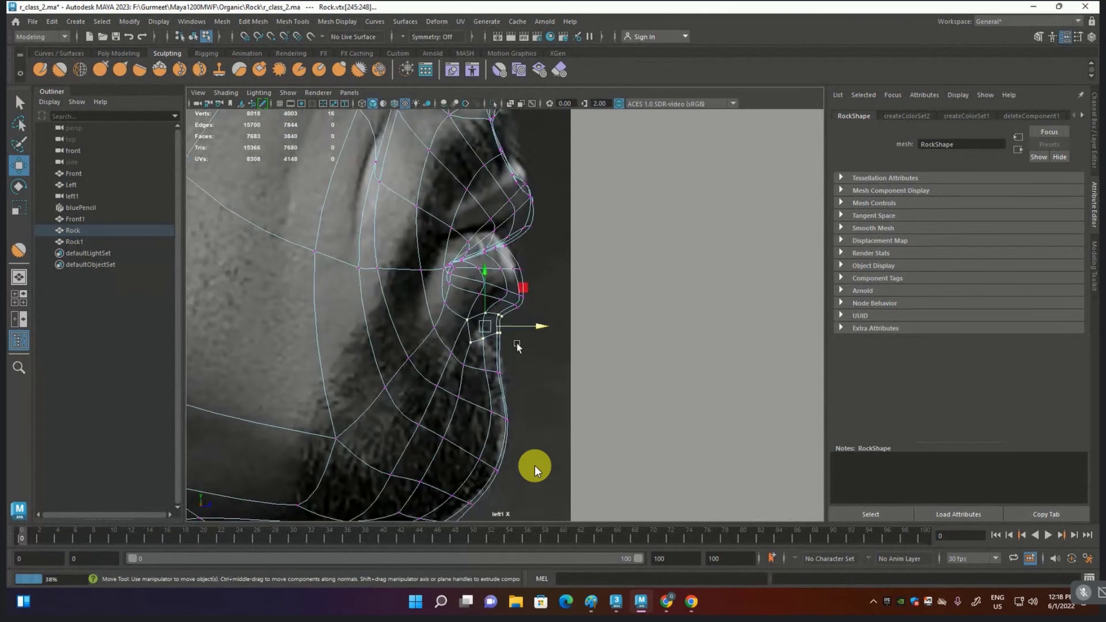
left_click_drag(573, 326, 461, 369)
left_click_drag(521, 341, 512, 345)
left_click(567, 370)
scroll(547, 375, "down", 3)
scroll(547, 374, "up", 3)
scroll(547, 373, "up", 2)
Step: Check the nose and lip area in the four-view, front and side views
key("space")
key("space")
middle_click_drag(574, 291, 579, 429, "alt")
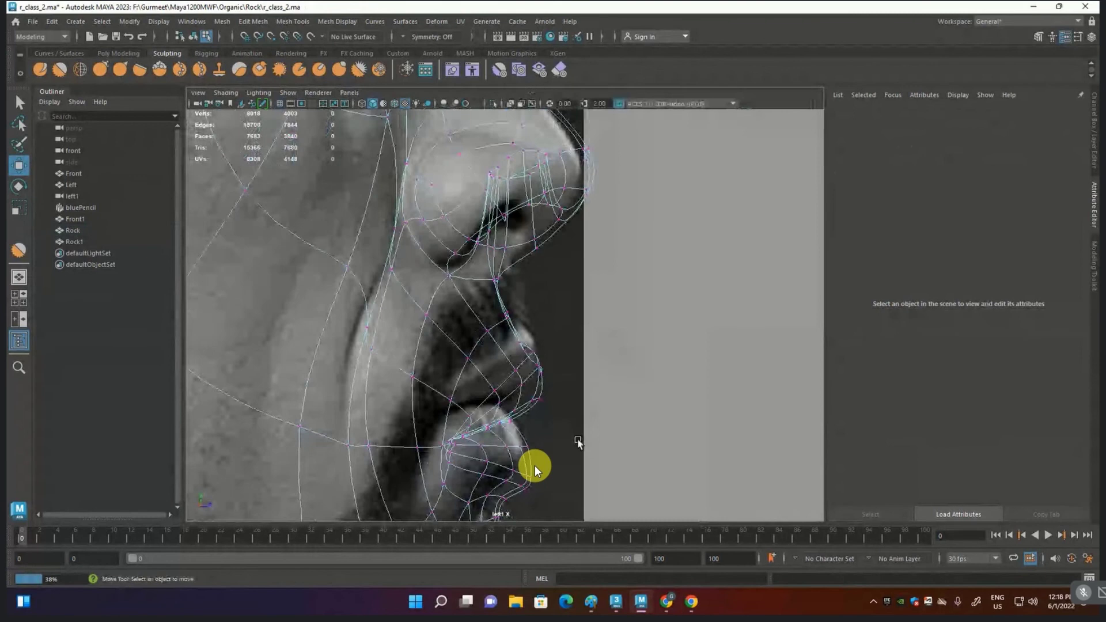
scroll(579, 429, "down", 3)
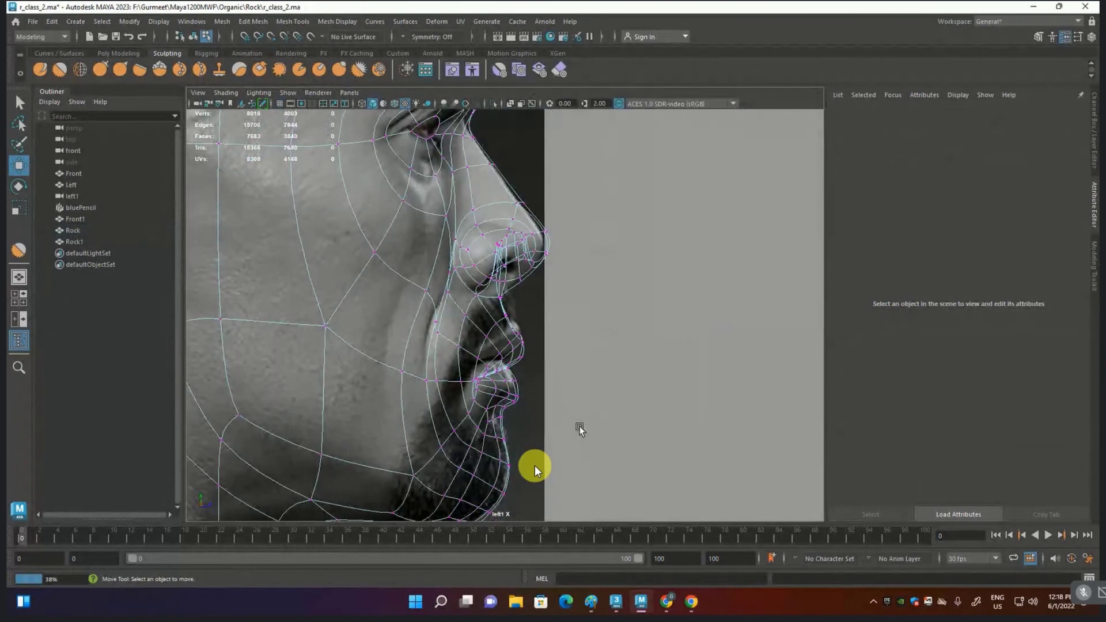
key("space")
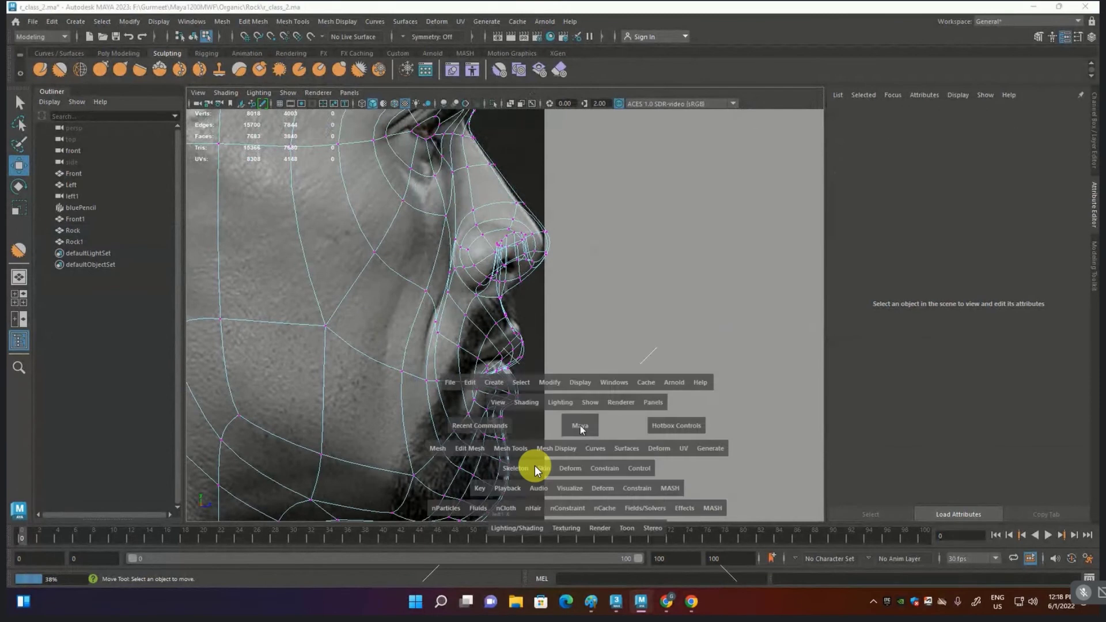
key("space")
scroll(543, 319, "down", 3)
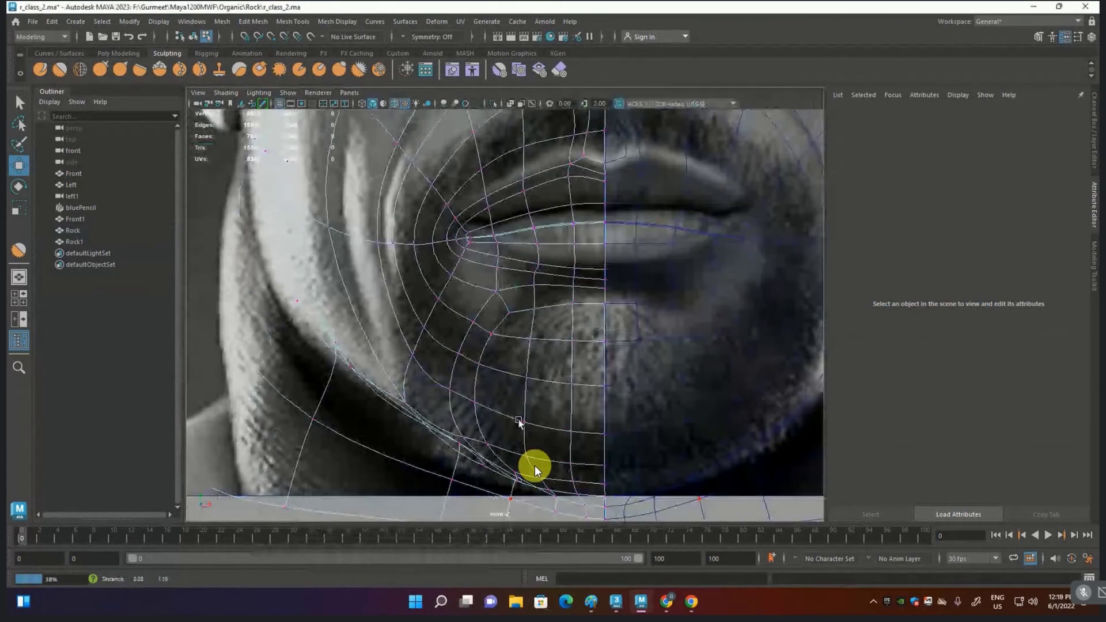
middle_click_drag(514, 425, 512, 432, "alt")
scroll(512, 432, "down", 2)
scroll(523, 390, "down", 5)
key("space")
key("space")
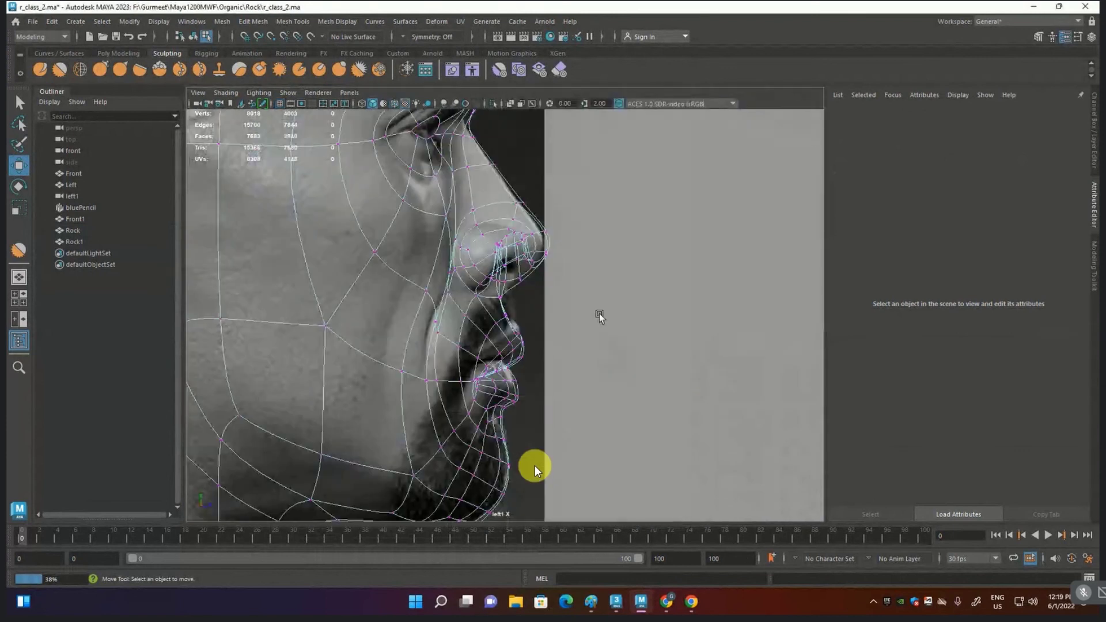
Step: Raise the selected lip and chin vertices slightly to match the side profile
left_click_drag(614, 290, 472, 403)
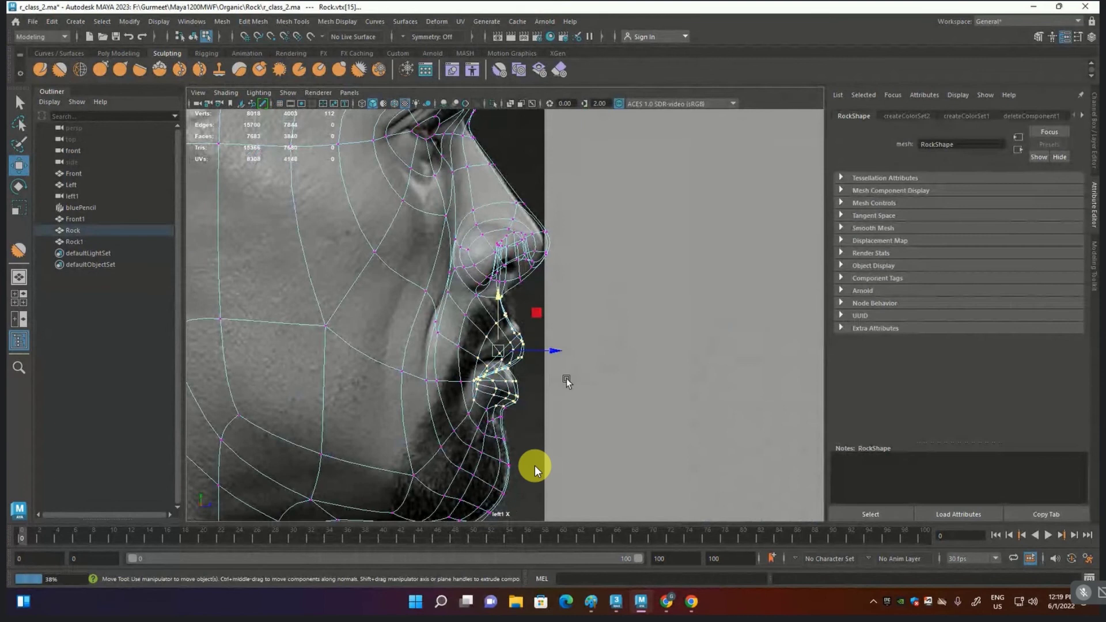
left_click_drag(583, 382, 404, 504)
scroll(517, 343, "up", 2)
left_click(444, 387)
left_click_drag(444, 387, 446, 371)
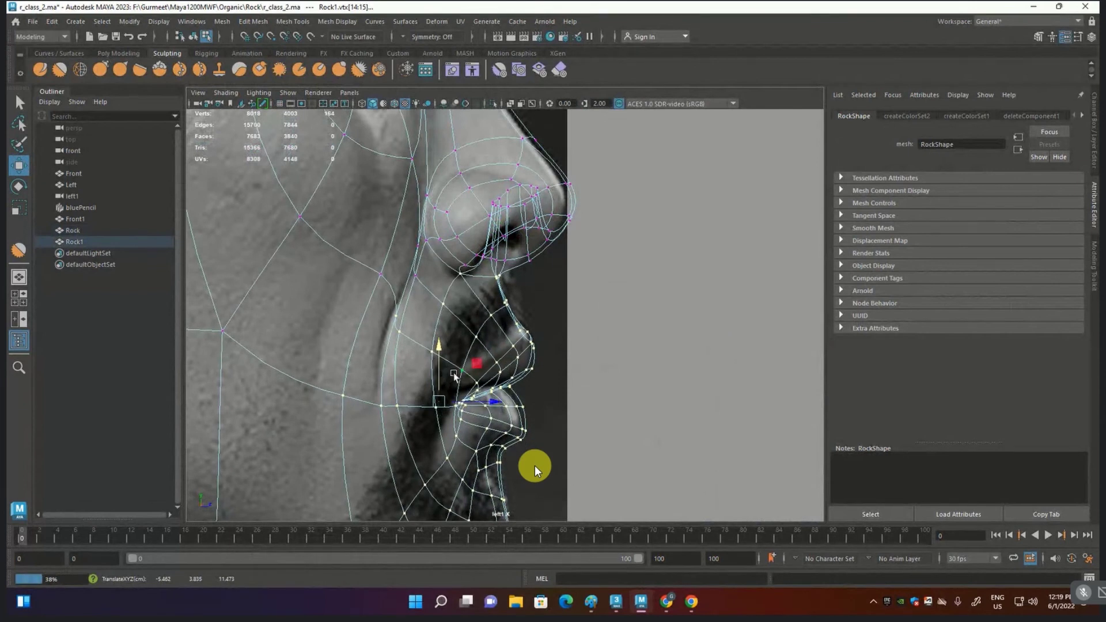
key("space")
key("space")
scroll(535, 469, "up", 4)
scroll(535, 469, "up", 3)
scroll(534, 469, "up", 2)
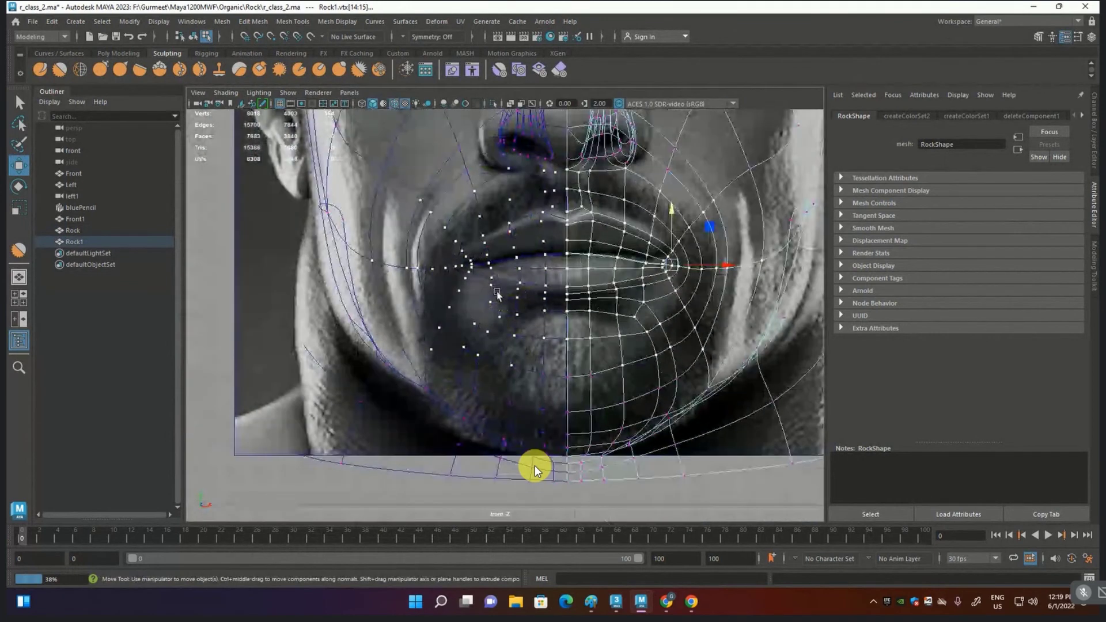
key("space")
key("space")
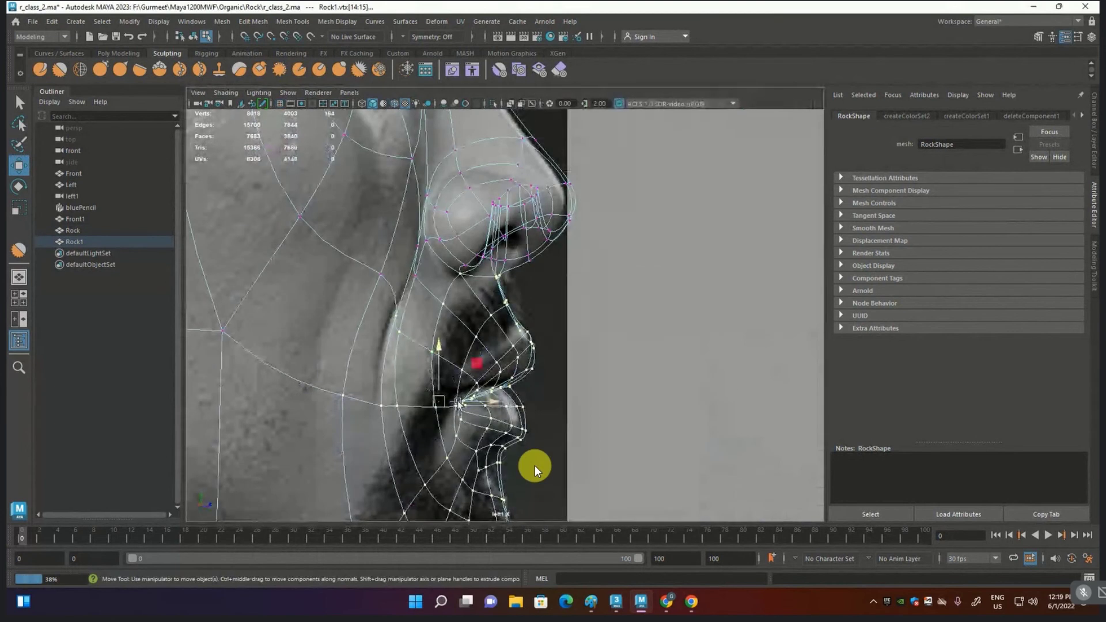
Step: Reshape the upper lip edge and mouth corner with an enlarged Grab brush
left_click(102, 71)
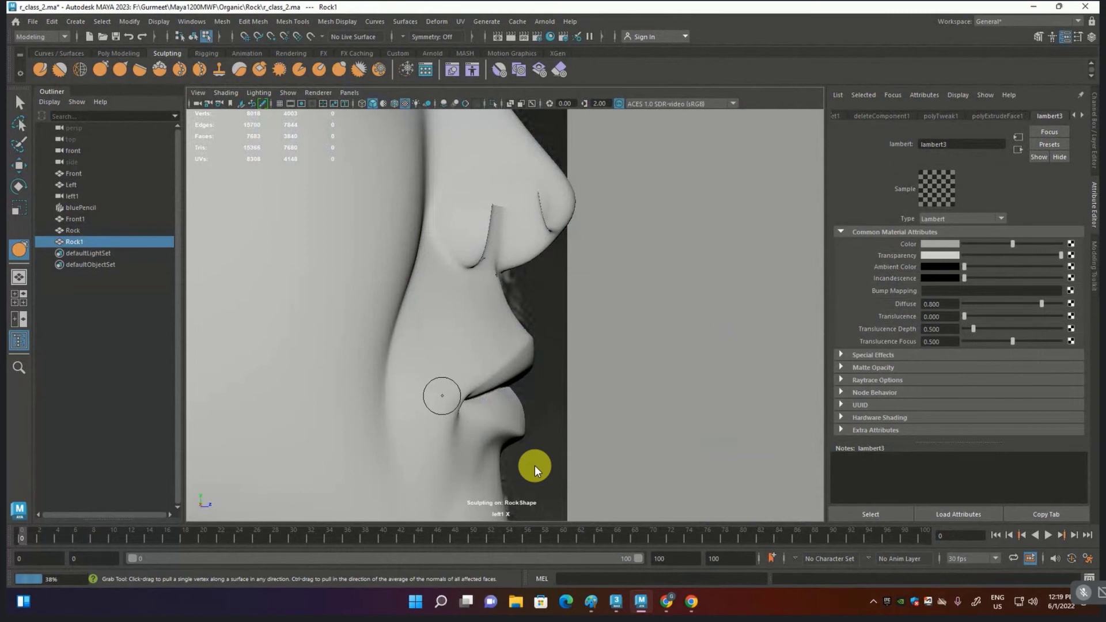
left_click_drag(535, 470, 534, 469)
left_click_drag(444, 394, 457, 407)
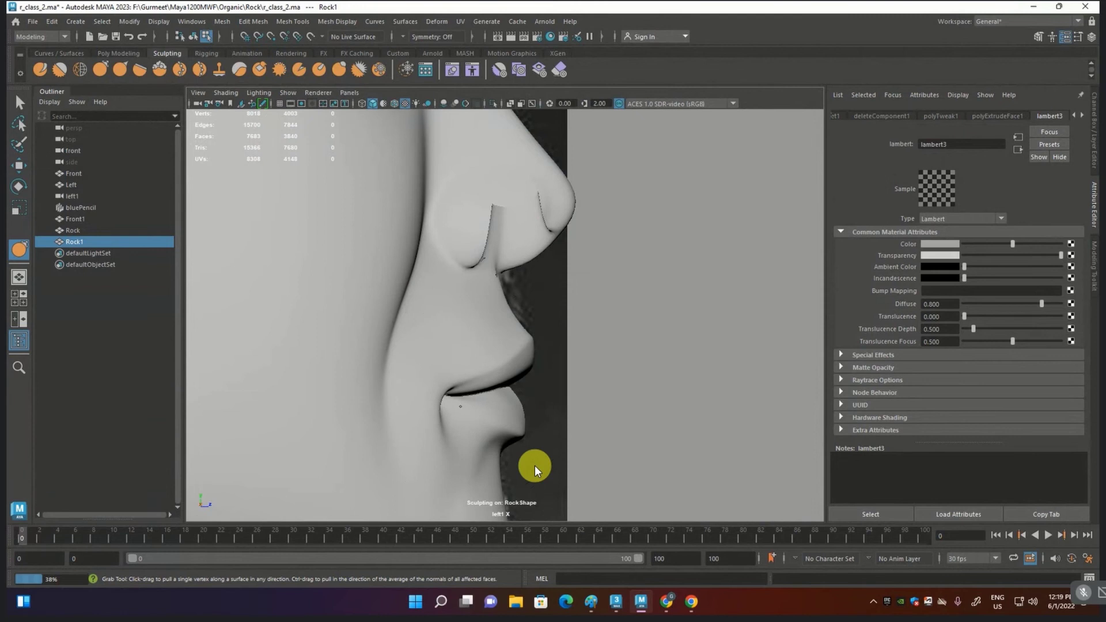
mouse_move(458, 399)
left_mouse_down()
mouse_move(466, 381)
mouse_move(426, 401)
left_mouse_up()
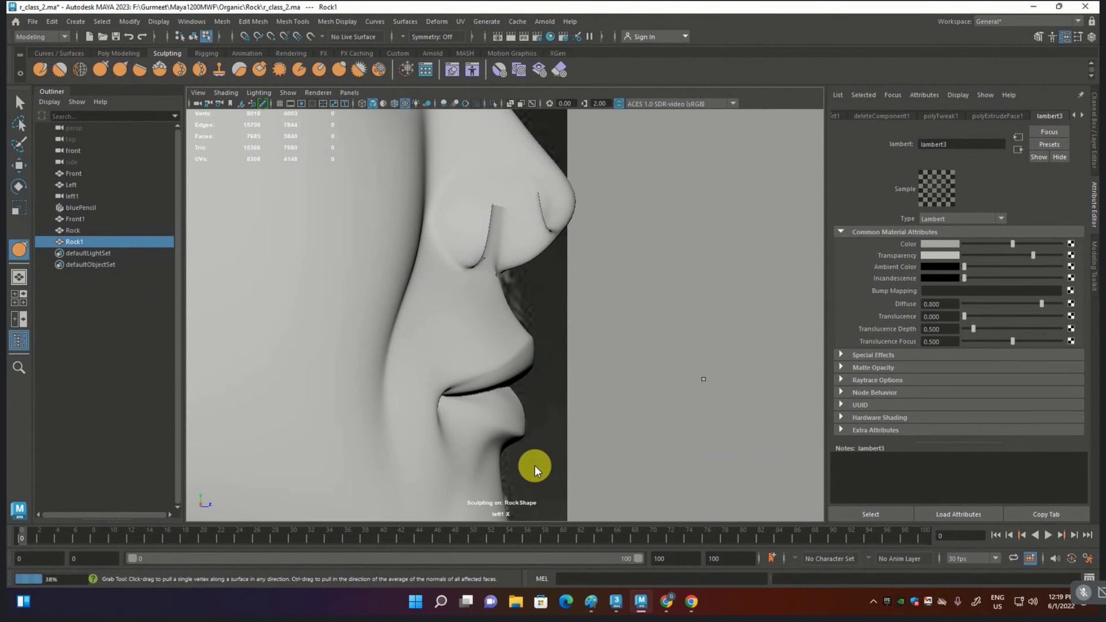
key("q")
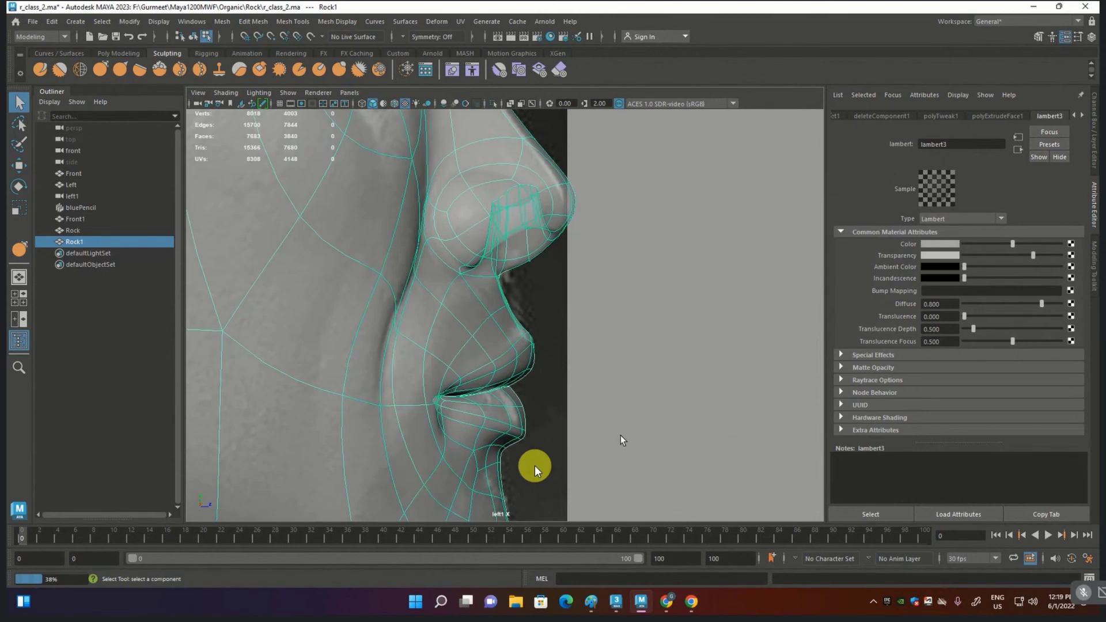
Step: Set the lambert3 Transparency to black and orbit to a three-quarter face view
key("space")
key("space")
left_click_drag(1032, 255, 964, 255)
mouse_move(720, 369)
left_mouse_down("alt")
mouse_move(658, 379)
mouse_move(585, 325)
mouse_move(554, 325)
mouse_move(633, 321)
left_mouse_up("alt")
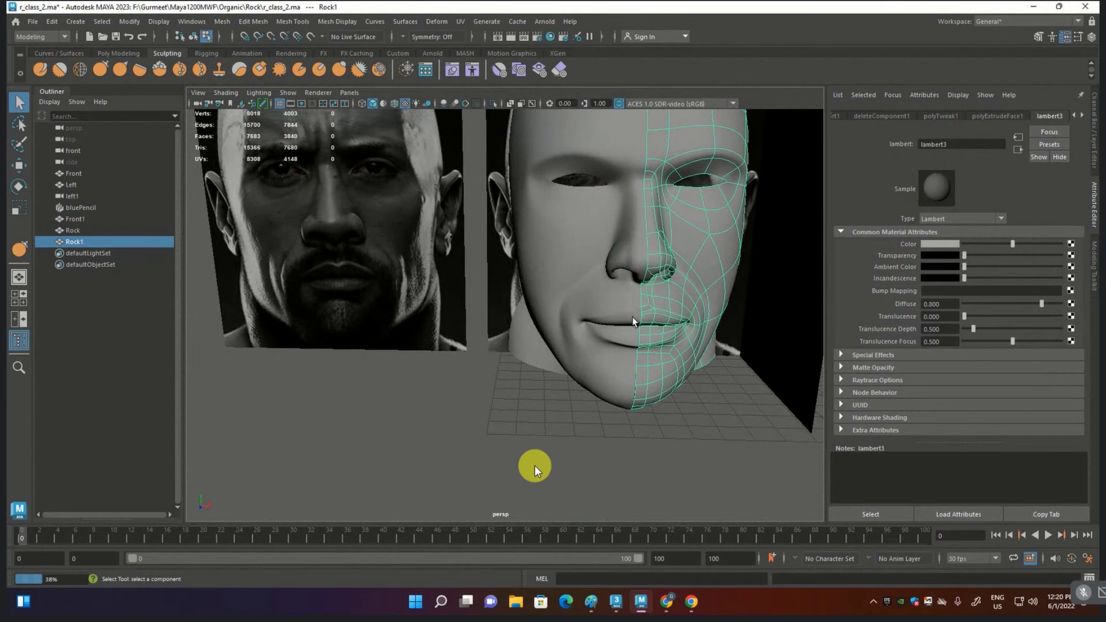
scroll(631, 317, "up", 5)
left_click_drag(632, 317, 633, 304, "alt")
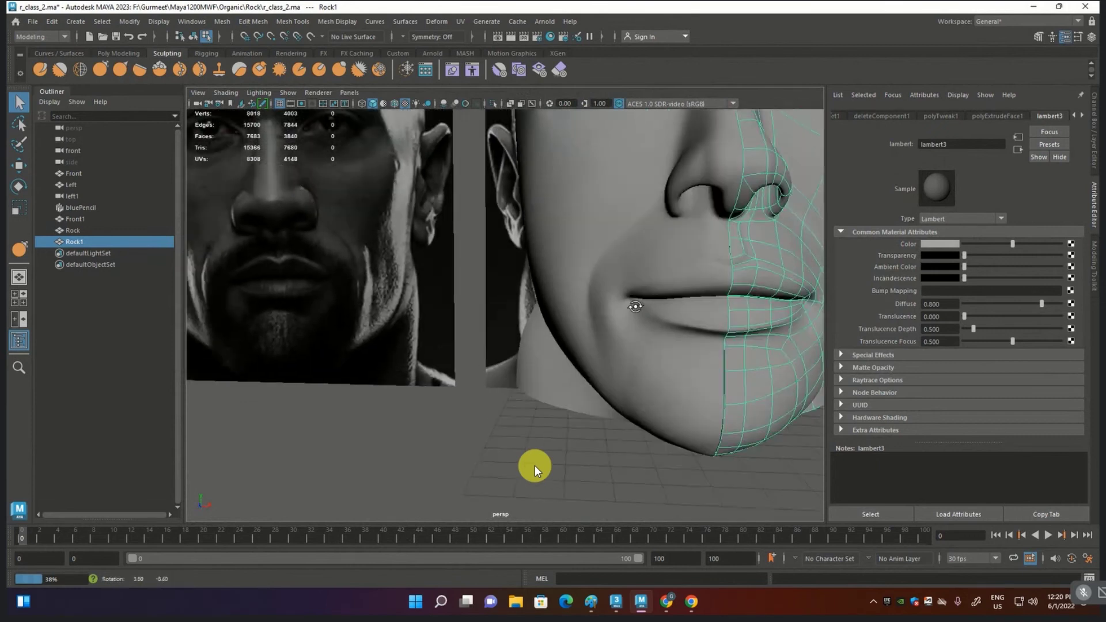
left_click(100, 69)
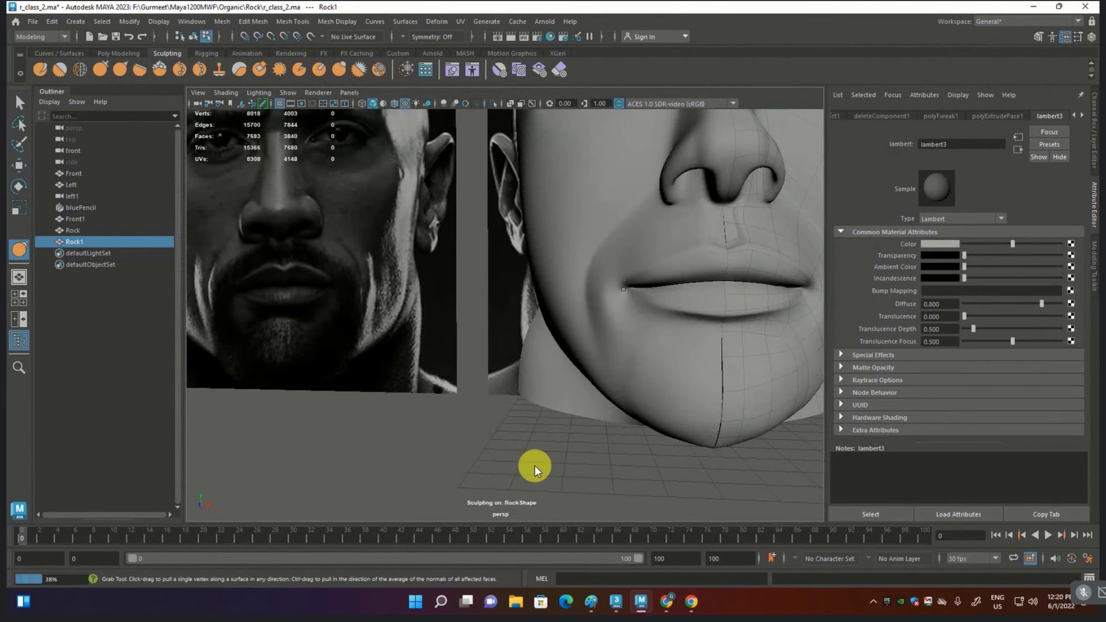
key("bracketleft")
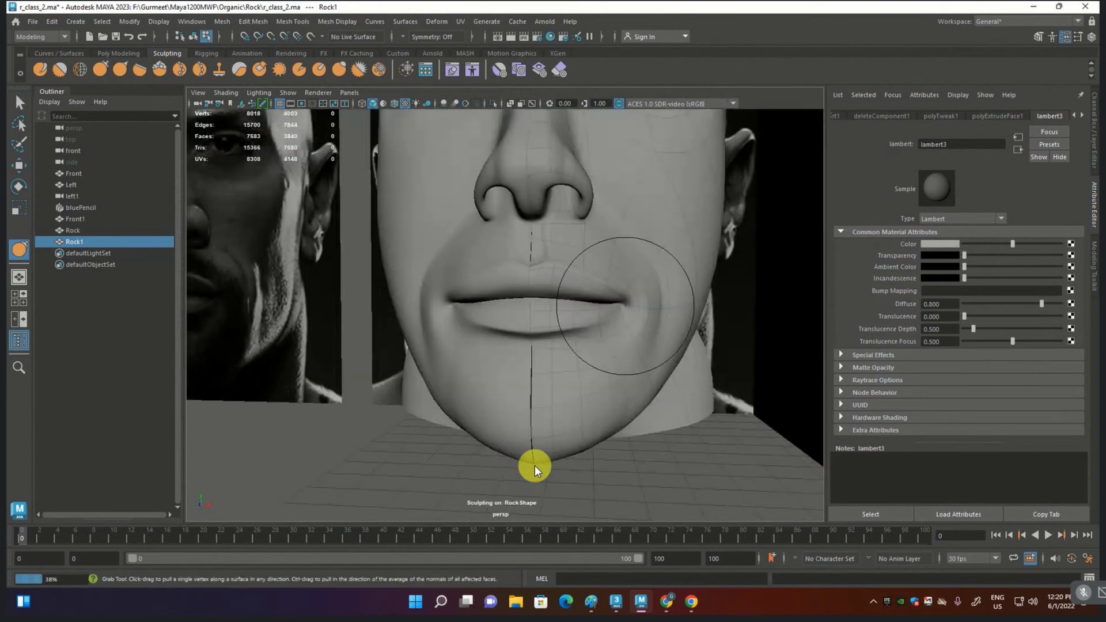
scroll(534, 469, "down", 3)
mouse_move(491, 375)
left_mouse_down("alt")
mouse_move(454, 418)
mouse_move(481, 420)
mouse_move(523, 382)
mouse_move(592, 425)
mouse_move(521, 439)
mouse_move(541, 439)
mouse_move(522, 439)
mouse_move(535, 469)
left_mouse_up("alt")
scroll(556, 399, "up", 5)
scroll(535, 470, "up", 2)
scroll(456, 355, "down", 2)
scroll(457, 355, "down", 2)
scroll(553, 421, "up", 8)
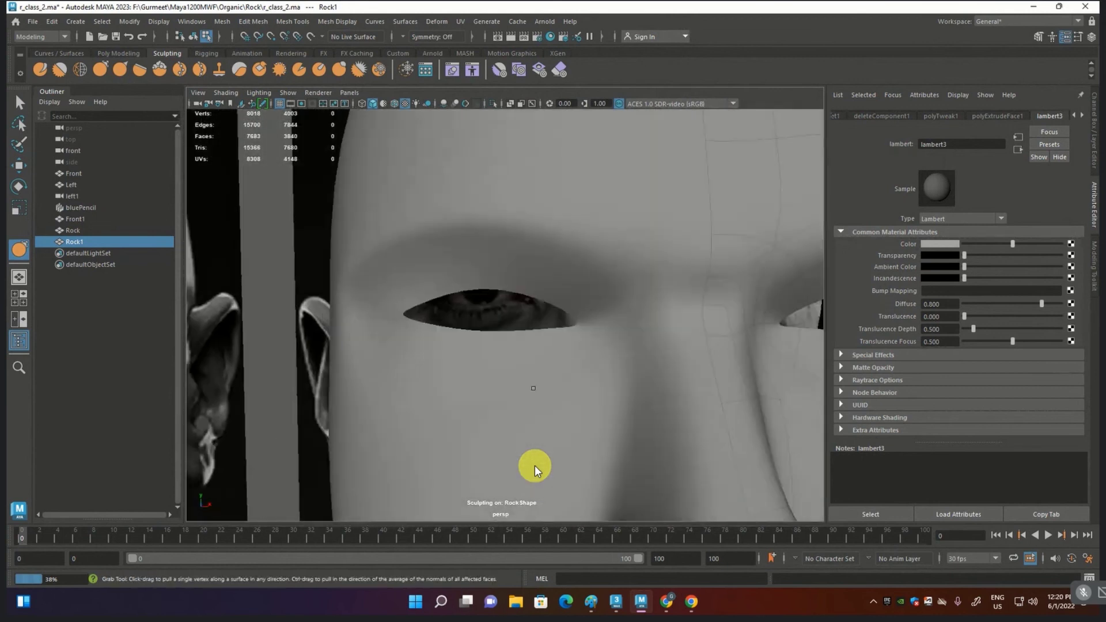
scroll(504, 375, "down", 2)
key("q")
key("space")
key("space")
mouse_move(499, 267)
middle_mouse_down("alt")
mouse_move(491, 285)
mouse_move(541, 355)
middle_mouse_up("alt")
key("space")
key("space")
scroll(648, 229, "down", 5)
left_click_drag(648, 229, 586, 298, "alt")
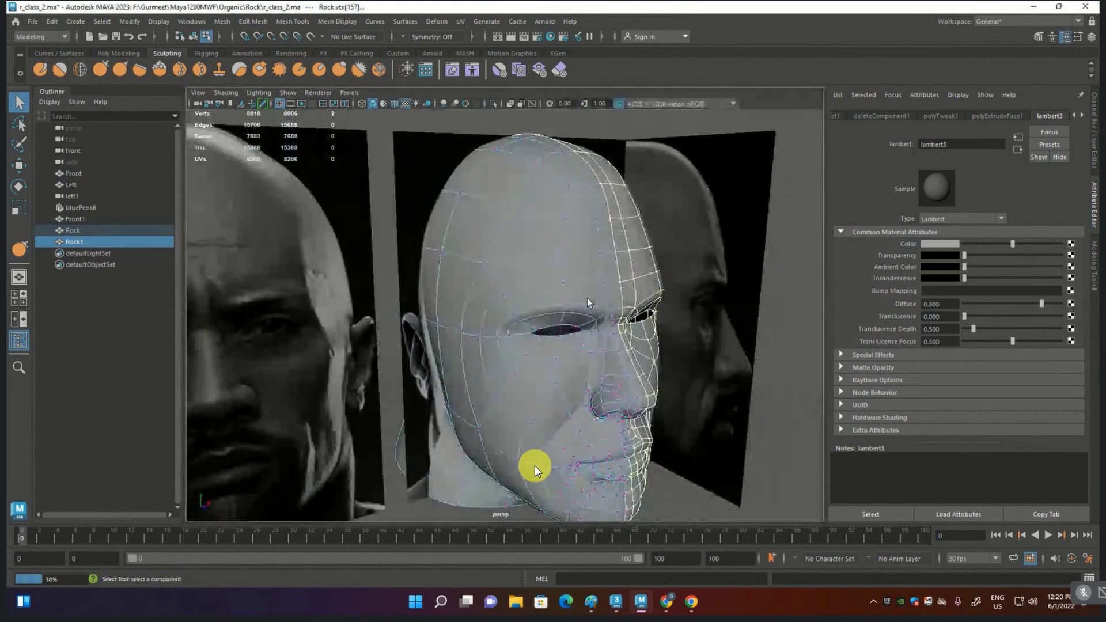
Step: Isolate the head mesh from the reference images and select it
key("F8")
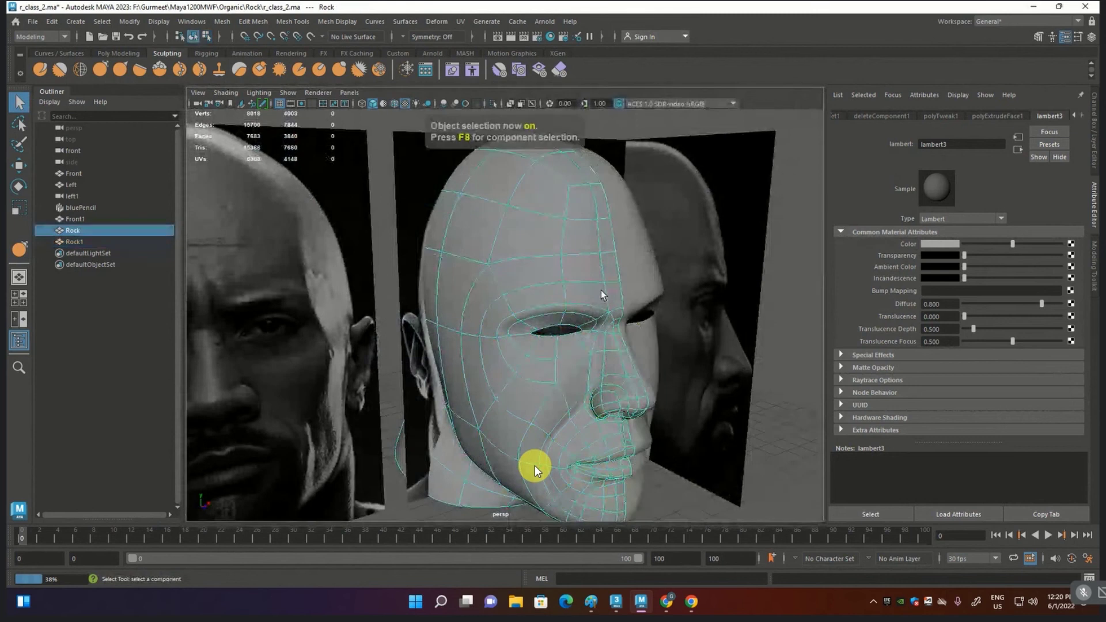
key("ctrl+1")
left_click(700, 330)
left_click(493, 273)
scroll(538, 316, "up", 2)
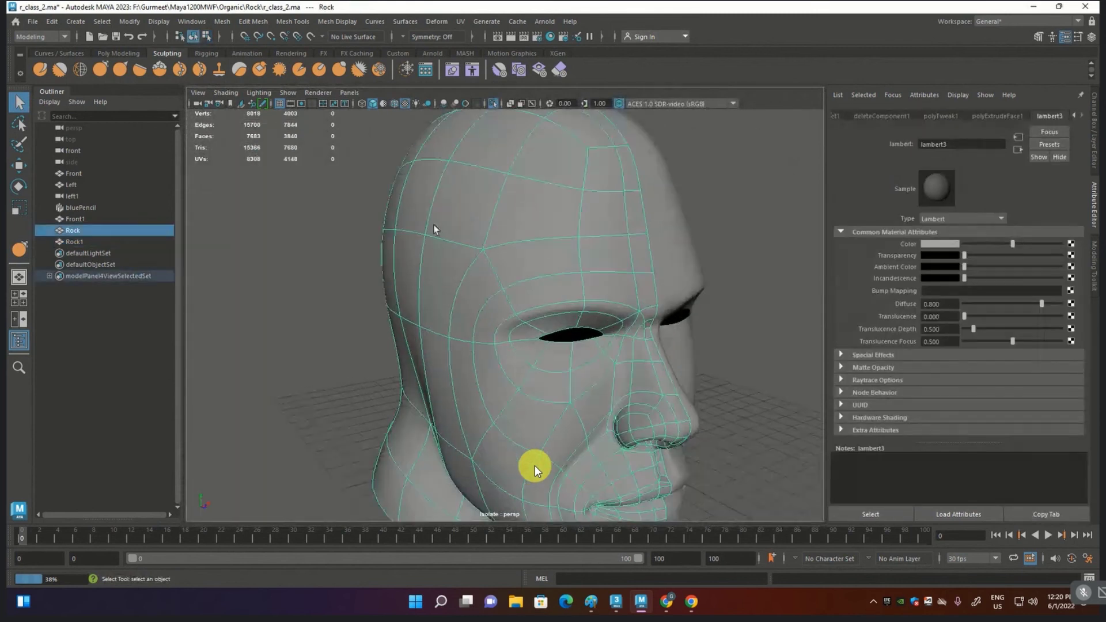
Step: Show the low-poly cage and preview edge-loop placements with Insert Edge Loop
left_click(292, 21)
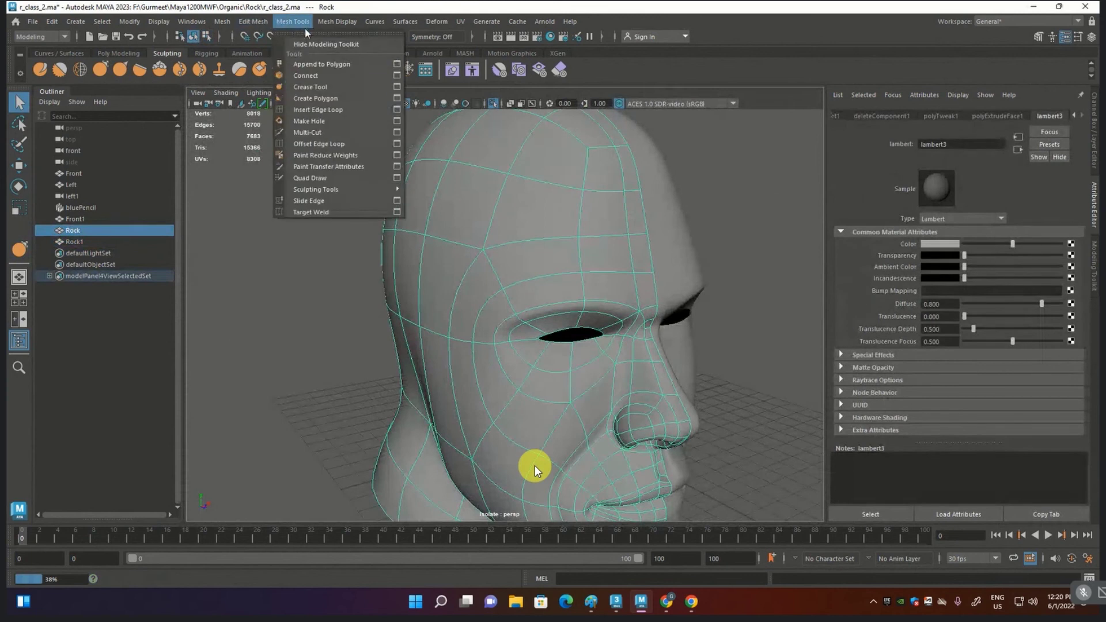
left_click(318, 109)
key("1")
left_click_drag(544, 313, 538, 285)
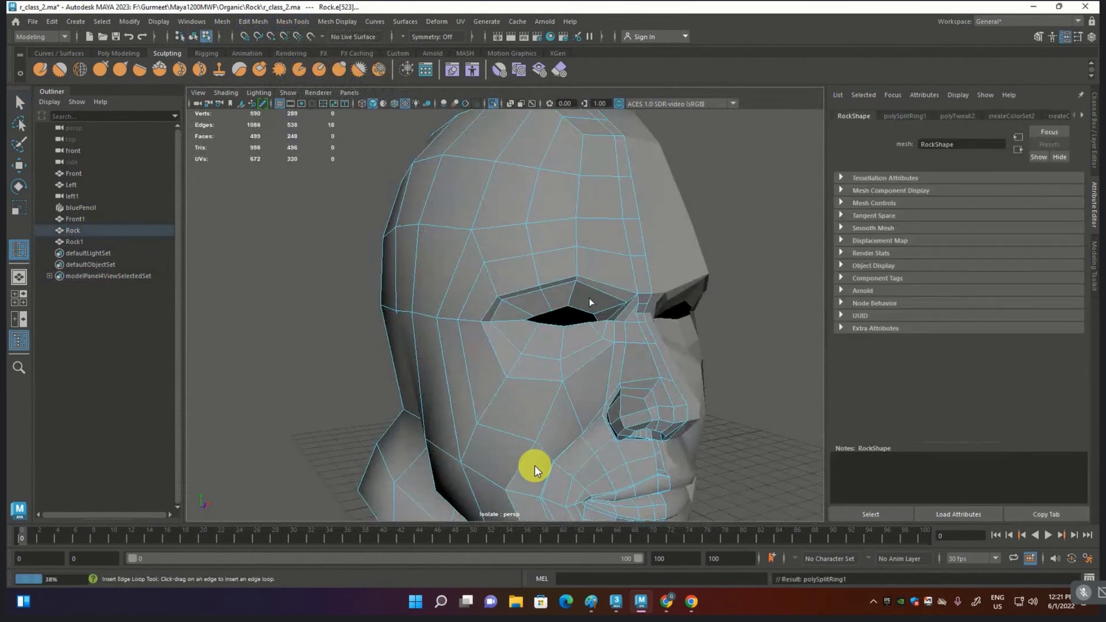
left_click_drag(534, 470, 535, 469)
left_click_drag(340, 318, 365, 316, "alt")
scroll(526, 316, "up", 5)
mouse_move(526, 316)
left_mouse_down("alt")
mouse_move(557, 390)
mouse_move(483, 363)
left_mouse_up("alt")
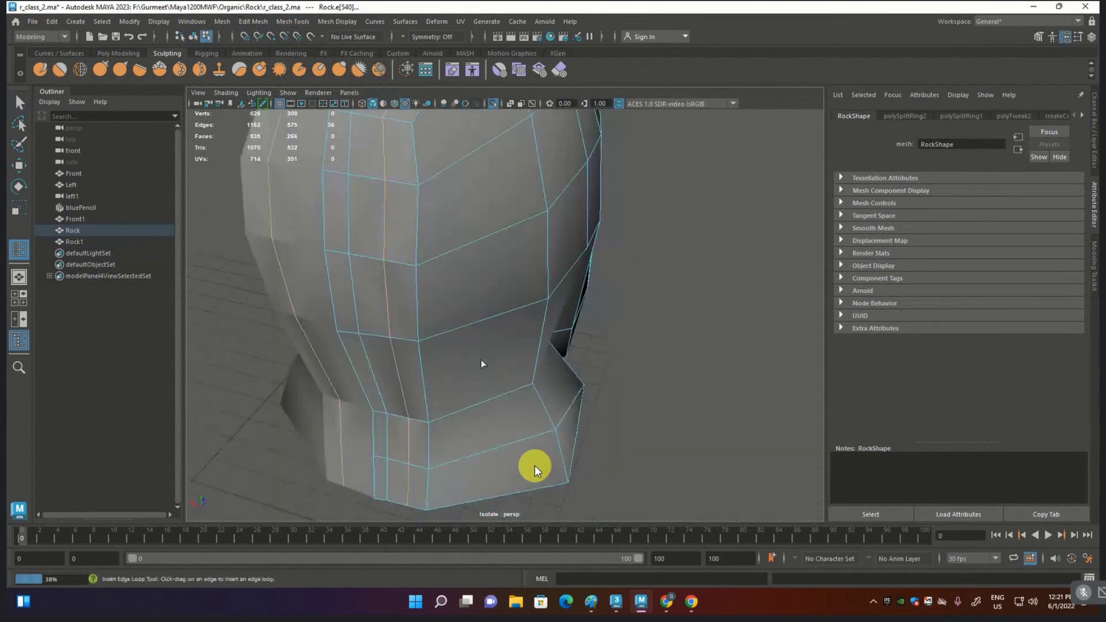
mouse_move(581, 285)
left_mouse_down("alt")
mouse_move(525, 317)
mouse_move(589, 311)
mouse_move(558, 323)
left_mouse_up("alt")
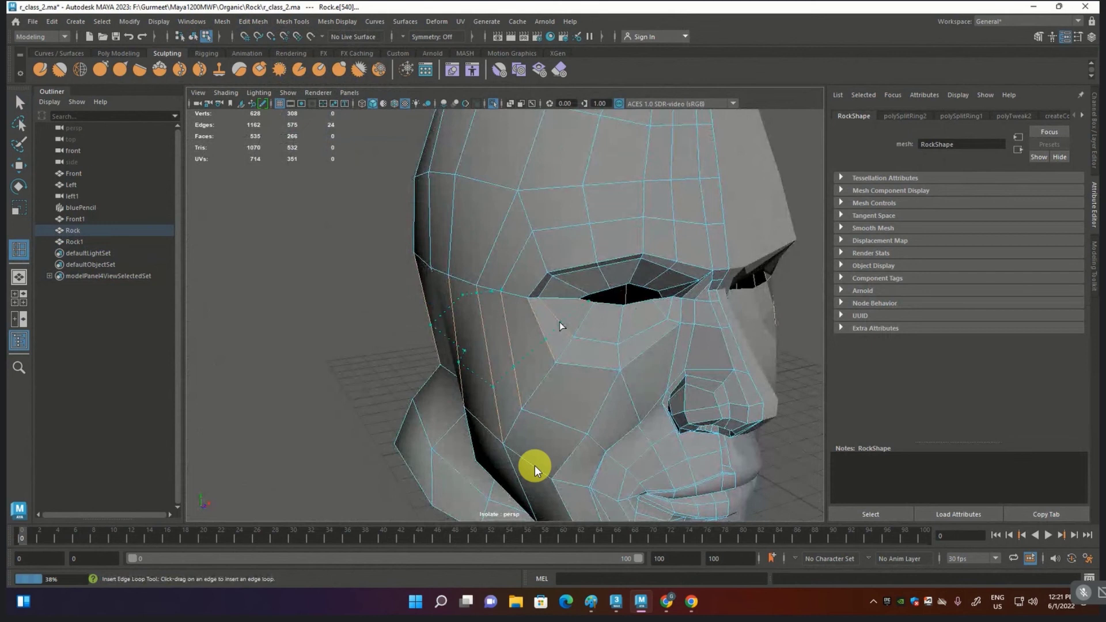
Step: Insert edge loops through the chin and a vertical loop down the cheek
left_click(557, 320)
mouse_move(450, 321)
left_mouse_down("alt")
mouse_move(205, 307)
mouse_move(633, 267)
left_mouse_up("alt")
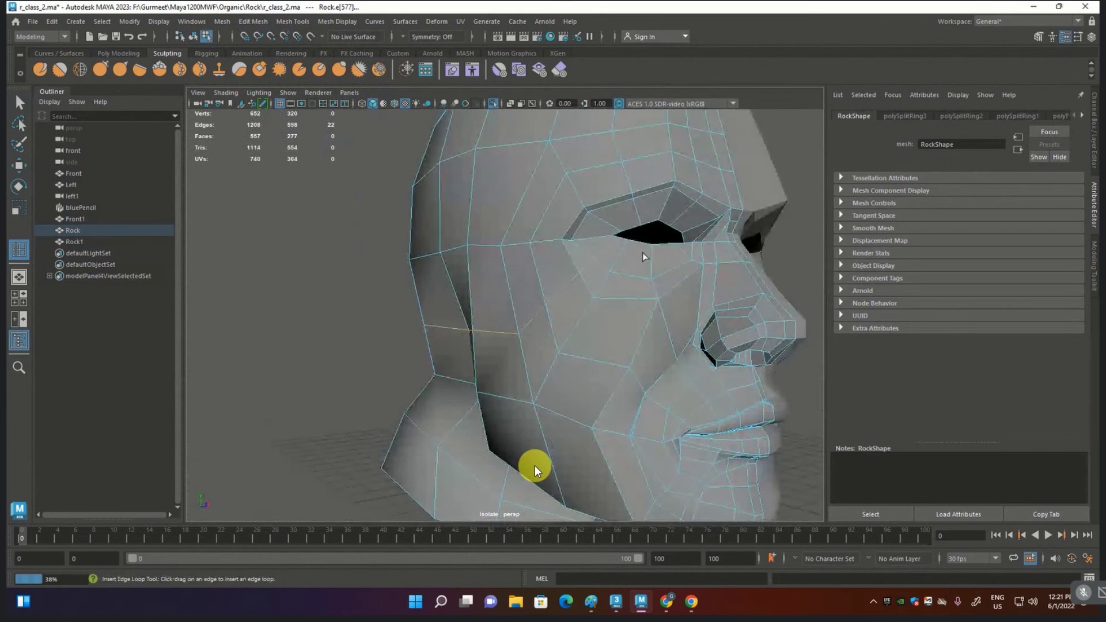
left_click(641, 245)
mouse_move(662, 309)
left_mouse_down("alt")
mouse_move(555, 270)
mouse_move(531, 296)
left_mouse_up("alt")
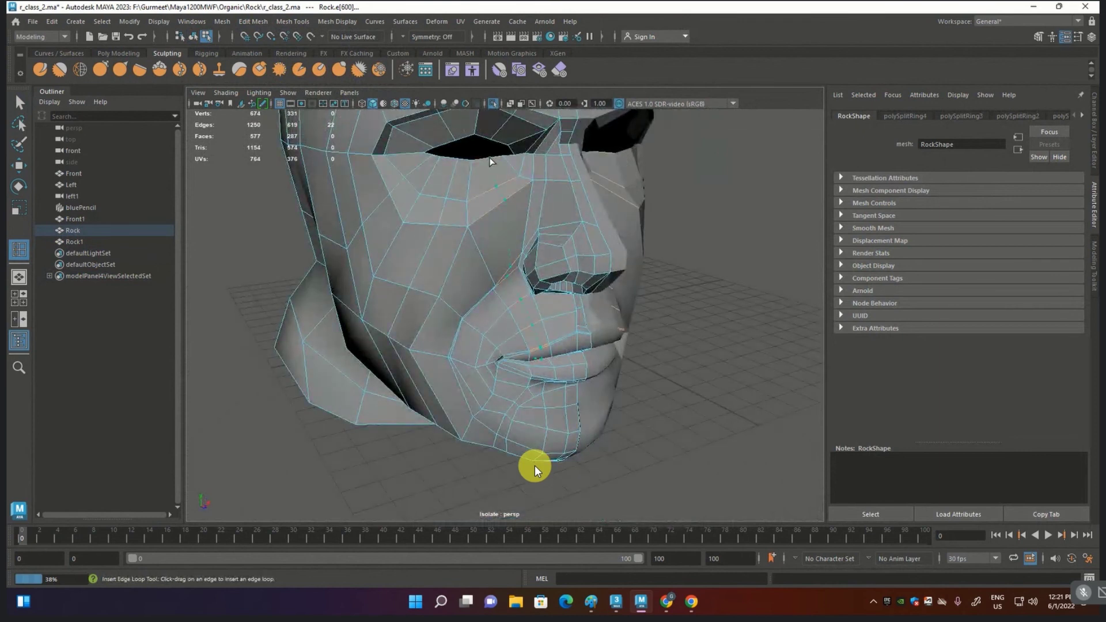
left_click(490, 158)
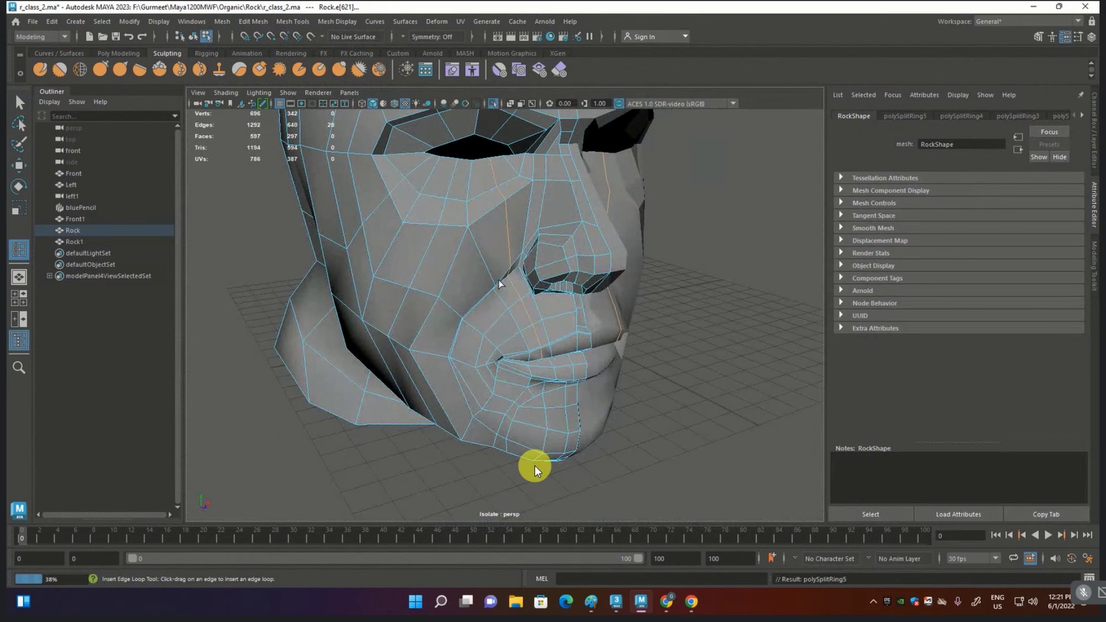
middle_click_drag(486, 323, 522, 352, "alt")
left_click_drag(522, 352, 530, 361, "alt")
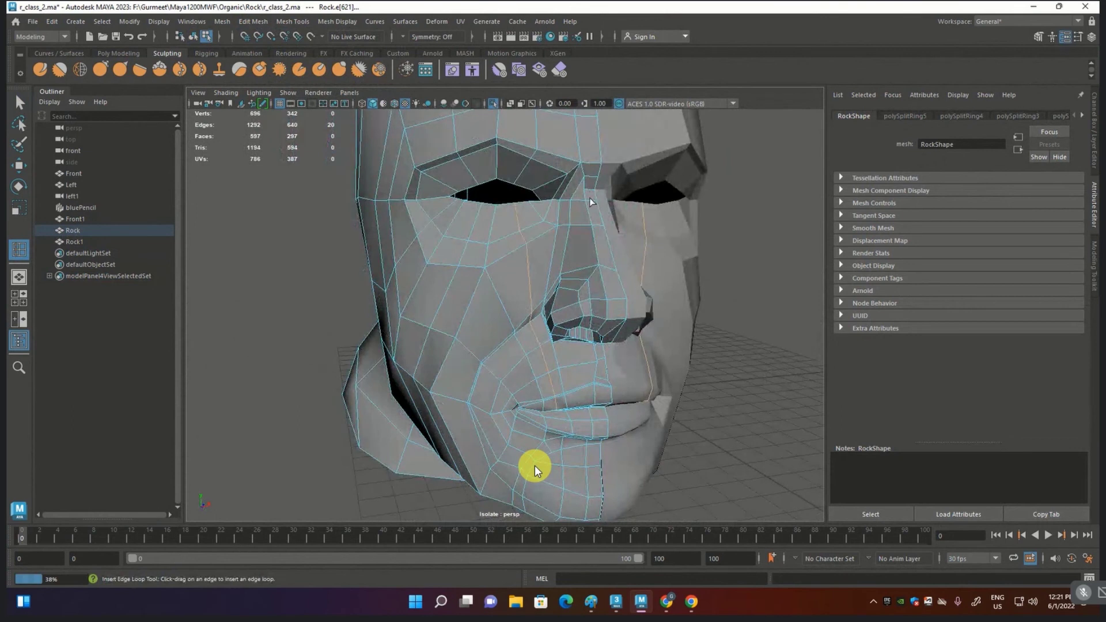
Step: In the front reference view, raise the inner eyebrow vertices slightly
key("space")
key("space")
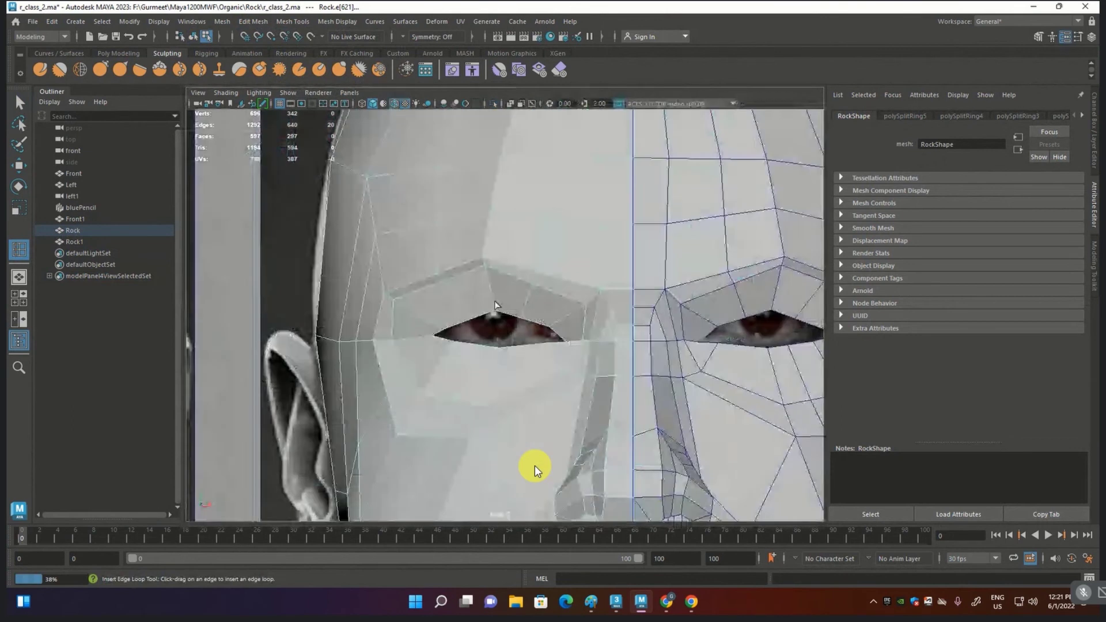
key("F9")
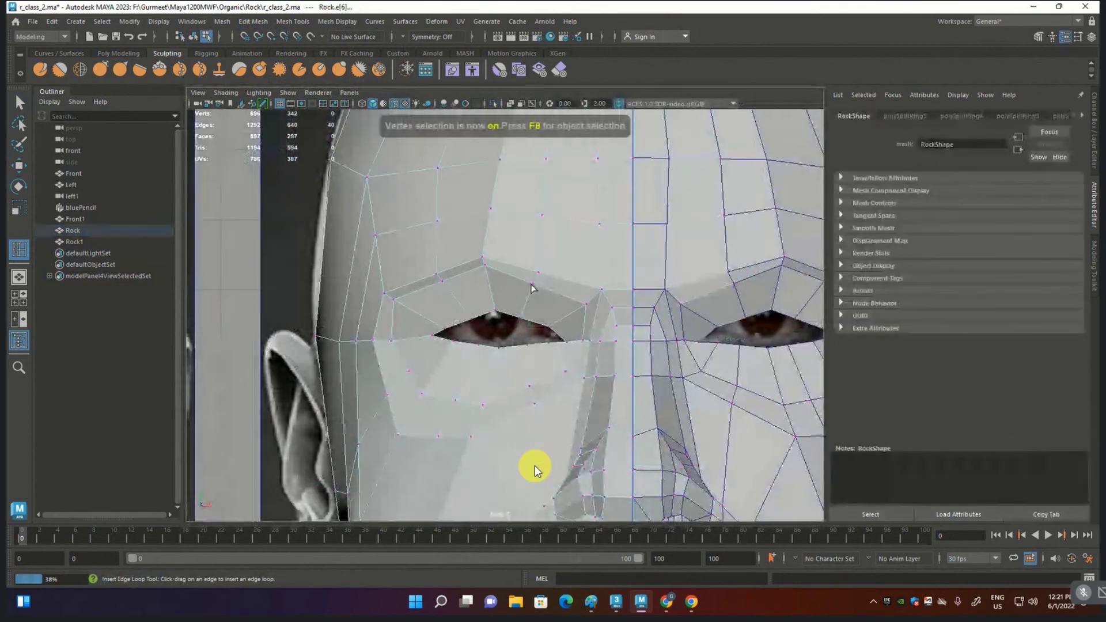
left_click(535, 298)
key("w")
left_click(531, 282)
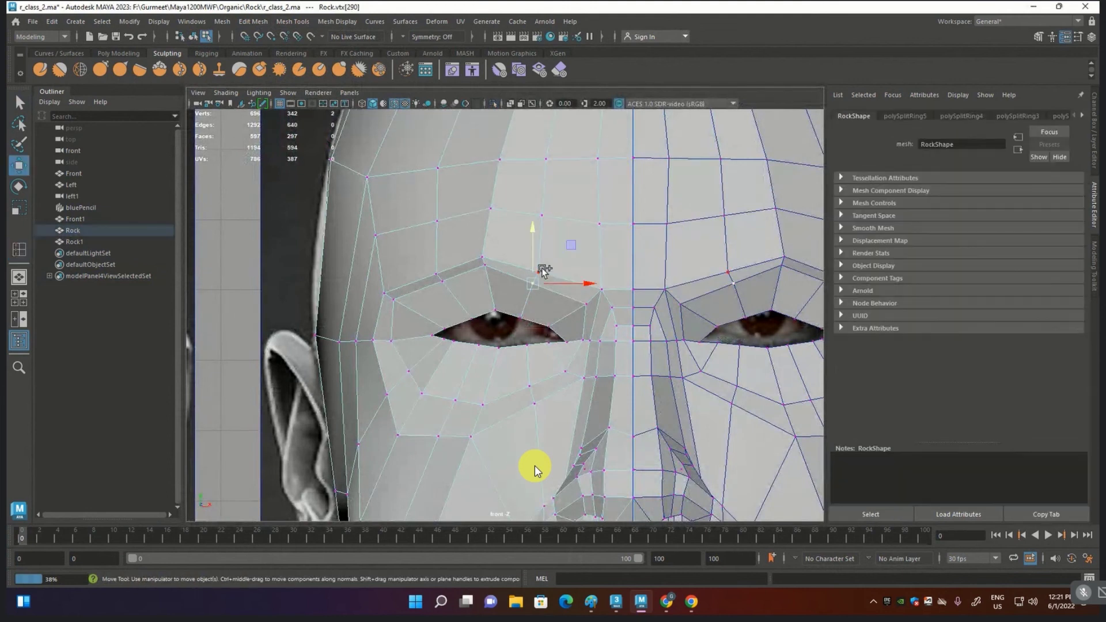
middle_click_drag(575, 243, 579, 244)
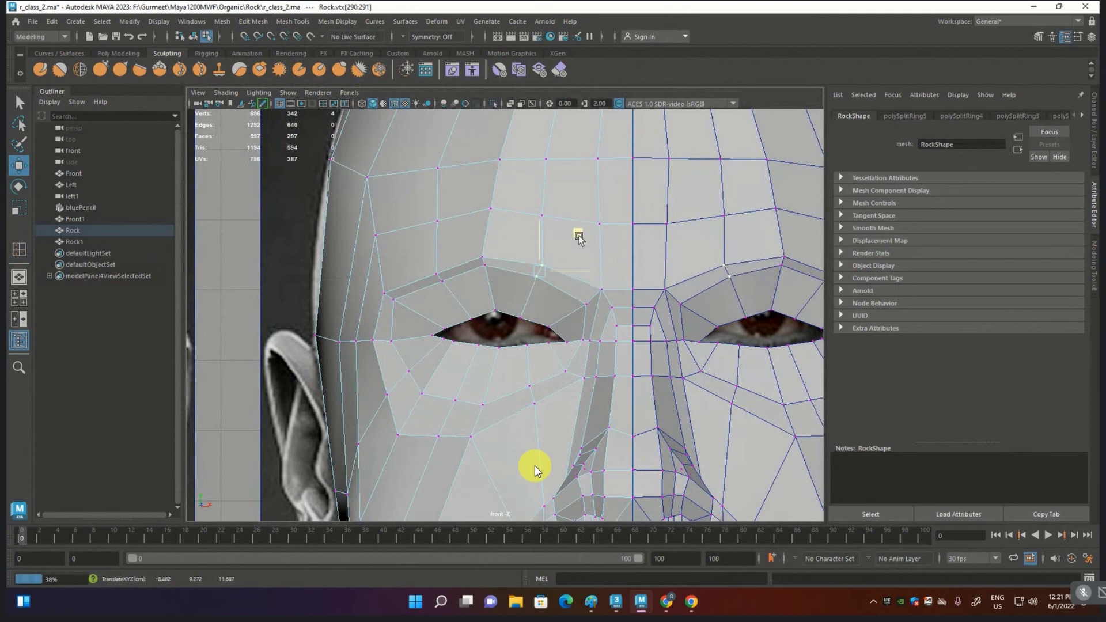
Step: Nudge the outer eyebrow vertices into place over the reference photo
left_click(432, 268)
left_click(442, 283)
left_click(398, 306)
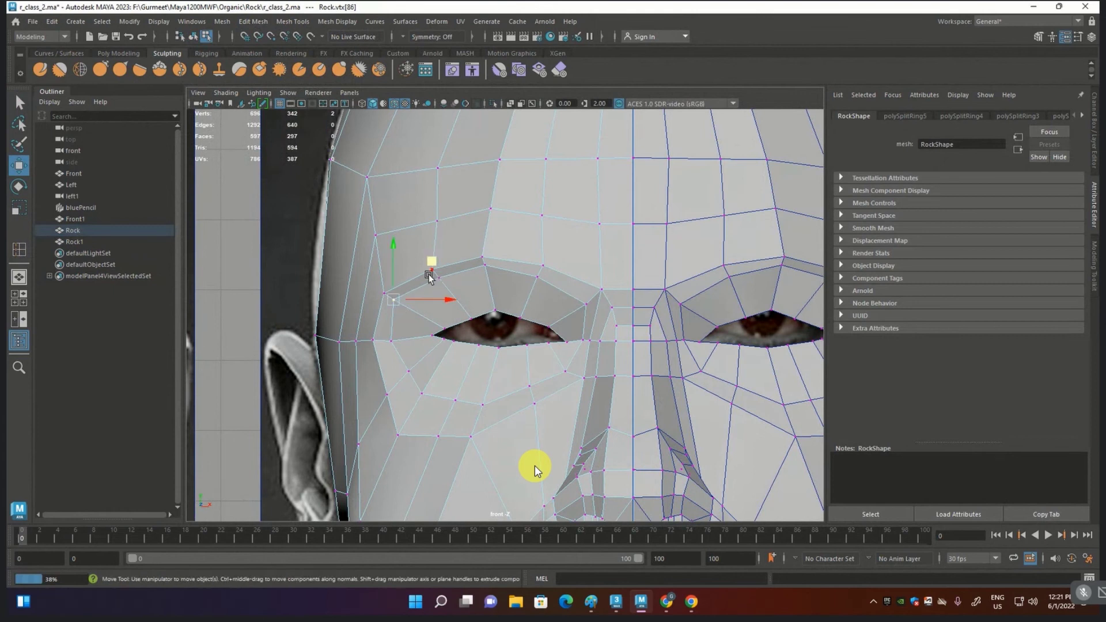
left_click_drag(428, 274, 388, 291)
left_click(388, 291)
left_click(432, 275)
left_click_drag(435, 264, 440, 263)
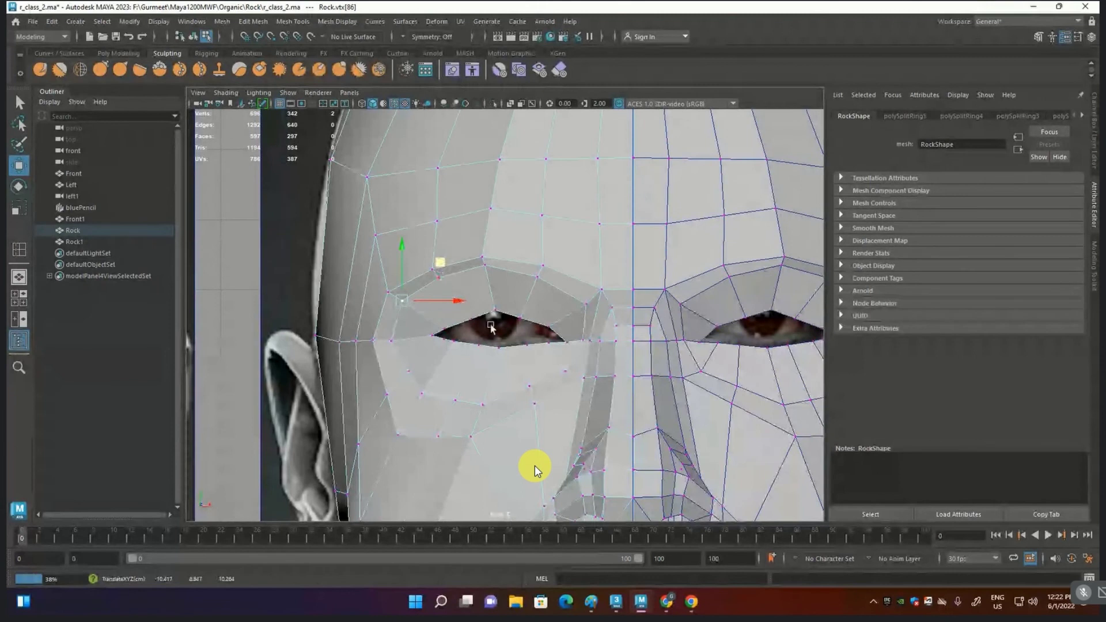
Step: Slide the lower cheek vertices vertically and toward the nose
left_click(533, 406)
mouse_move(530, 407)
left_mouse_down()
mouse_move(531, 377)
mouse_move(576, 372)
left_mouse_up()
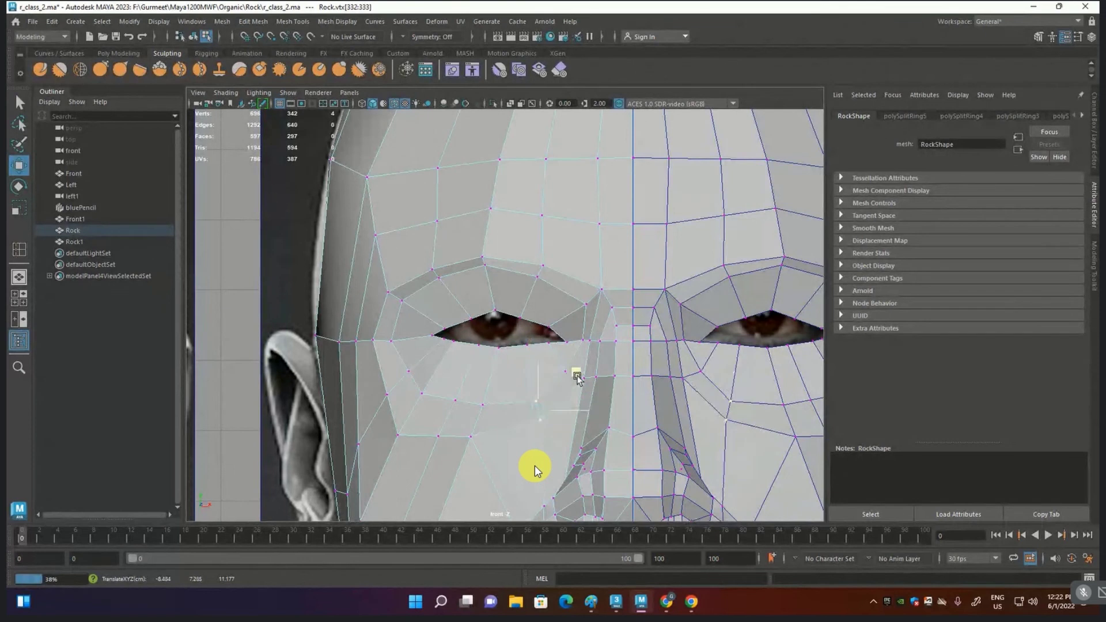
left_click(495, 406)
middle_click_drag(497, 407, 511, 280, "alt")
left_click(469, 380, "shift")
left_click(438, 477, "shift")
left_click(483, 440, "shift")
left_click_drag(509, 367, 538, 361)
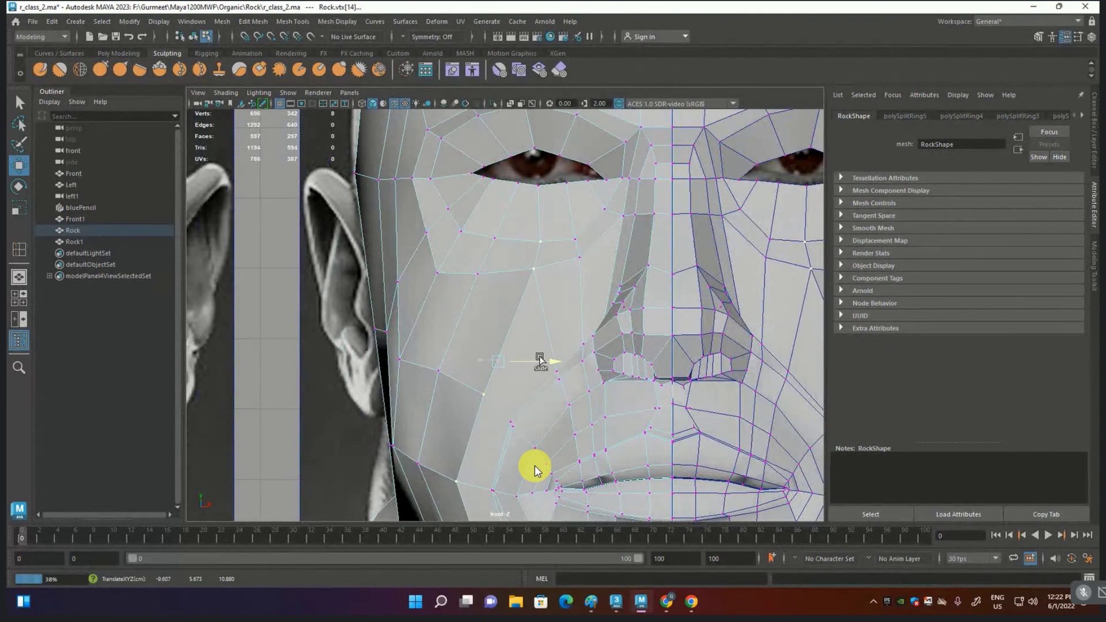
Step: Adjust the upper cheek and under-eye vertices to follow the reference
left_click(535, 271)
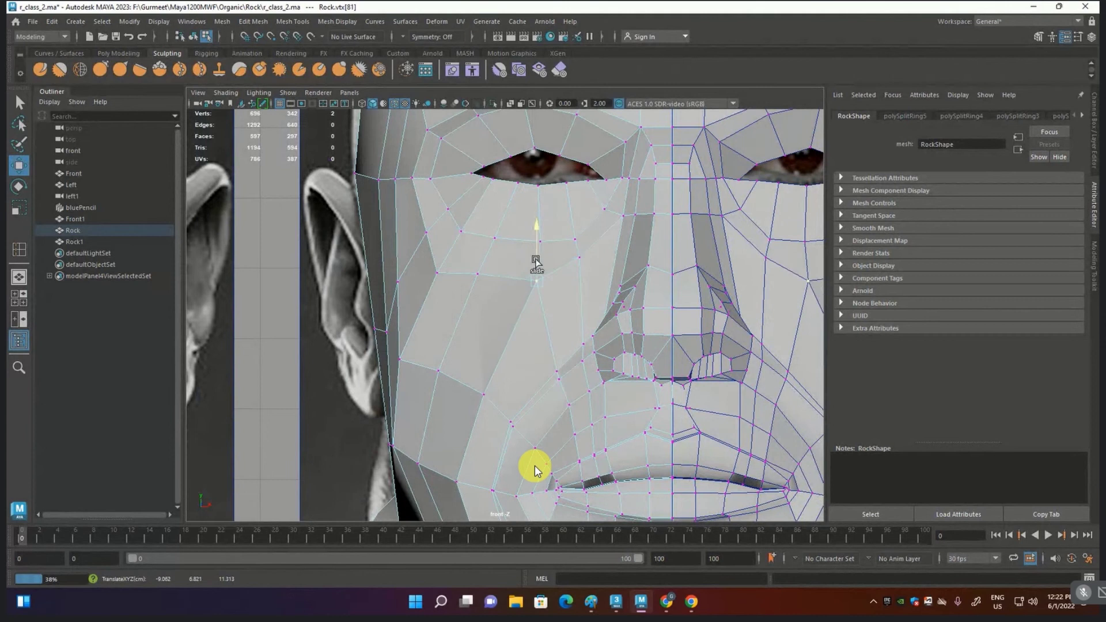
left_click(487, 253)
left_click_drag(488, 254, 536, 247)
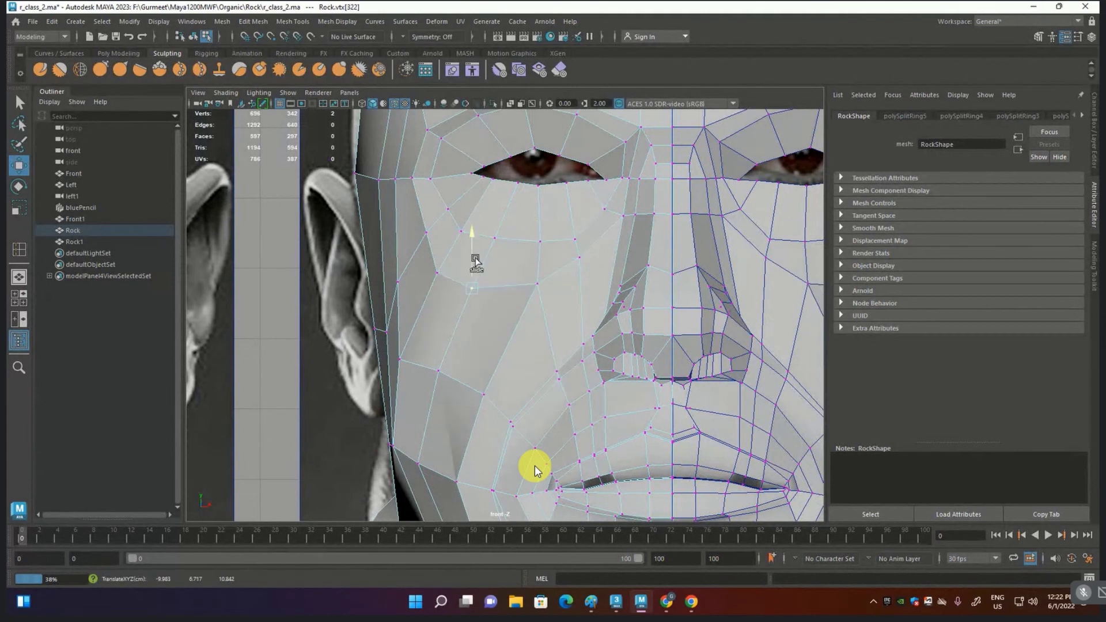
left_click(536, 243)
left_click(494, 236, "shift")
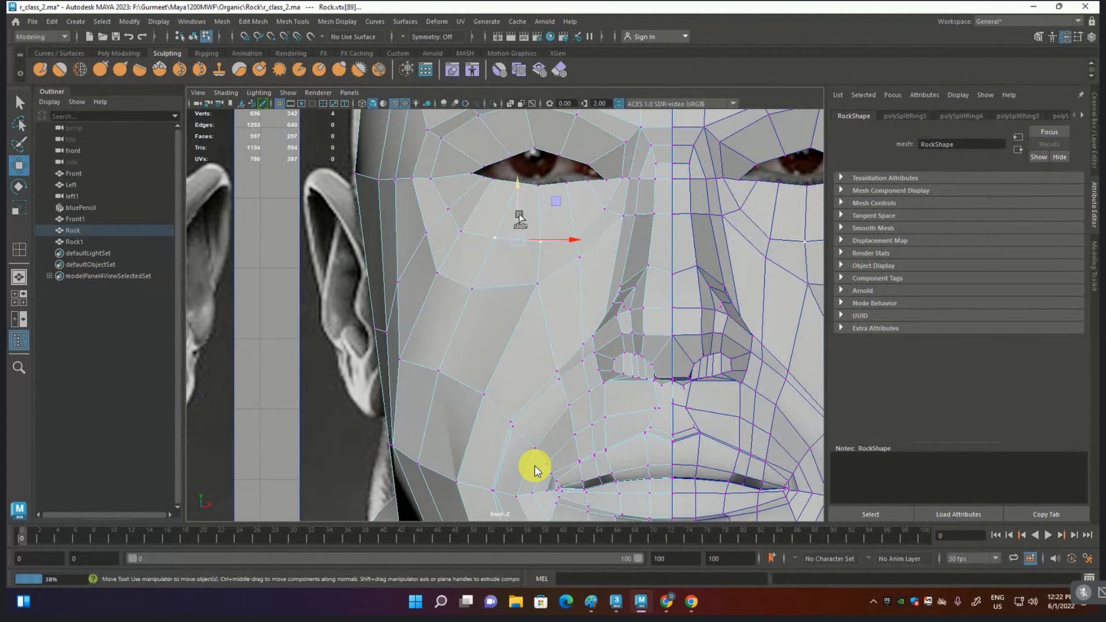
left_click_drag(518, 218, 518, 226)
left_click(538, 285)
left_click_drag(538, 270, 539, 247)
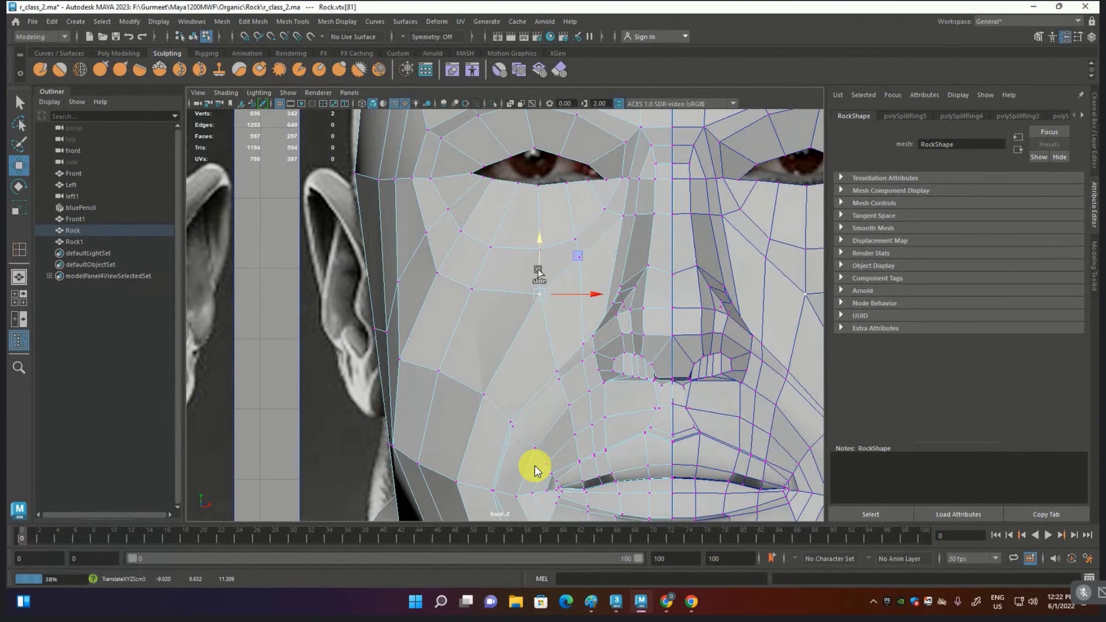
Step: Zoomed in on the left eye, move the upper eyelid vertices up
scroll(544, 291, "down", 5)
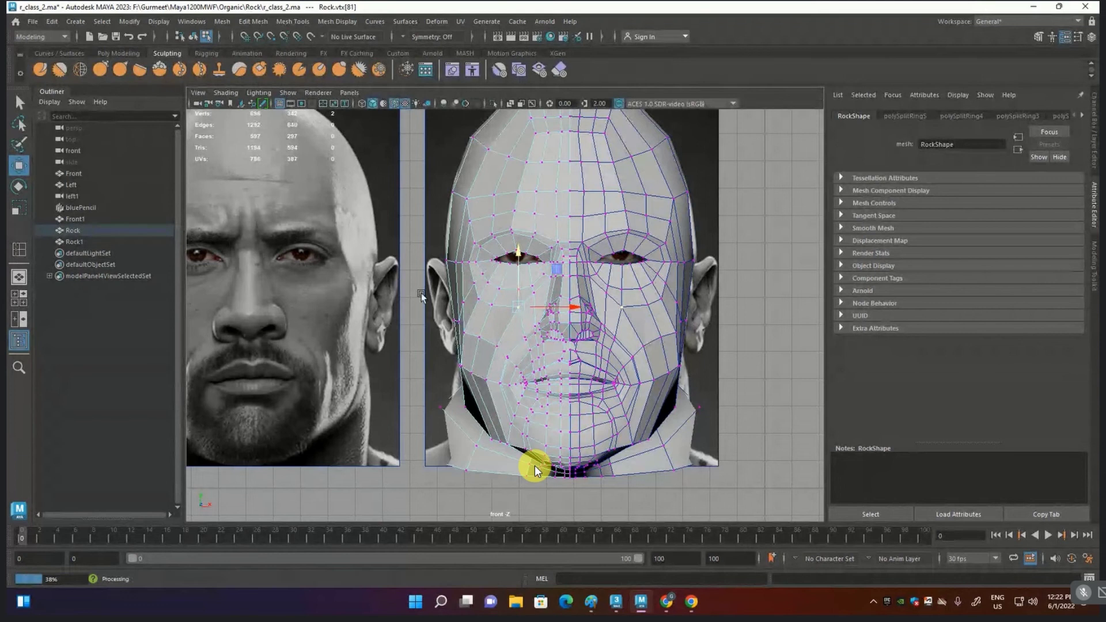
mouse_move(494, 188)
right_mouse_down("alt")
mouse_move(557, 167)
mouse_move(579, 262)
right_mouse_up("alt")
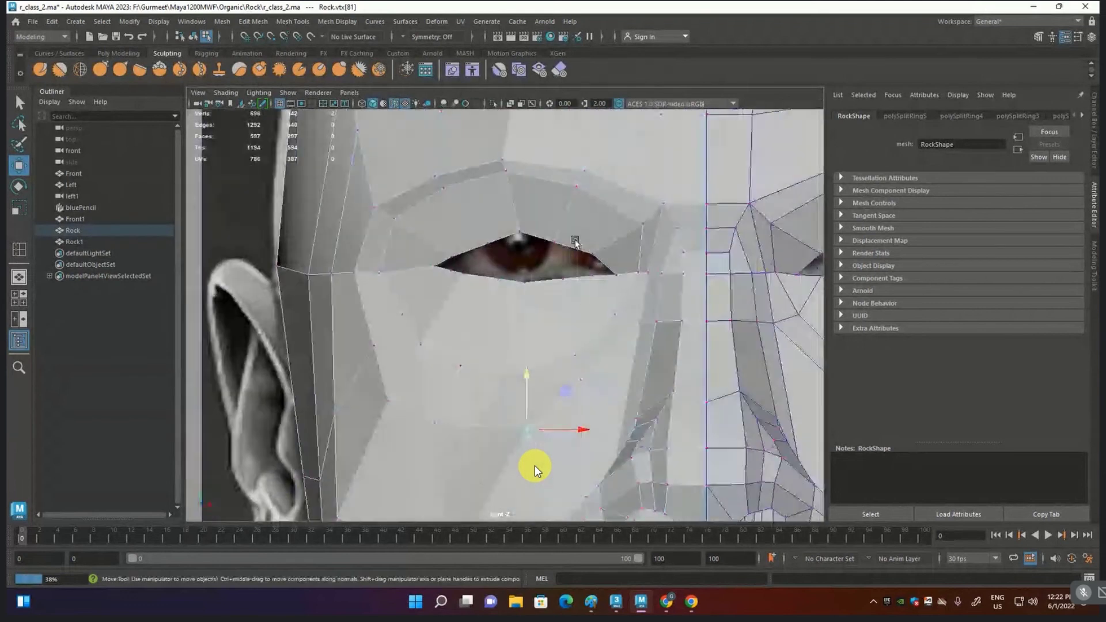
left_click(573, 231)
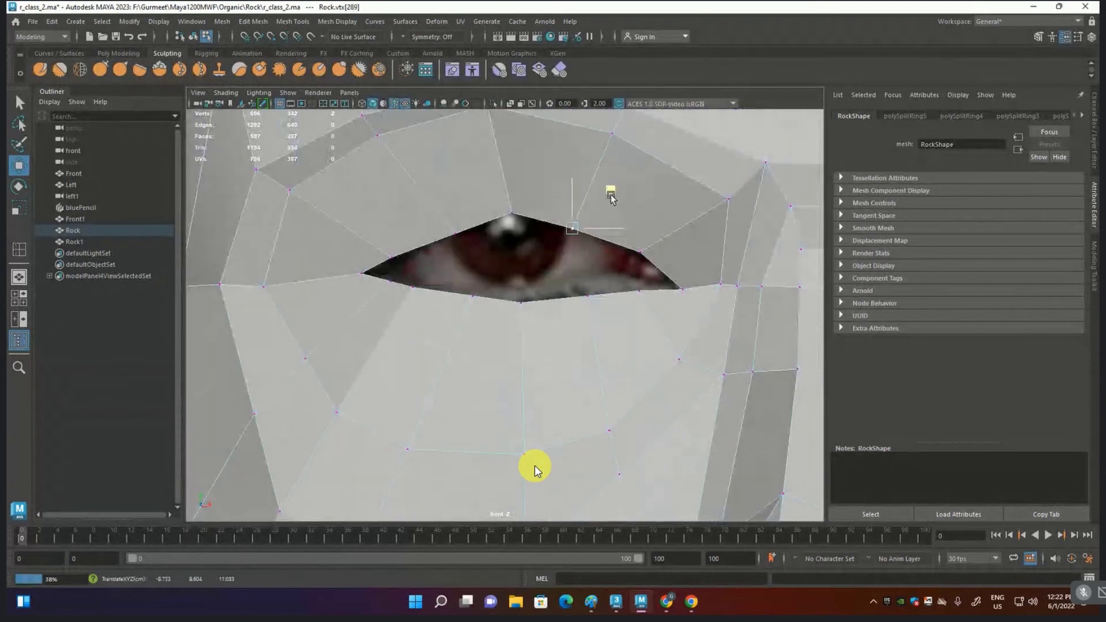
middle_click_drag(611, 198, 617, 186)
left_click(455, 233)
middle_click_drag(494, 192, 489, 191)
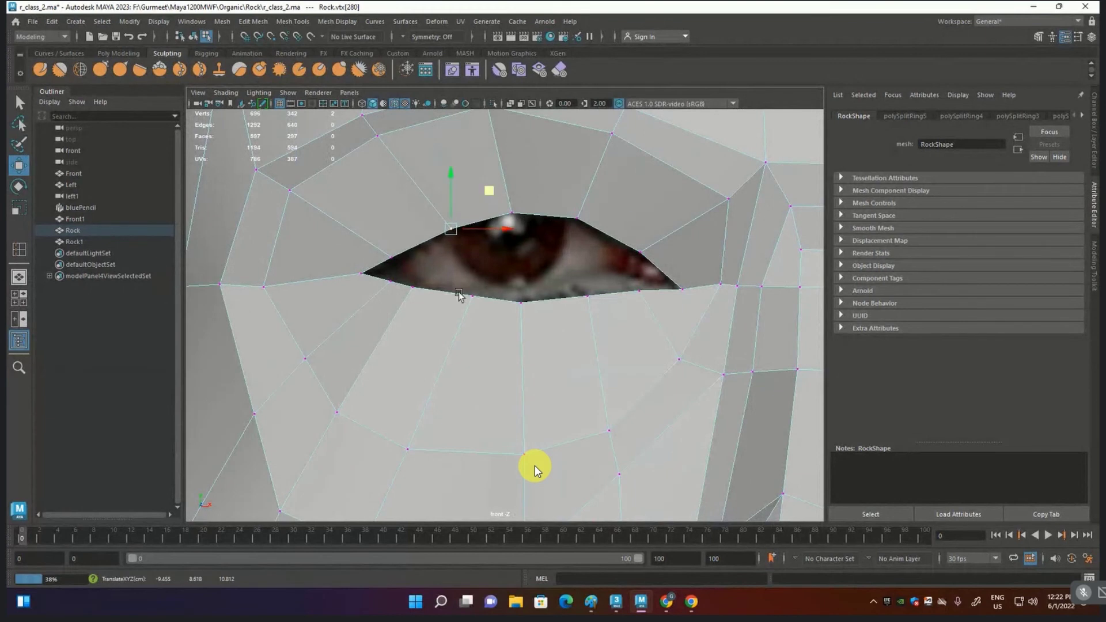
Step: Reshape the lower eyelid: inner vertex right, centre raised, outer vertices nudged left
left_click(412, 286)
middle_click_drag(453, 257, 466, 255)
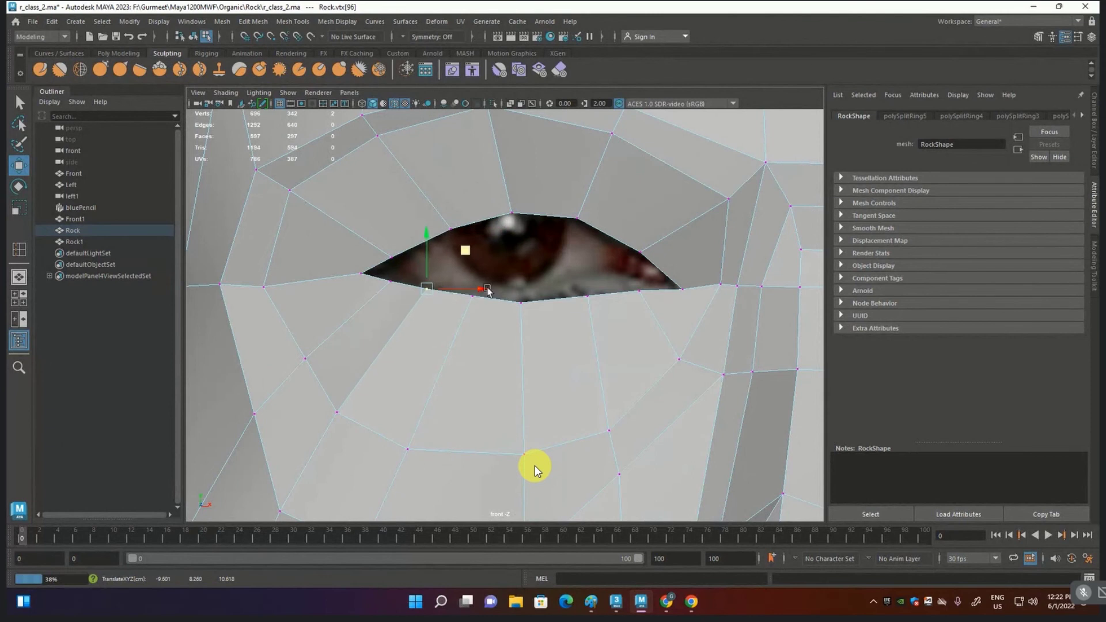
left_click(521, 302)
middle_click_drag(522, 281, 522, 274)
left_click(629, 283)
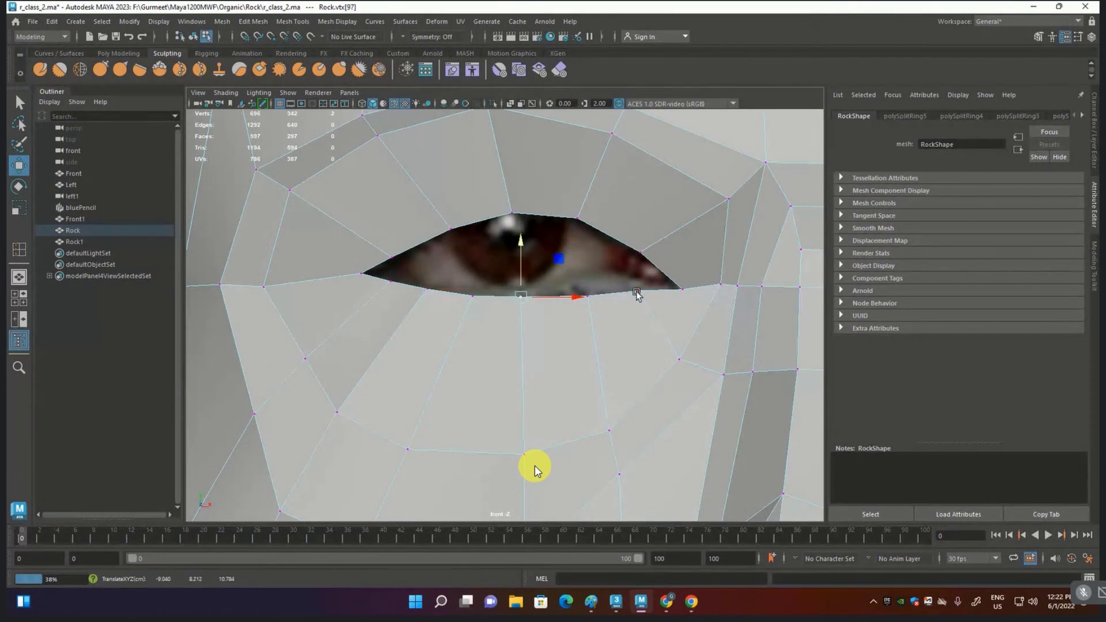
middle_click_drag(667, 247, 665, 246)
left_click(648, 294)
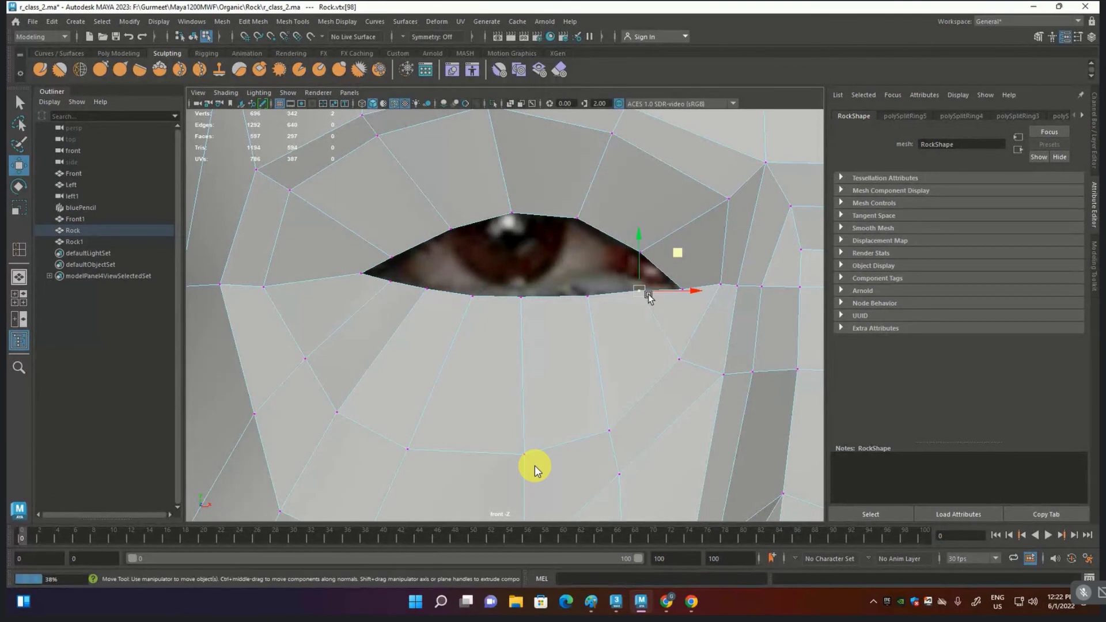
middle_click_drag(668, 252, 666, 254)
Step: Reposition the nose-bridge vertex upward to match the photo
scroll(665, 253, "down", 4)
scroll(576, 288, "down", 4)
scroll(569, 304, "up", 3)
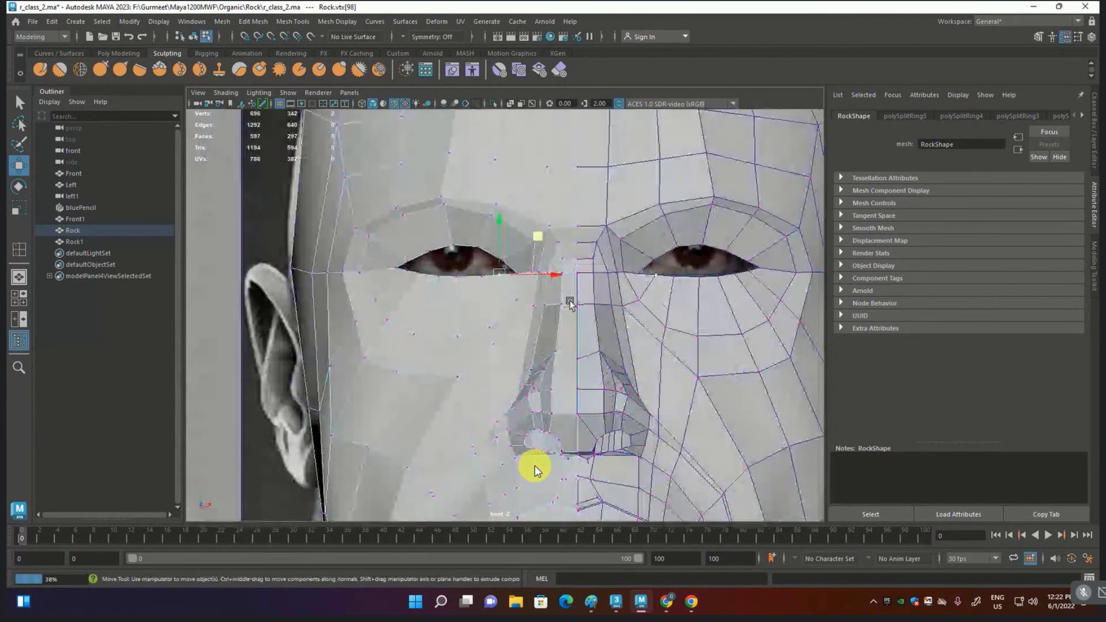
left_click(578, 350)
middle_click_drag(579, 346, 584, 322)
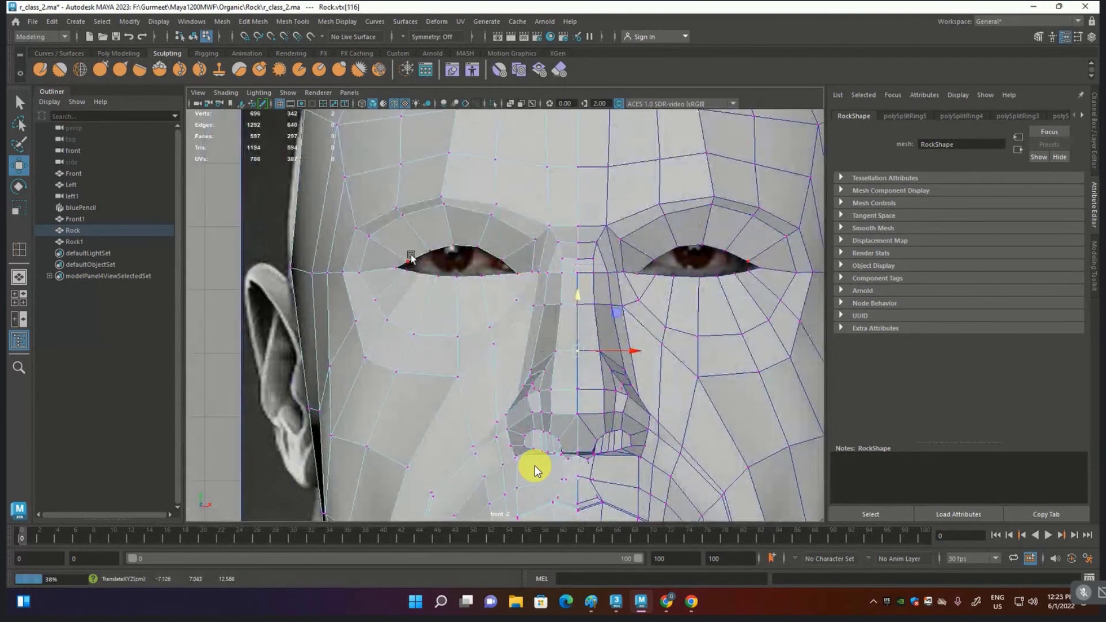
scroll(534, 469, "down", 4)
Step: Preview the head smoothed and enlarge the perspective view to see the whole head
key("3")
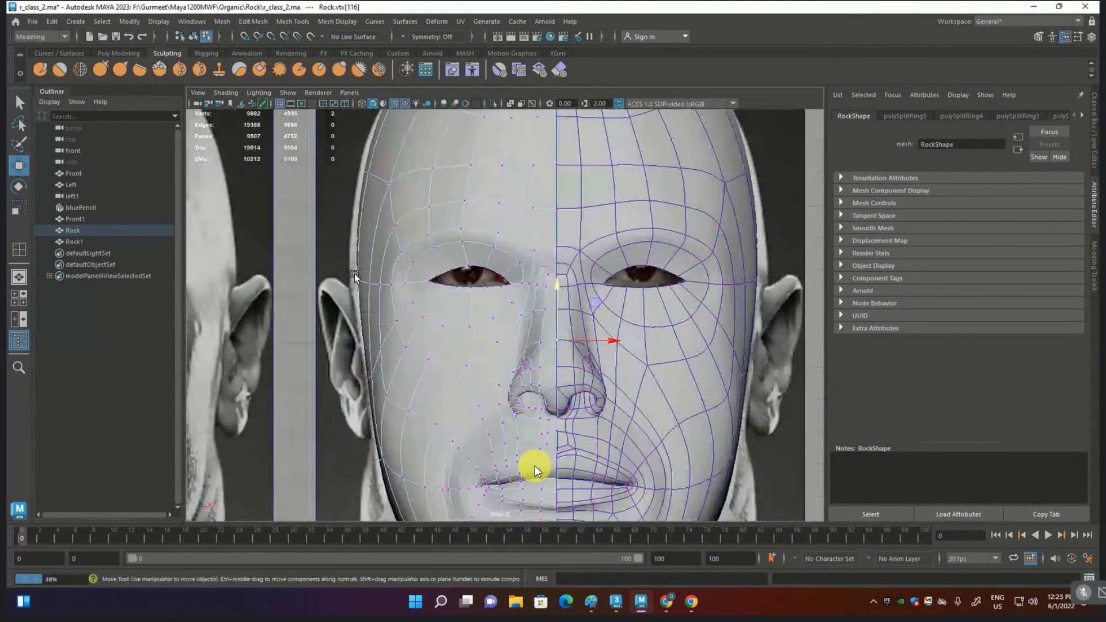
scroll(355, 274, "up", 3)
key("space")
key("space")
mouse_move(733, 217)
left_mouse_down("alt")
mouse_move(617, 312)
mouse_move(746, 292)
mouse_move(583, 302)
mouse_move(678, 318)
left_mouse_up("alt")
right_click_drag(678, 317, 493, 364, "alt")
scroll(517, 367, "up", 2)
Step: Slide two vertical vertex loops across the side of the head
left_click(493, 313)
double_click(488, 493, "shift")
middle_click_drag(504, 410, 530, 387, "shift")
left_click(480, 323)
double_click(473, 484, "shift")
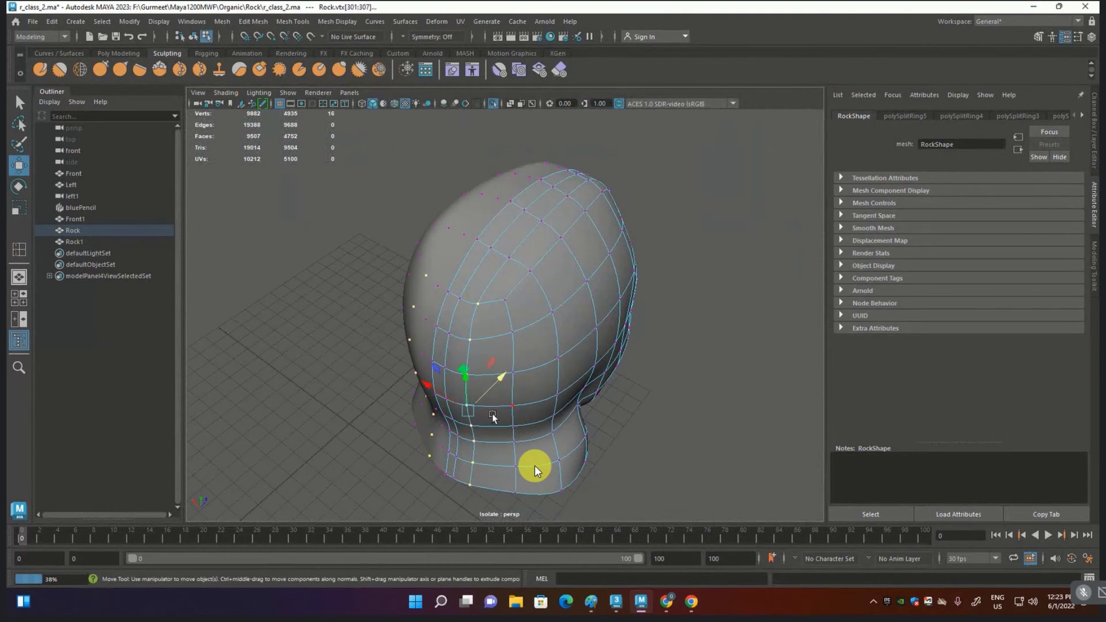
mouse_move(492, 413)
middle_mouse_down("shift")
mouse_move(494, 391)
mouse_move(512, 386)
middle_mouse_up("shift")
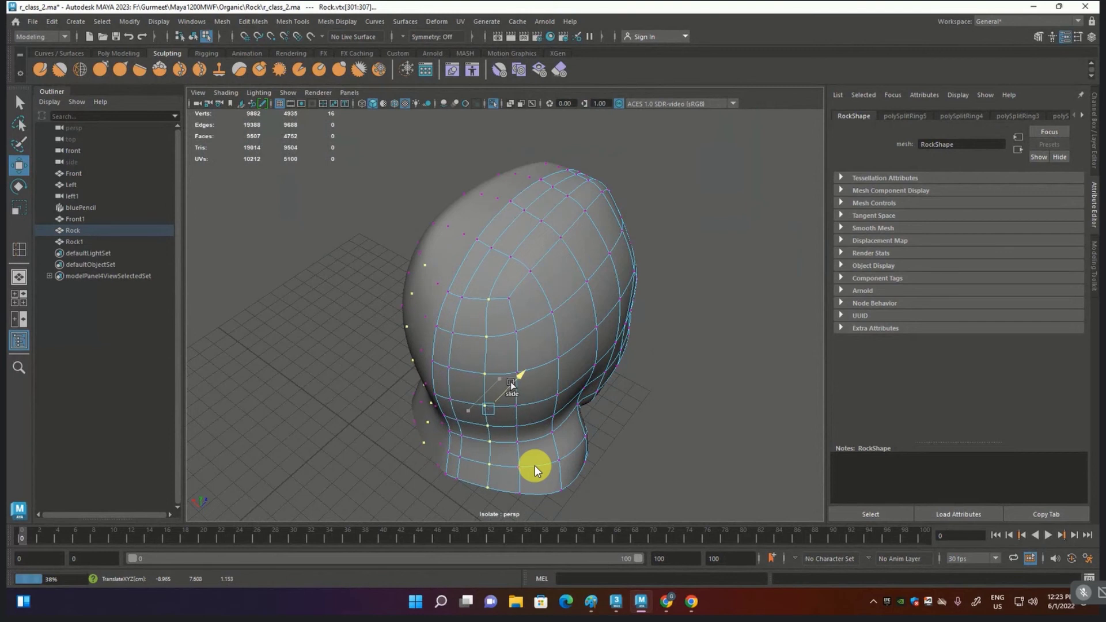
left_click_drag(511, 385, 529, 433, "alt")
mouse_move(576, 491)
left_mouse_down("alt")
mouse_move(552, 482)
mouse_move(619, 456)
mouse_move(561, 178)
mouse_move(518, 314)
left_mouse_up("alt")
Step: Move the crown vertices to round off the top of the cranium
left_click_drag(539, 233, 517, 284)
left_click(530, 234)
mouse_move(530, 234)
left_mouse_down("alt")
mouse_move(587, 256)
mouse_move(576, 216)
left_mouse_up("alt")
left_click_drag(547, 264, 550, 262)
left_click(555, 231)
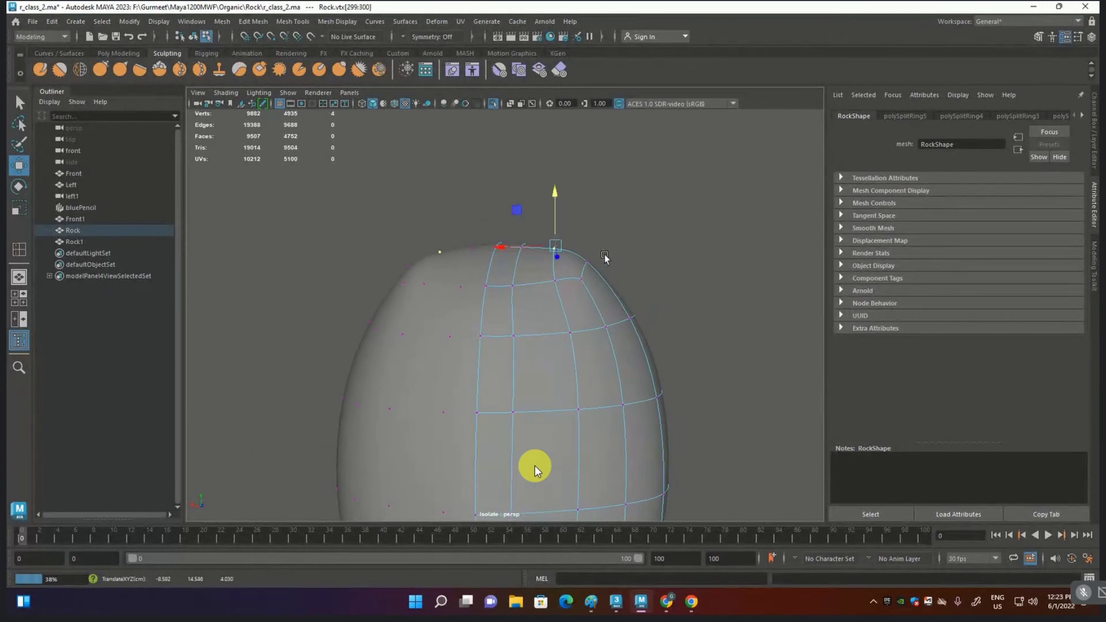
left_click(580, 278)
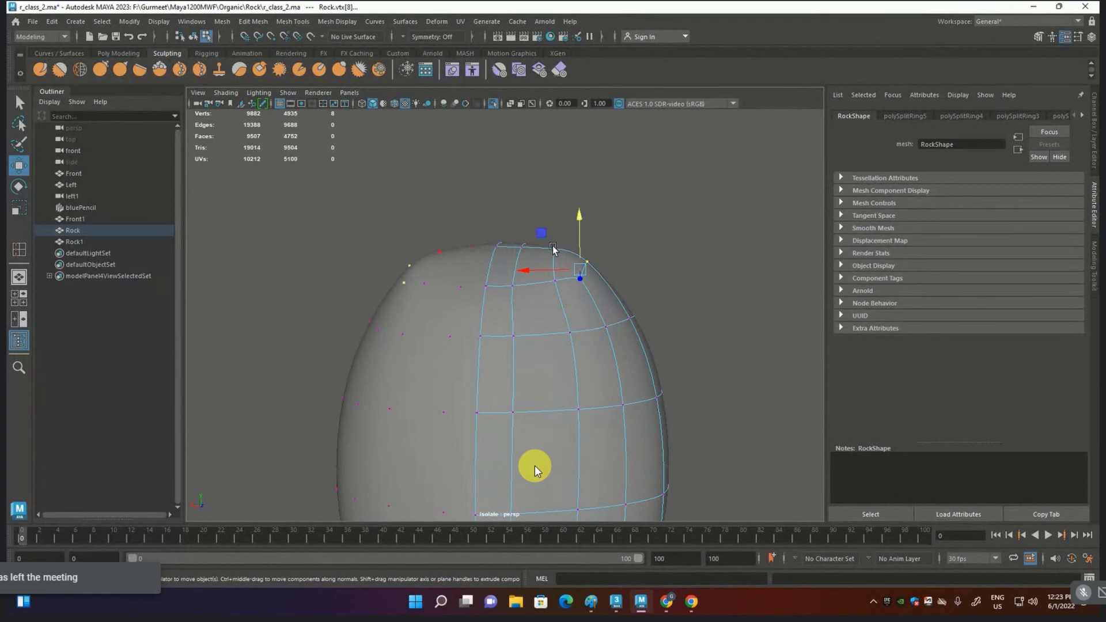
left_click_drag(541, 233, 543, 245)
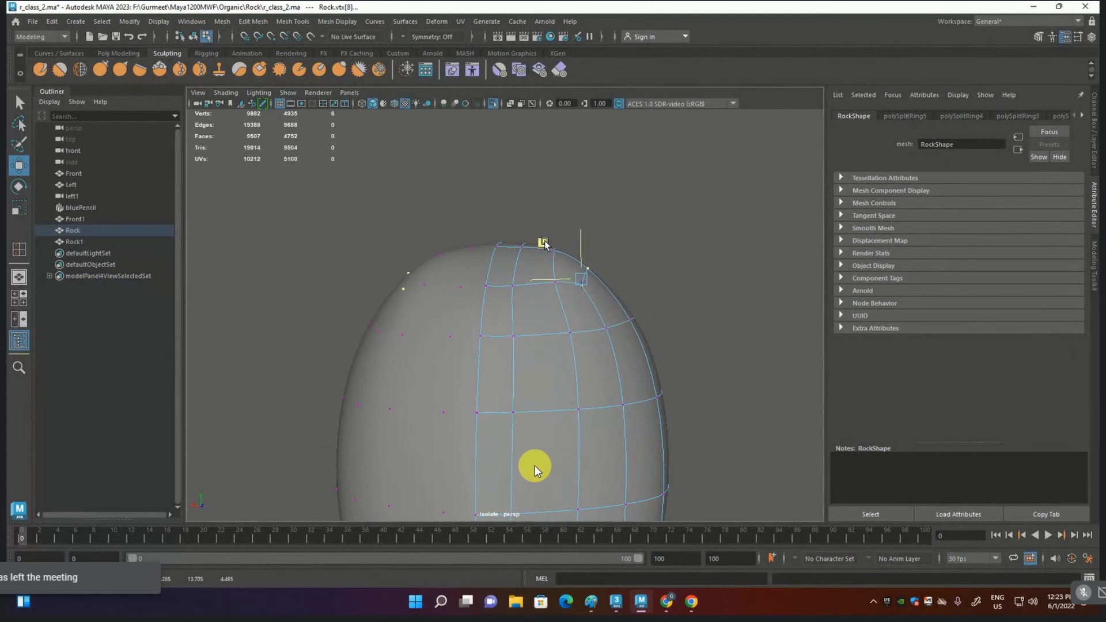
mouse_move(625, 292)
left_mouse_down("alt")
mouse_move(497, 309)
mouse_move(413, 272)
left_mouse_up("alt")
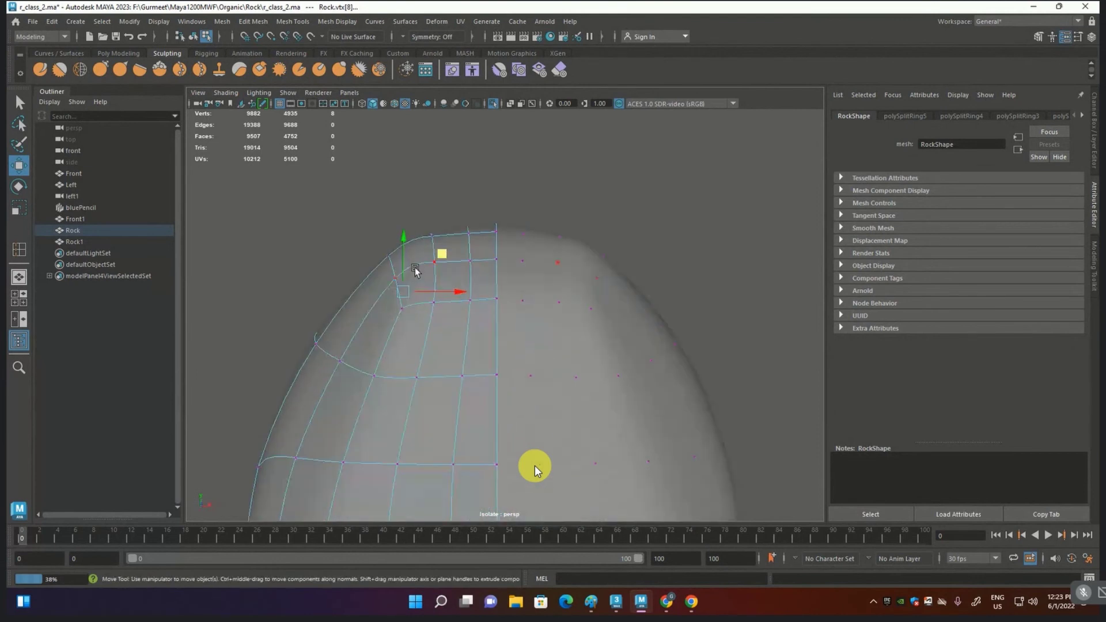
mouse_move(441, 254)
left_mouse_down()
mouse_move(428, 264)
mouse_move(438, 259)
left_mouse_up()
Step: Slide a row of cranium vertices along the surface and orbit to check the shape
left_click_drag(465, 360, 575, 336, "alt")
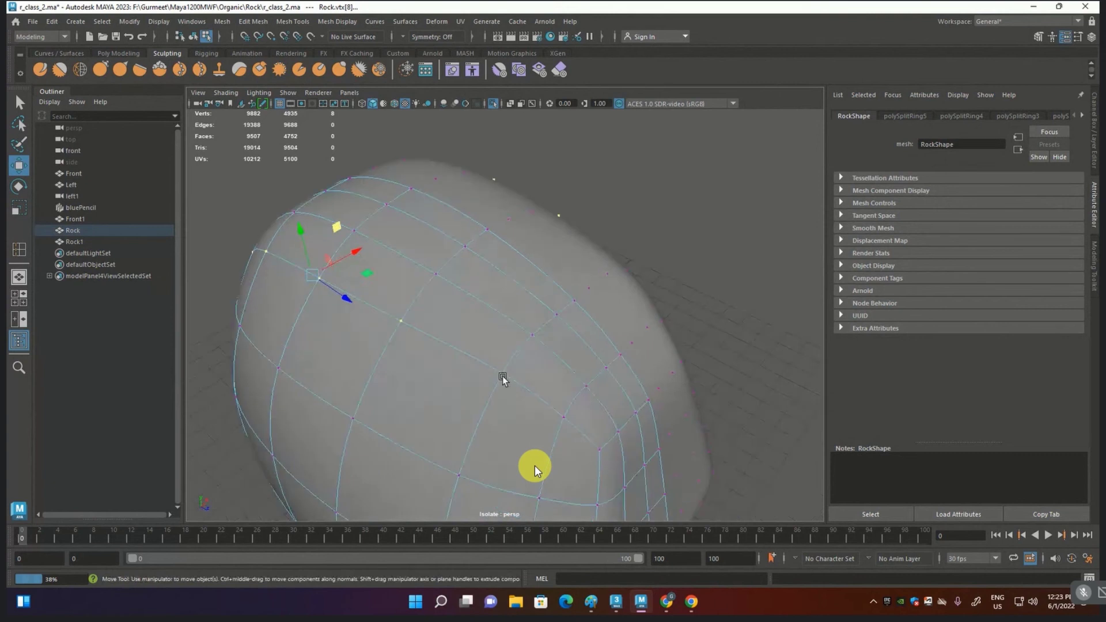
left_click(567, 329)
mouse_move(417, 326)
left_mouse_down("alt")
mouse_move(529, 313)
mouse_move(490, 329)
left_mouse_up("alt")
mouse_move(271, 349)
left_mouse_down("alt")
mouse_move(488, 375)
mouse_move(409, 385)
mouse_move(459, 316)
mouse_move(509, 326)
mouse_move(489, 222)
mouse_move(476, 234)
left_mouse_up("alt")
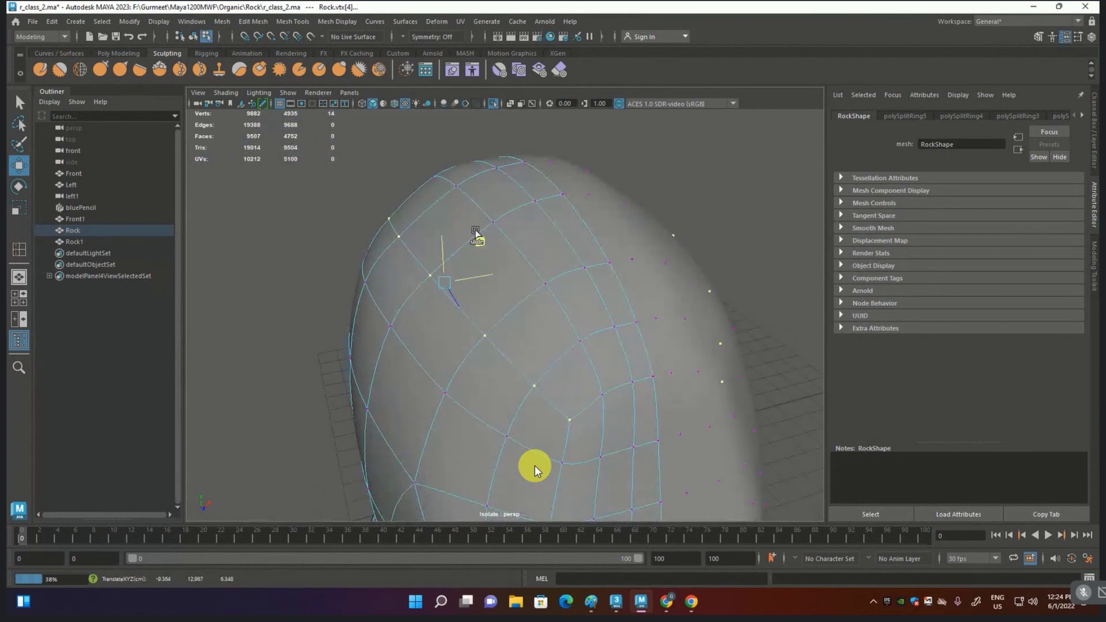
left_click(599, 406)
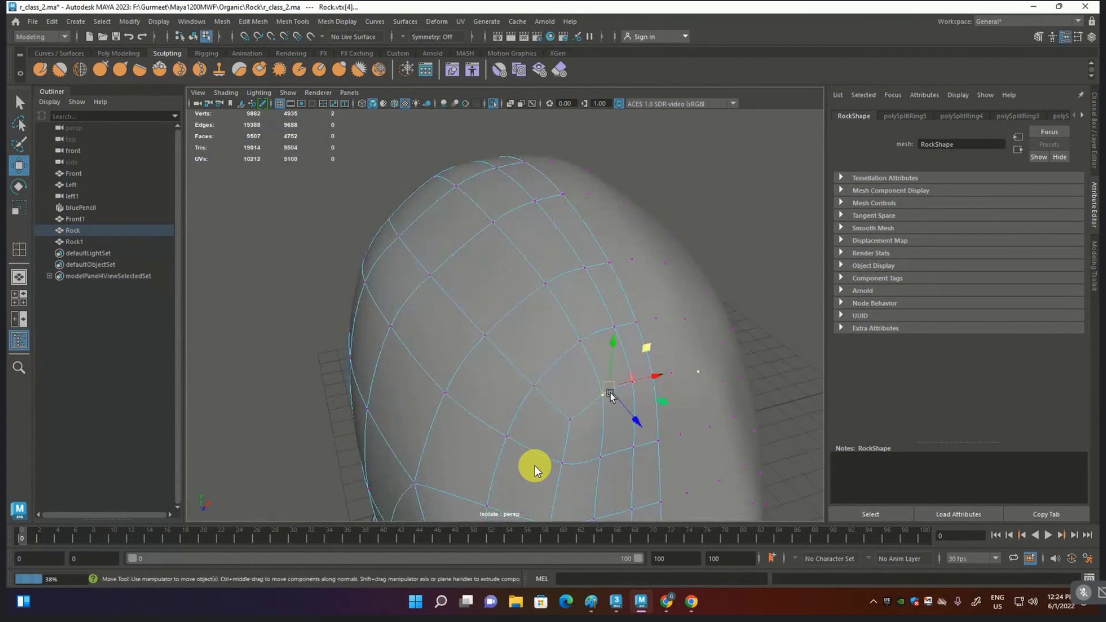
left_click_drag(452, 374, 603, 357, "alt")
double_click(254, 390, "shift")
middle_click_drag(437, 256, 451, 262, "ctrl+shift")
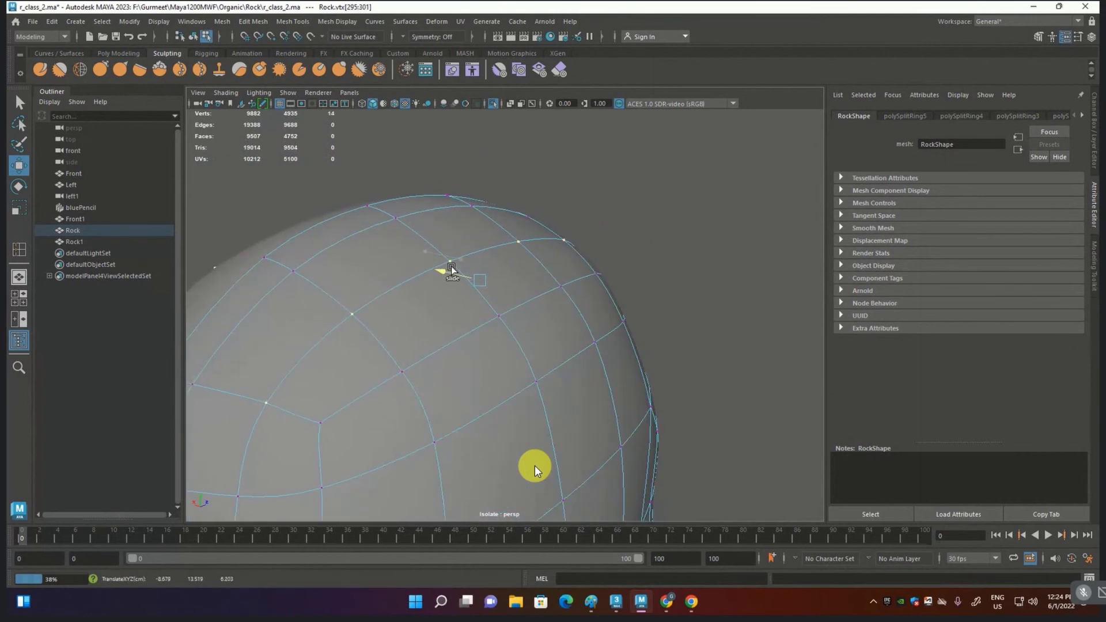
scroll(451, 259, "down", 5)
mouse_move(451, 259)
left_mouse_down("alt")
mouse_move(406, 360)
mouse_move(319, 340)
mouse_move(343, 357)
mouse_move(563, 420)
left_mouse_up("alt")
scroll(557, 385, "up", 5)
mouse_move(496, 312)
left_mouse_down("alt")
mouse_move(513, 353)
mouse_move(593, 389)
mouse_move(564, 334)
mouse_move(564, 403)
mouse_move(543, 362)
mouse_move(570, 339)
mouse_move(481, 235)
left_mouse_up("alt")
Step: Grow a selection across the brow top and move those vertices down and left
left_click(543, 361)
key("shift+period")
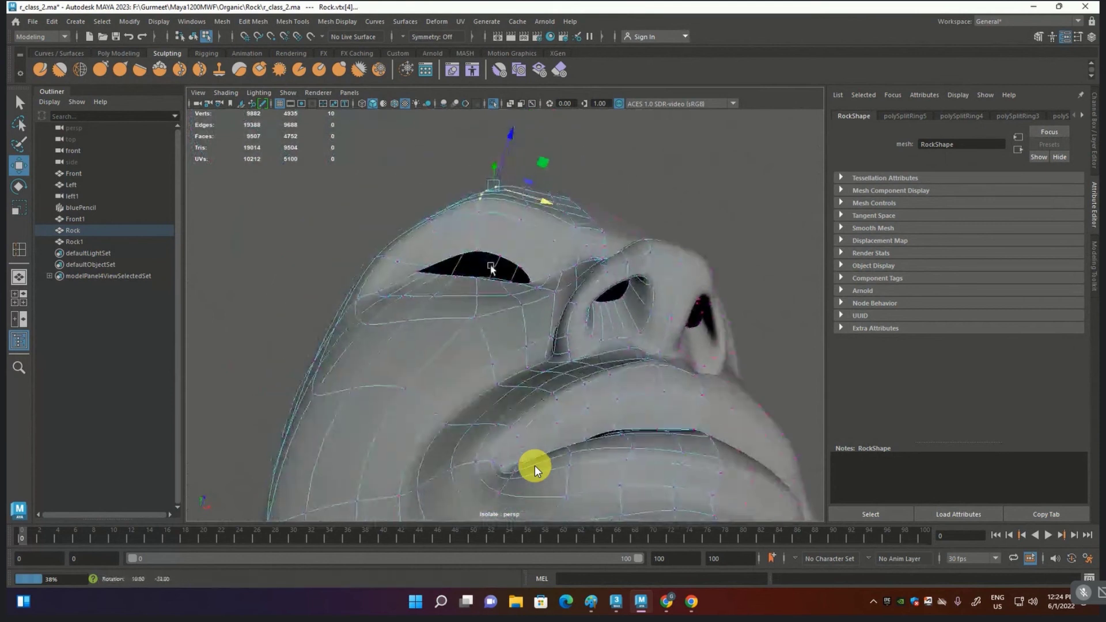
right_click_drag(478, 245, 585, 219, "alt")
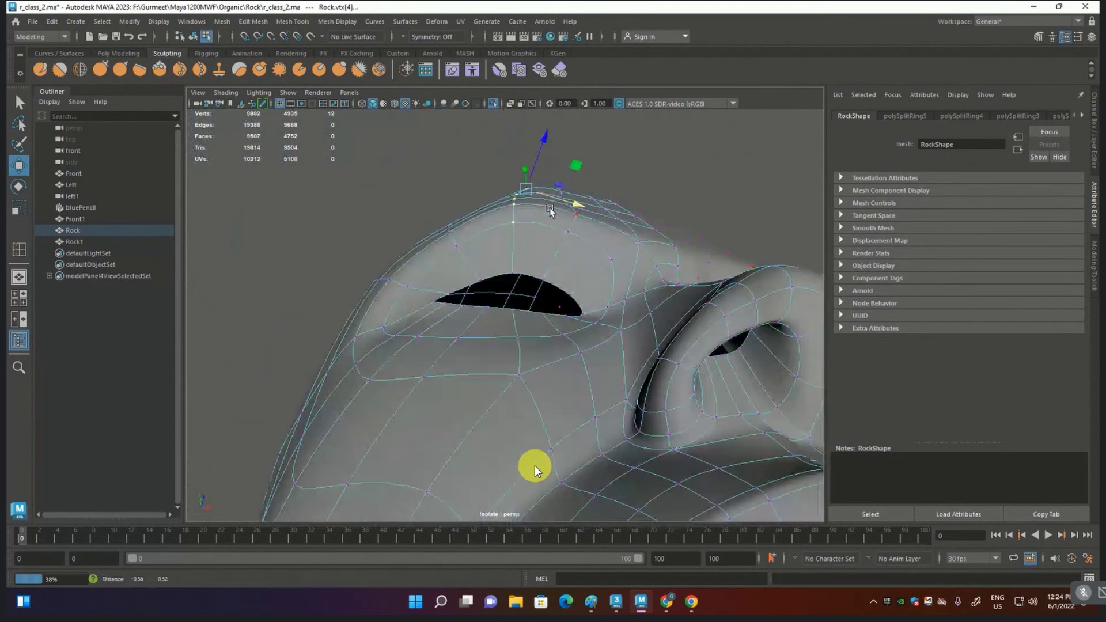
left_click_drag(585, 219, 618, 175, "alt")
middle_click_drag(618, 174, 610, 188)
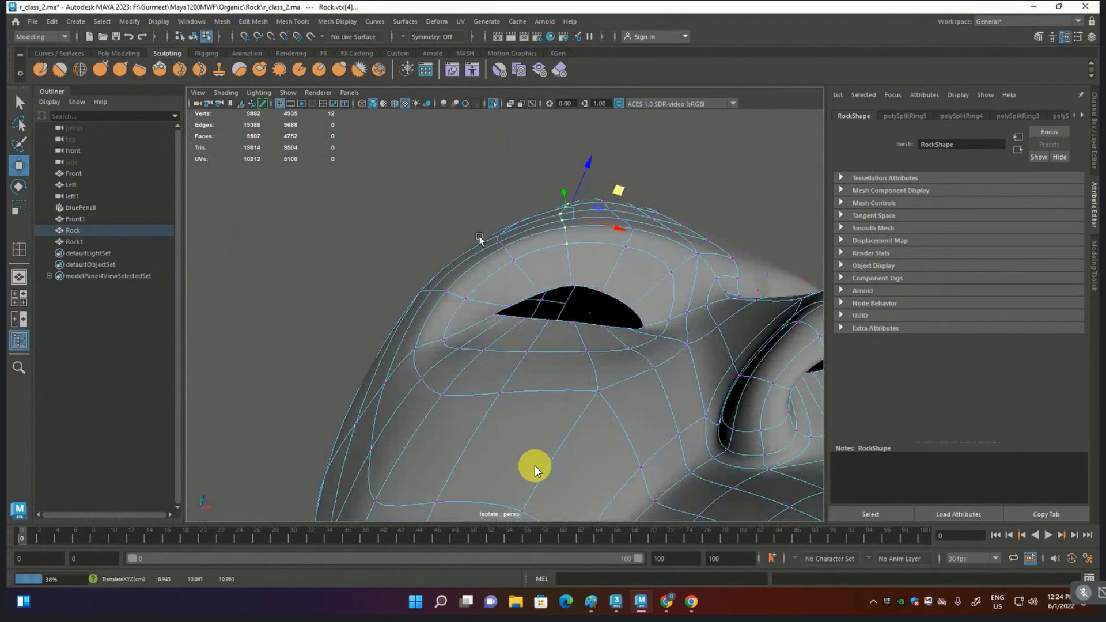
mouse_move(486, 230)
left_mouse_down("alt")
mouse_move(495, 340)
mouse_move(564, 248)
mouse_move(596, 108)
mouse_move(625, 177)
mouse_move(558, 276)
mouse_move(527, 271)
mouse_move(541, 346)
left_mouse_up("alt")
Step: Raise two vertices under the jaw after nudging a nearby vertex
left_click(527, 245)
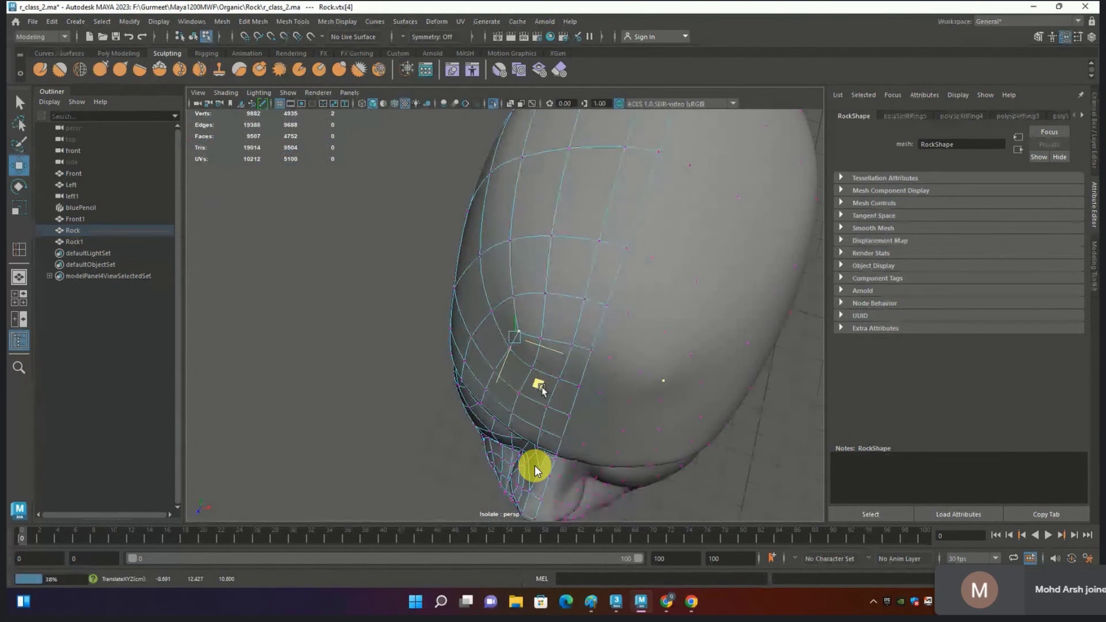
left_click_drag(542, 387, 539, 390)
left_click(539, 390)
left_click(521, 331)
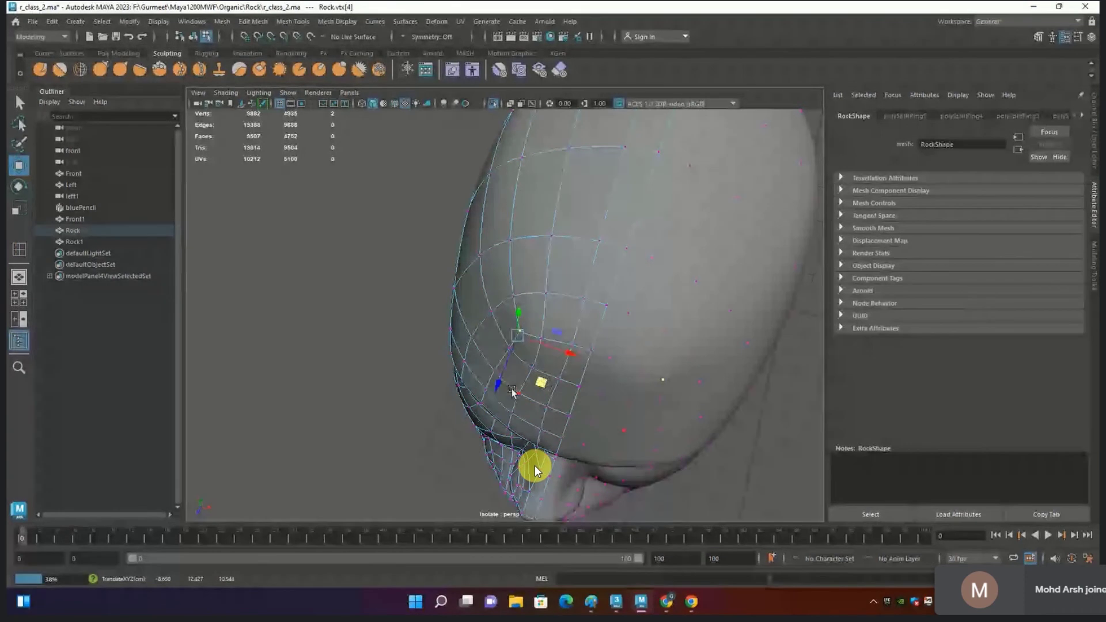
left_click_drag(541, 383, 630, 333, "alt")
left_click(635, 275, "shift")
left_click_drag(614, 321, 624, 263)
Step: Select vertex loops near the neck and pull neck vertices down and sideways
left_click(623, 233)
double_click(587, 276, "shift")
left_click(632, 271)
double_click(600, 298, "shift")
left_click(560, 329)
left_click_drag(613, 348, 604, 353)
left_click(512, 318)
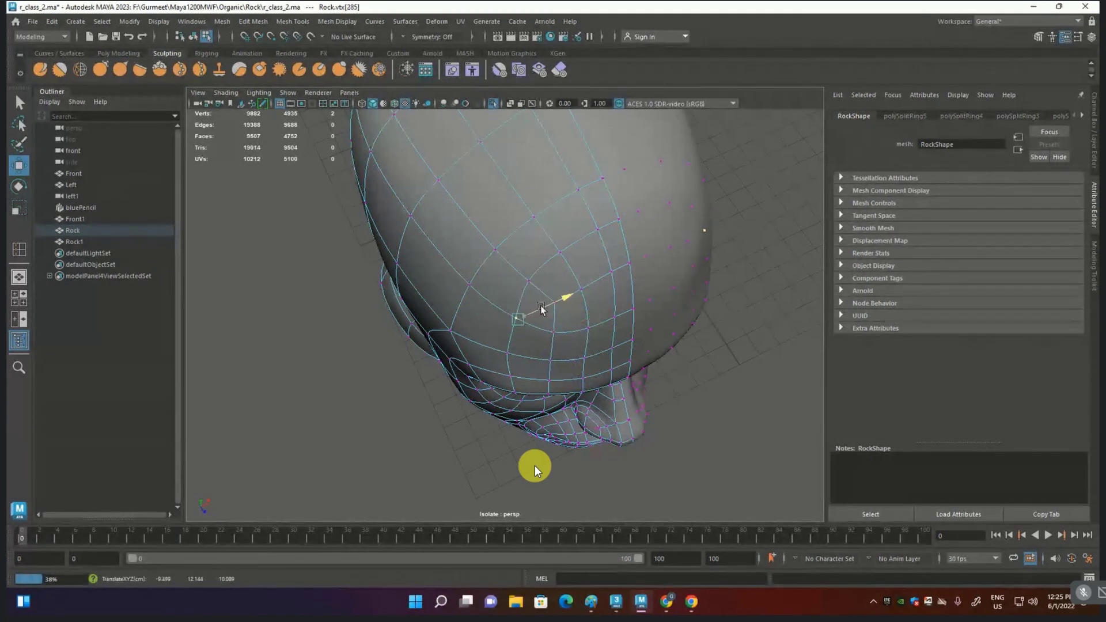
mouse_move(535, 315)
left_mouse_down("alt")
mouse_move(497, 340)
mouse_move(529, 334)
mouse_move(501, 364)
mouse_move(635, 362)
mouse_move(600, 376)
left_mouse_up("alt")
left_click(498, 340)
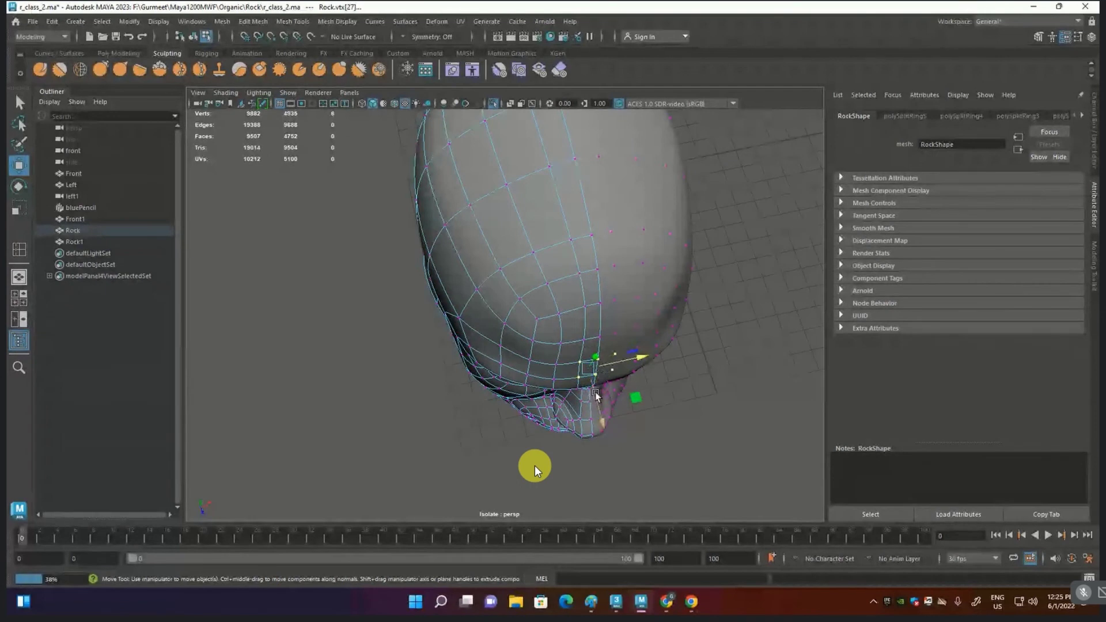
mouse_move(582, 363)
left_mouse_down("shift")
mouse_move(556, 376)
mouse_move(583, 394)
left_mouse_up("shift")
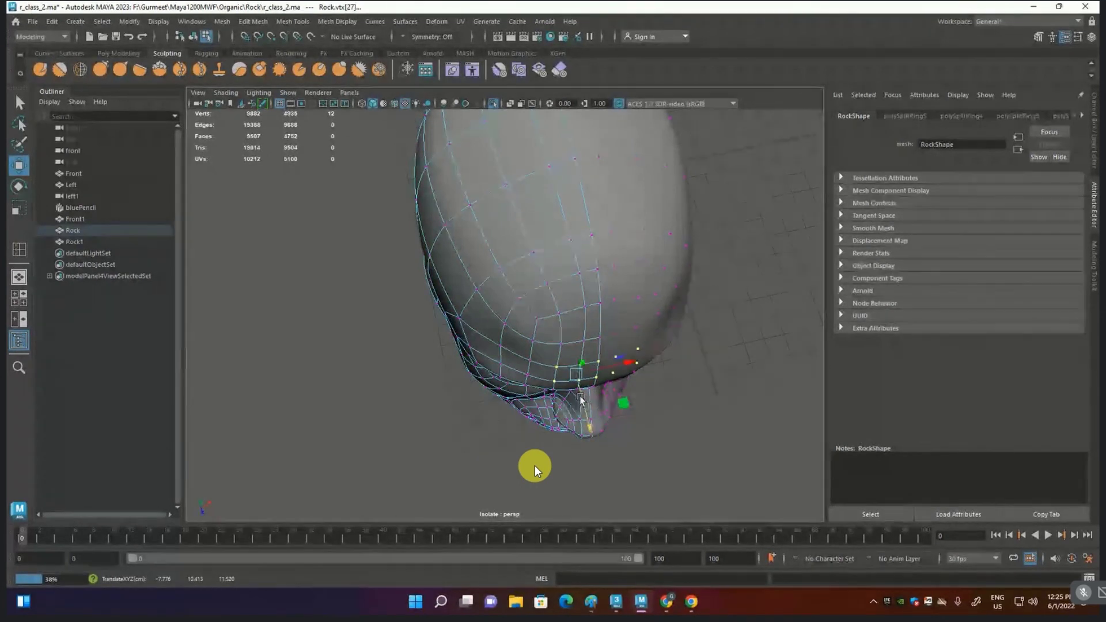
mouse_move(579, 380)
left_mouse_down("alt")
mouse_move(562, 345)
mouse_move(769, 363)
mouse_move(713, 367)
mouse_move(681, 345)
mouse_move(691, 343)
mouse_move(724, 349)
mouse_move(723, 358)
mouse_move(576, 403)
left_mouse_up("alt")
Step: Slide the inner eye-corner vertices along the surface
scroll(513, 428, "up", 2)
scroll(513, 428, "up", 2)
scroll(512, 428, "up", 2)
left_click_drag(487, 425, 468, 403)
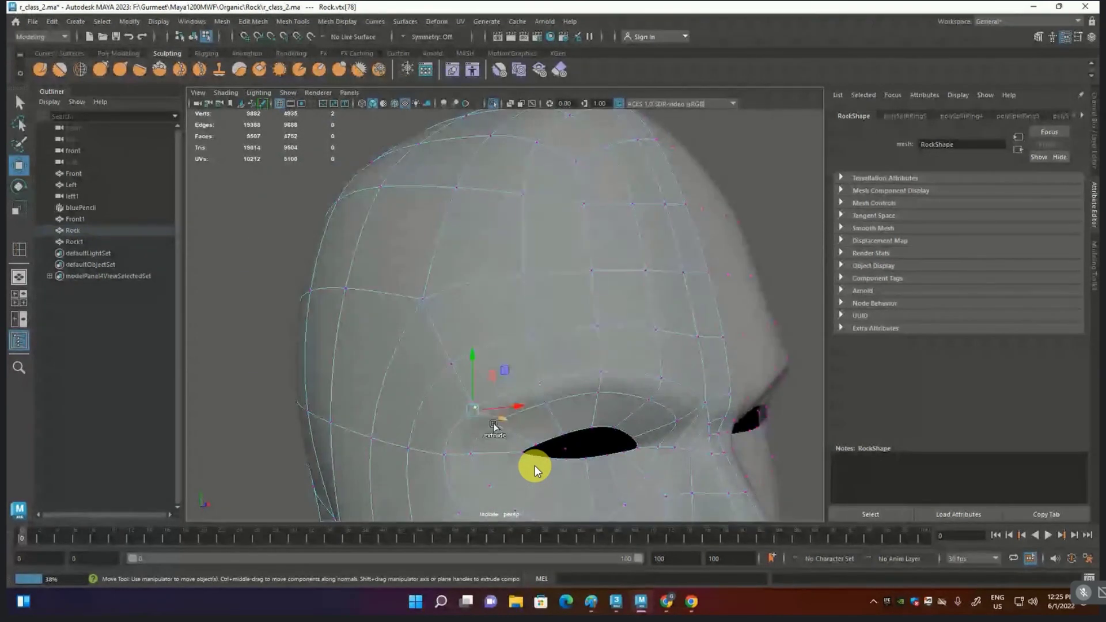
mouse_move(533, 442)
left_mouse_down()
mouse_move(553, 381)
mouse_move(538, 387)
mouse_move(561, 374)
mouse_move(513, 354)
left_mouse_up()
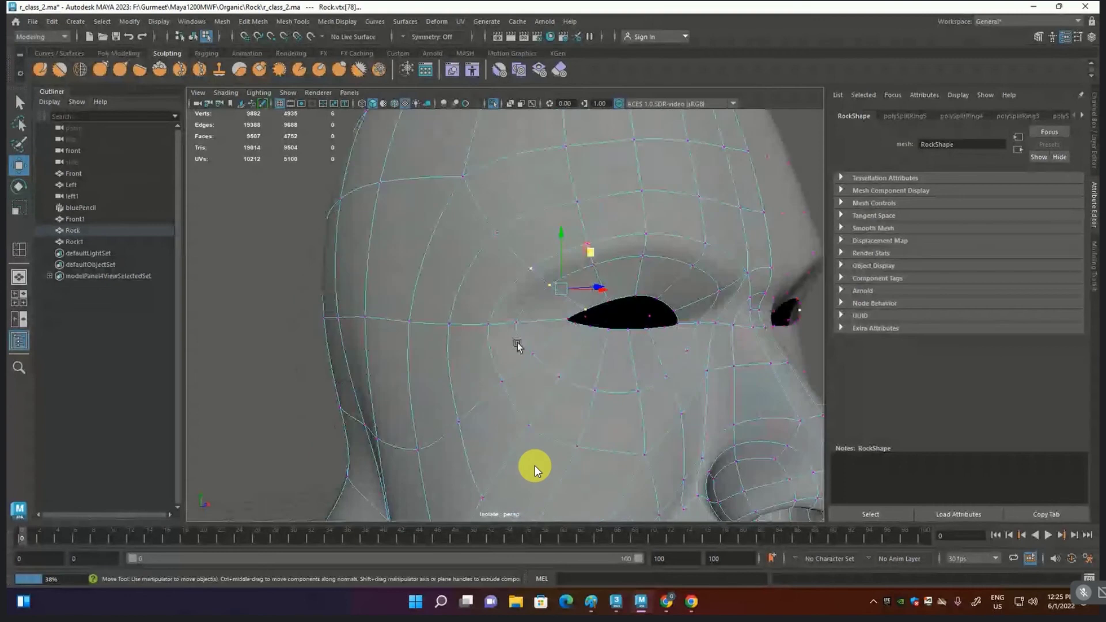
Step: Cut a new edge line with Multi-Cut from the eye across to the temple
left_click(253, 21)
left_click(294, 22)
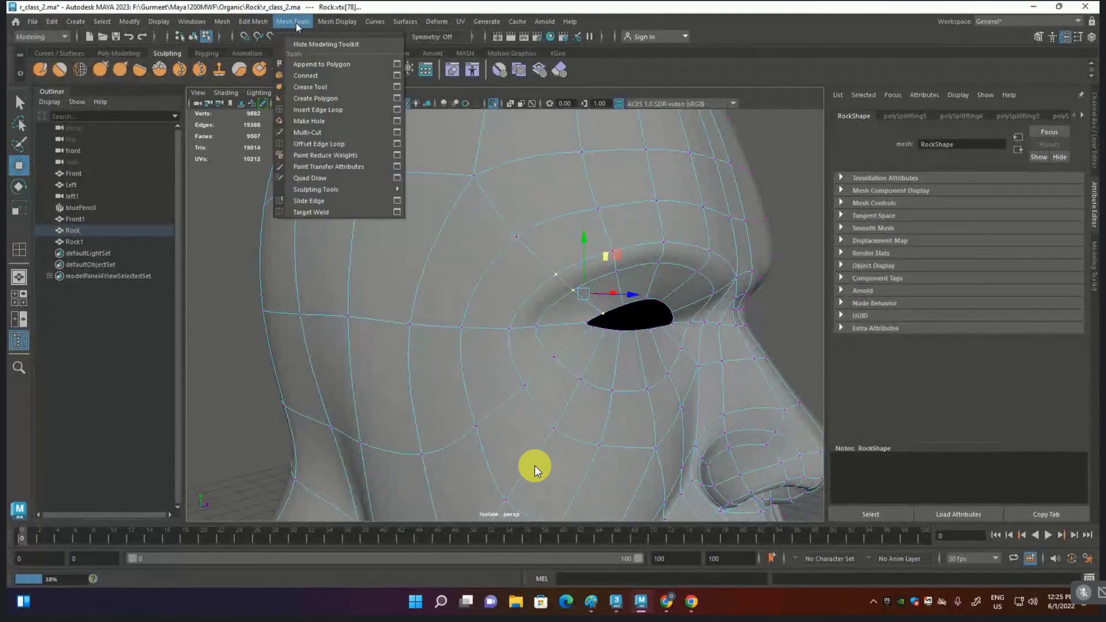
left_click(307, 132)
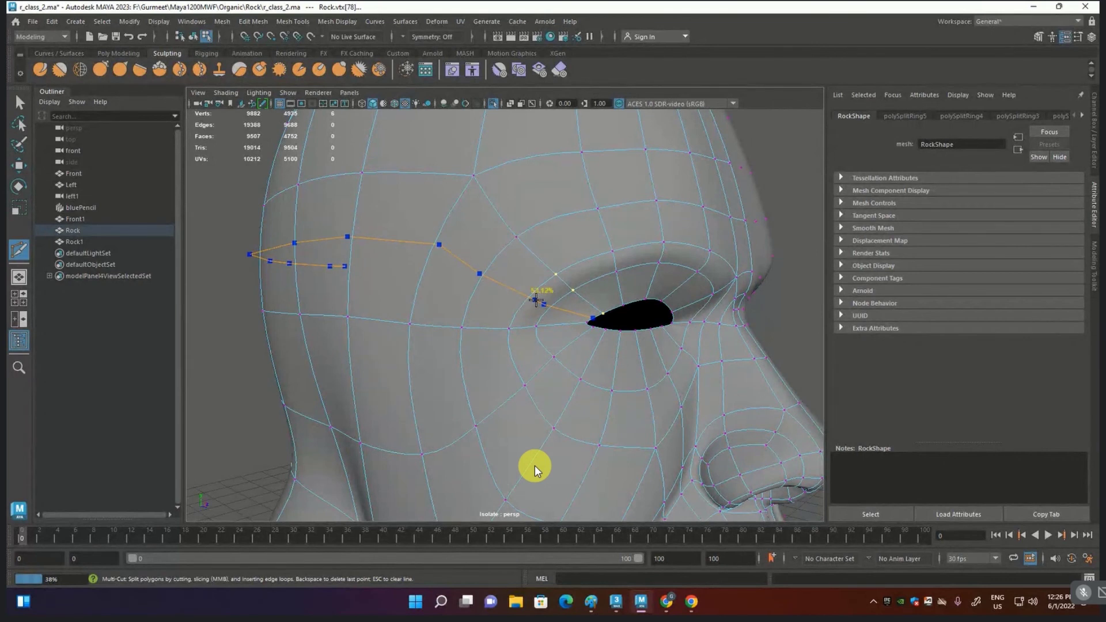
key("Return")
middle_click_drag(247, 251, 303, 314, "alt")
mouse_move(311, 330)
left_mouse_down("alt")
mouse_move(270, 283)
mouse_move(282, 271)
left_mouse_up("alt")
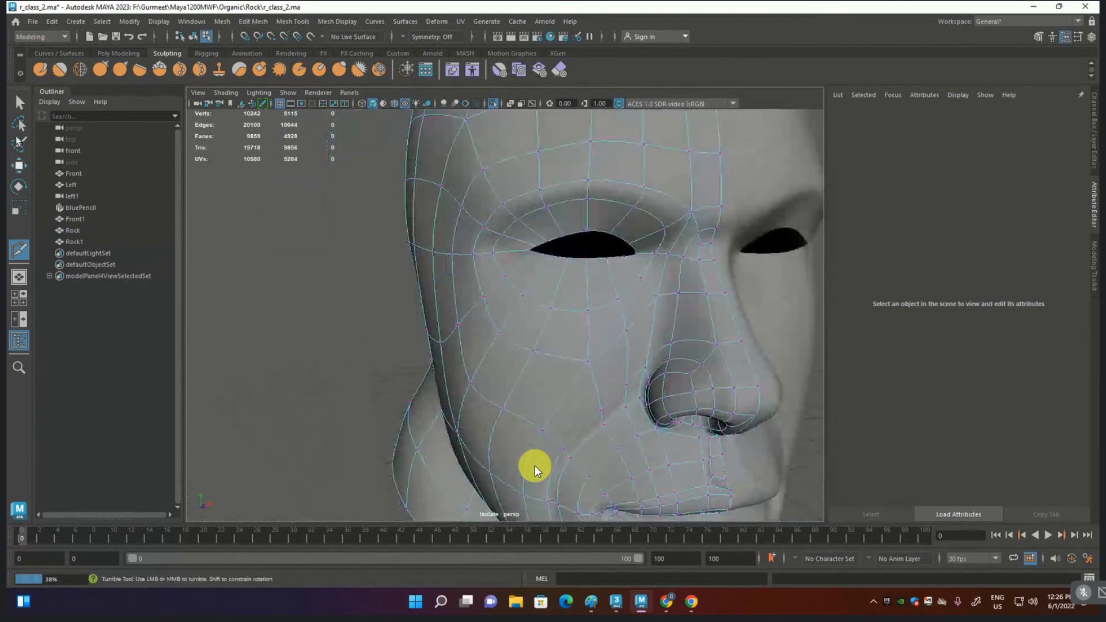
Step: In the front view with reference photos, shift face-edge vertices right to match the outline
key("q")
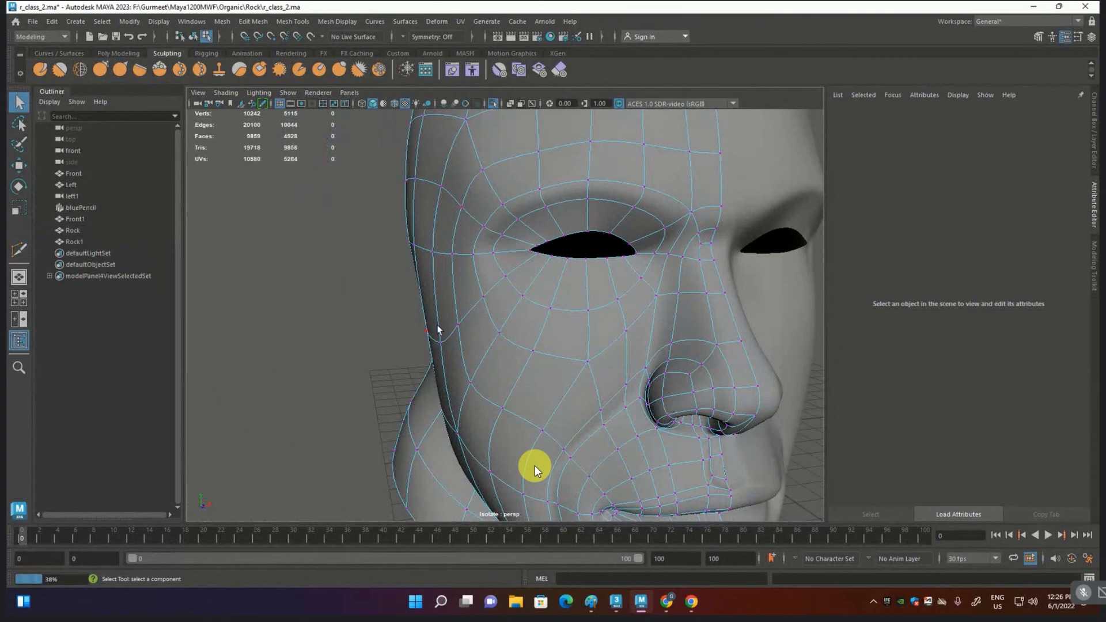
key("space")
left_click_drag(329, 369, 421, 433)
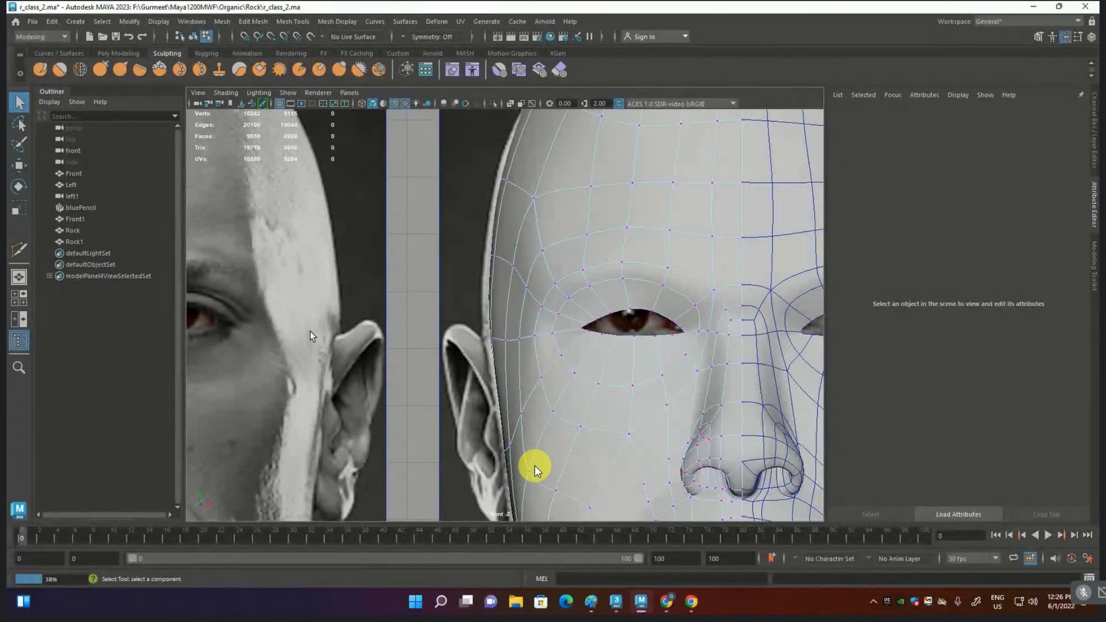
left_click(511, 268)
key("w")
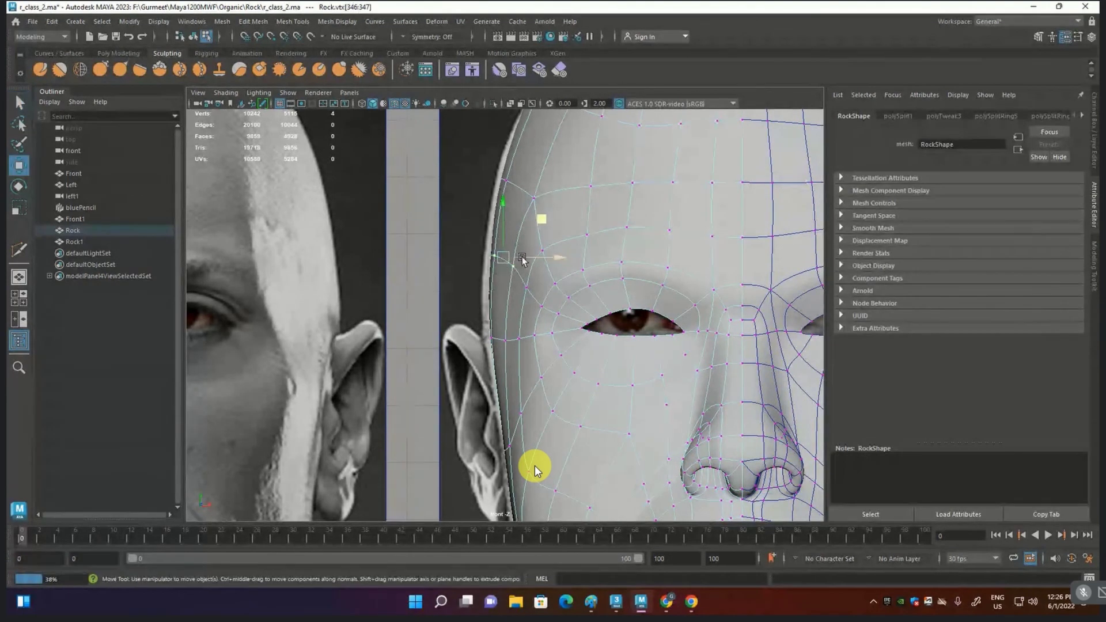
left_click_drag(521, 260, 528, 257)
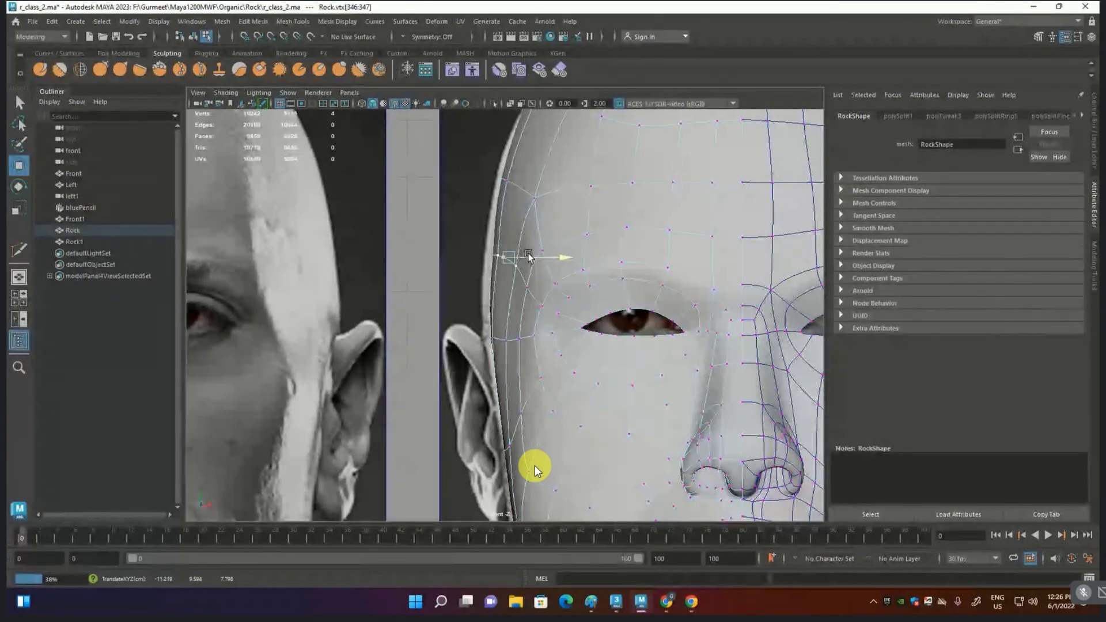
Step: Nudge the eye-side, head-edge and temple vertices onto the reference outline
left_click(540, 249)
left_click_drag(559, 252, 570, 248)
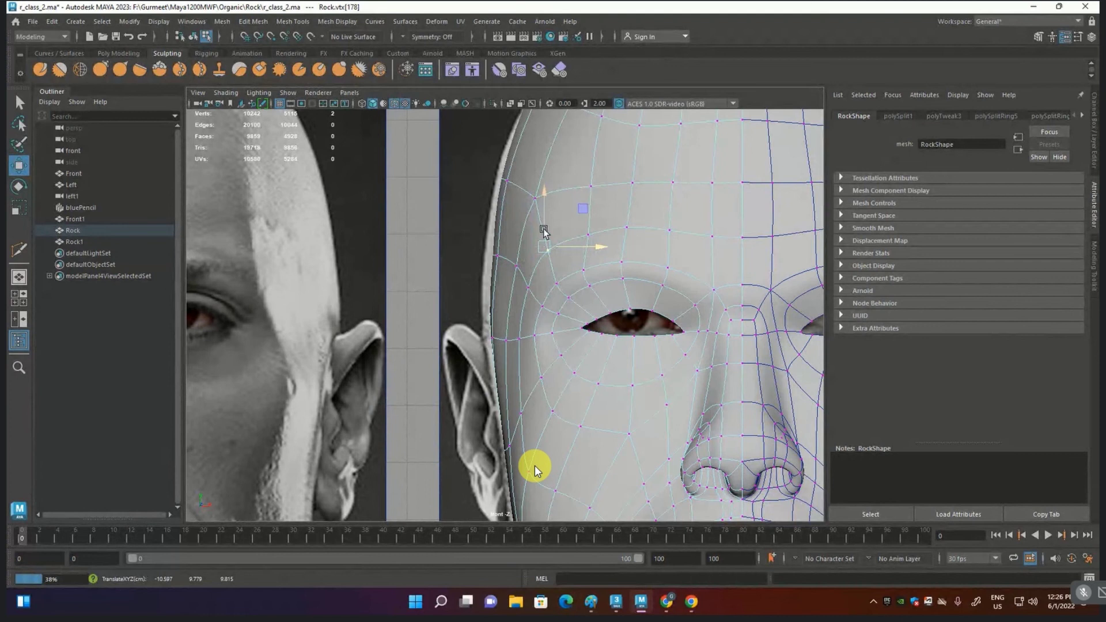
left_click(588, 229)
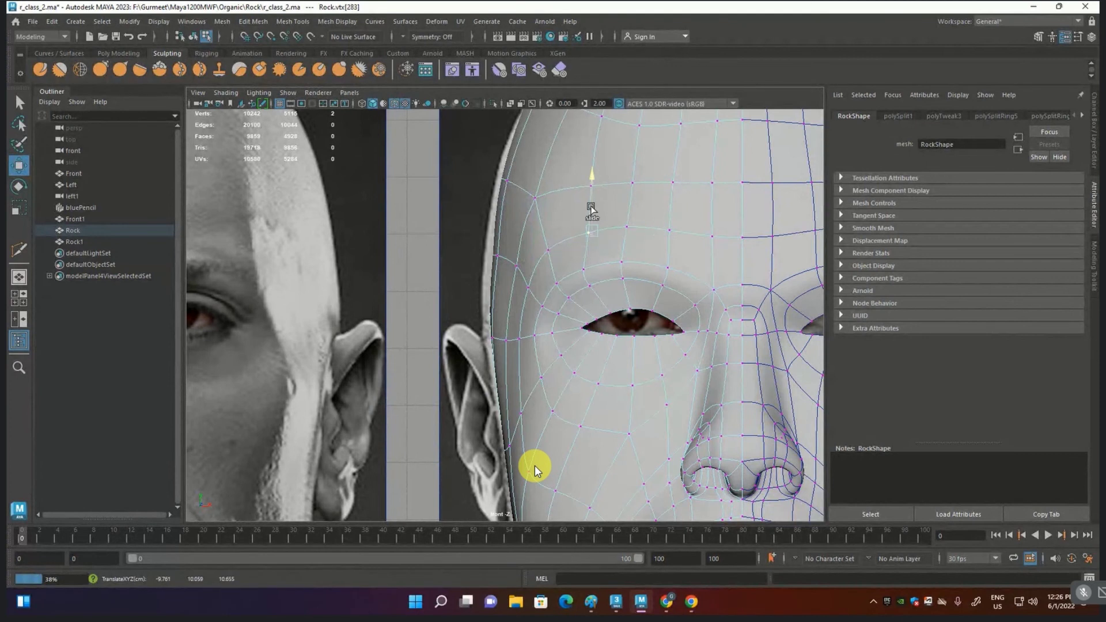
left_click_drag(591, 203, 591, 203)
left_click(500, 254)
left_click_drag(524, 251, 531, 247)
left_click(534, 198)
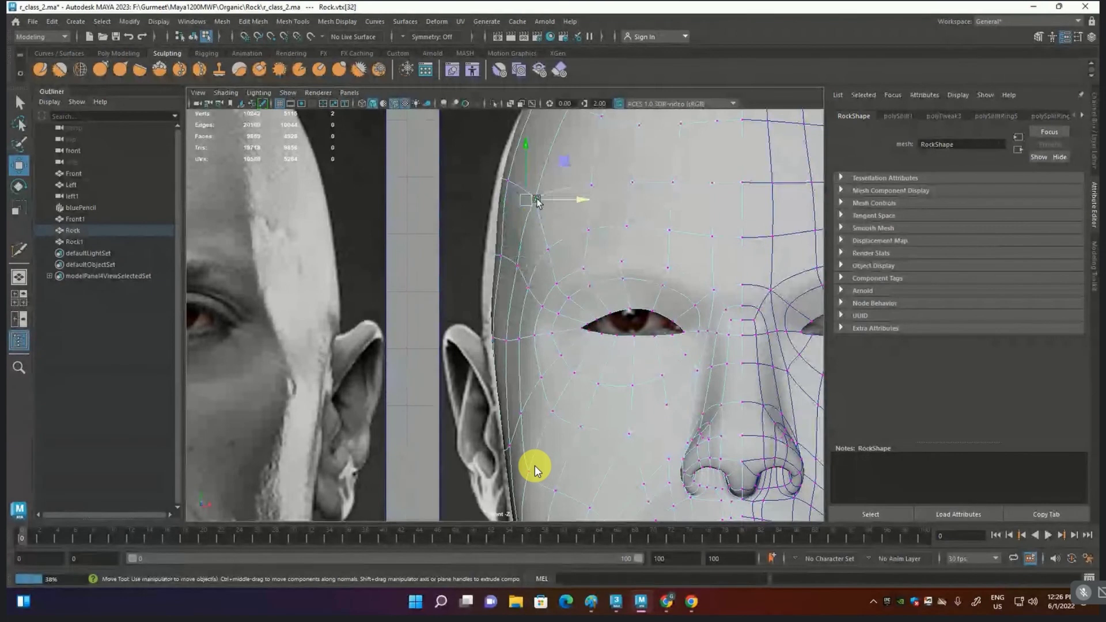
left_click(518, 265)
left_click_drag(535, 265, 542, 266)
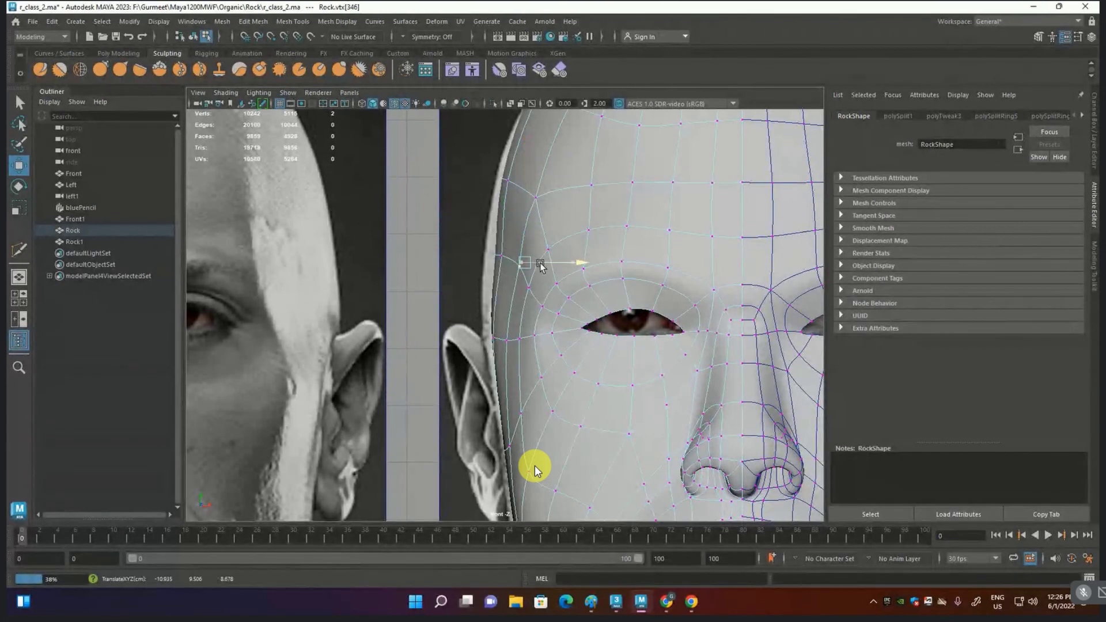
scroll(540, 265, "down", 5)
scroll(553, 264, "down", 2)
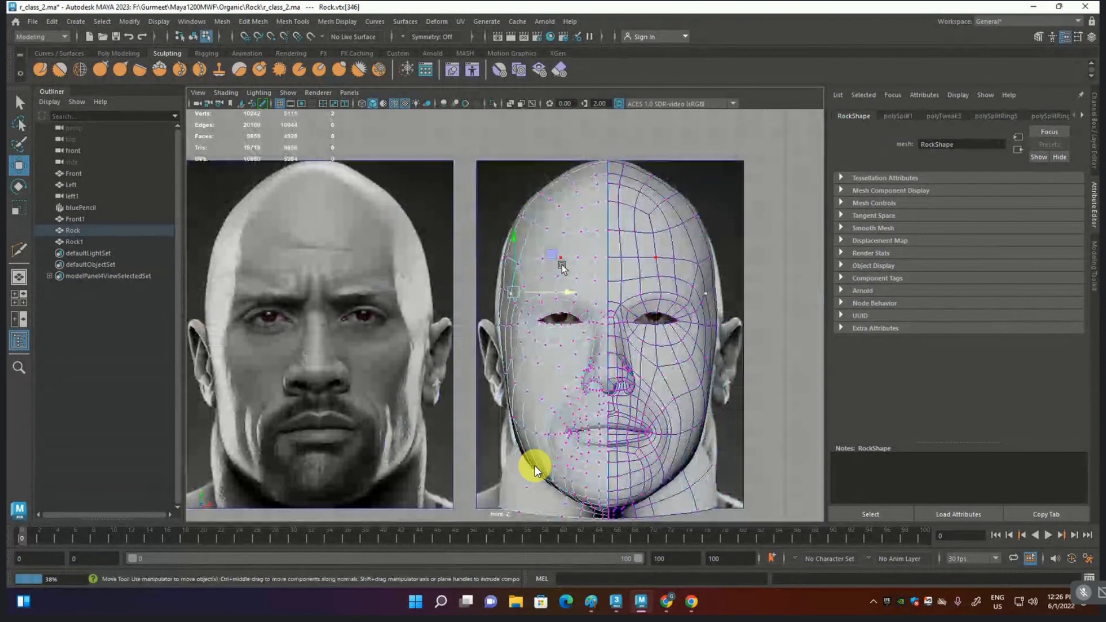
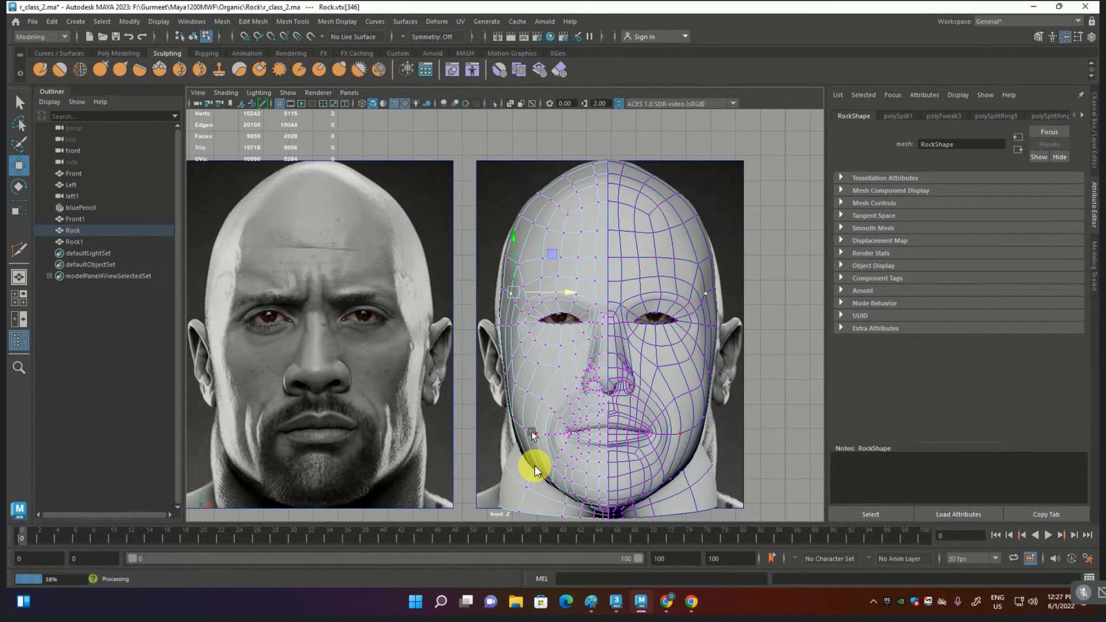
Step: Maximise the perspective panel on the head, orbit to a side profile, and show Mesh Tools
scroll(535, 469, "up", 2)
key("space")
key("space")
mouse_move(667, 267)
left_mouse_down("alt")
mouse_move(675, 308)
mouse_move(635, 321)
mouse_move(630, 303)
mouse_move(628, 326)
left_mouse_up("alt")
left_click_drag(624, 433, 639, 401, "alt")
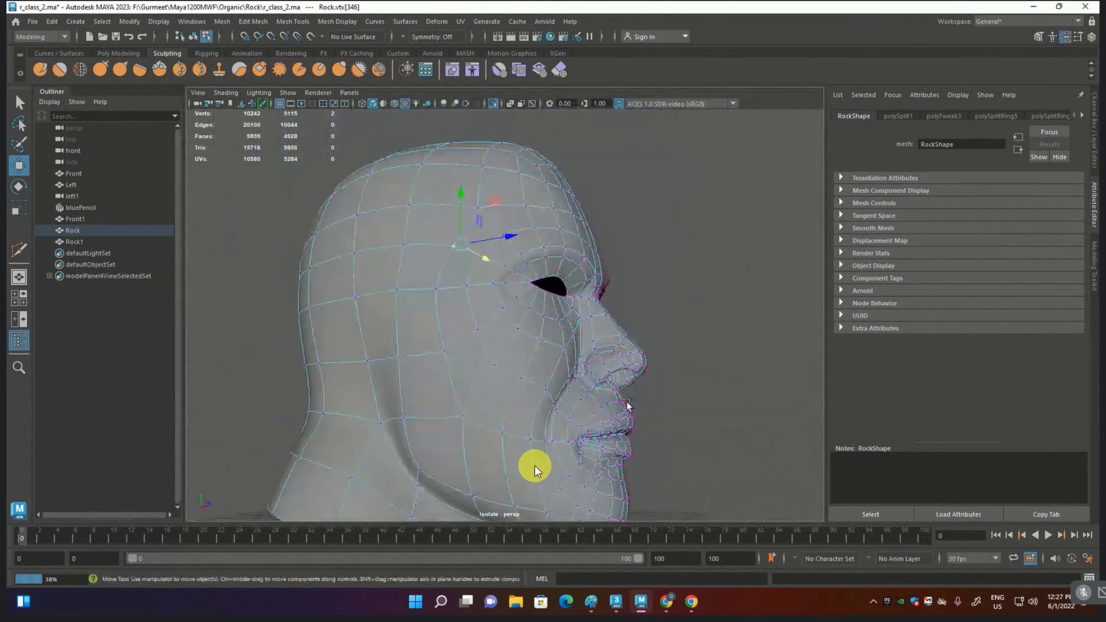
left_click(253, 21)
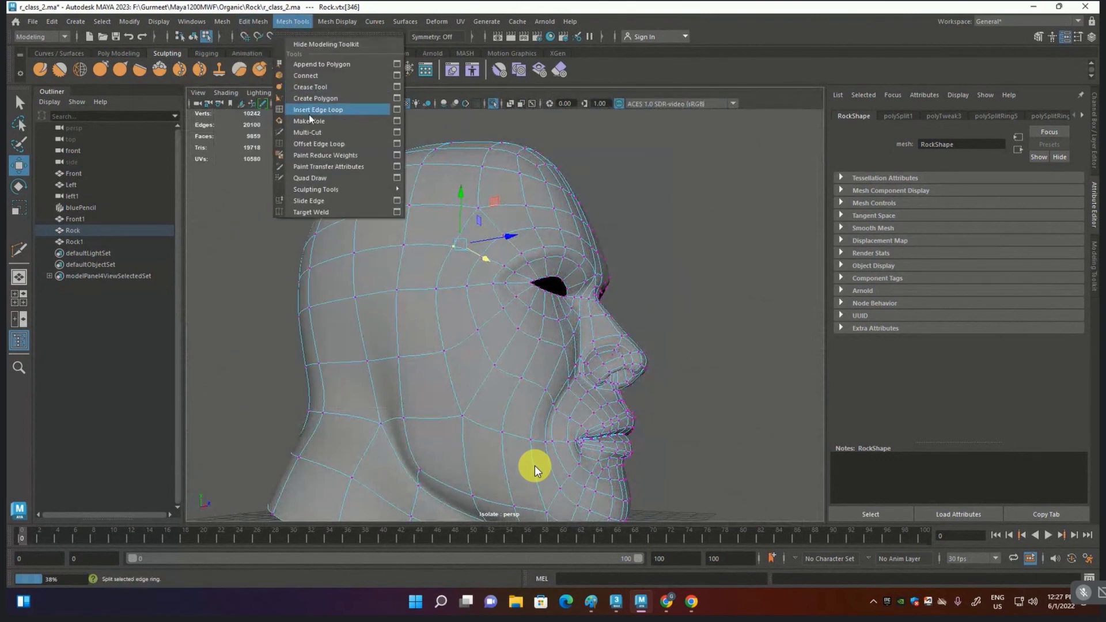
Step: With smooth preview off, insert an edge loop across the lower face from below
left_click(311, 118)
left_click_drag(518, 276, 620, 316, "alt")
key("1")
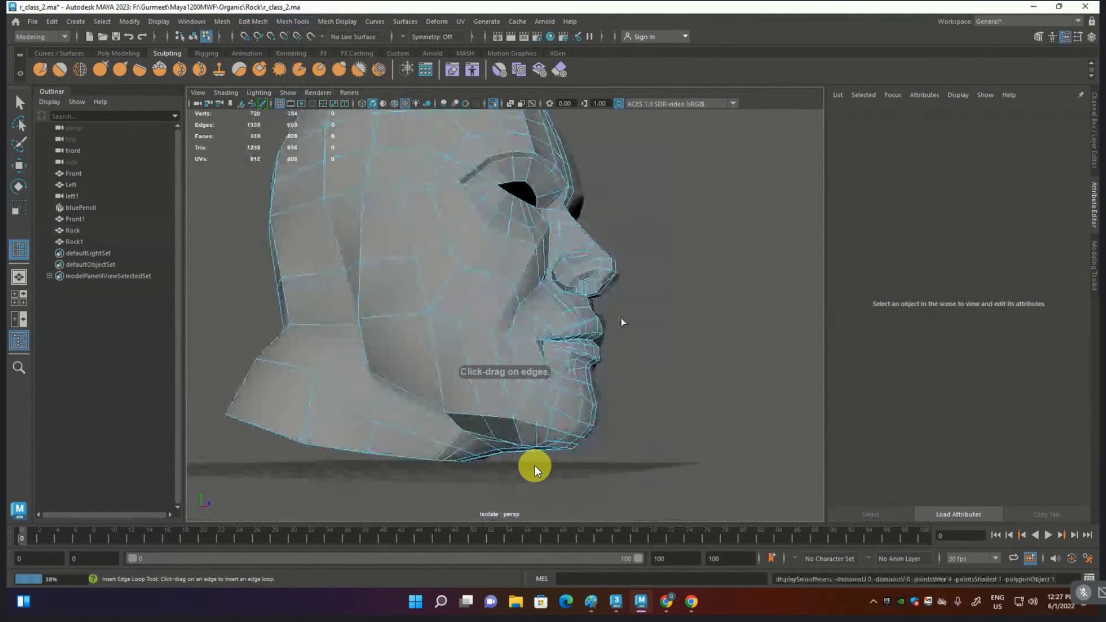
scroll(538, 376, "up", 2)
mouse_move(565, 373)
left_mouse_down("alt")
mouse_move(552, 306)
mouse_move(503, 314)
left_mouse_up("alt")
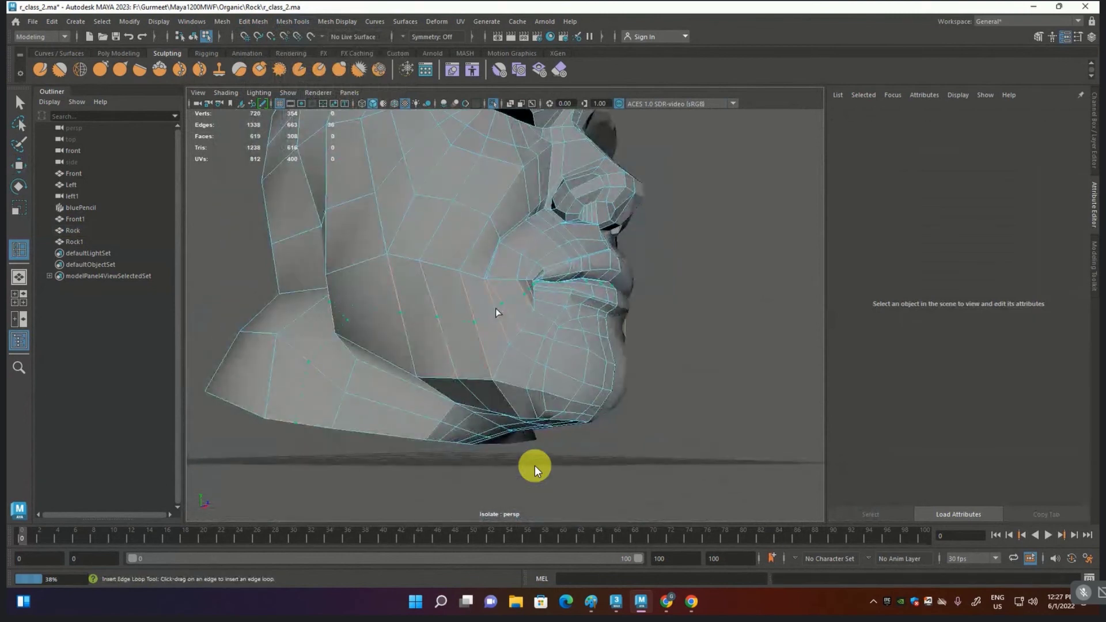
left_click(495, 309)
left_click_drag(583, 364, 529, 376, "alt")
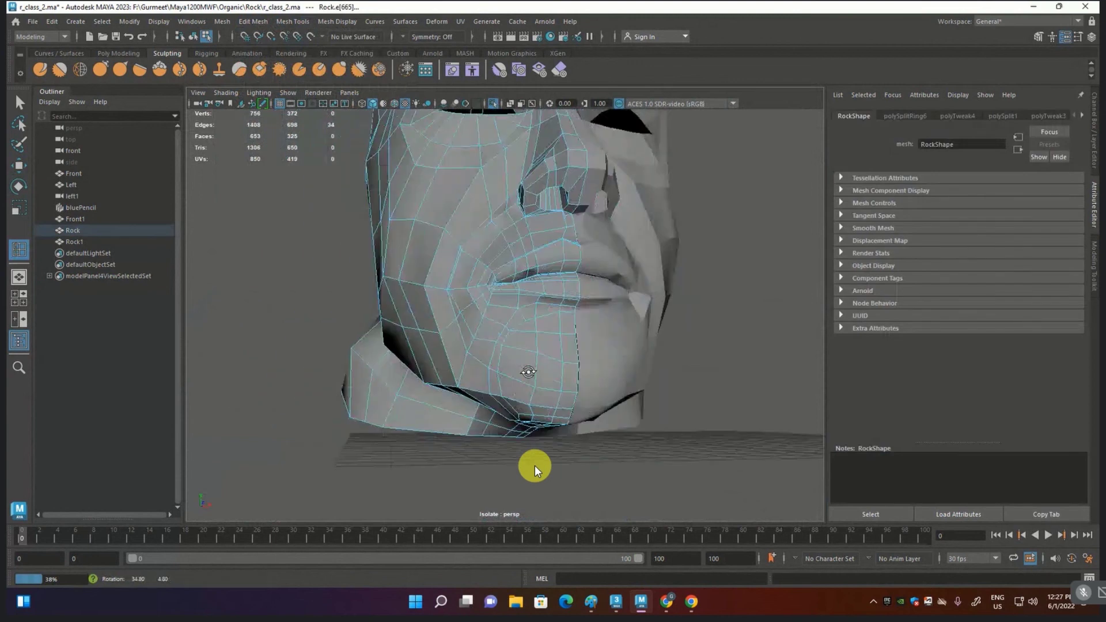
scroll(495, 319, "up", 4)
scroll(496, 320, "up", 4)
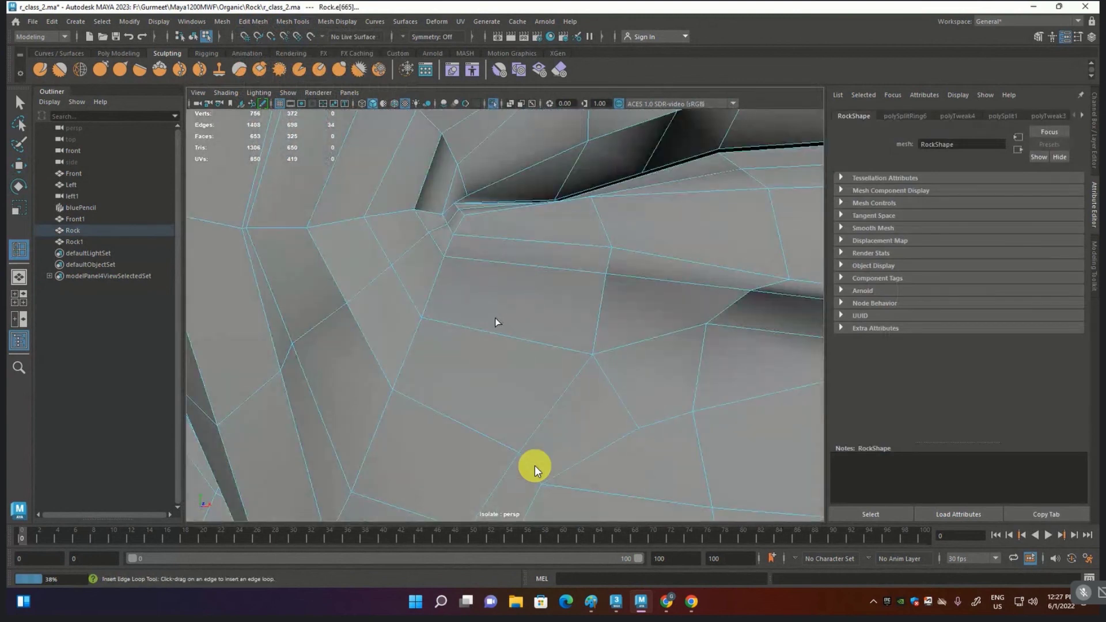
Step: Slide two vertices beside the new loop along their edges to tidy it
key("F9")
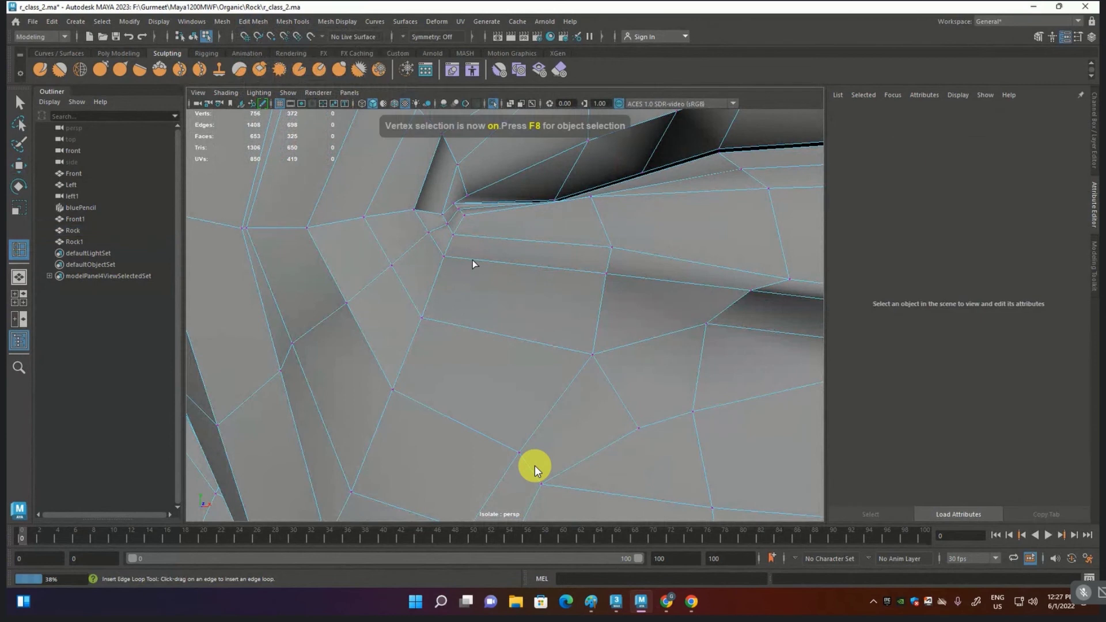
key("w")
left_click(467, 217)
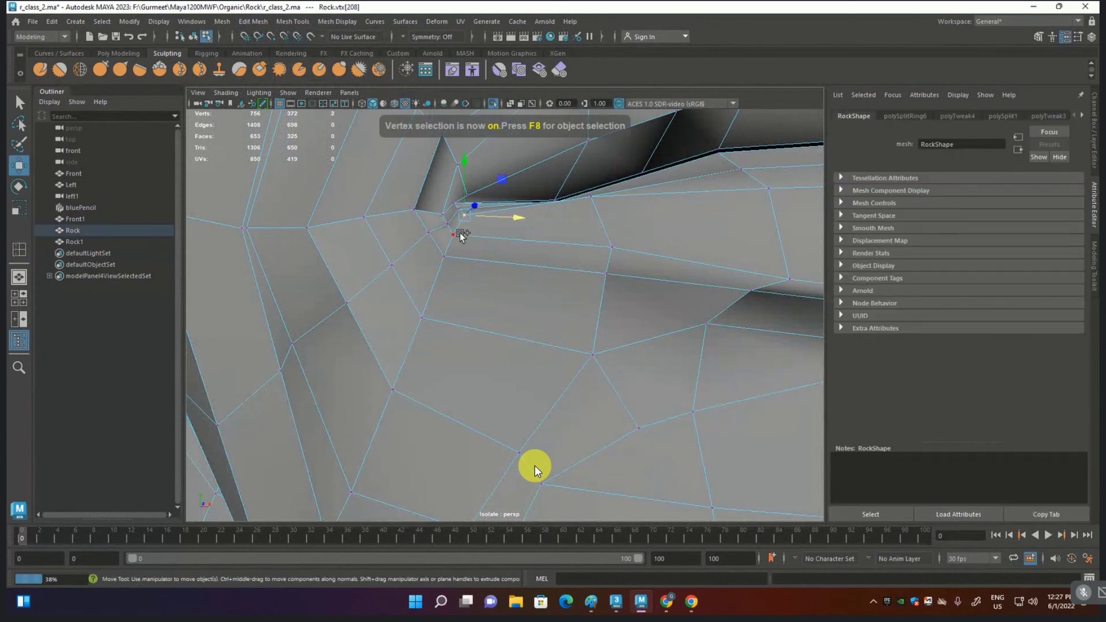
middle_click_drag(480, 257, 517, 238, "shift")
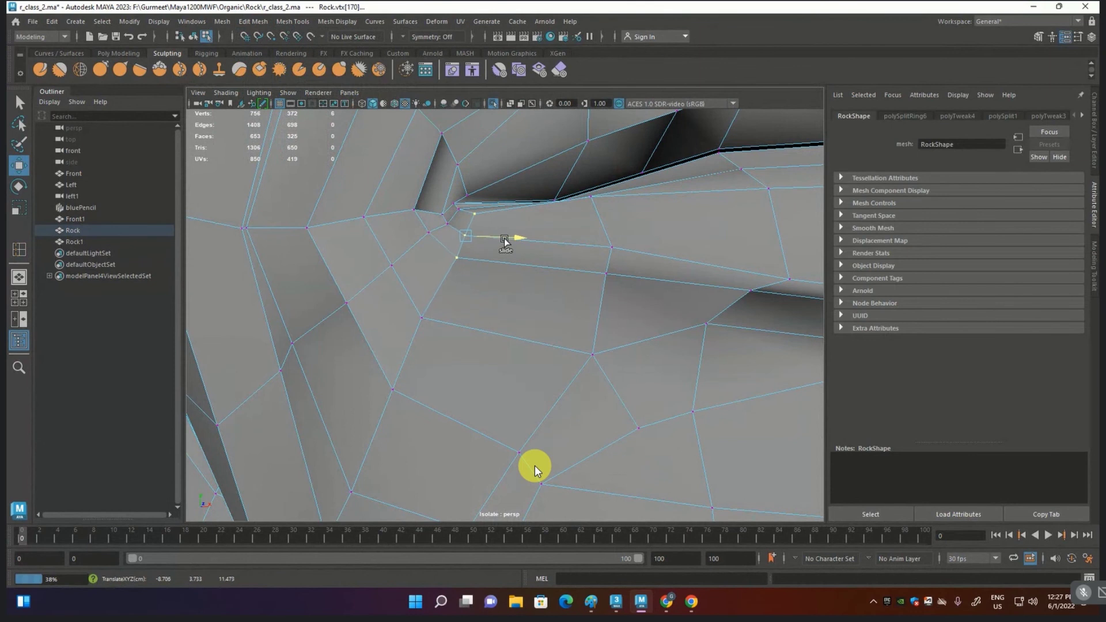
left_click(423, 317)
mouse_move(401, 389)
middle_mouse_down("shift")
mouse_move(443, 350)
mouse_move(474, 353)
middle_mouse_up("shift")
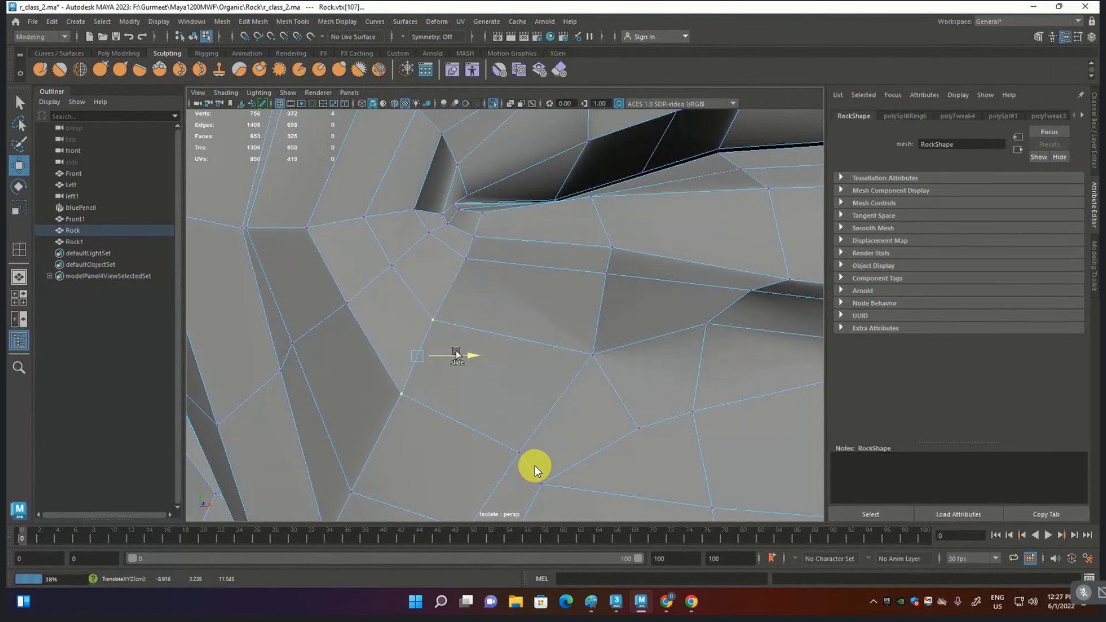
mouse_move(524, 299)
left_mouse_down("alt")
mouse_move(567, 321)
mouse_move(594, 311)
mouse_move(582, 322)
mouse_move(364, 344)
left_mouse_up("alt")
Step: Select and reposition cheek vertices and a pair of jaw vertices to smooth the contour
left_click(344, 345)
key("f")
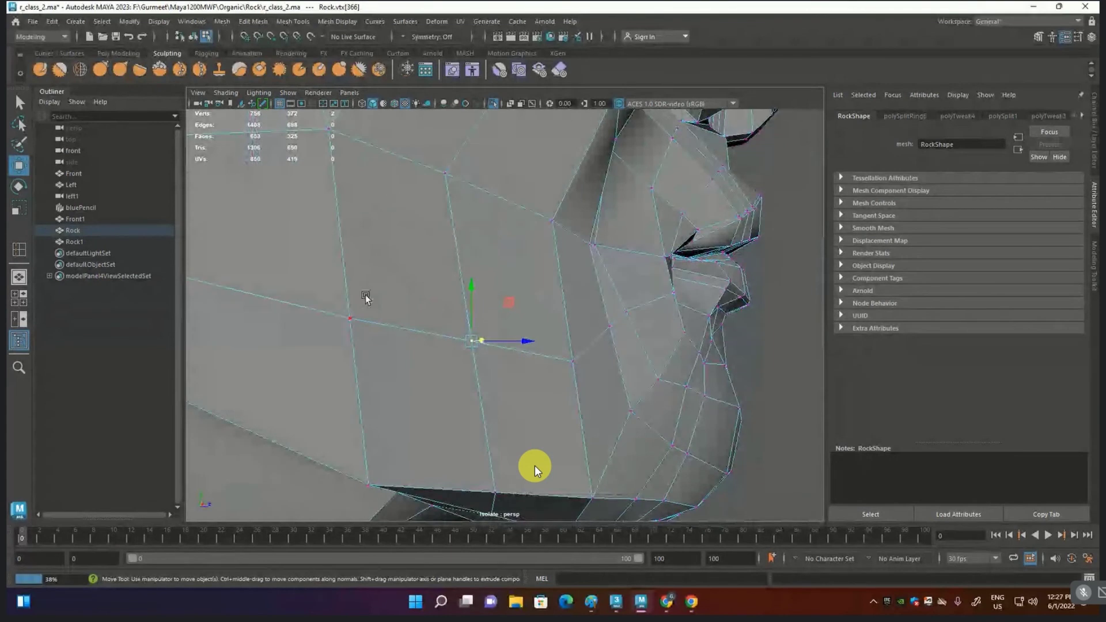
left_click_drag(366, 297, 368, 279, "alt")
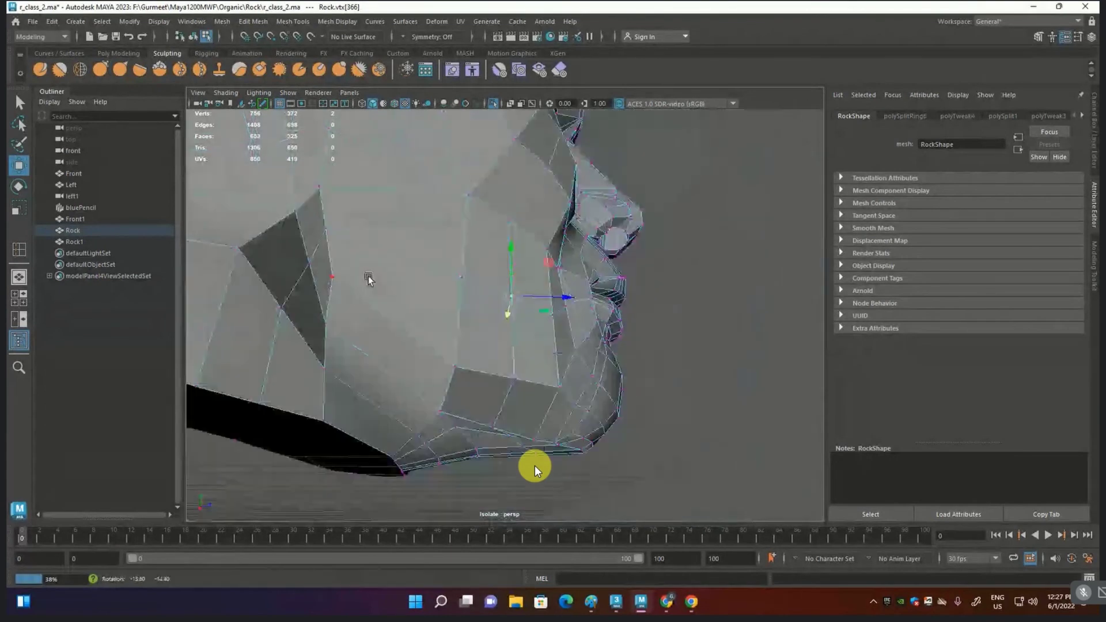
left_click(322, 188)
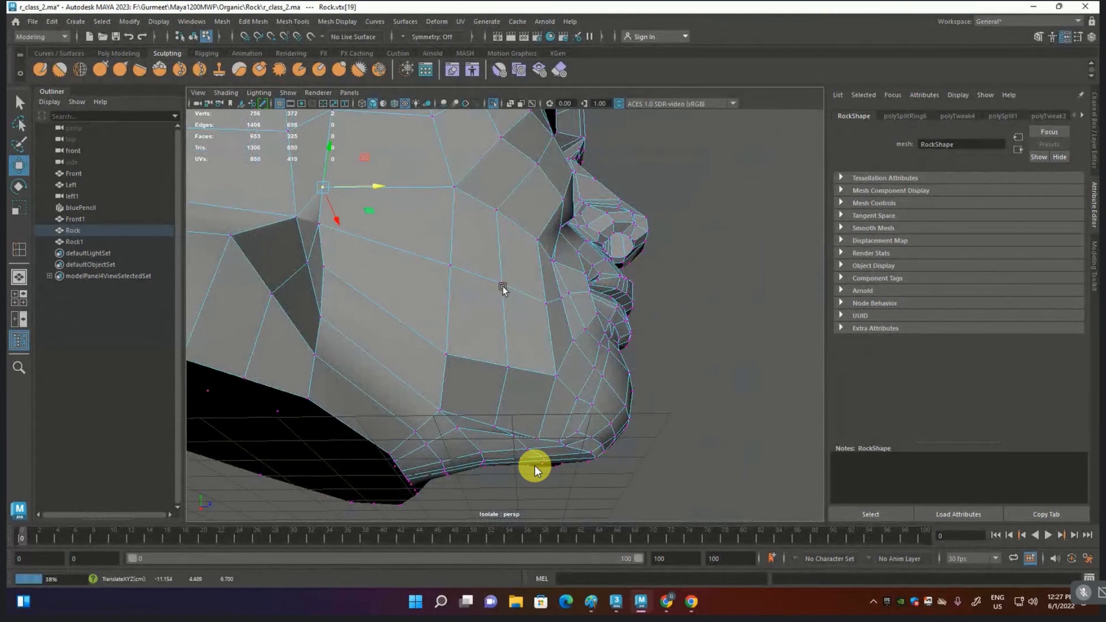
left_click_drag(472, 284, 419, 337, "alt")
left_click(403, 326)
left_click(433, 326, "shift")
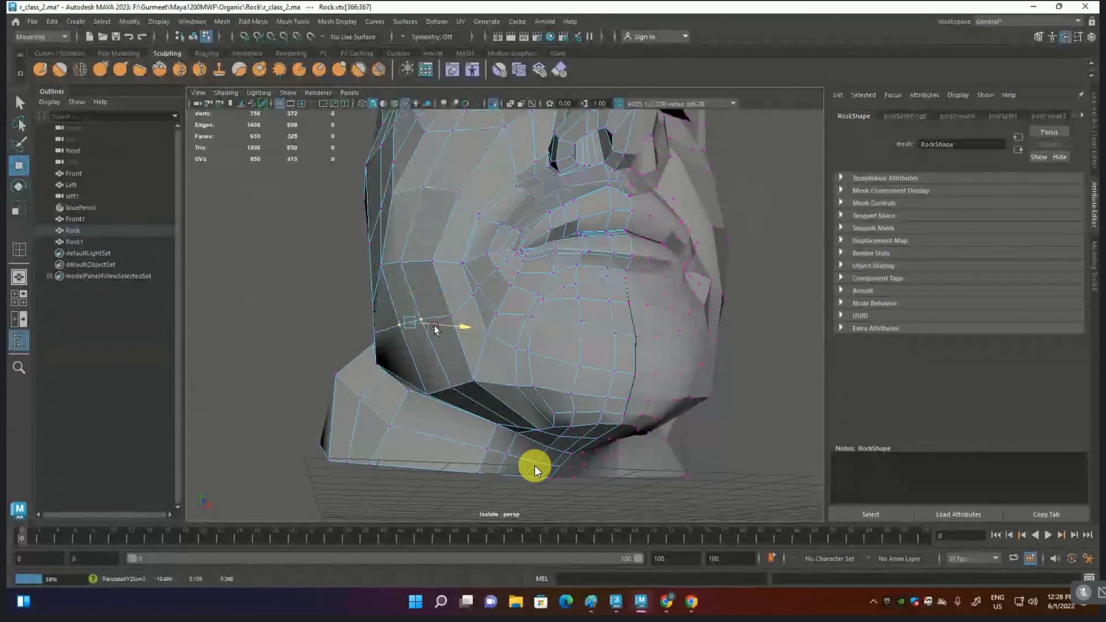
left_click_drag(433, 325, 471, 396, "alt")
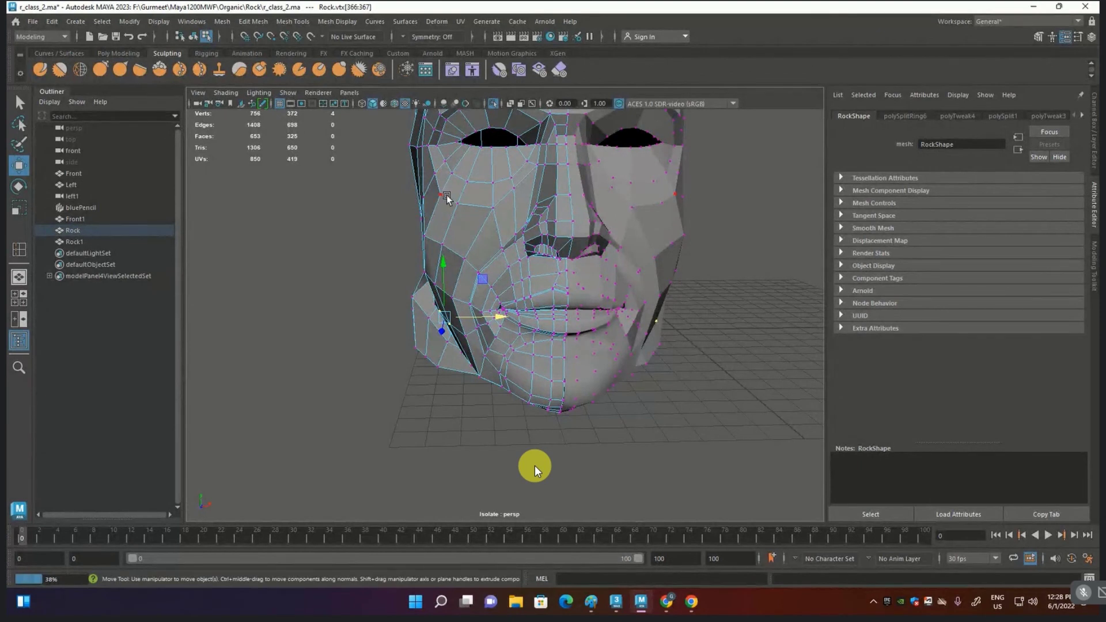
scroll(466, 188, "up", 3)
scroll(514, 164, "up", 3)
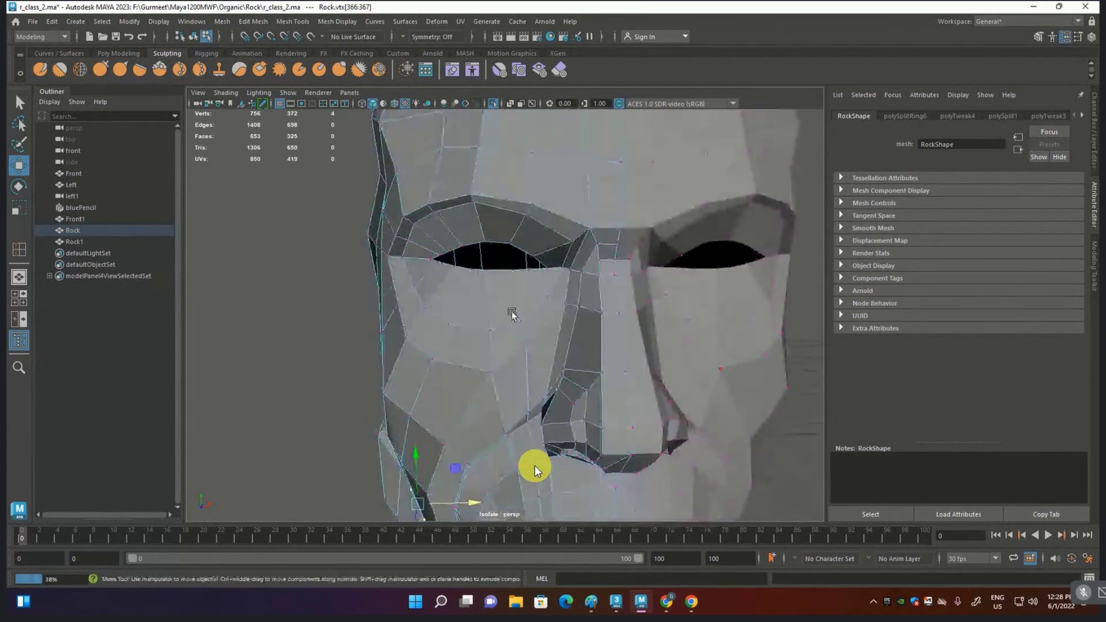
scroll(497, 242, "up", 2)
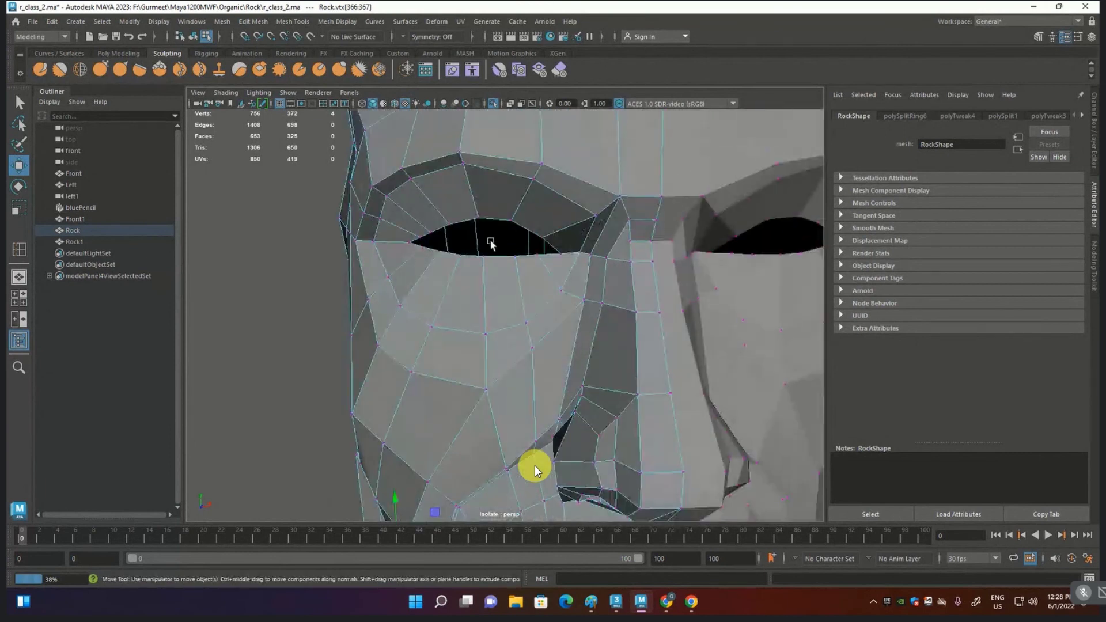
Step: Select the full edge loop bordering the eye opening
key("F10")
left_click(500, 220)
scroll(459, 224, "down", 2)
double_click(498, 256)
scroll(500, 259, "down", 2)
scroll(500, 259, "down", 2)
scroll(499, 258, "up", 3)
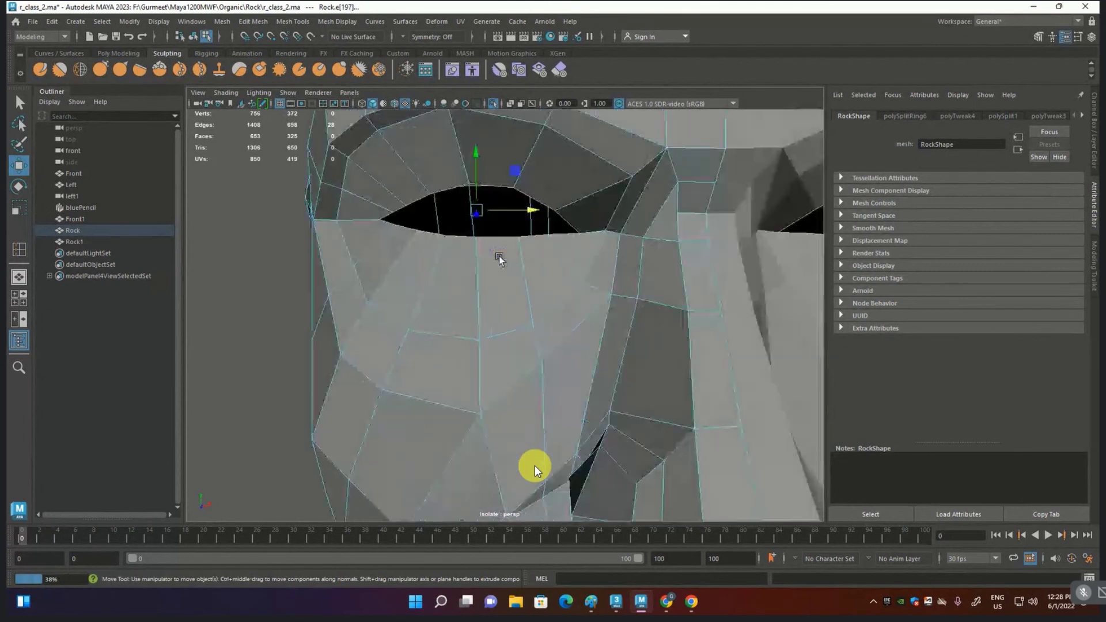
Step: Scale the eye border loop up slightly
left_click_drag(491, 254, 531, 263, "alt")
scroll(531, 261, "down", 2)
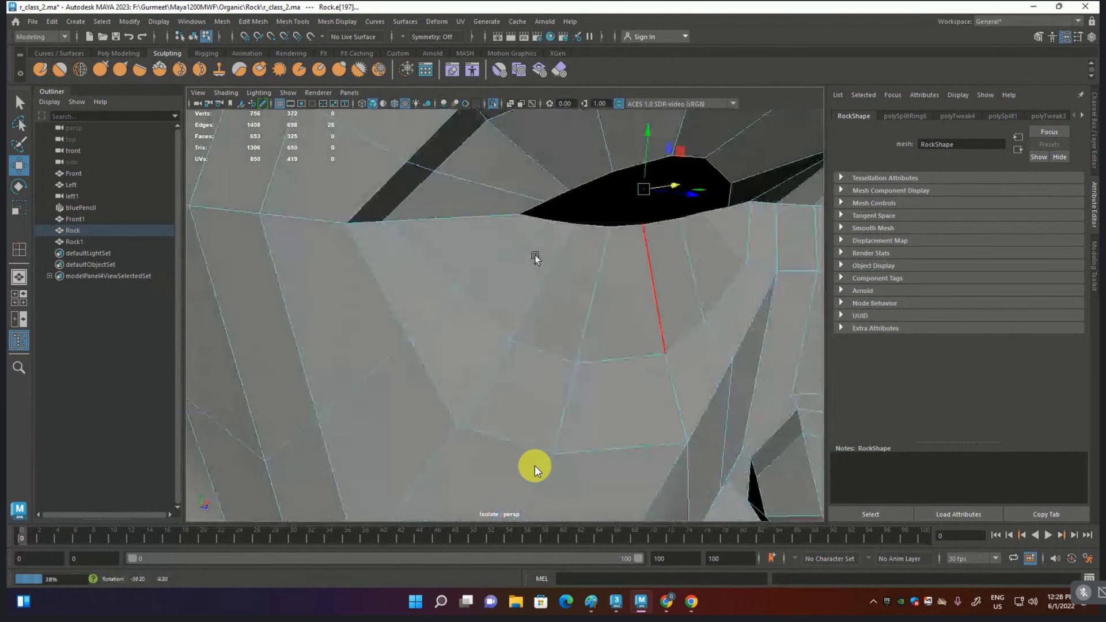
scroll(596, 264, "down", 2)
scroll(594, 274, "down", 1)
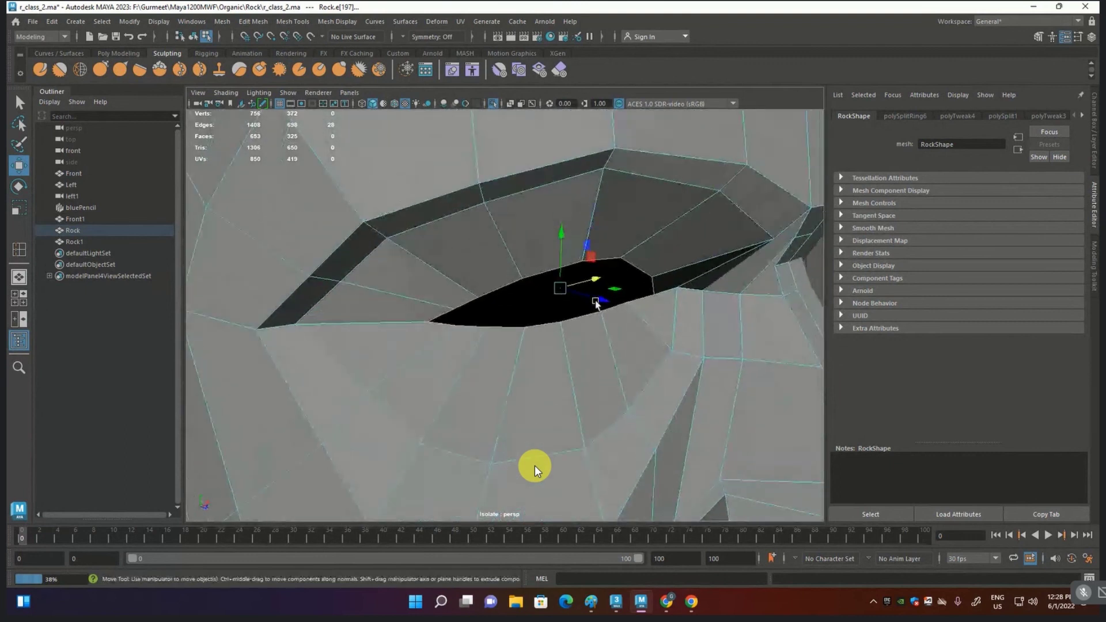
scroll(588, 294, "up", 2)
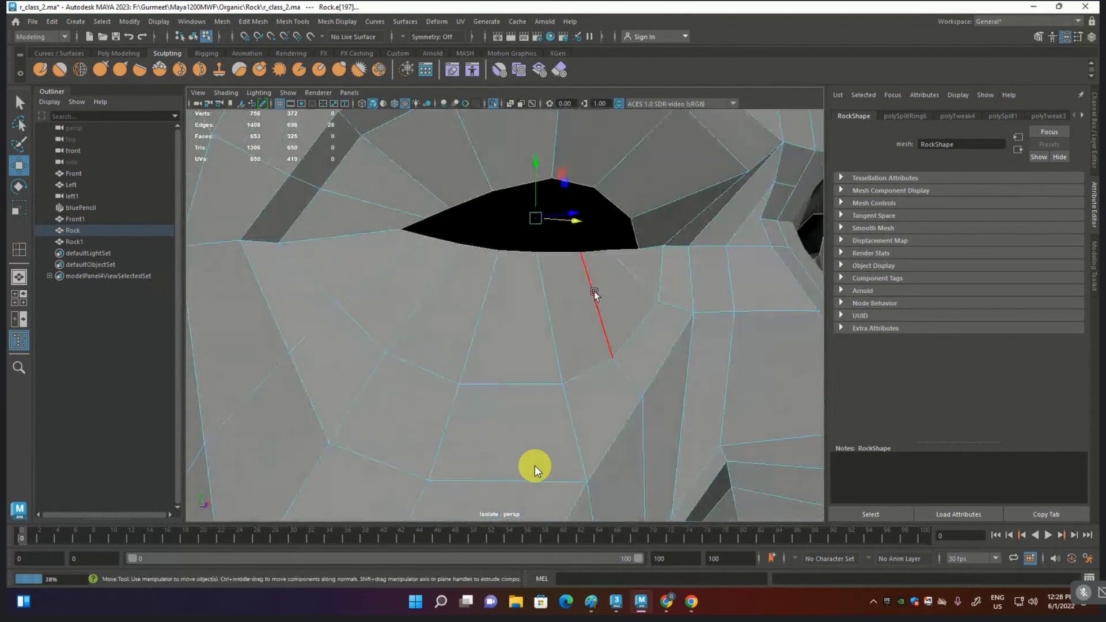
key("r")
left_click_drag(540, 229, 542, 215)
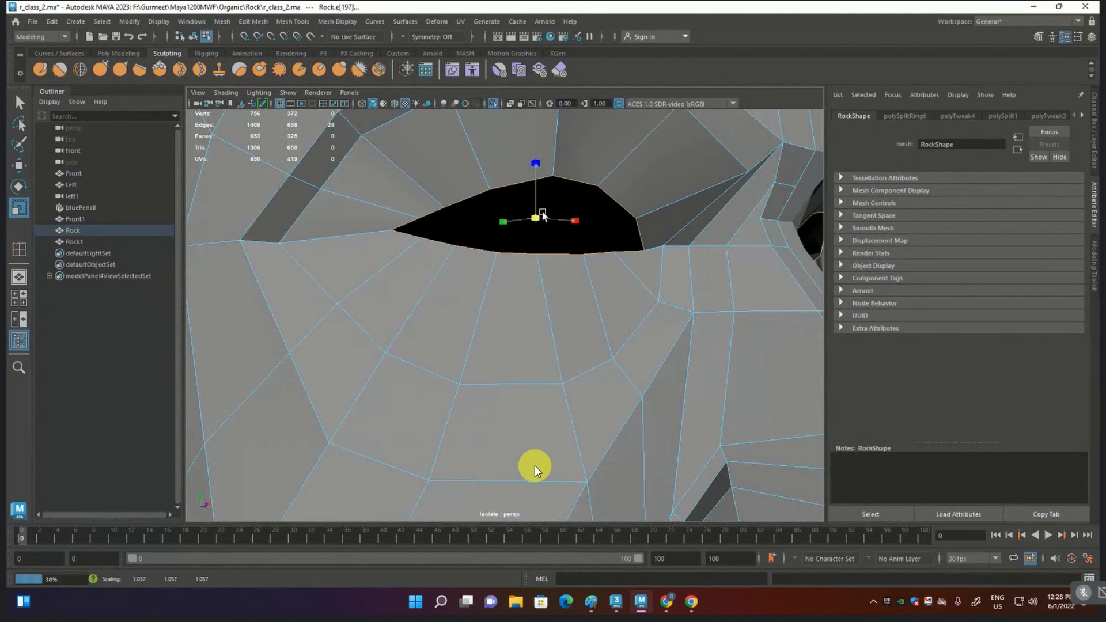
Step: Extrude the eye border inward into a smaller ring and check its extrusion settings
key("e")
key("r")
left_click_drag(538, 222, 529, 235, "shift")
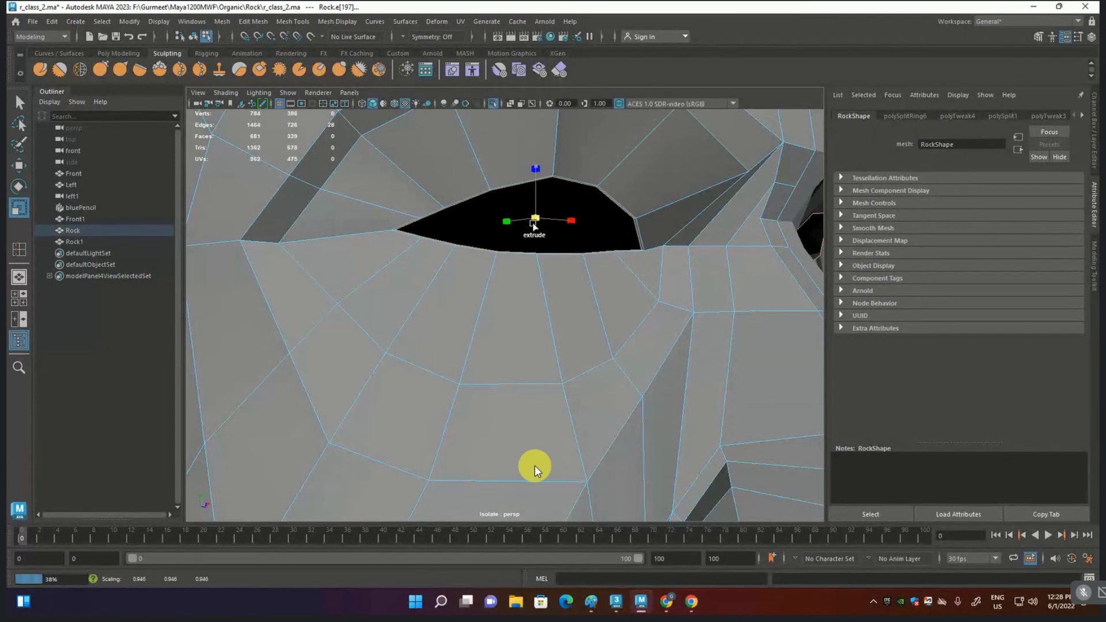
key("ctrl+e")
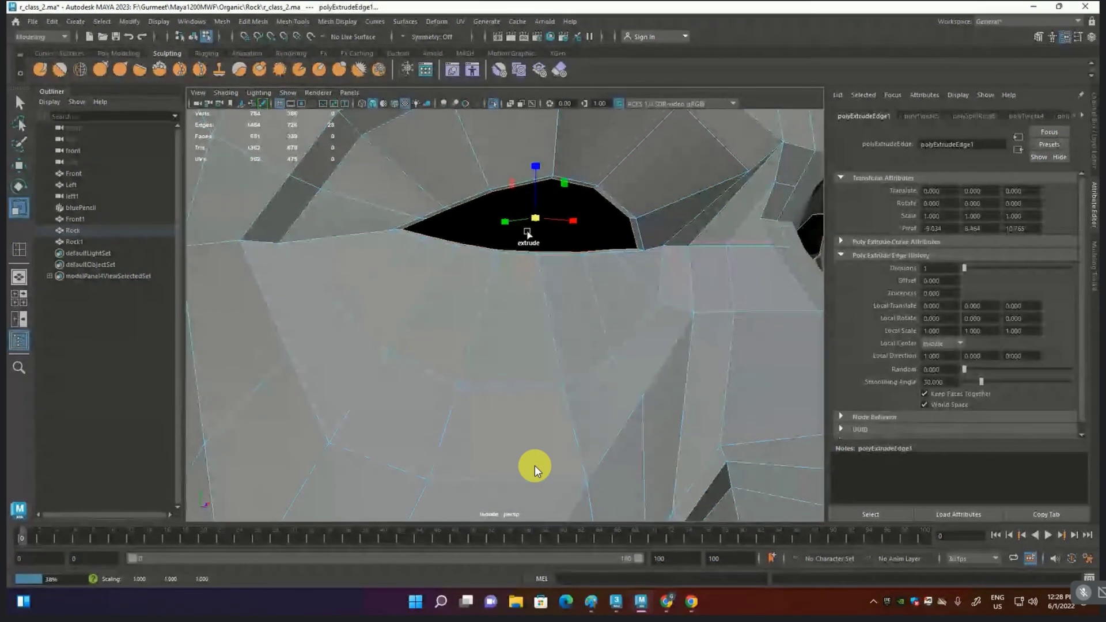
key("f")
mouse_move(525, 229)
left_mouse_down("alt")
mouse_move(520, 248)
mouse_move(536, 237)
mouse_move(536, 248)
left_mouse_up("alt")
Step: Push the extruded loop back into the socket, then extrude a second ring from it
key("w")
left_click_drag(672, 262, 671, 248)
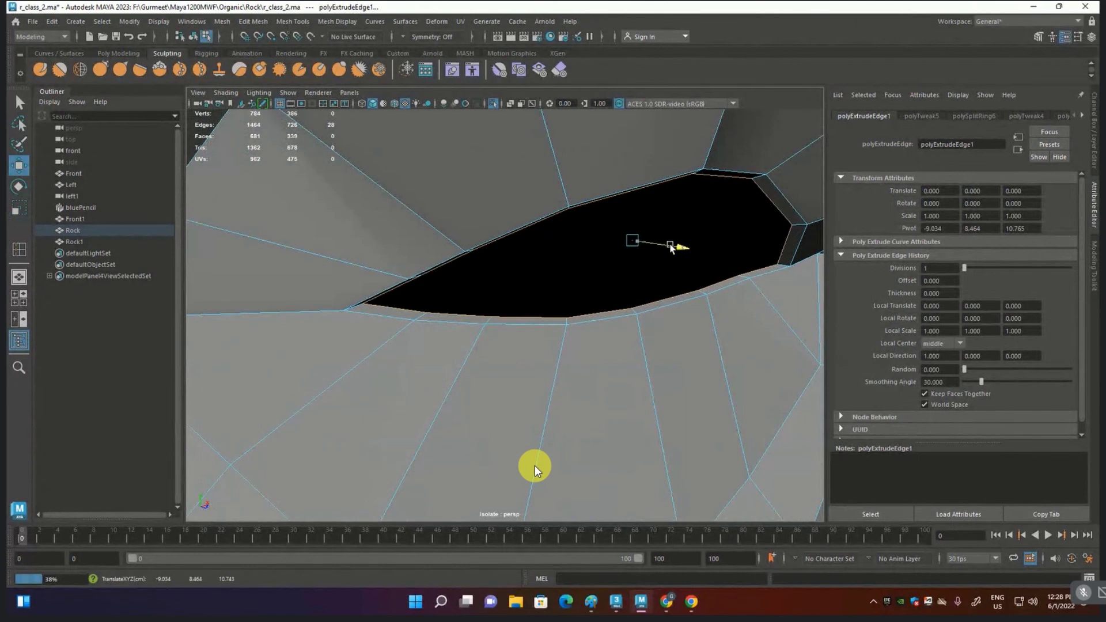
mouse_move(671, 248)
left_mouse_down()
mouse_move(682, 257)
mouse_move(649, 264)
left_mouse_up()
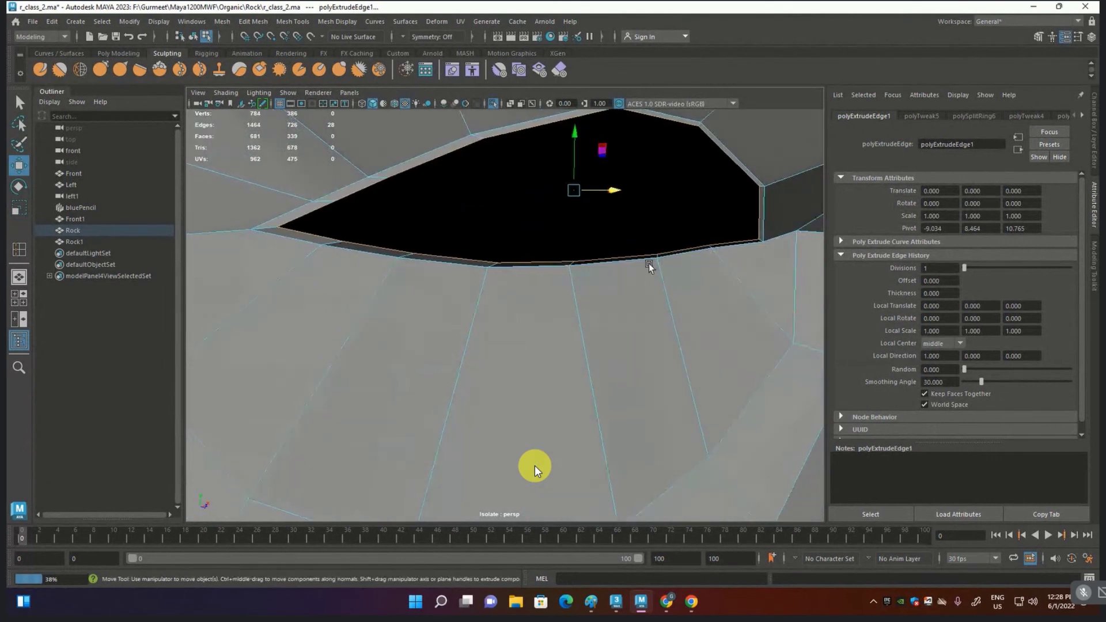
key("r")
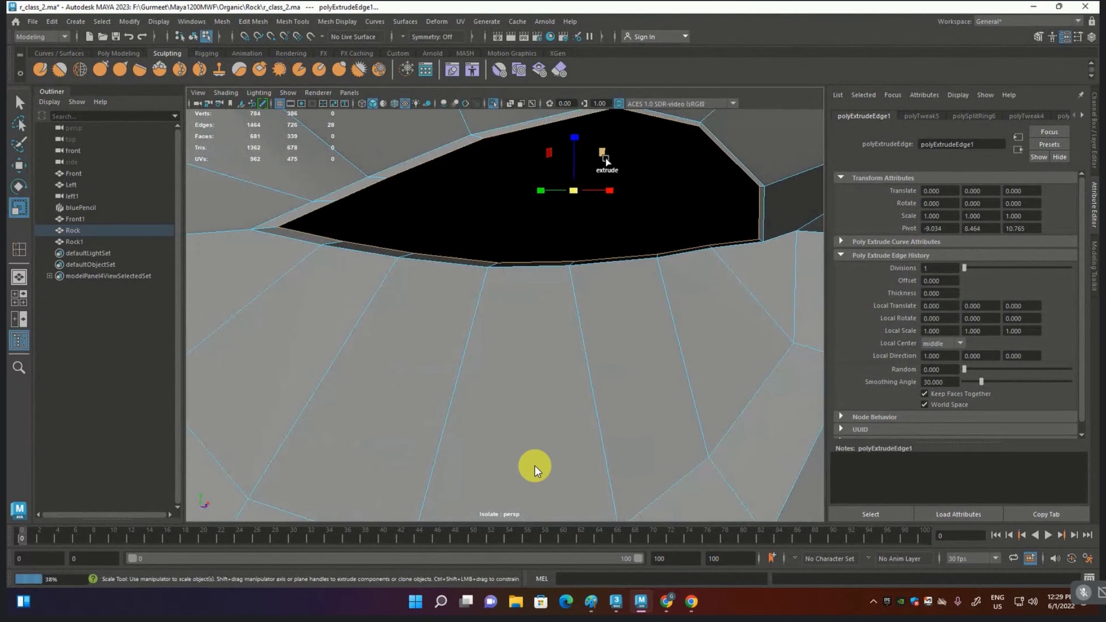
left_click_drag(573, 190, 570, 206, "shift")
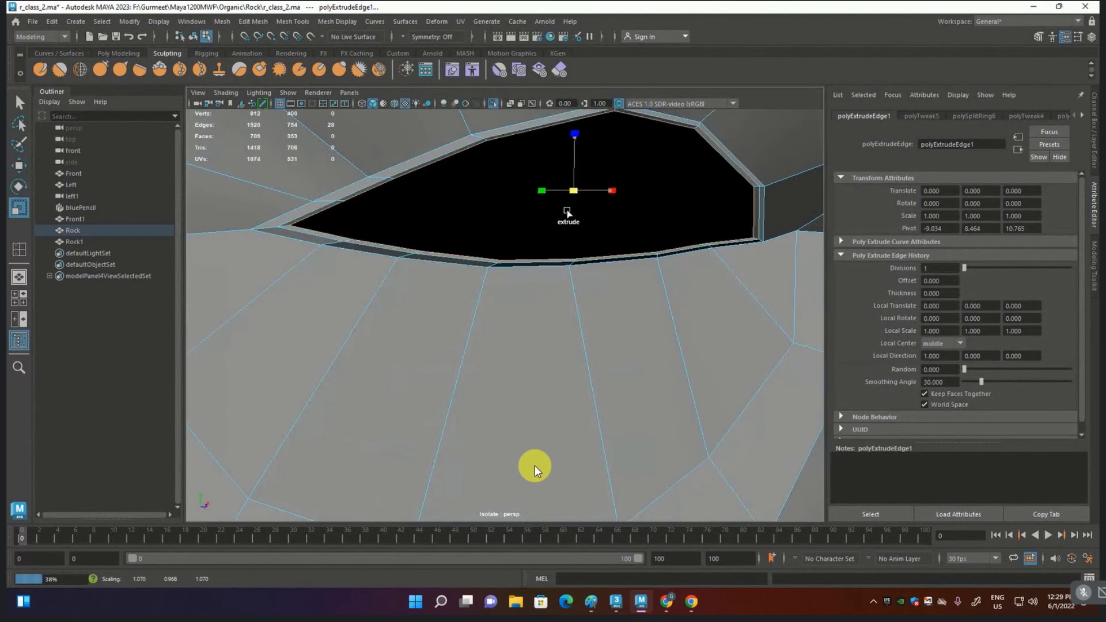
left_click(570, 215)
left_click_drag(570, 216, 585, 227, "alt")
Step: Nudge the selected inner edge back and view the eye hole with smooth preview on
key("w")
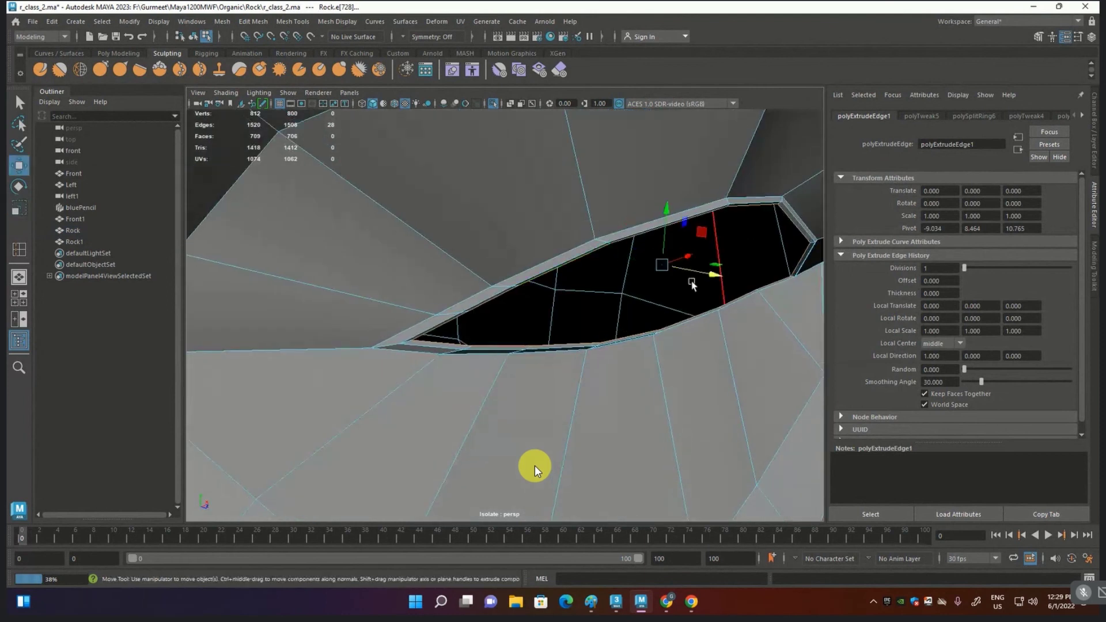
mouse_move(698, 278)
left_mouse_down()
mouse_move(536, 314)
mouse_move(647, 304)
left_mouse_up()
key("3")
scroll(548, 301, "up", 5)
scroll(550, 284, "down", 3)
mouse_move(552, 280)
left_mouse_down("alt")
mouse_move(507, 294)
mouse_move(478, 275)
mouse_move(624, 328)
mouse_move(637, 299)
left_mouse_up("alt")
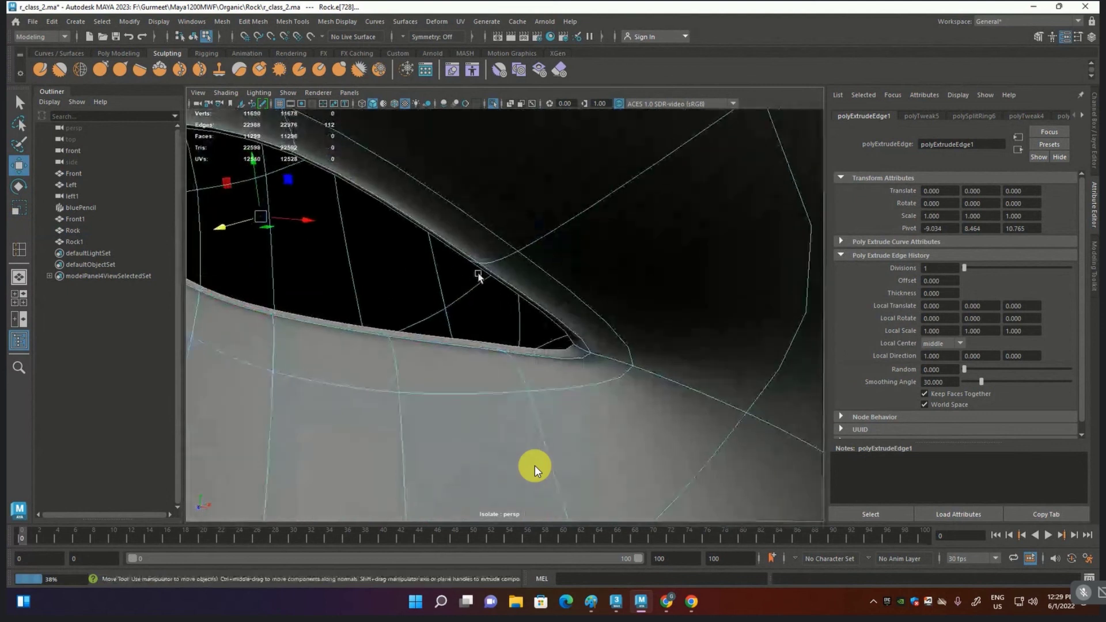
scroll(478, 275, "down", 3)
scroll(552, 311, "up", 2)
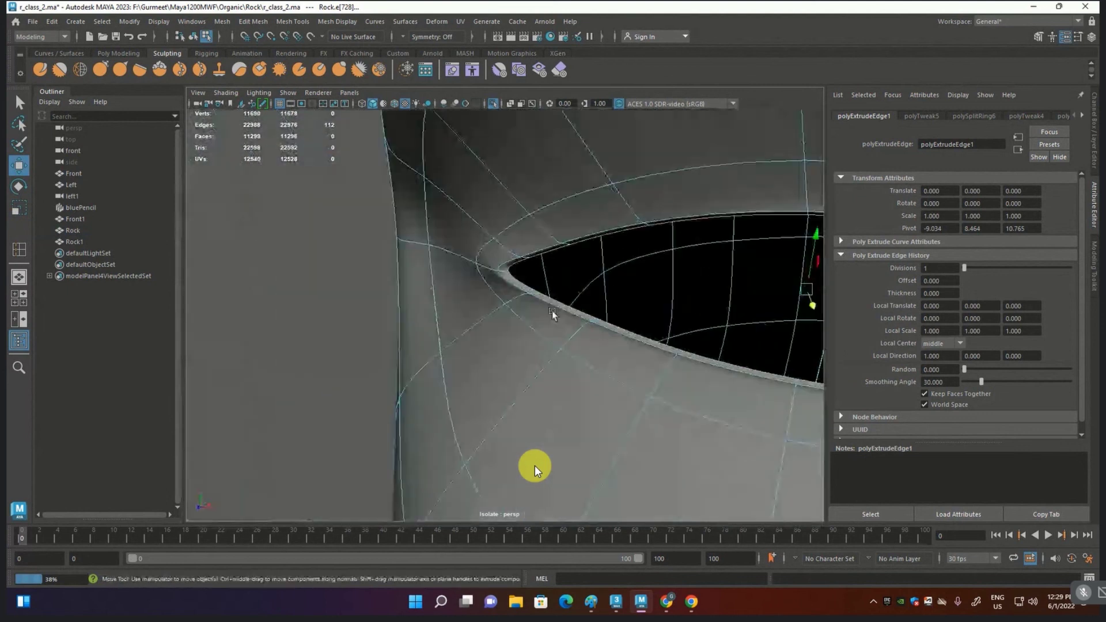
scroll(551, 312, "down", 2)
middle_click_drag(637, 299, 482, 332, "alt")
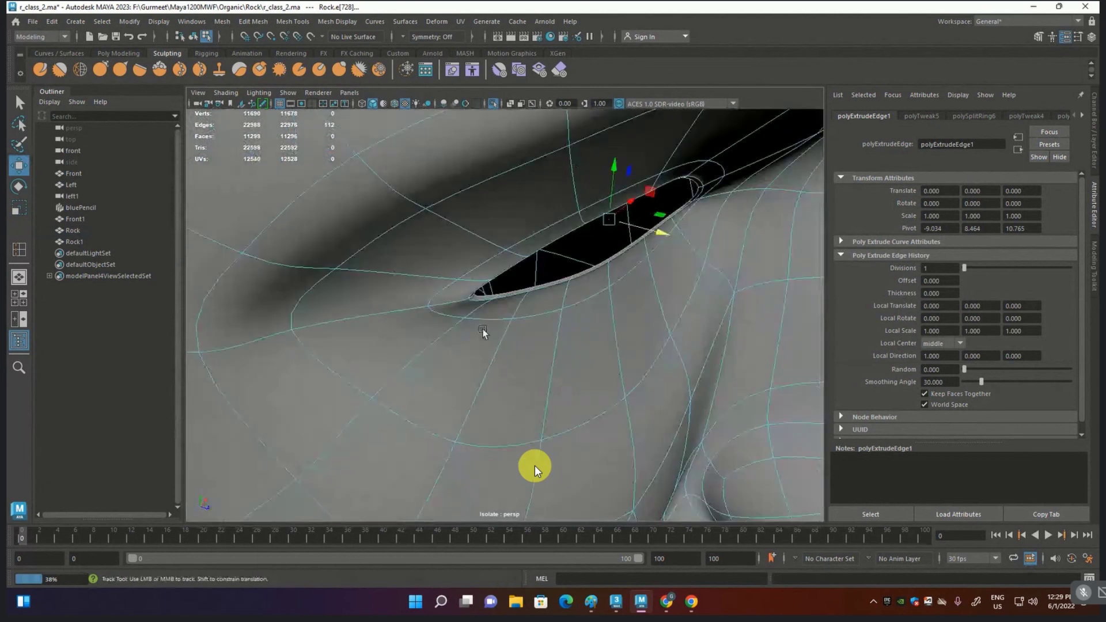
left_click_drag(482, 332, 491, 309, "alt")
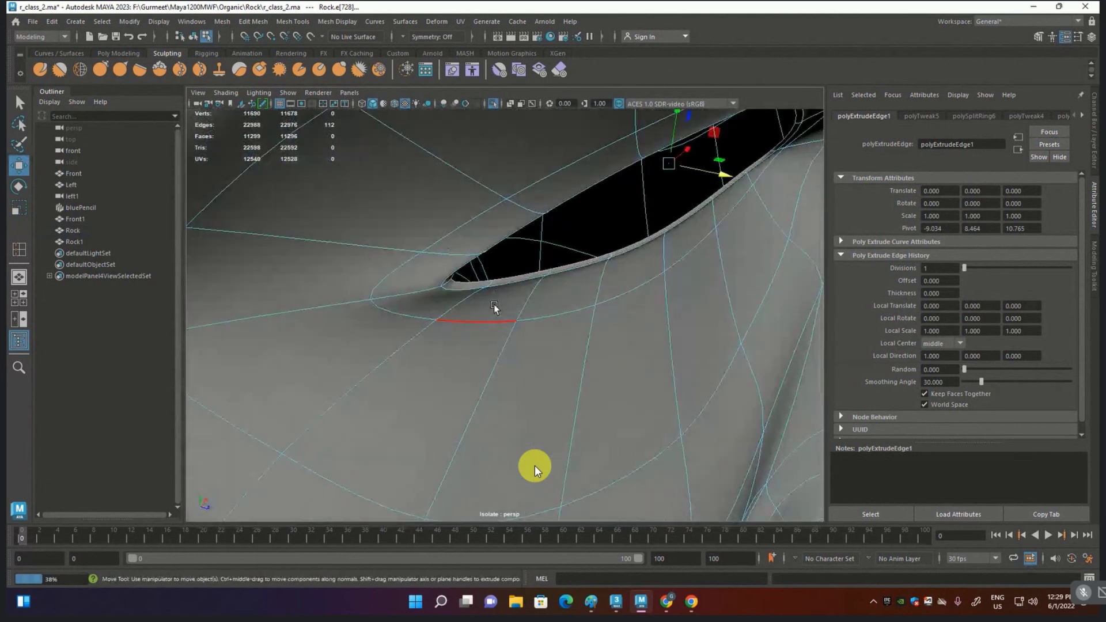
Step: Adjust the rim vertices at the opening's tip, pulling them down and up-left
key("F9")
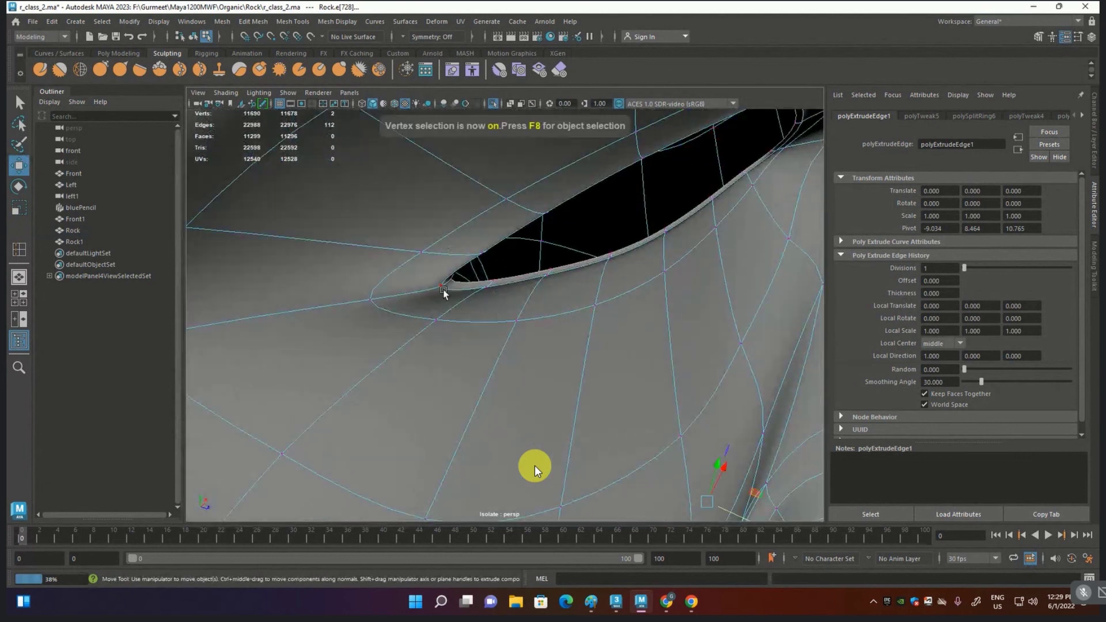
mouse_move(443, 289)
left_mouse_down()
mouse_move(443, 303)
mouse_move(451, 288)
left_mouse_up()
left_click(443, 288, "shift")
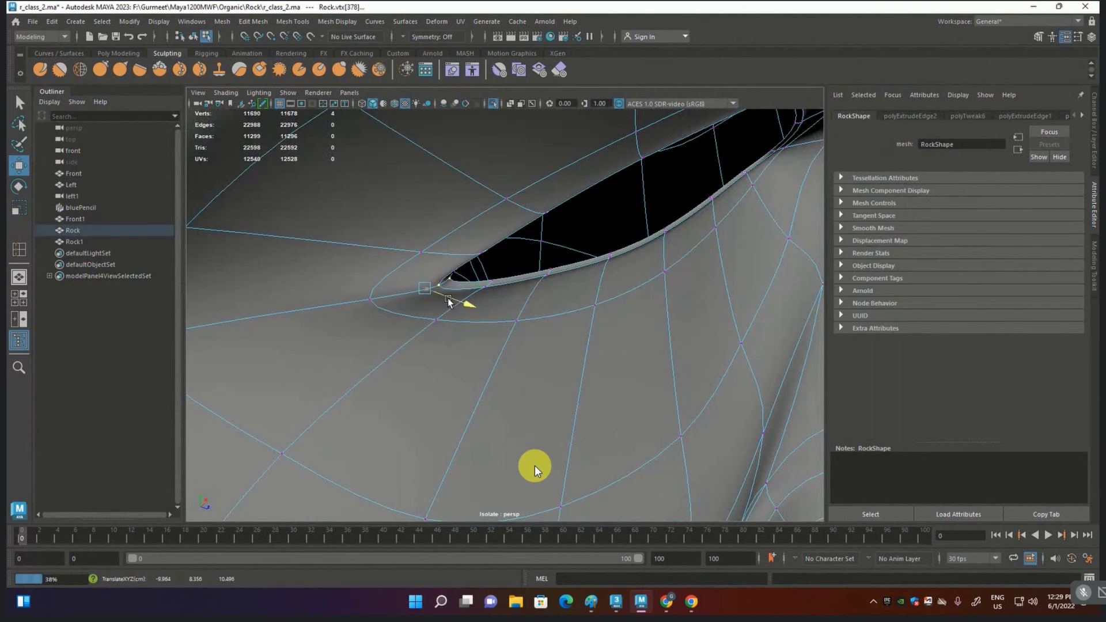
left_click_drag(443, 289, 440, 285)
double_click(434, 273)
left_click(434, 273)
scroll(490, 307, "up", 3)
Step: Raise and lower individual lower-rim vertices to even out the lid edge, then show the cage
left_click(631, 286)
left_click(726, 265, "shift")
left_click_drag(684, 252, 681, 258)
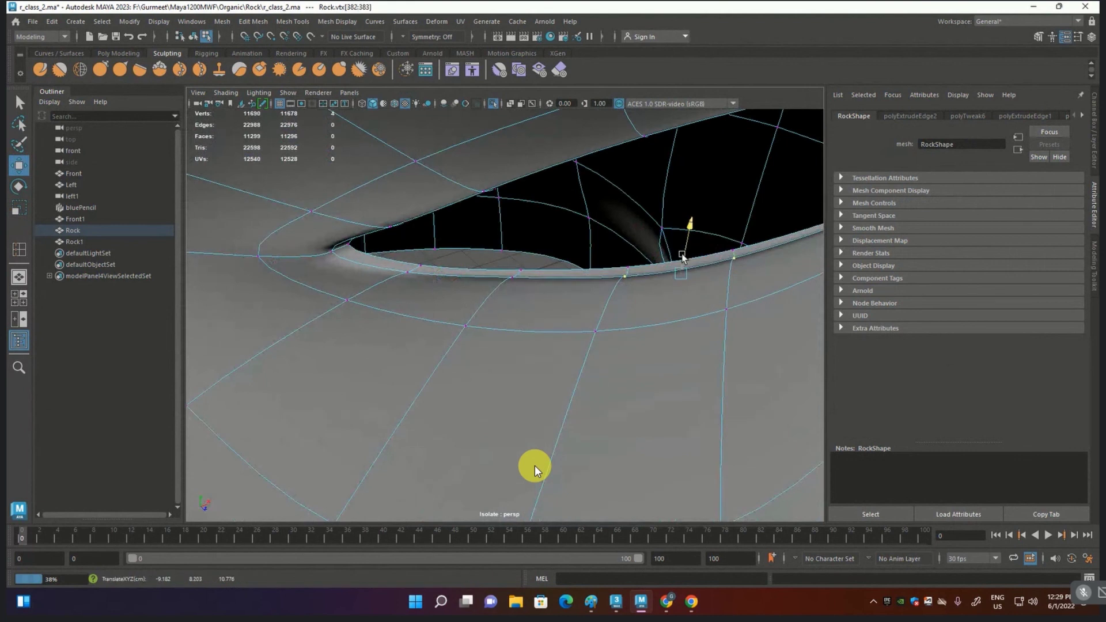
left_click(511, 282)
mouse_move(511, 281)
left_mouse_down()
mouse_move(525, 329)
mouse_move(499, 347)
mouse_move(437, 325)
mouse_move(460, 305)
left_mouse_up()
left_click(531, 269)
left_click_drag(531, 269, 530, 253)
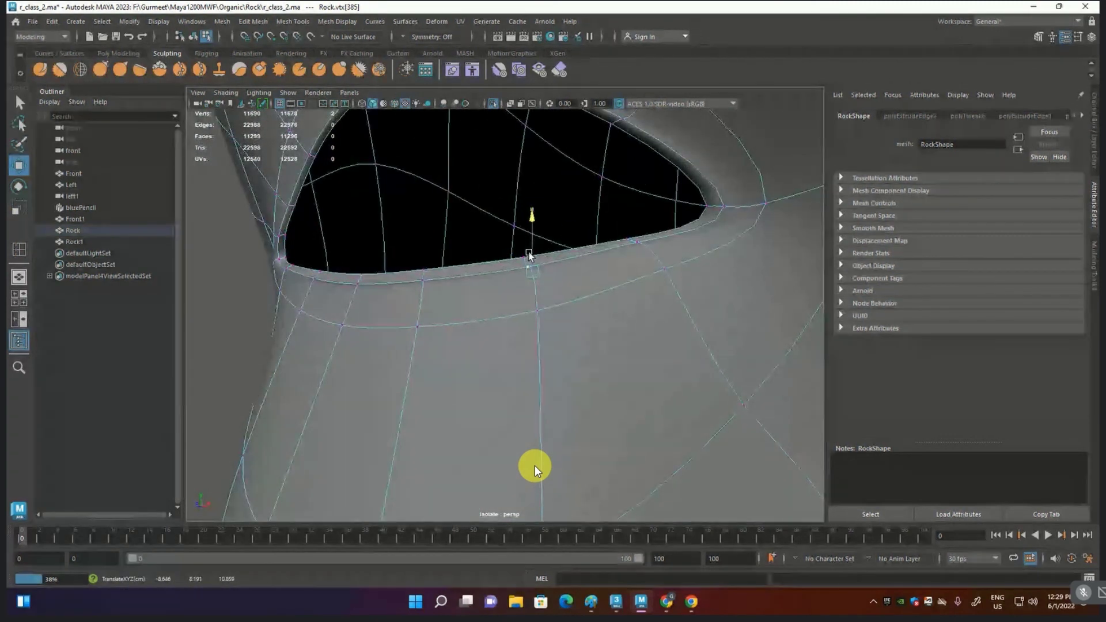
left_click(635, 239)
left_click_drag(636, 222, 636, 226)
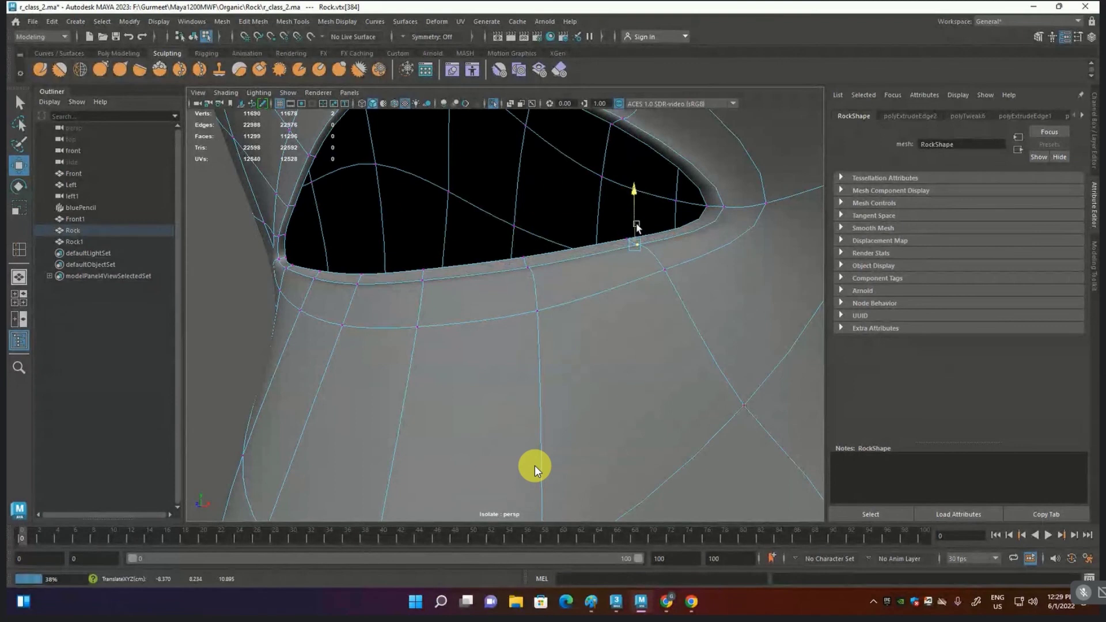
mouse_move(531, 288)
left_mouse_down("alt")
mouse_move(420, 355)
mouse_move(501, 355)
mouse_move(459, 327)
mouse_move(445, 340)
mouse_move(461, 370)
mouse_move(486, 362)
mouse_move(457, 330)
left_mouse_up("alt")
key("1")
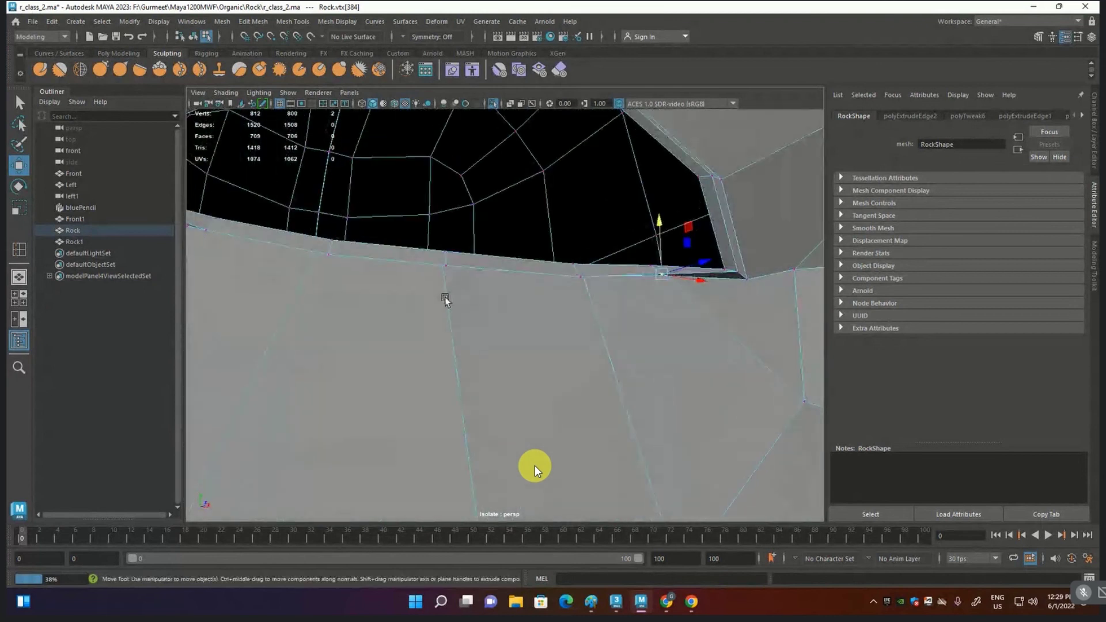
Step: Raise two lower-rim vertices and shift the neighbouring rim vertices left and right
left_click(442, 279)
left_click(583, 281, "shift")
left_click_drag(516, 245, 515, 235)
left_click(309, 266)
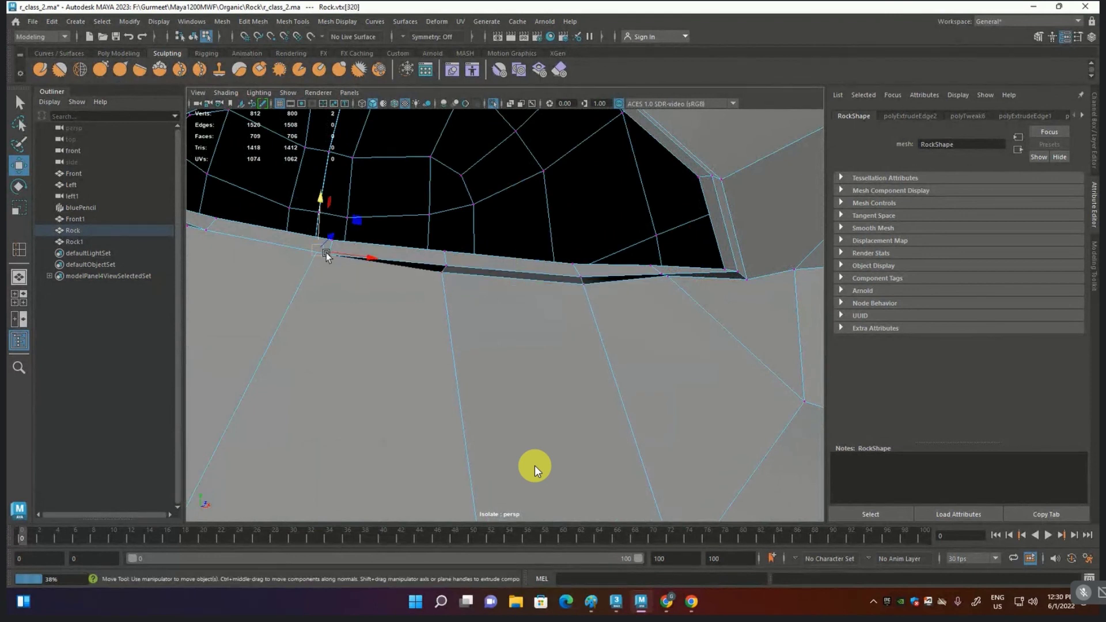
left_click_drag(318, 219, 311, 232)
left_click(679, 287)
middle_click_drag(683, 287, 690, 292)
Step: Move the inner corner vertex down-left and reframe the opening
mouse_move(383, 336)
left_mouse_down("alt")
mouse_move(507, 375)
mouse_move(402, 309)
left_mouse_up("alt")
left_click(406, 294)
mouse_move(418, 257)
middle_mouse_down()
mouse_move(423, 294)
mouse_move(444, 302)
middle_mouse_up()
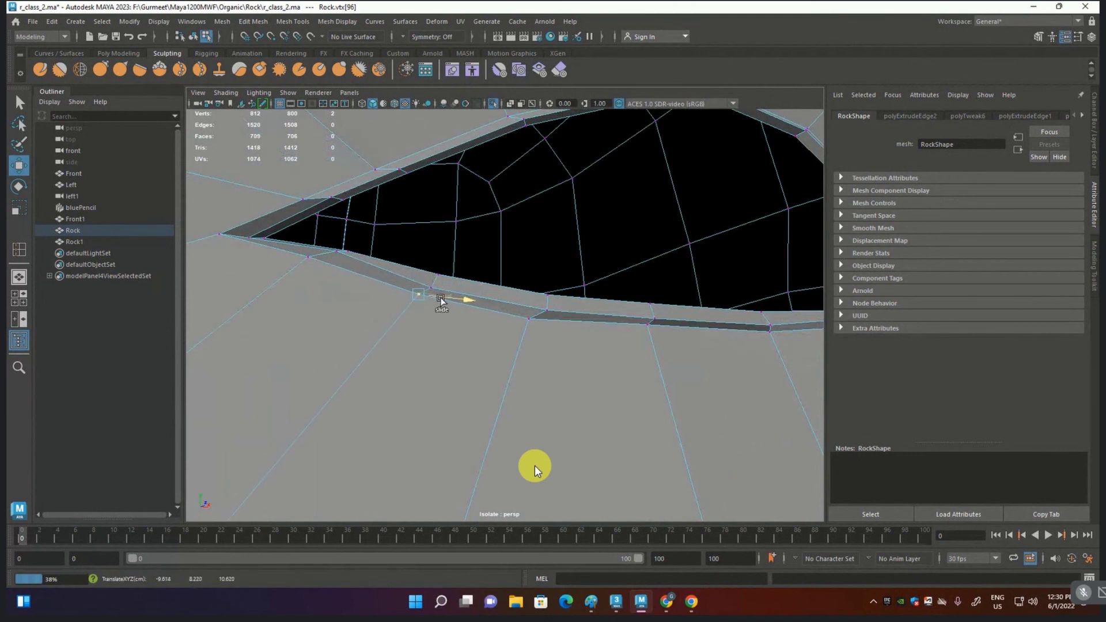
left_click(309, 257)
mouse_move(314, 268)
left_mouse_down("alt")
mouse_move(326, 303)
mouse_move(545, 361)
left_mouse_up("alt")
right_click_drag(545, 361, 472, 387, "alt")
mouse_move(472, 387)
left_mouse_down("alt")
mouse_move(469, 414)
mouse_move(484, 393)
mouse_move(529, 413)
mouse_move(406, 420)
mouse_move(462, 414)
mouse_move(469, 387)
mouse_move(501, 402)
mouse_move(526, 370)
left_mouse_up("alt")
Step: Toggle between smooth preview and cage to inspect the reshaped eye opening from several angles
key("3")
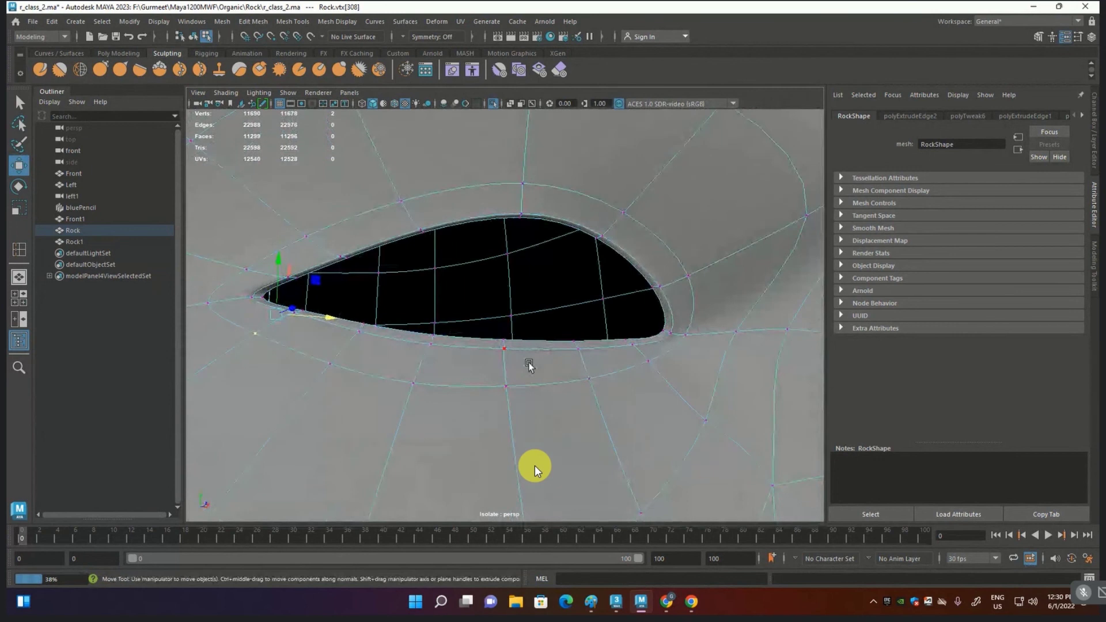
scroll(544, 227, "up", 2)
mouse_move(547, 210)
left_mouse_down("alt")
mouse_move(548, 198)
mouse_move(554, 294)
mouse_move(514, 246)
left_mouse_up("alt")
key("1")
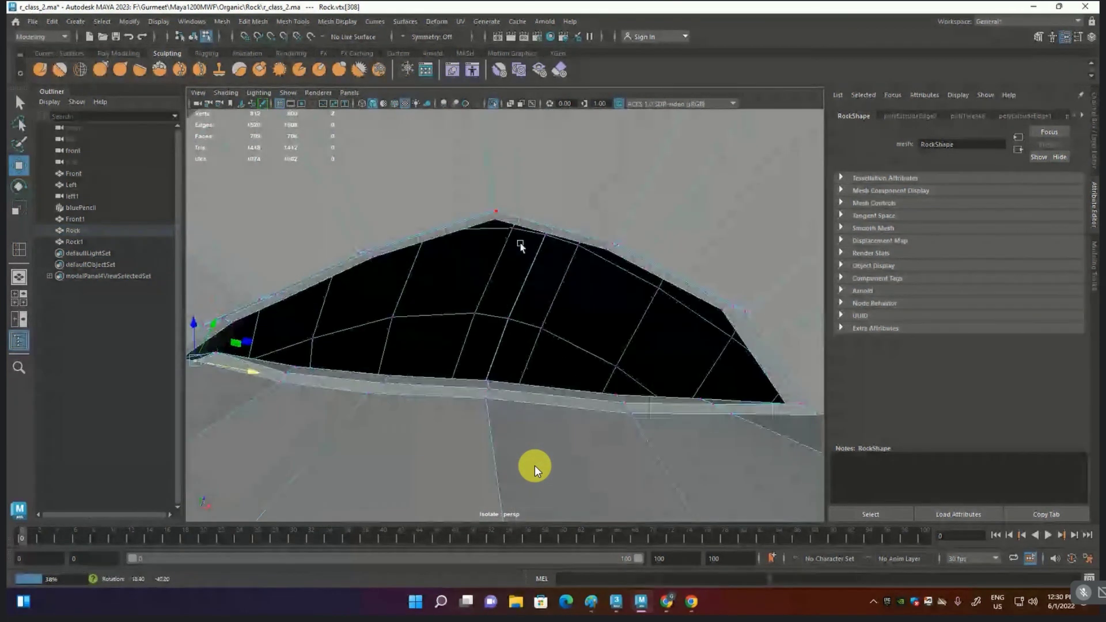
key("F10")
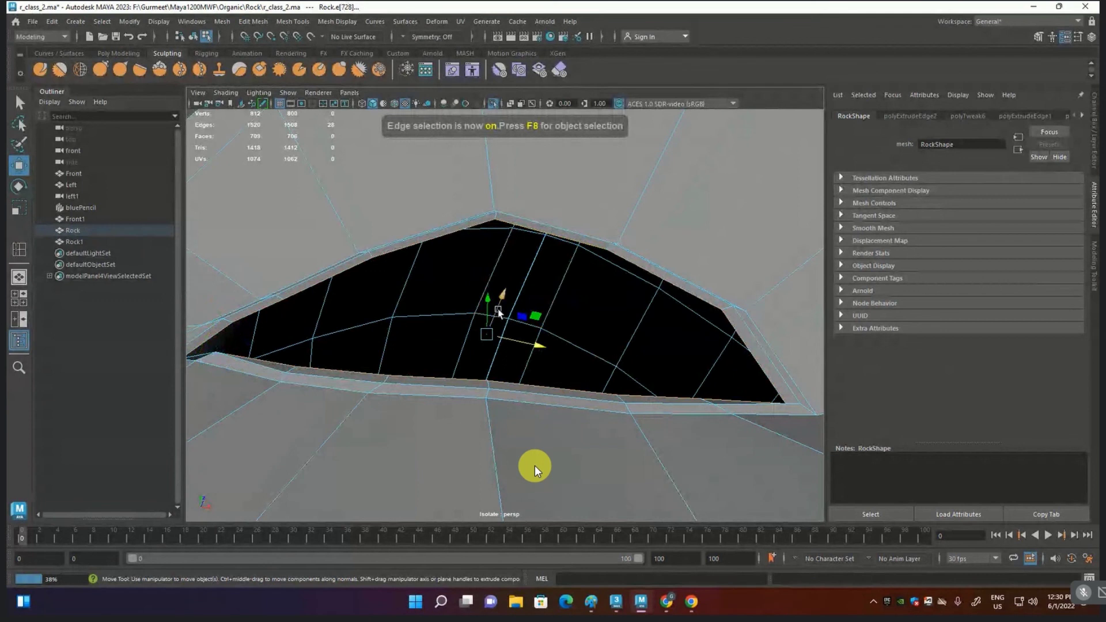
mouse_move(503, 318)
left_mouse_down("alt")
mouse_move(537, 326)
mouse_move(537, 335)
left_mouse_up("alt")
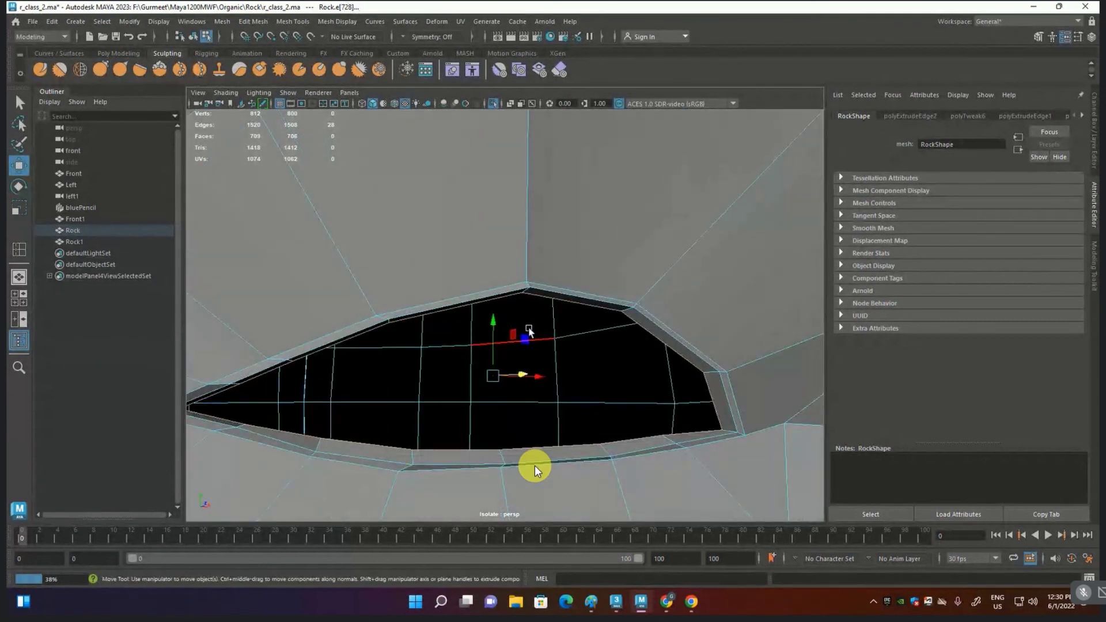
key("3")
scroll(527, 327, "down", 2)
mouse_move(539, 335)
left_mouse_down("alt")
mouse_move(610, 348)
mouse_move(675, 318)
left_mouse_up("alt")
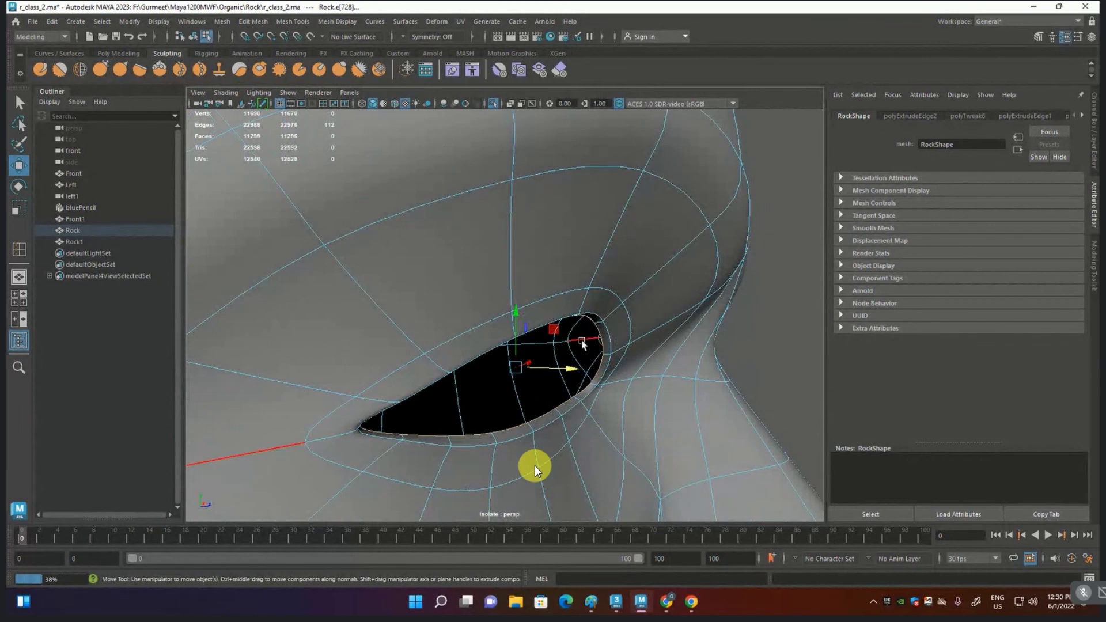
Step: With a small Grab brush, pull the skin above the upper-right eye rim upward
key("F8")
key("y")
left_click_drag(625, 345, 581, 345)
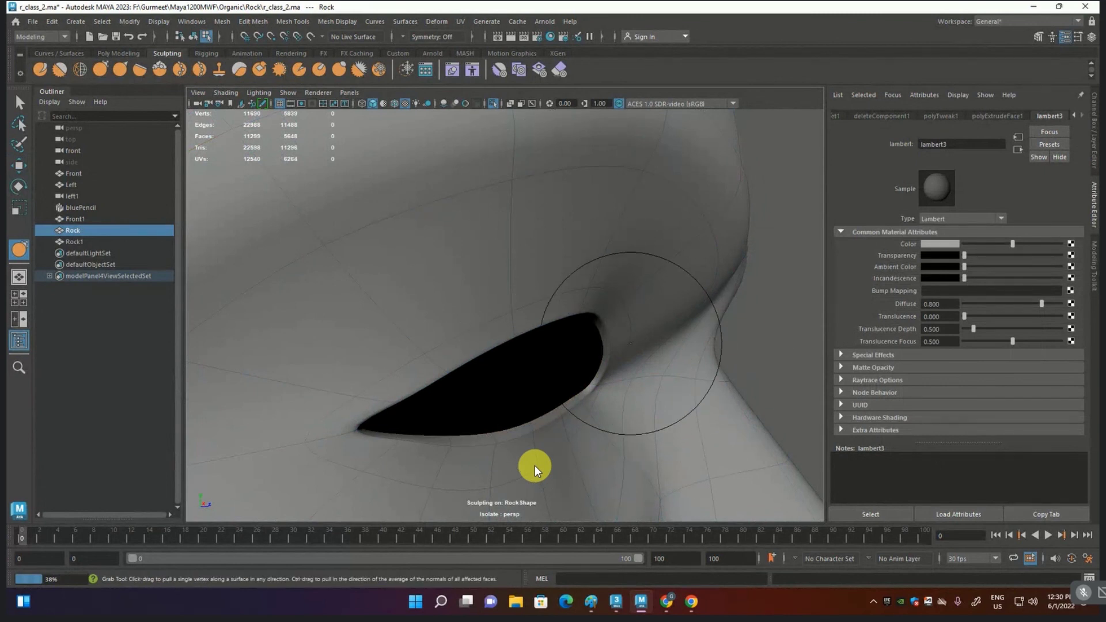
left_click_drag(604, 348, 604, 311)
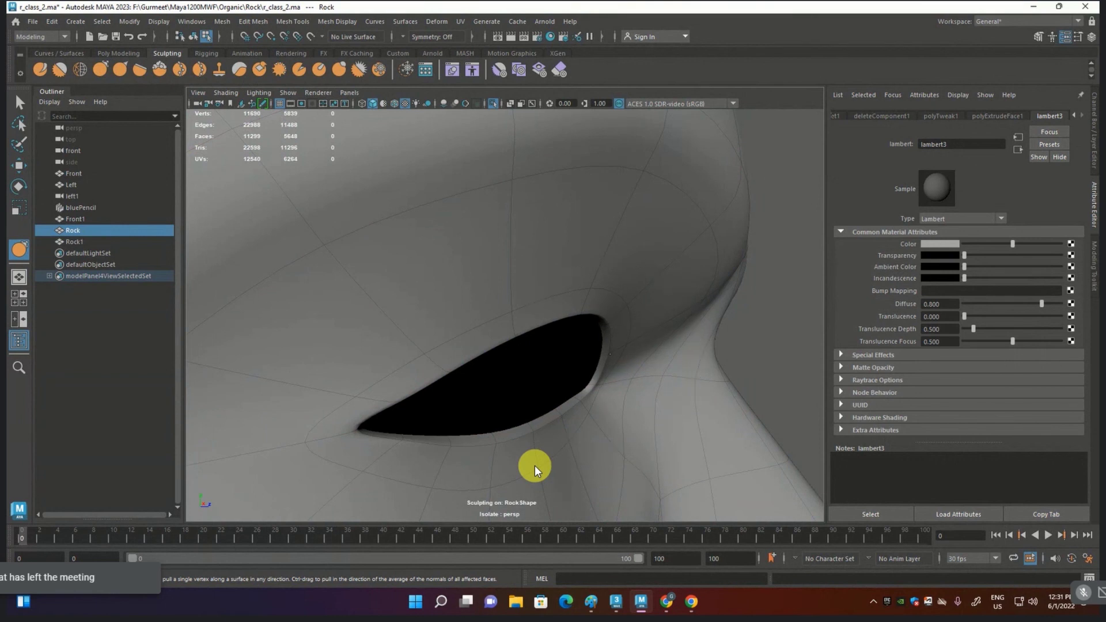
scroll(588, 397, "down", 2)
scroll(588, 363, "down", 2)
scroll(605, 380, "down", 1)
middle_click_drag(622, 400, 627, 348, "alt")
left_click_drag(627, 347, 499, 316, "alt")
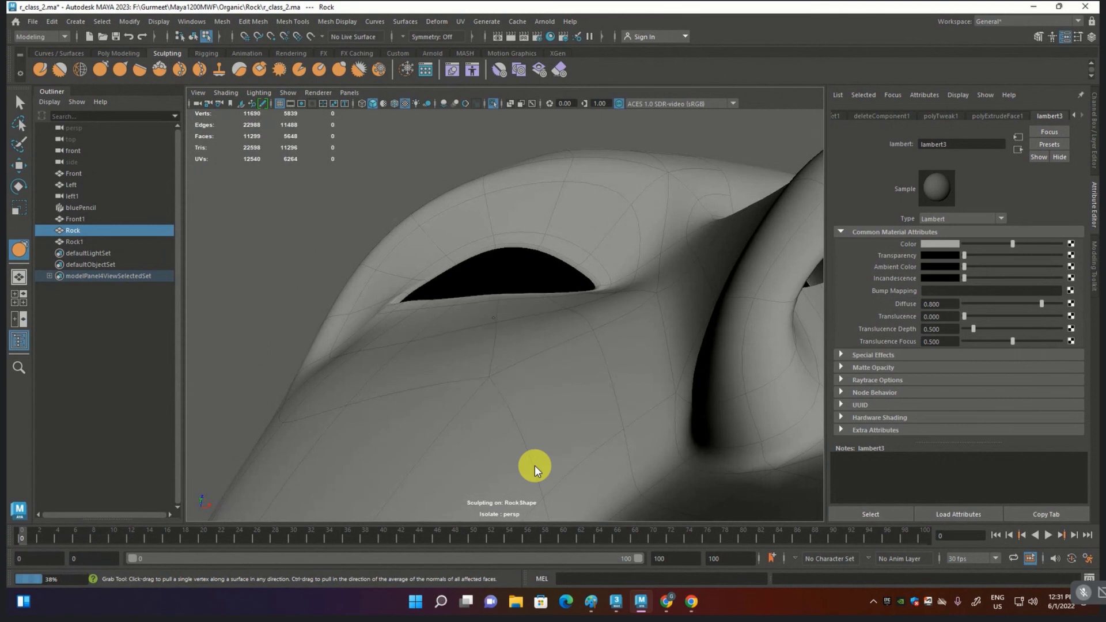
Step: Sculpt a deeper fold at the lower-left lid and reshape the upper and lower lid edges
mouse_move(409, 341)
left_mouse_down()
mouse_move(353, 342)
mouse_move(397, 288)
left_mouse_up()
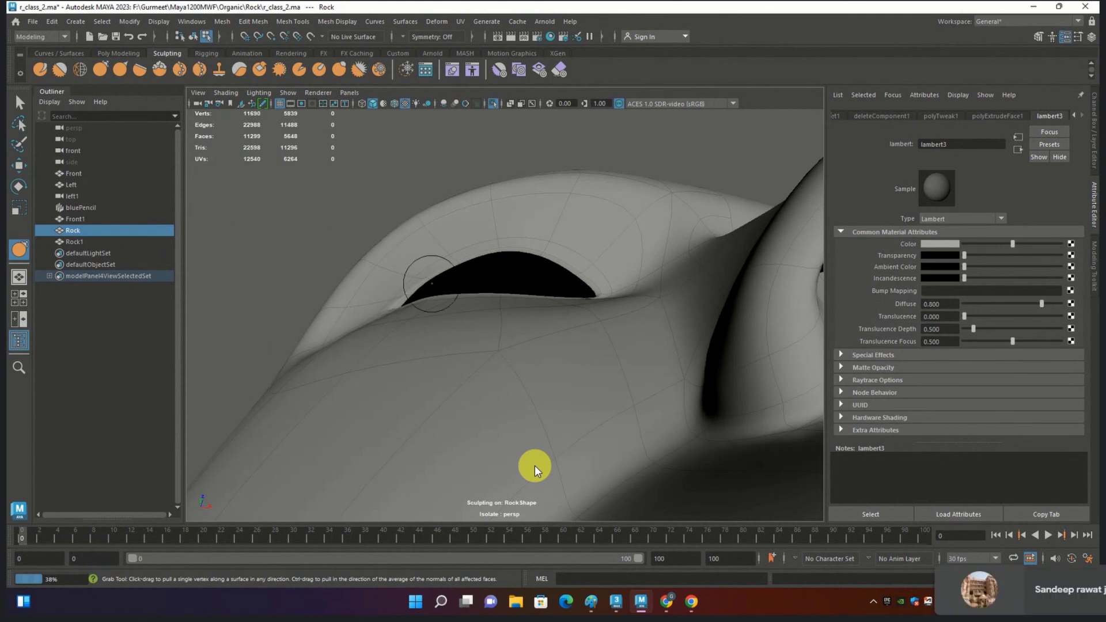
left_click_drag(455, 262, 450, 266)
mouse_move(453, 260)
left_mouse_down("alt")
mouse_move(559, 366)
mouse_move(498, 364)
left_mouse_up("alt")
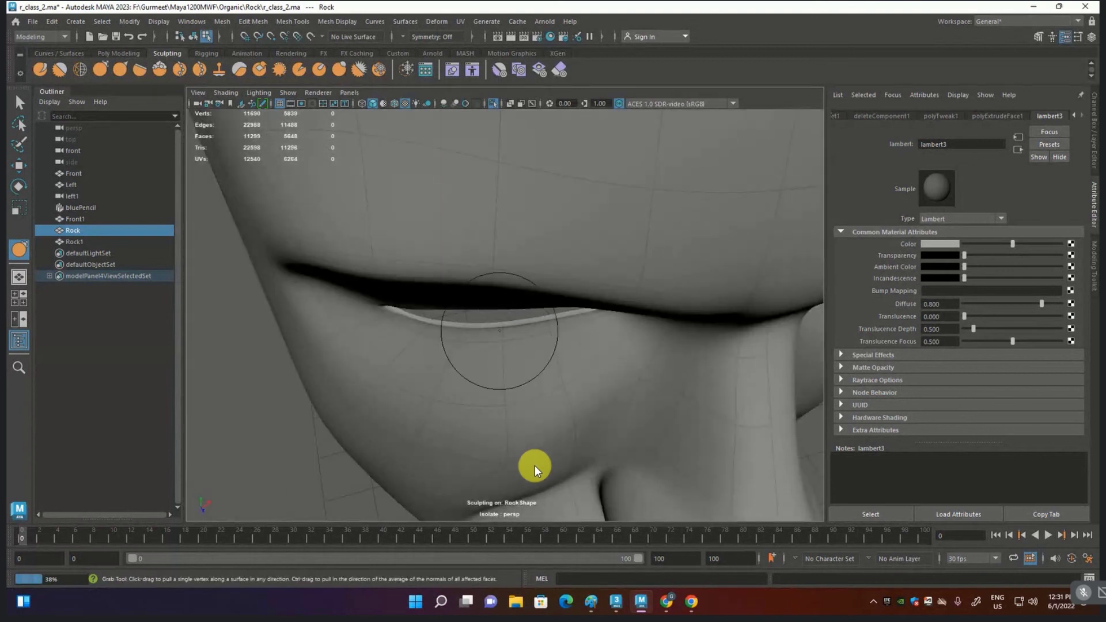
left_click_drag(498, 338, 499, 339)
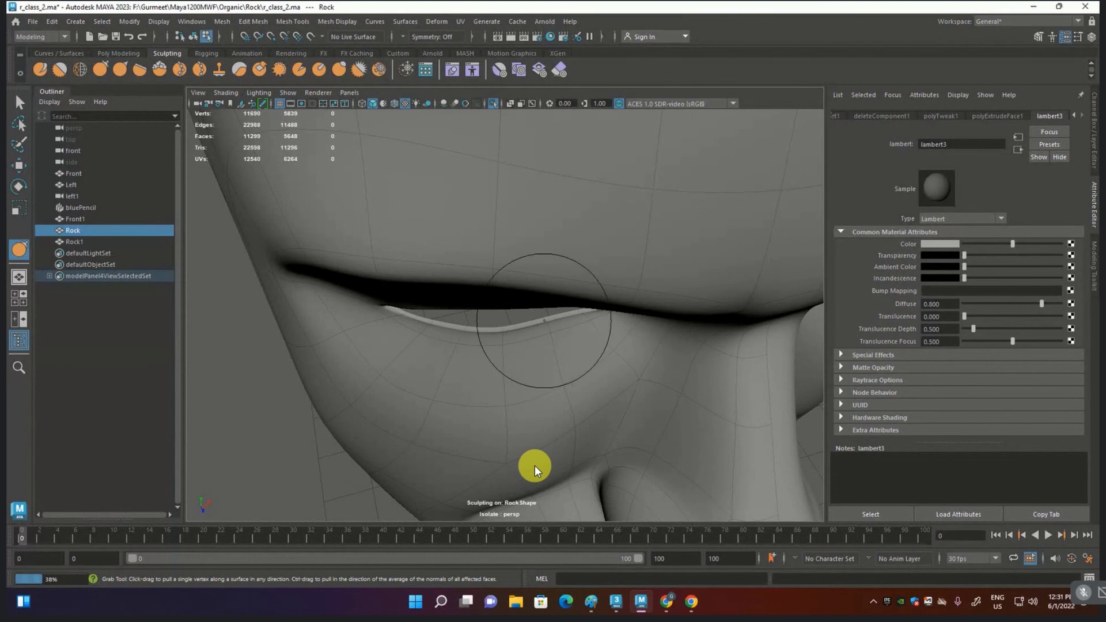
left_click_drag(498, 334, 544, 327)
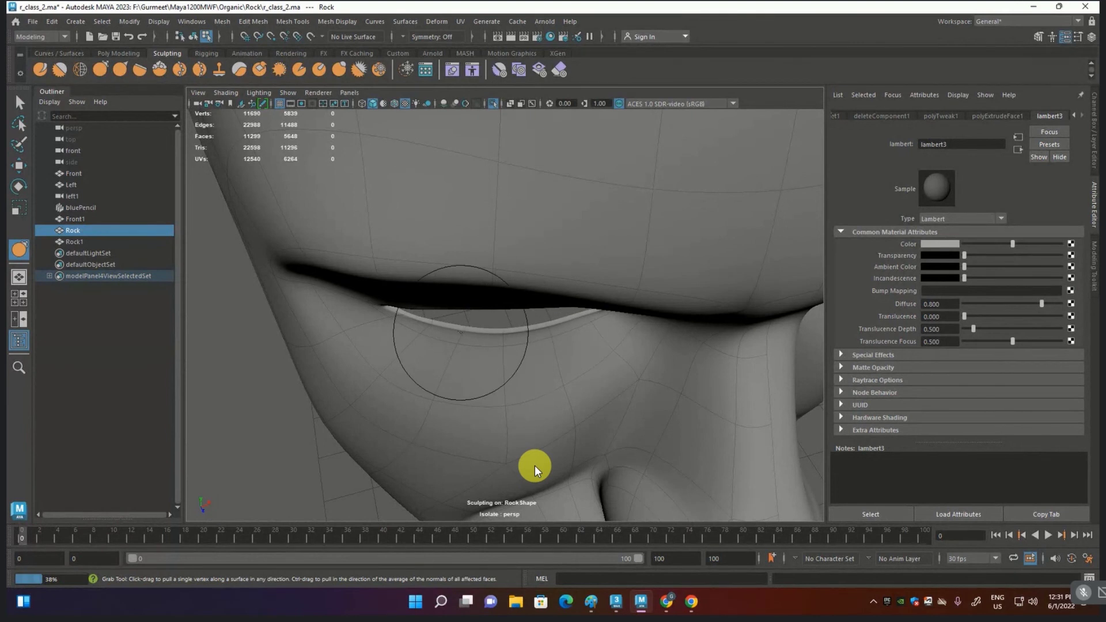
key("f")
Step: Raise the lambert3 Transparency so the head's material becomes nearly transparent
left_click_drag(535, 469, 535, 469, "alt")
scroll(534, 470, "up", 5)
scroll(534, 469, "up", 3)
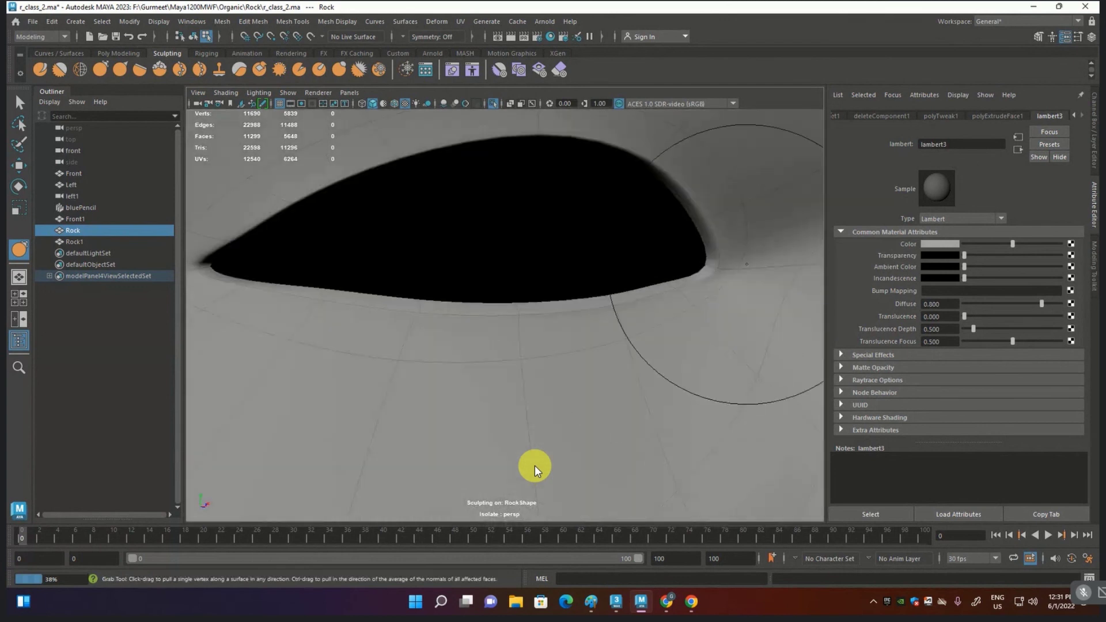
scroll(534, 469, "down", 3)
scroll(534, 469, "down", 2)
left_click_drag(964, 255, 1041, 255)
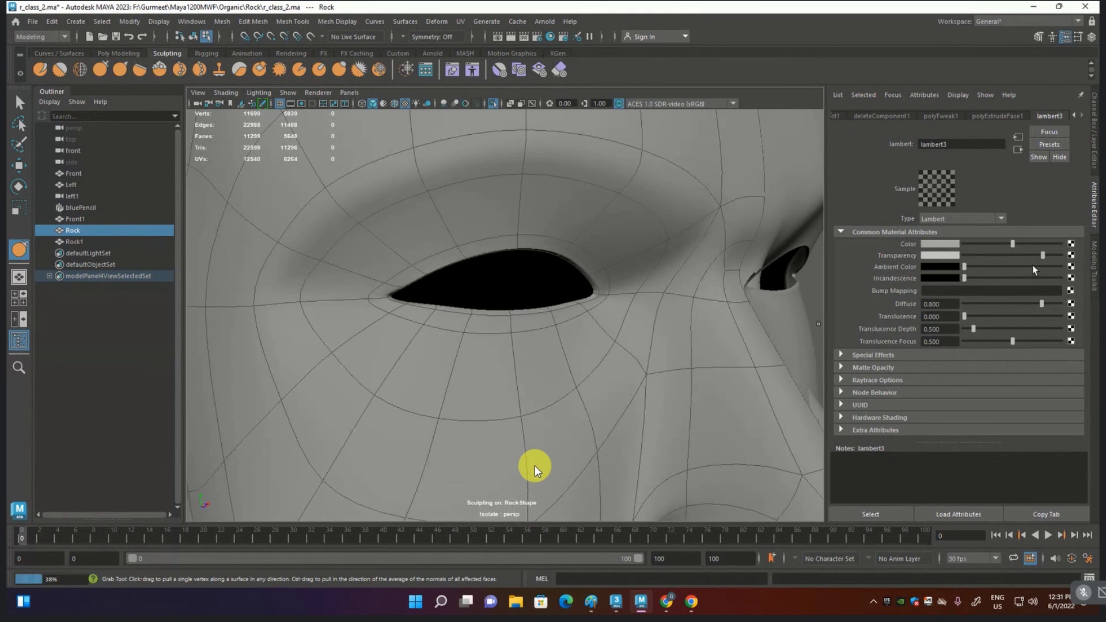
Step: Leave sculpting and show the front view with the reference photo, ready to move vertices
key("ctrl+1")
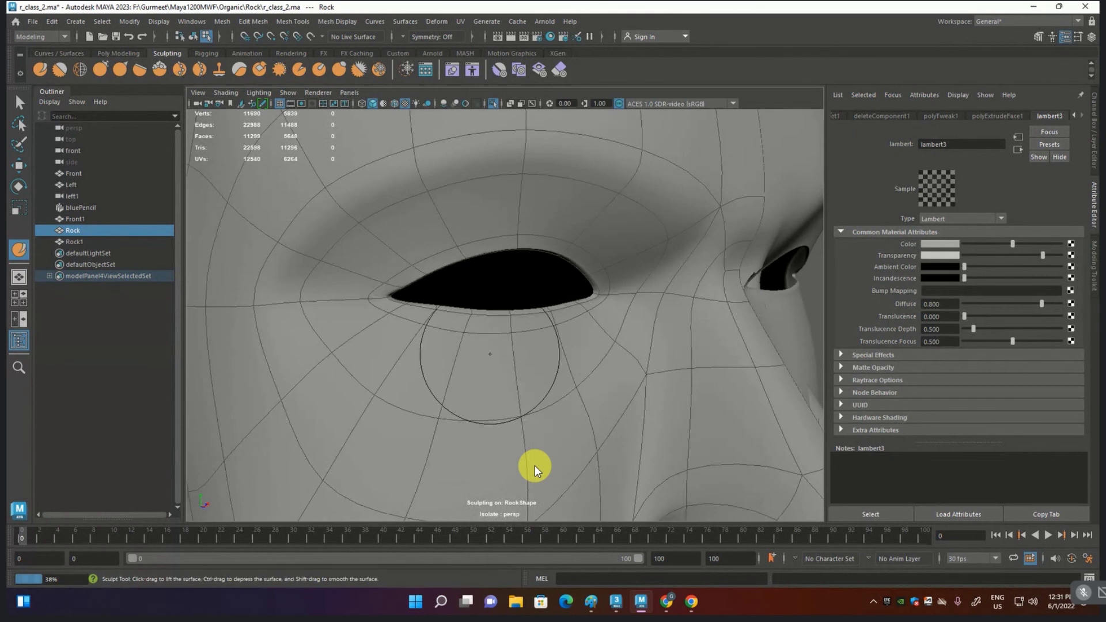
key("q")
key("F8")
scroll(535, 470, "down", 3)
scroll(535, 469, "down", 2)
key("ctrl+1")
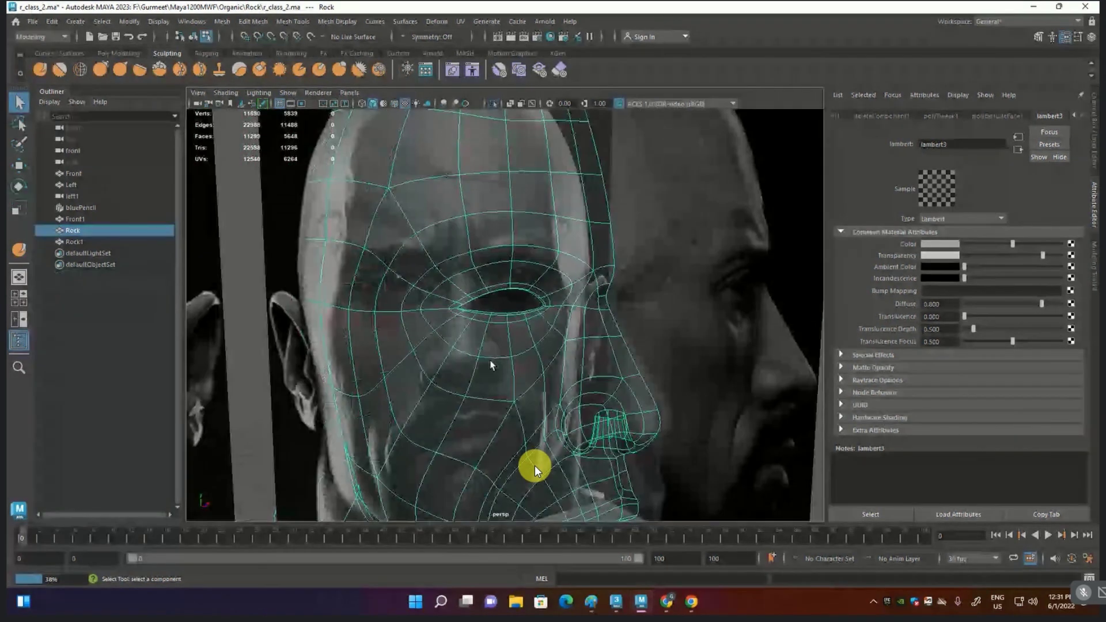
key("space")
key("space")
scroll(534, 468, "up", 4)
scroll(535, 467, "up", 2)
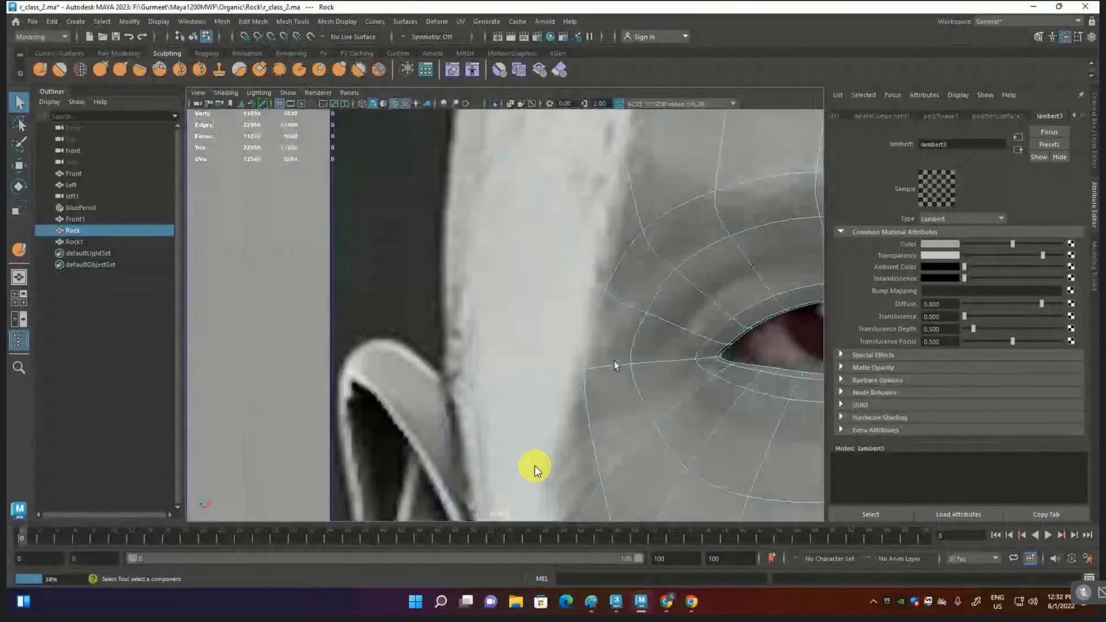
scroll(592, 381, "up", 2)
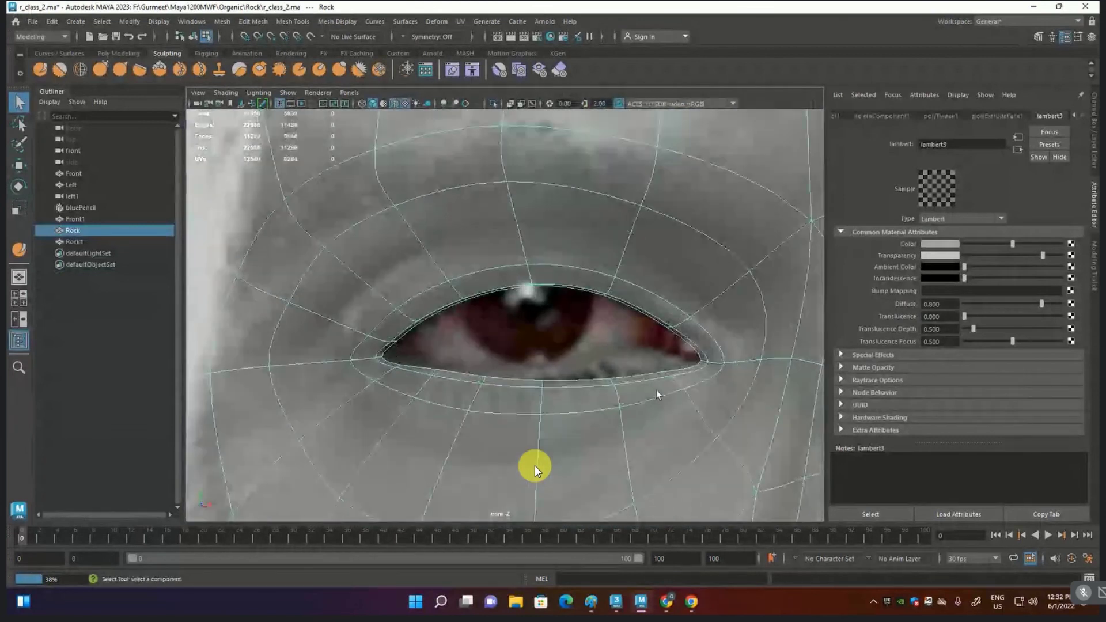
key("F9")
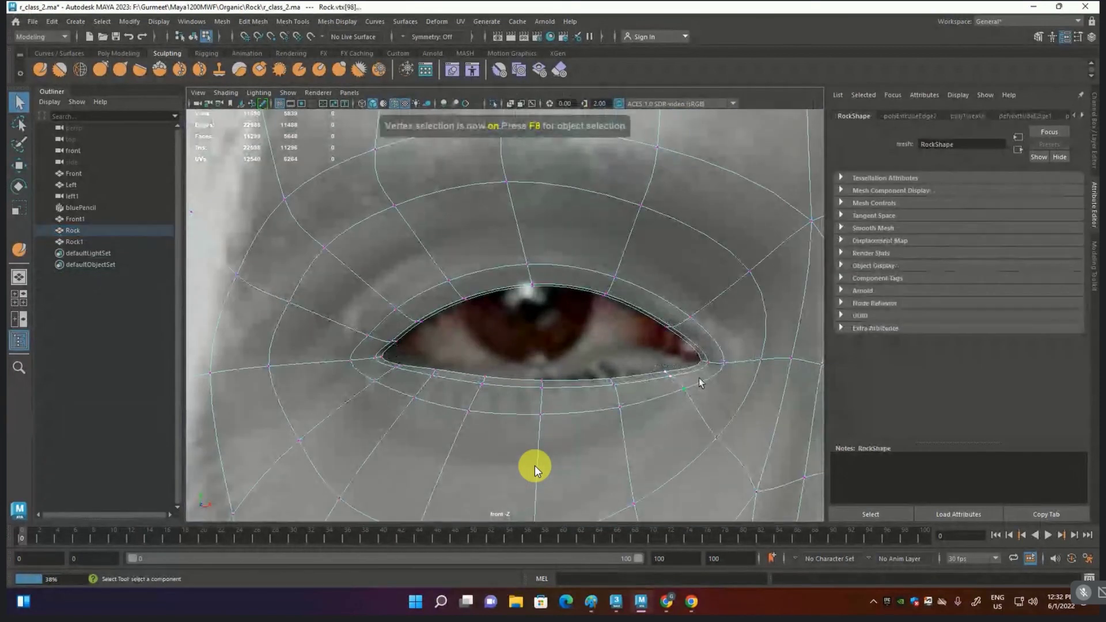
key("w")
Step: Raise the lower-eyelid vertices to follow the reference eye's lower outline
left_click(666, 370)
left_click_drag(594, 362, 632, 423)
middle_click_drag(653, 342, 653, 323)
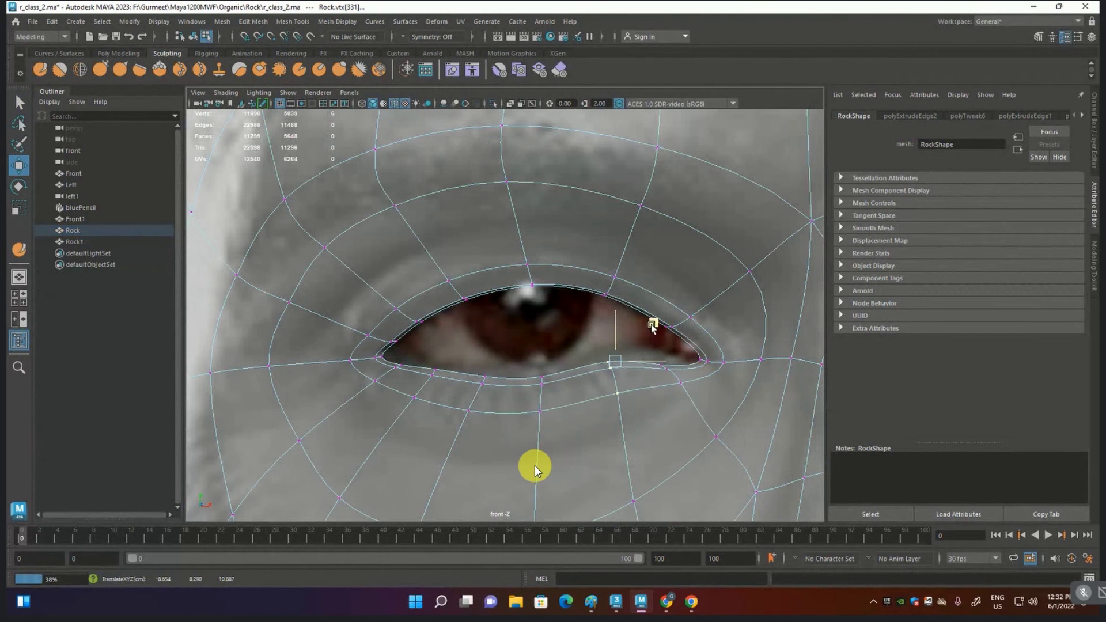
left_click_drag(562, 372, 519, 432)
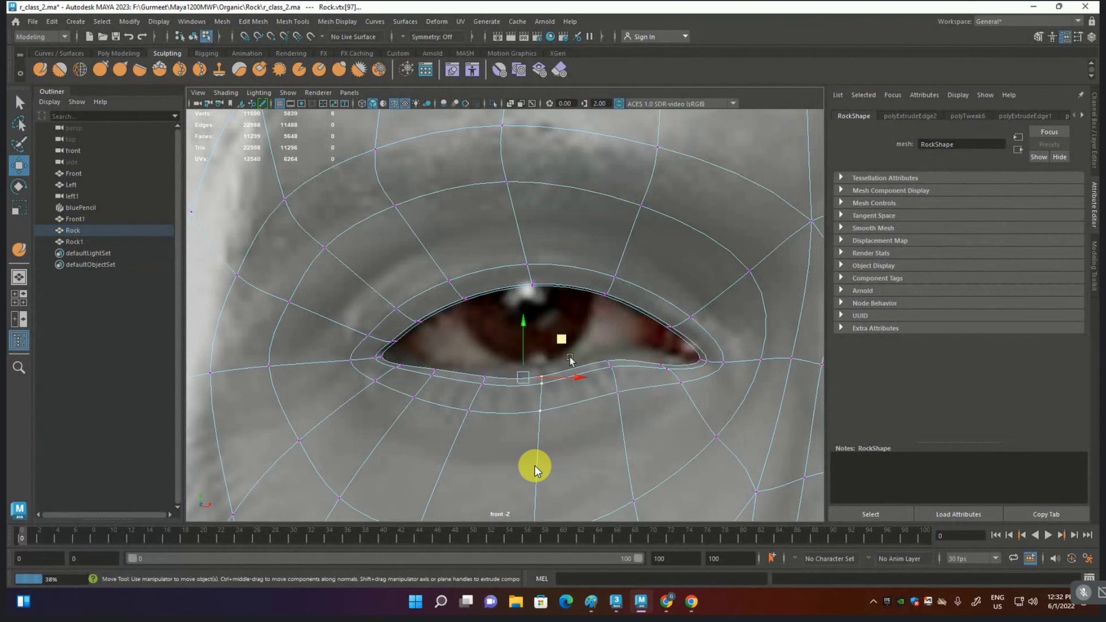
left_click_drag(490, 373, 447, 424)
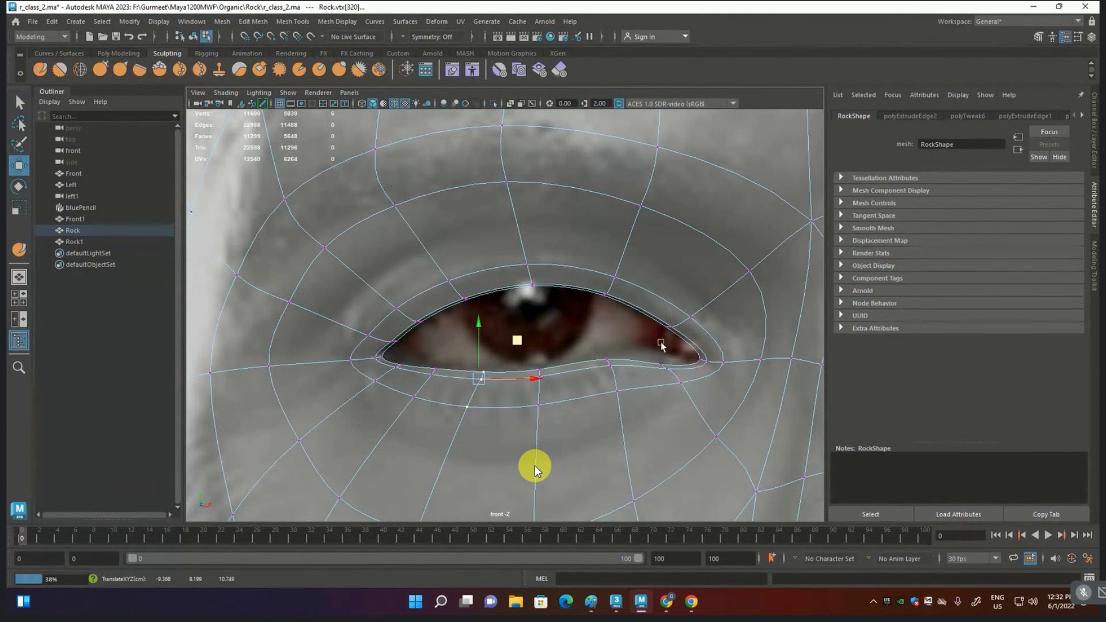
Step: Adjust three upper-eyelid vertices to trace the reference eye's upper lid
left_click(530, 285)
middle_click_drag(570, 239, 568, 225)
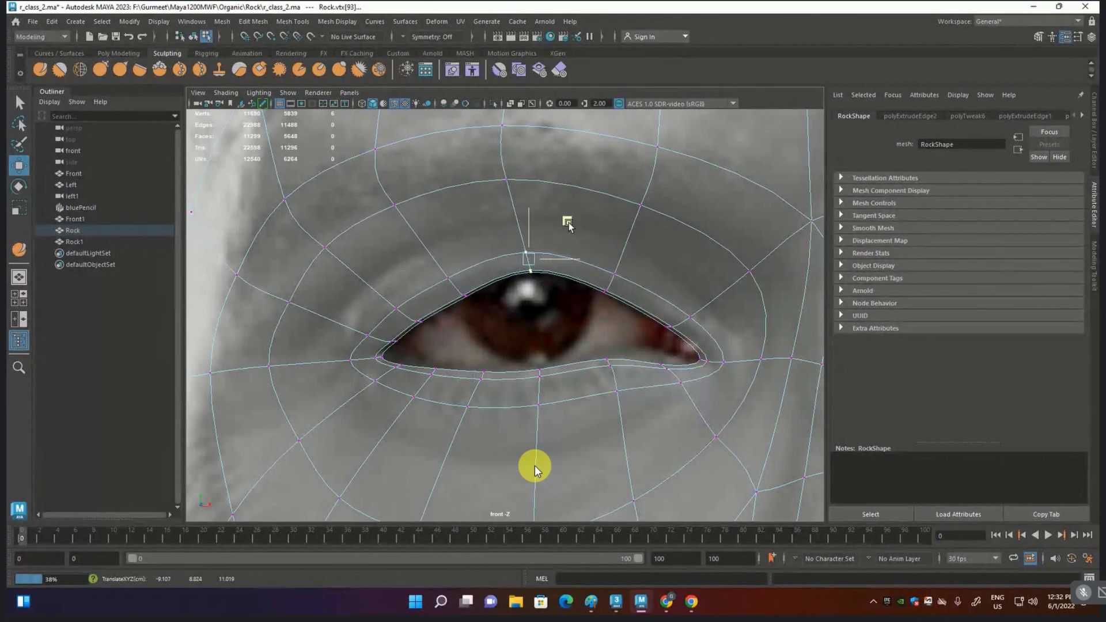
left_click(611, 274)
middle_click_drag(656, 231, 657, 237)
left_click(463, 294)
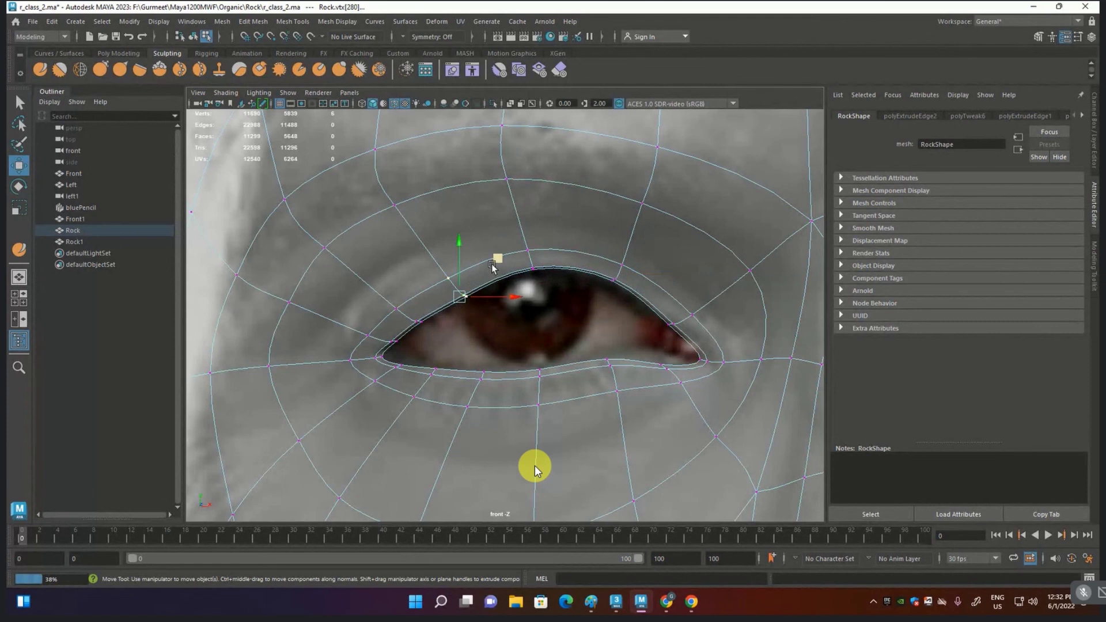
mouse_move(484, 258)
middle_mouse_down()
mouse_move(474, 240)
mouse_move(480, 258)
middle_mouse_up()
Step: Nudge the inner eye-corner vertices slightly left into place
left_click_drag(425, 292, 389, 325)
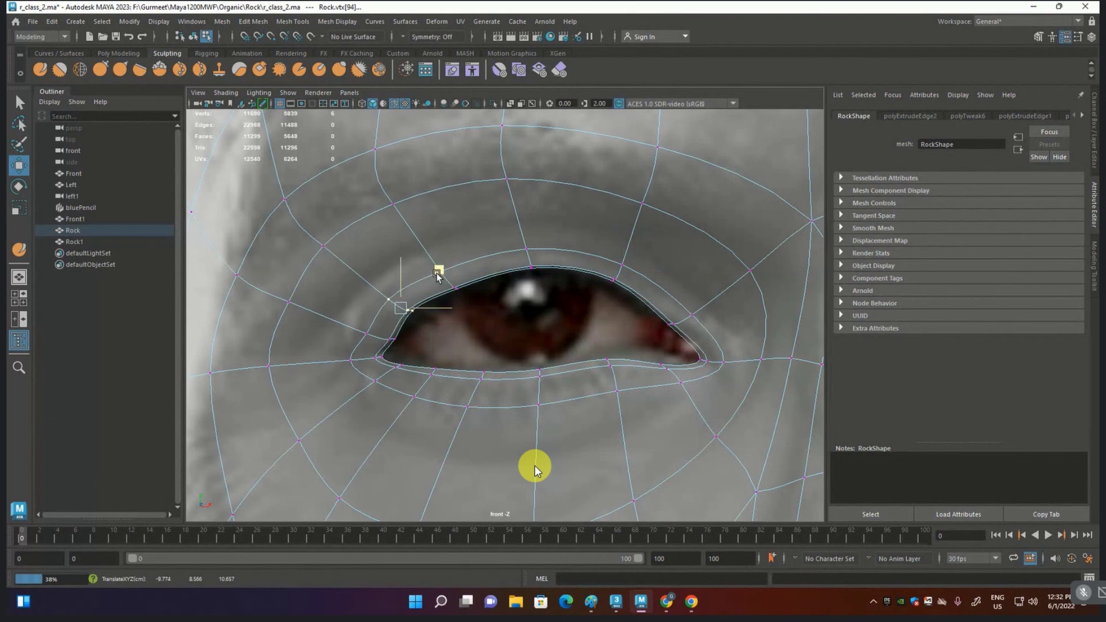
middle_click_drag(390, 325, 386, 322)
left_click_drag(400, 327, 375, 351)
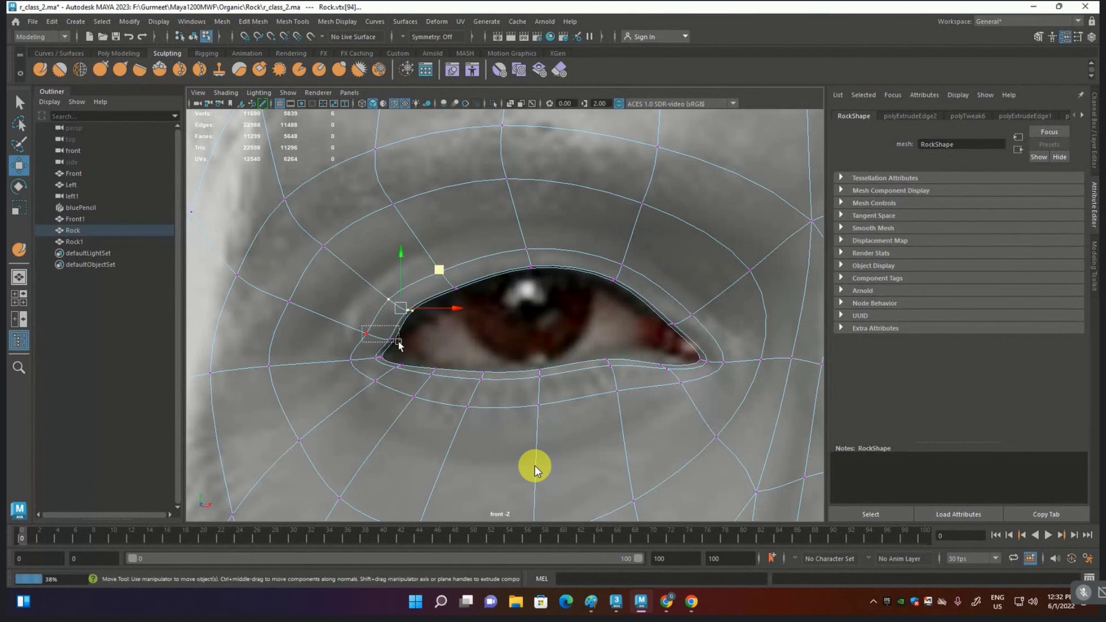
middle_click_drag(403, 345, 405, 344)
left_click_drag(404, 343, 385, 343)
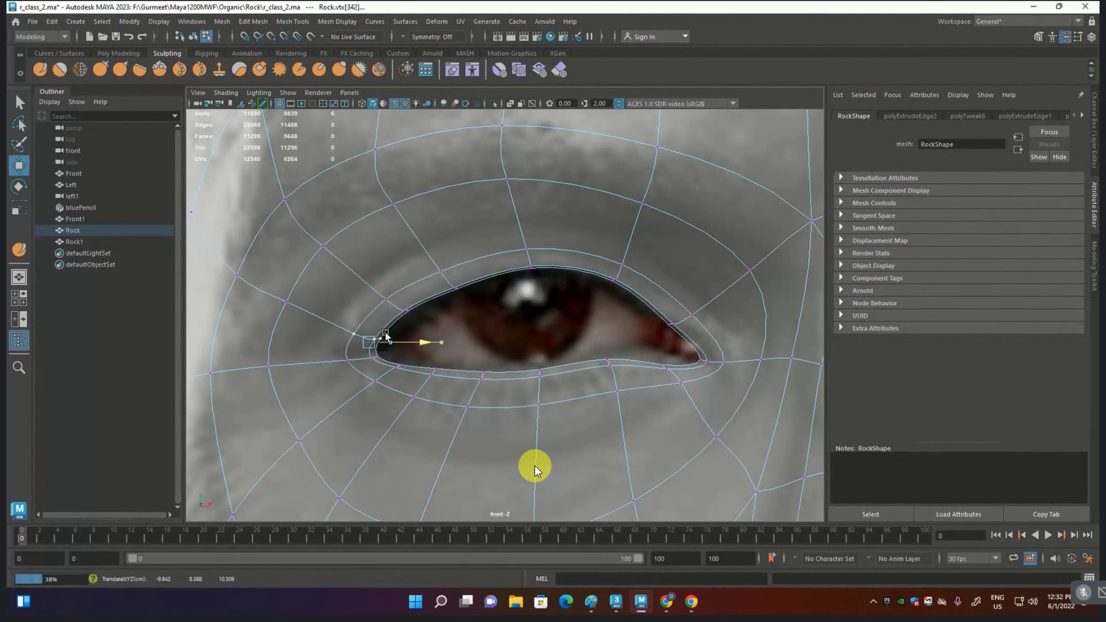
Step: Recheck the outline, reselecting the upper-lid vertex and the vertex right of the eye
scroll(493, 386, "down", 3)
scroll(493, 386, "down", 2)
scroll(592, 354, "up", 3)
scroll(593, 351, "up", 2)
scroll(593, 351, "up", 2)
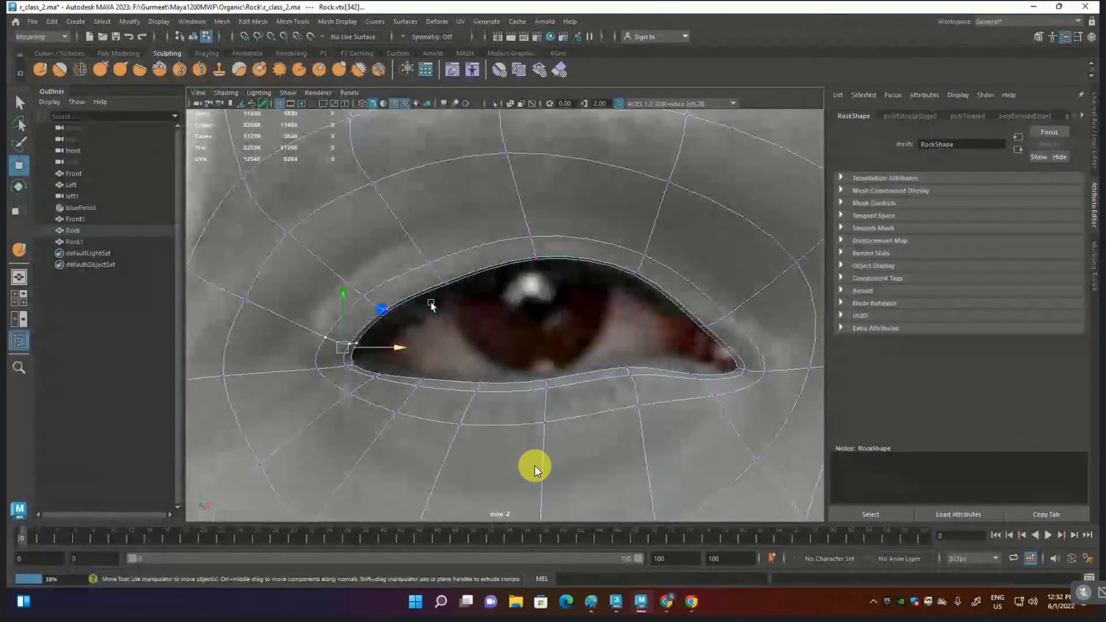
mouse_move(428, 304)
left_mouse_down()
mouse_move(458, 239)
mouse_move(471, 243)
left_mouse_up()
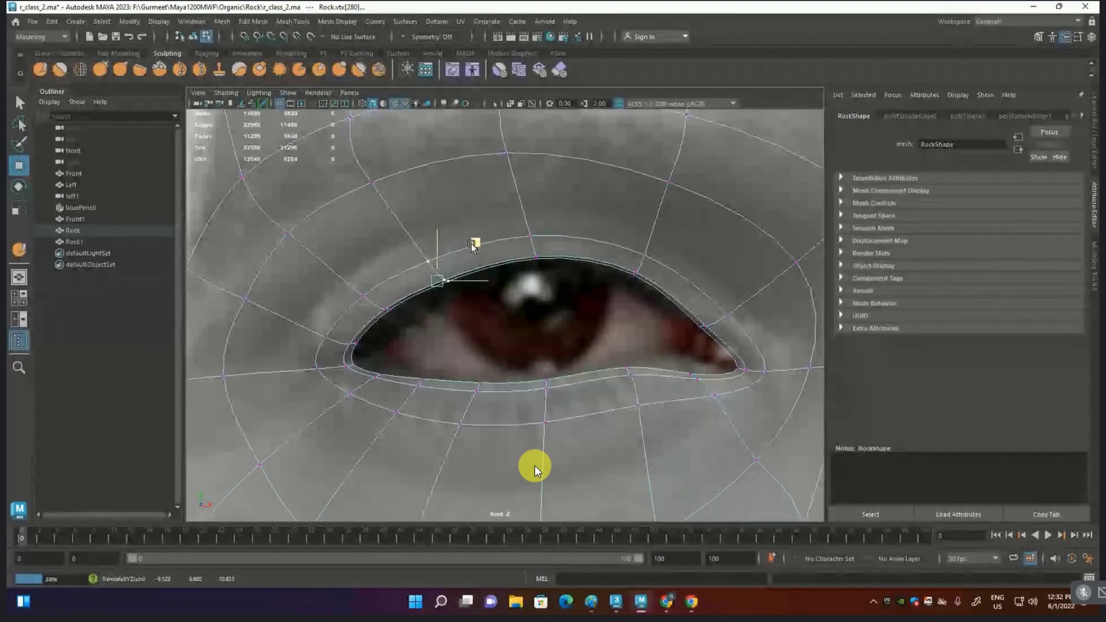
scroll(519, 276, "down", 3)
scroll(569, 293, "down", 3)
scroll(573, 292, "up", 2)
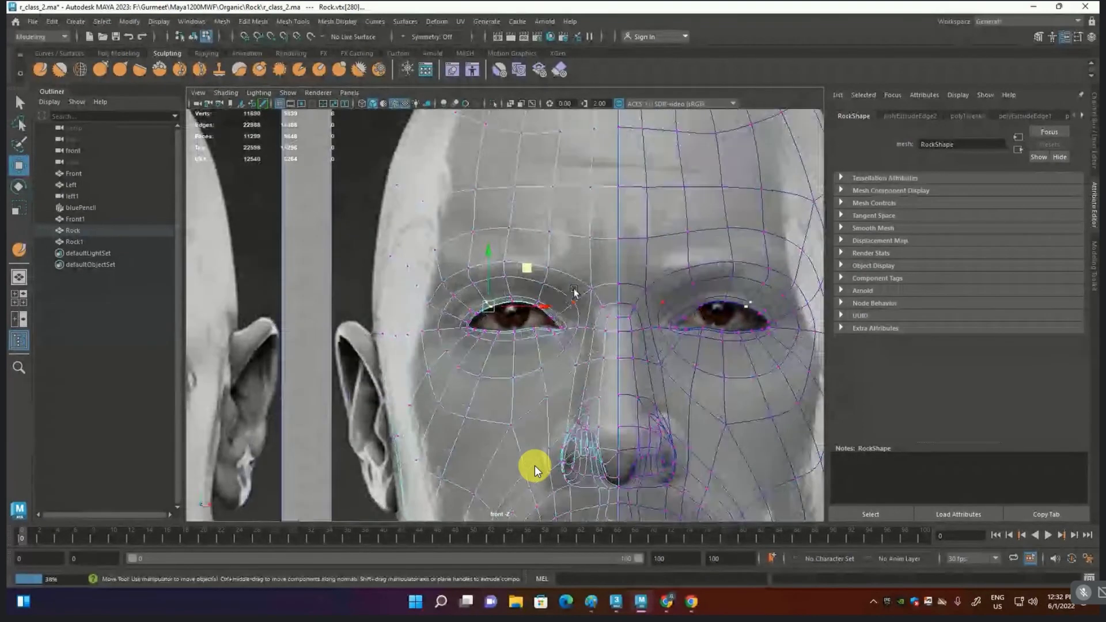
scroll(579, 295, "up", 1)
scroll(581, 288, "up", 1)
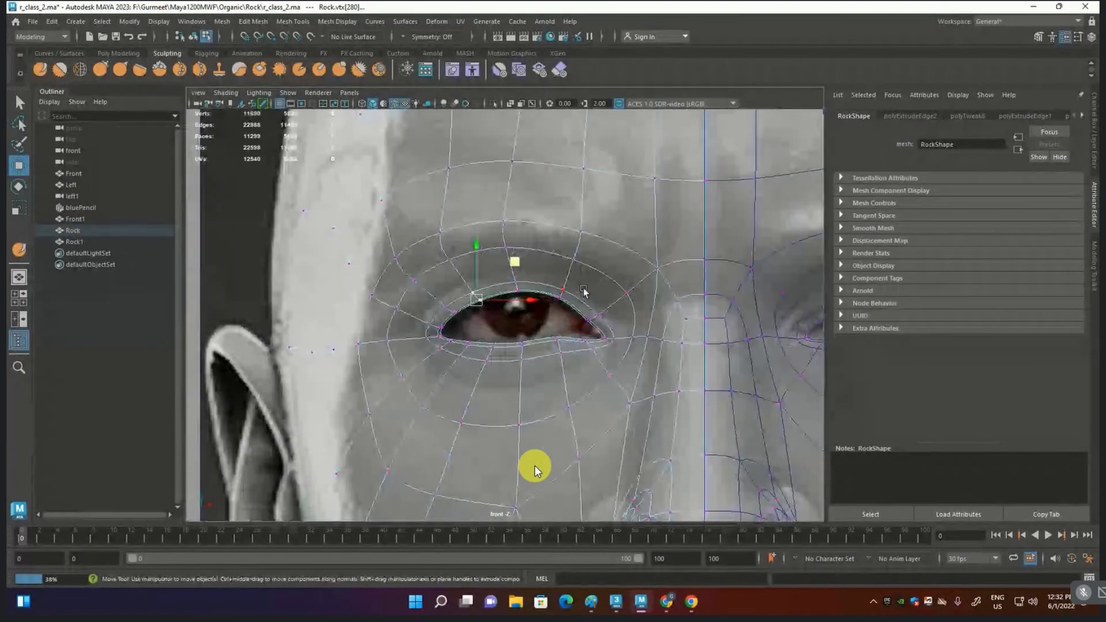
scroll(580, 300, "up", 1)
scroll(580, 300, "up", 1)
left_click(657, 299)
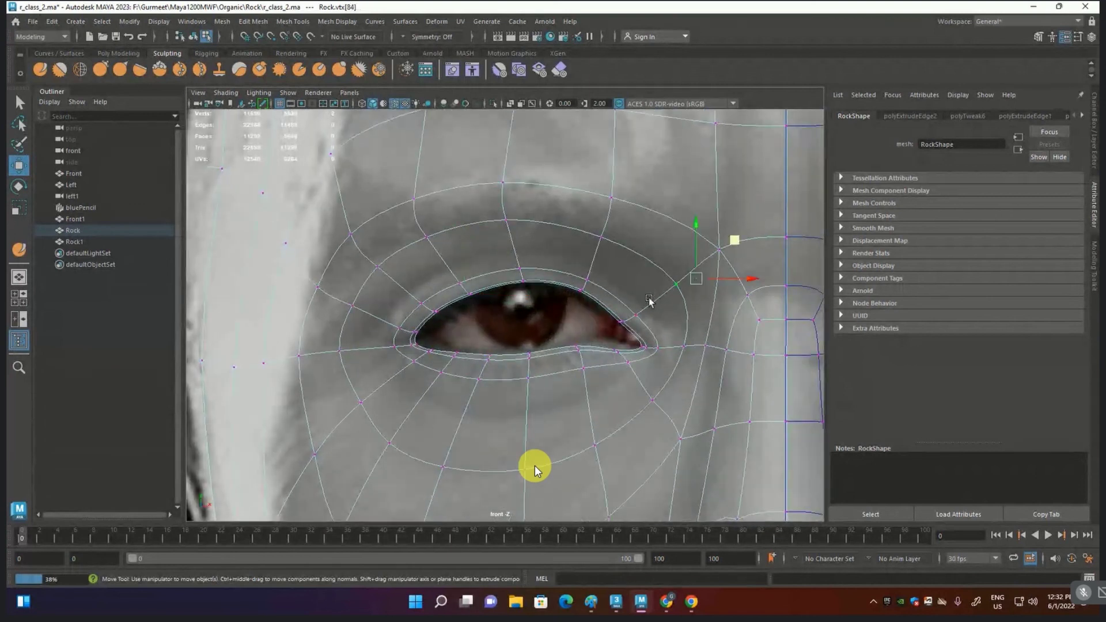
left_click(250, 21)
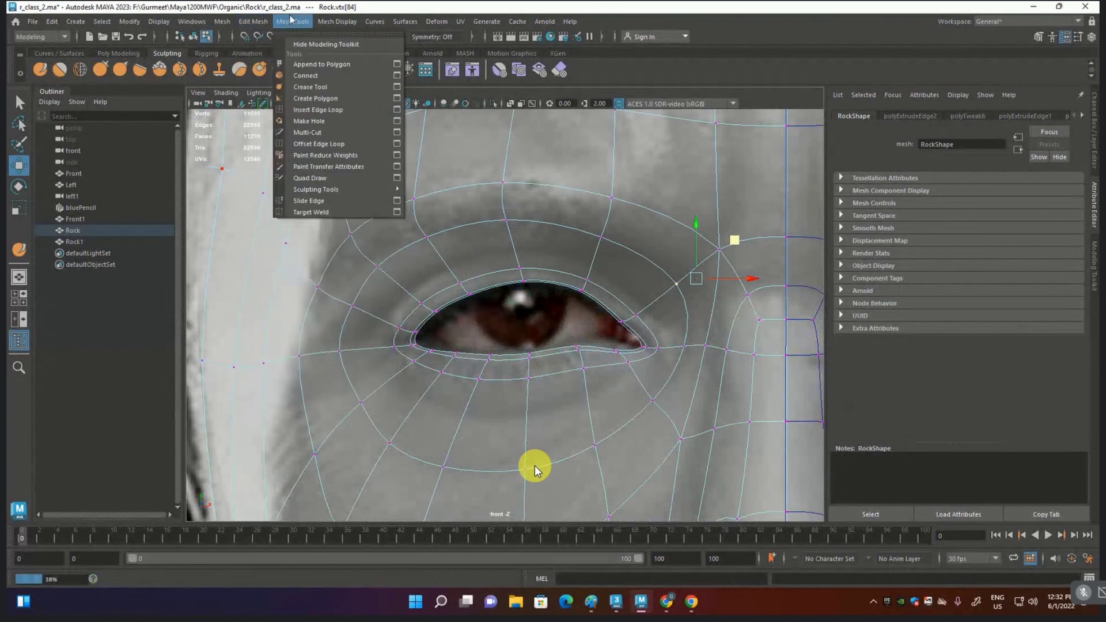
Step: Insert an edge loop around the eye with Insert Edge Loop
left_click(318, 109)
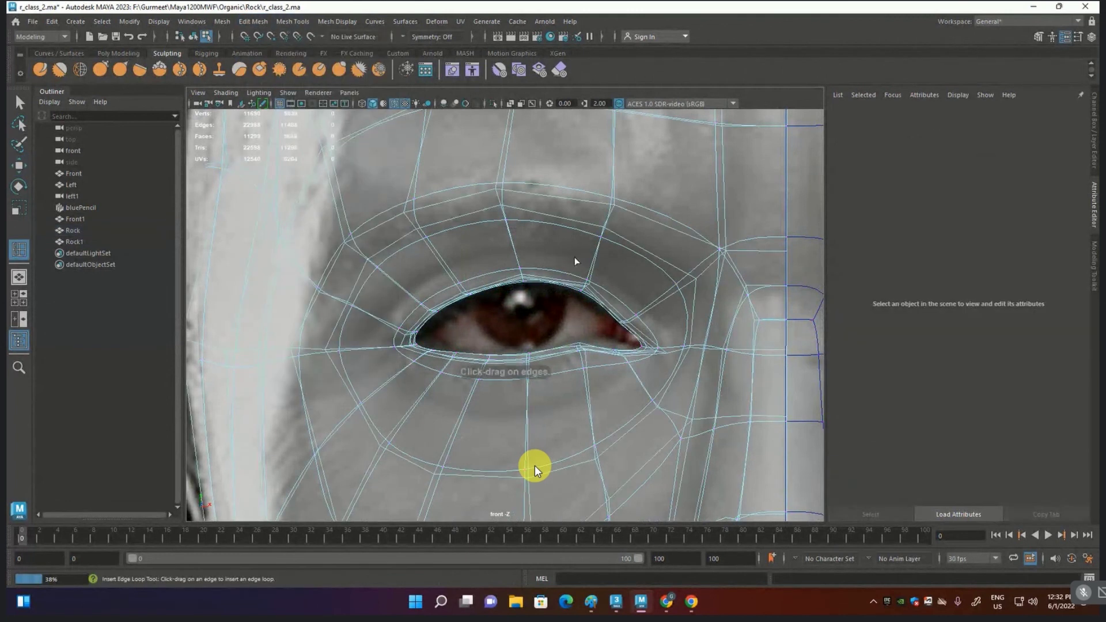
left_click(586, 273)
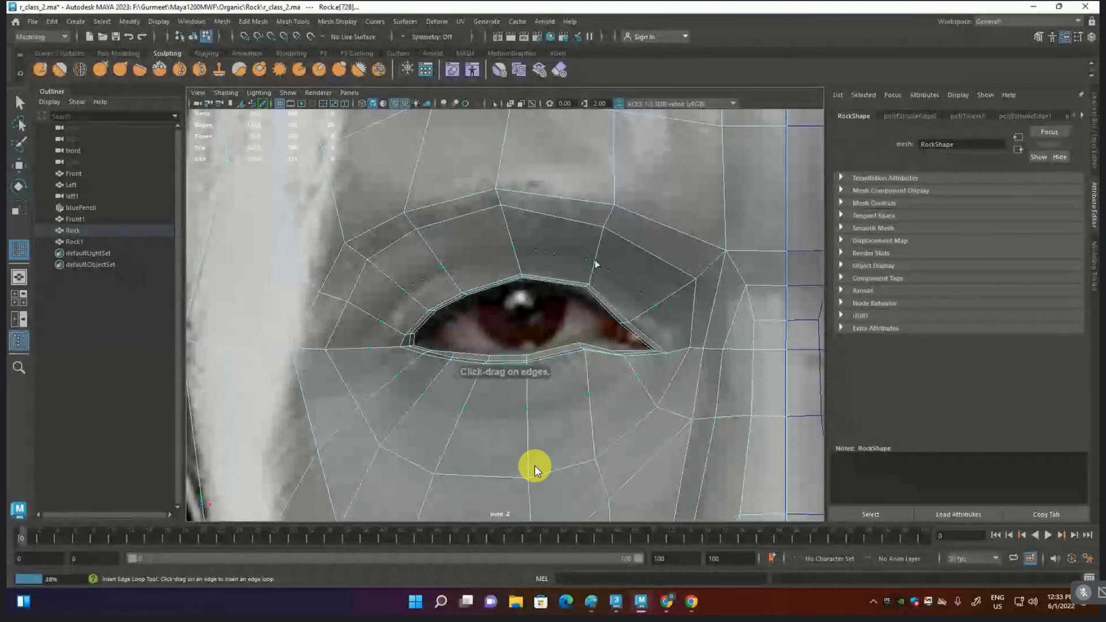
left_click_drag(596, 264, 599, 258)
left_click(645, 217)
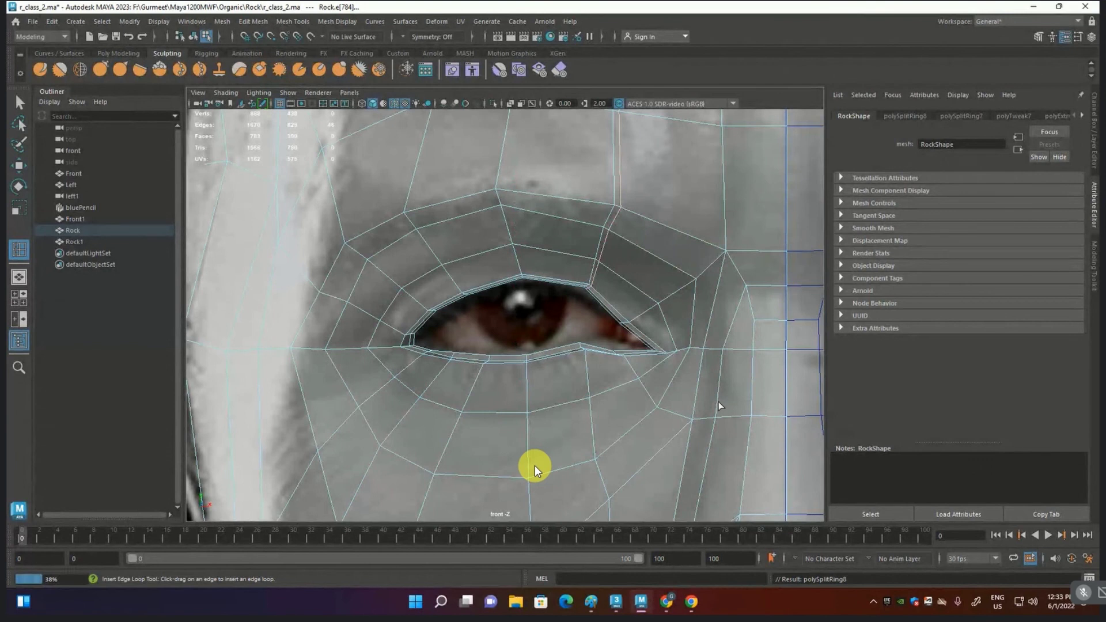
Step: Return to the perspective view in vertex mode and orbit up to the brow
key("space")
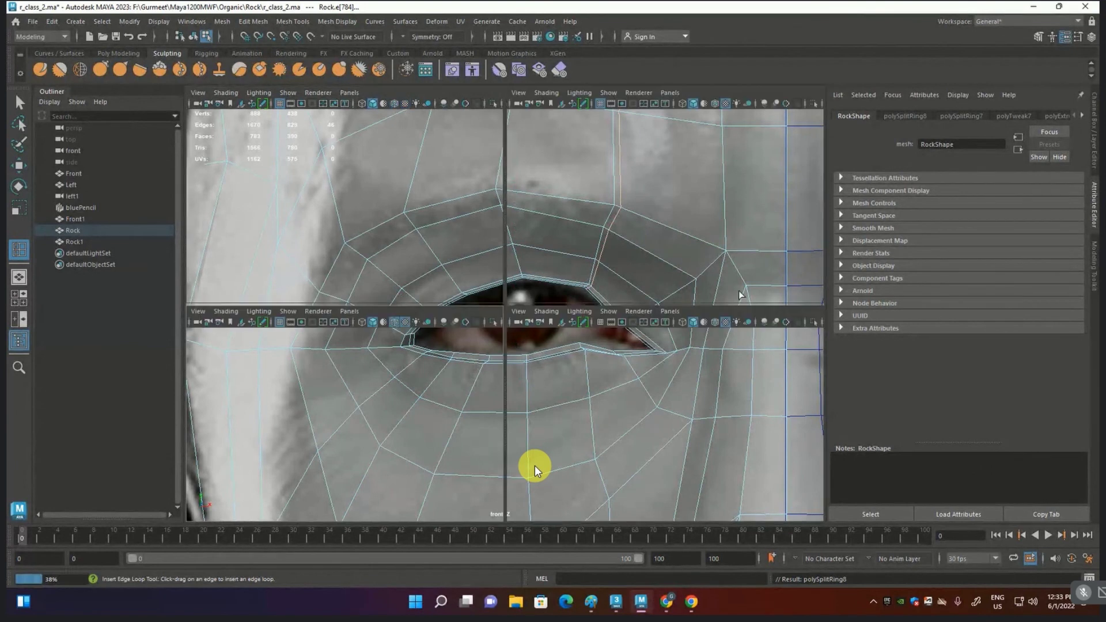
key("space")
left_click_drag(534, 319, 564, 299, "alt")
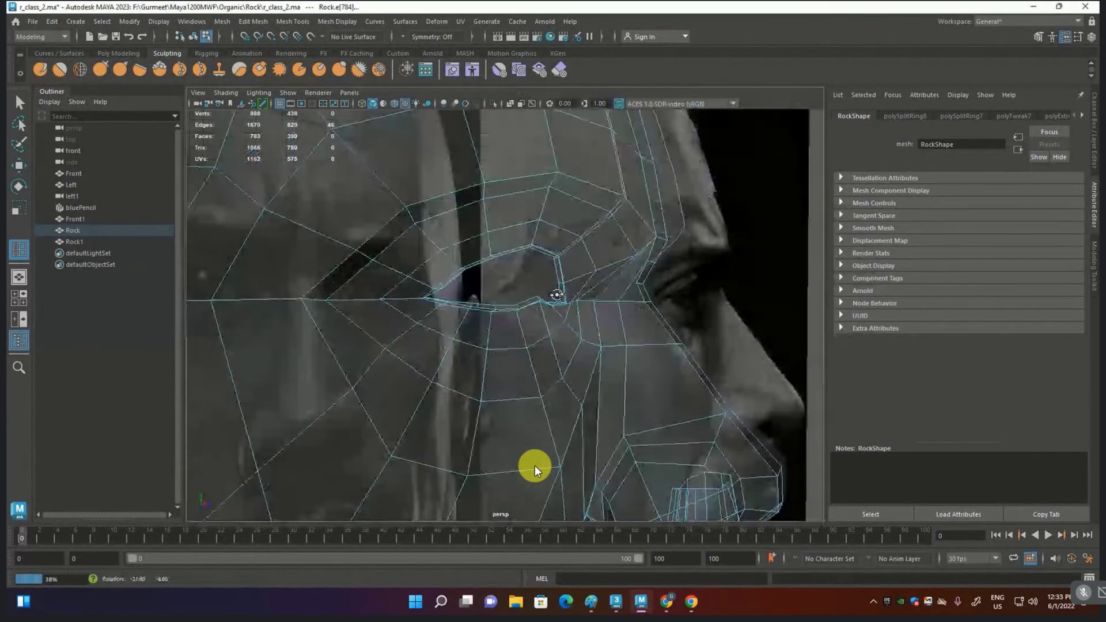
key("F8")
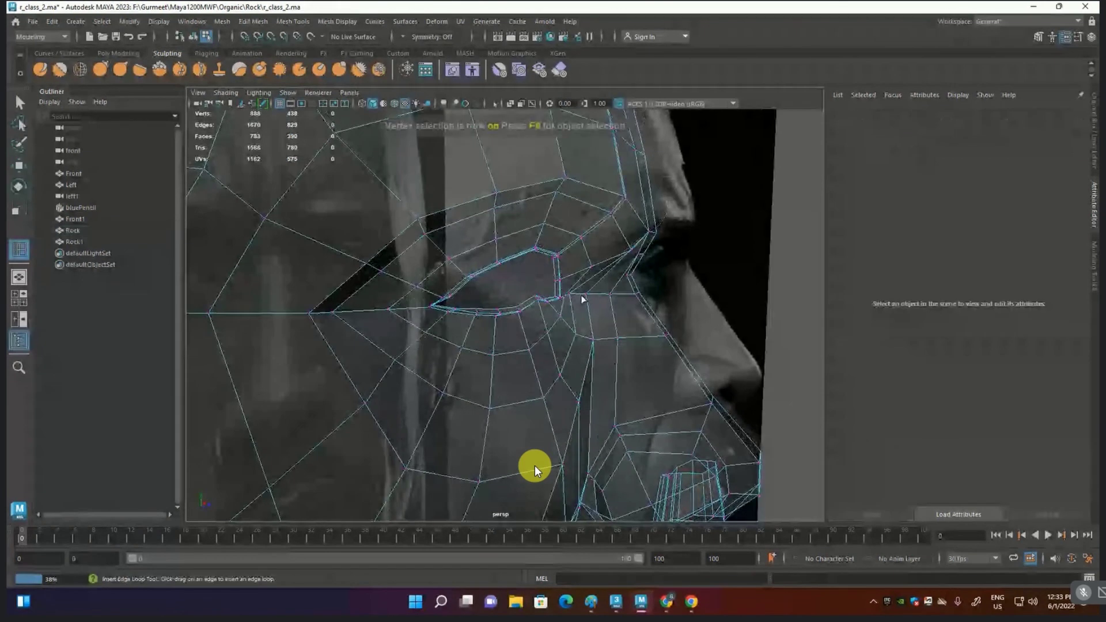
key("q")
left_click_drag(584, 304, 532, 286, "alt")
middle_click_drag(532, 286, 523, 385, "alt")
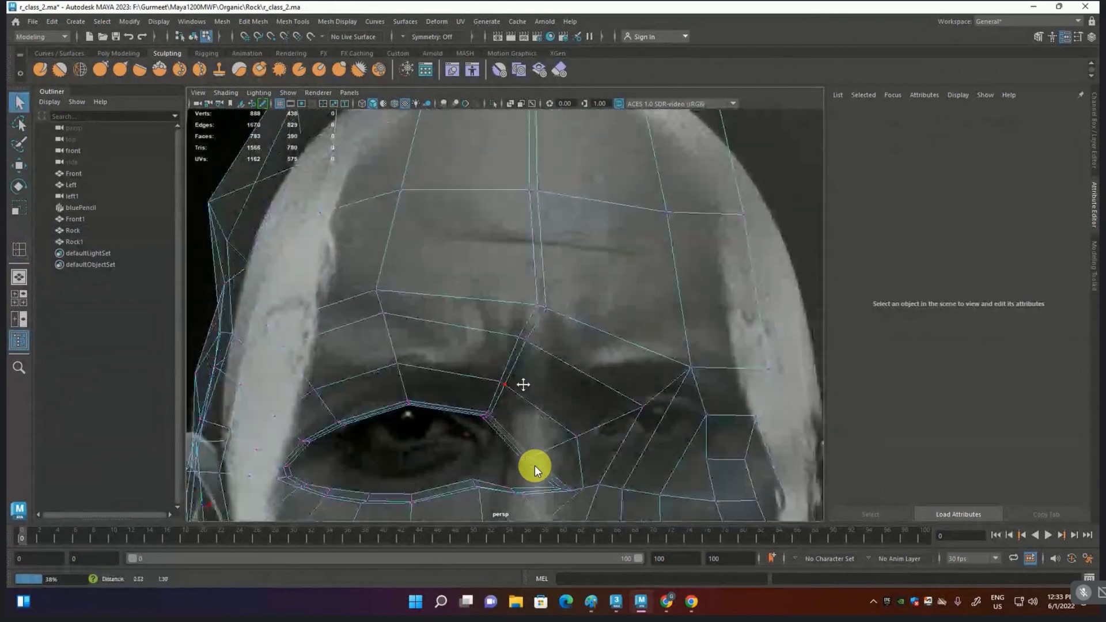
Step: Delete the stray edge on the forehead
key("F10")
left_click(534, 288)
key("ctrl+Delete")
mouse_move(512, 327)
left_mouse_down("alt")
mouse_move(525, 348)
mouse_move(552, 354)
mouse_move(542, 328)
mouse_move(553, 314)
mouse_move(560, 322)
left_mouse_up("alt")
Step: Shift the selected eye-corner vertices to the left
key("F9")
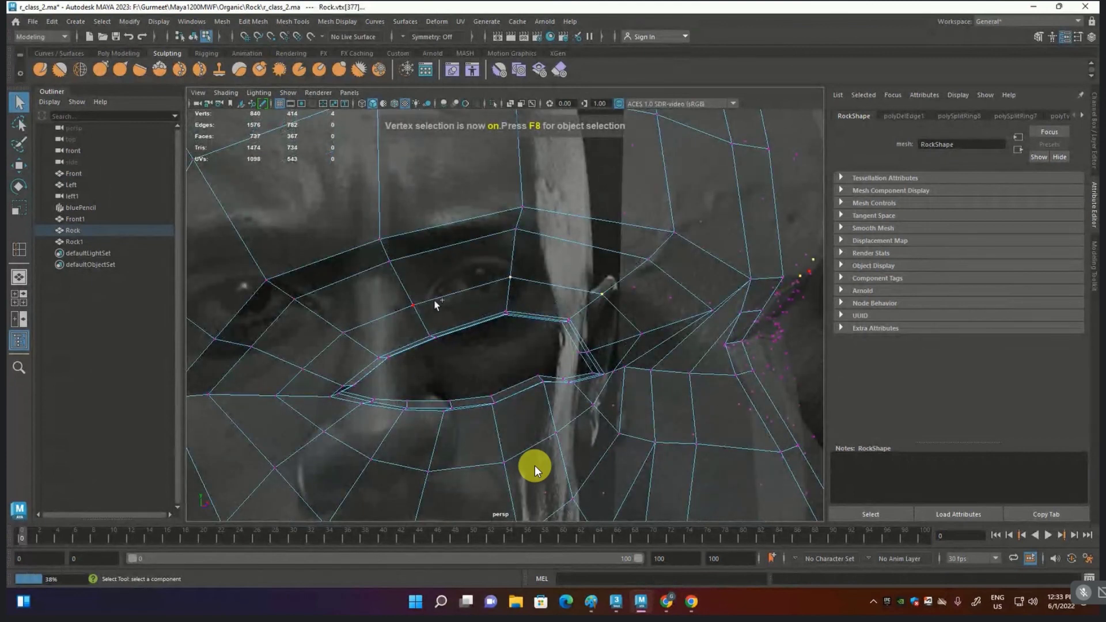
left_click(344, 332, "shift")
left_click(303, 368, "shift")
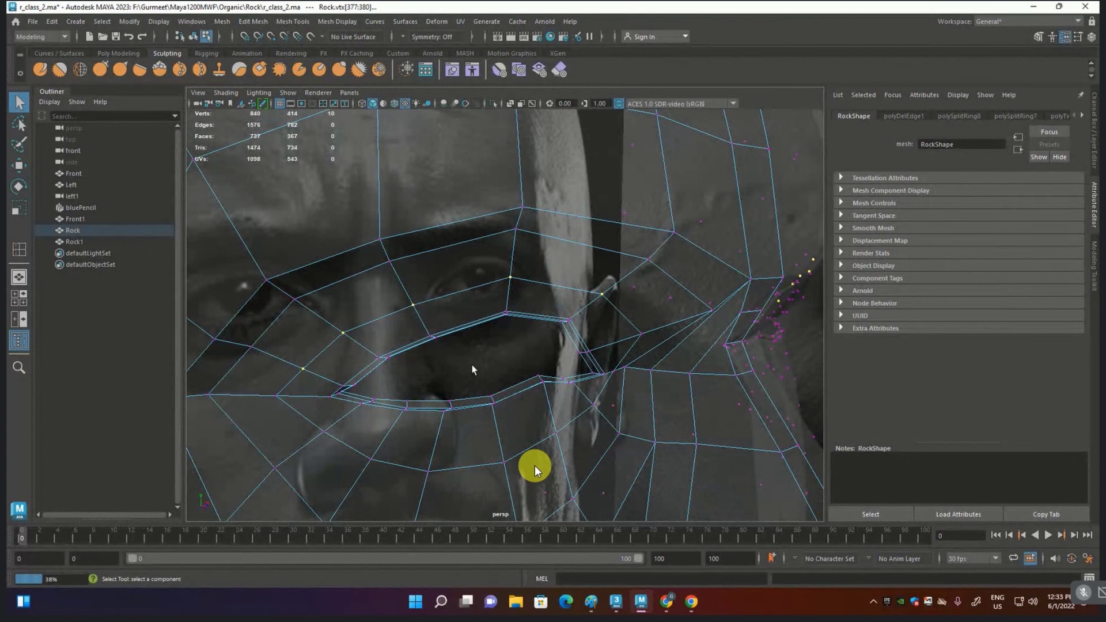
left_click(640, 333, "shift")
key("w")
left_click_drag(631, 352, 583, 363, "alt")
mouse_move(523, 322)
left_mouse_down()
mouse_move(492, 321)
mouse_move(526, 365)
mouse_move(493, 316)
mouse_move(466, 374)
mouse_move(477, 324)
mouse_move(508, 361)
left_mouse_up()
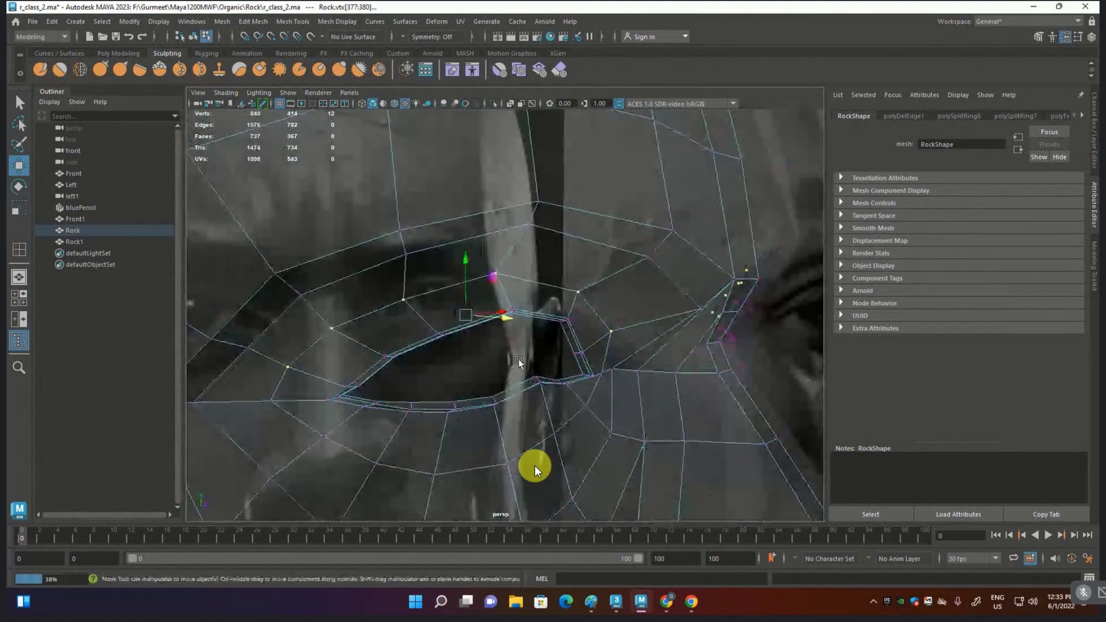
Step: Clear the mesh's history, set material Transparency to 0, and frame the eye's lower rim
key("ctrl+a")
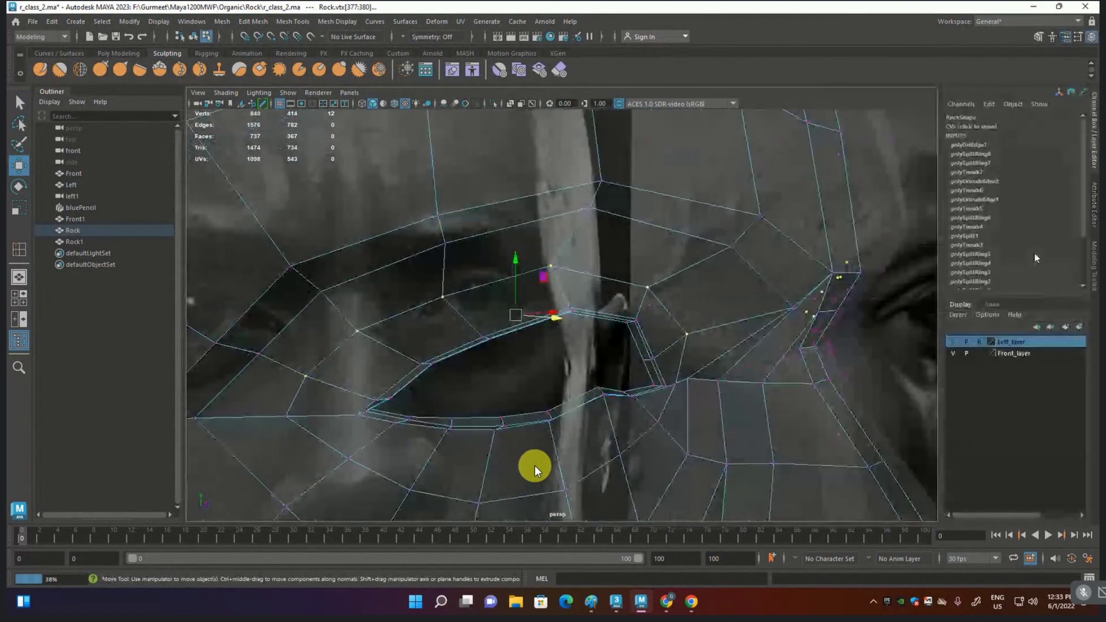
key("F8")
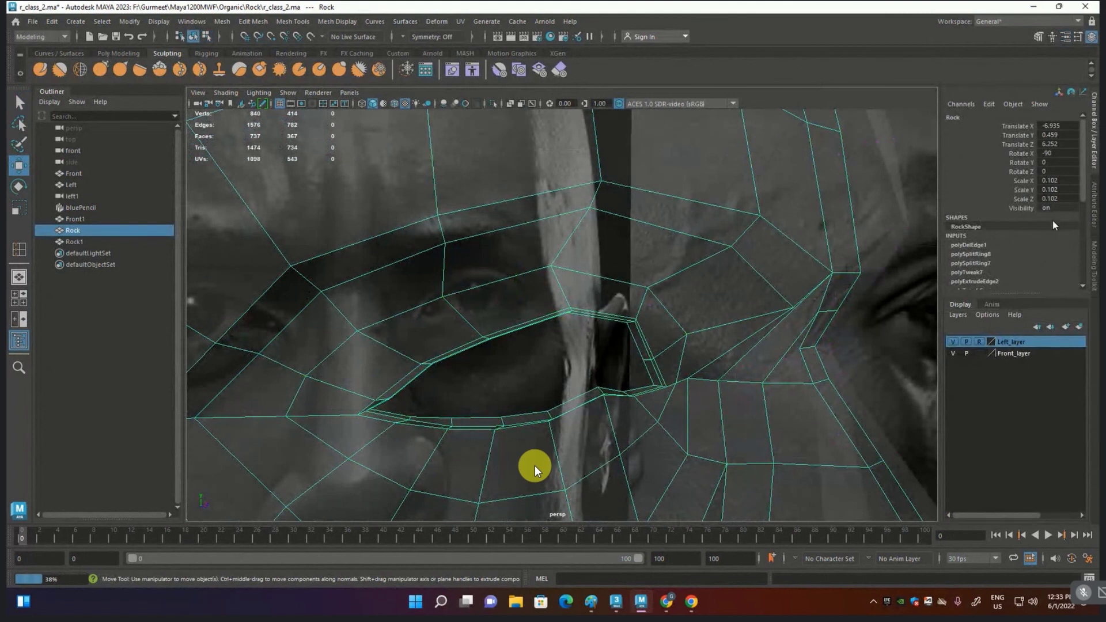
key("alt+shift+d")
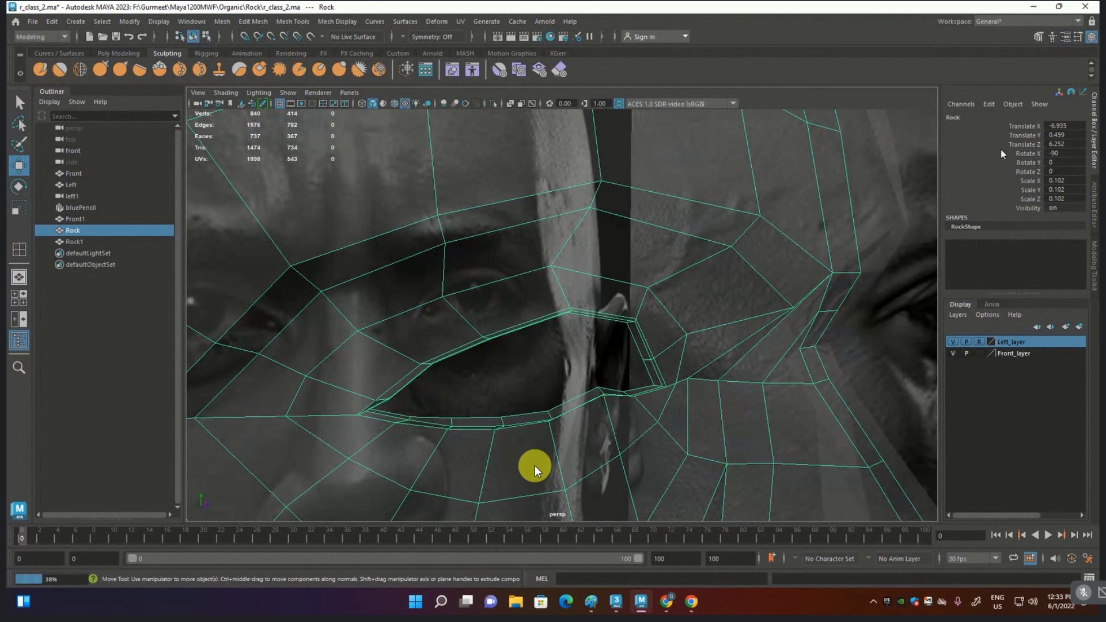
left_click_drag(1043, 255, 963, 256)
mouse_move(518, 340)
left_mouse_down("alt")
mouse_move(564, 344)
mouse_move(573, 313)
mouse_move(597, 363)
mouse_move(620, 369)
mouse_move(645, 336)
mouse_move(624, 311)
left_mouse_up("alt")
scroll(622, 306, "up", 2)
scroll(622, 301, "up", 2)
scroll(690, 345, "up", 3)
left_click_drag(690, 344, 513, 311, "alt")
scroll(477, 313, "up", 2)
scroll(478, 314, "up", 2)
left_click_drag(586, 324, 583, 336, "alt")
Step: Move the inner-corner rim edges of the eye opening up and right, then inspect from the side
key("F10")
left_click(476, 351)
left_click(466, 357)
left_click_drag(479, 364, 485, 341, "alt")
middle_click_drag(500, 286, 544, 274)
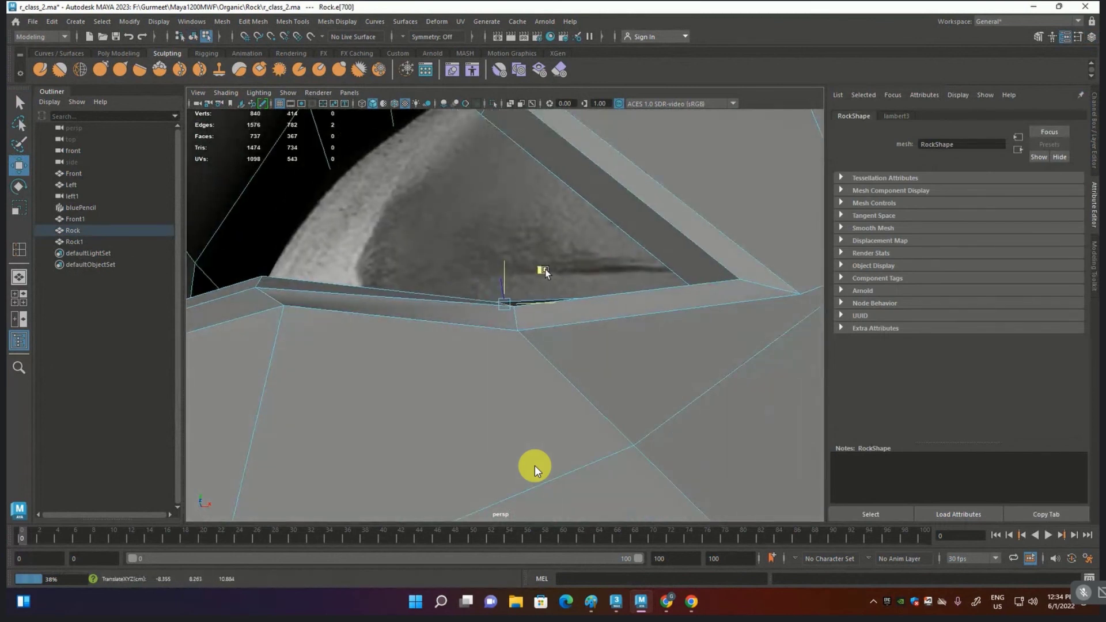
mouse_move(557, 279)
left_mouse_down("alt")
mouse_move(620, 363)
mouse_move(659, 353)
mouse_move(619, 368)
mouse_move(579, 358)
left_mouse_up("alt")
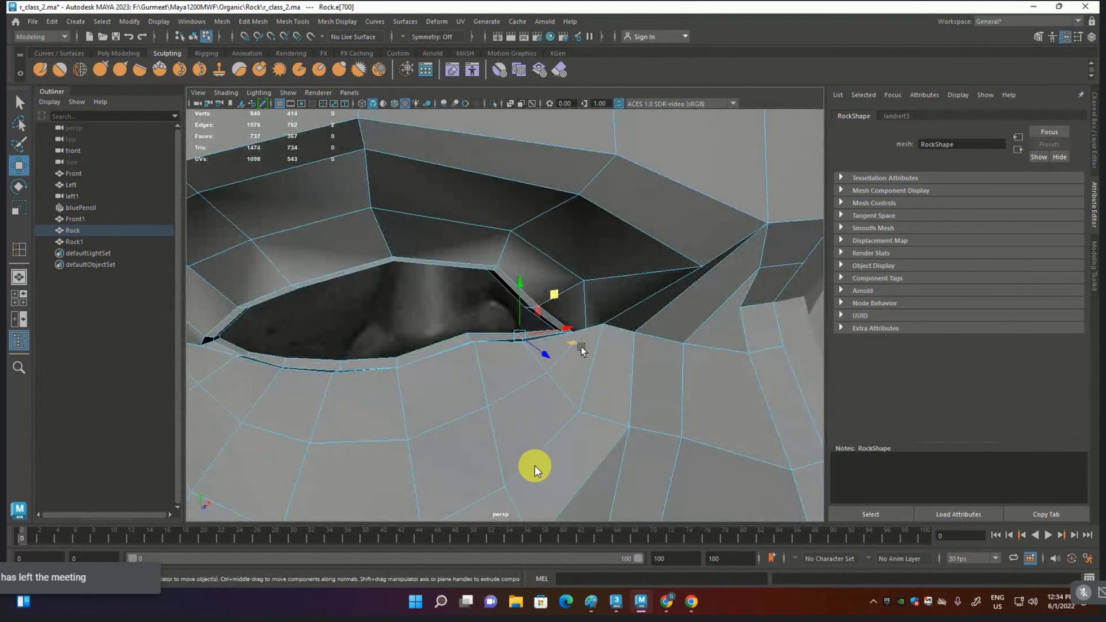
scroll(596, 324, "down", 3)
scroll(596, 327, "down", 3)
mouse_move(513, 335)
left_mouse_down("alt")
mouse_move(567, 348)
mouse_move(518, 328)
left_mouse_up("alt")
scroll(512, 325, "up", 3)
scroll(507, 320, "up", 3)
scroll(508, 320, "down", 2)
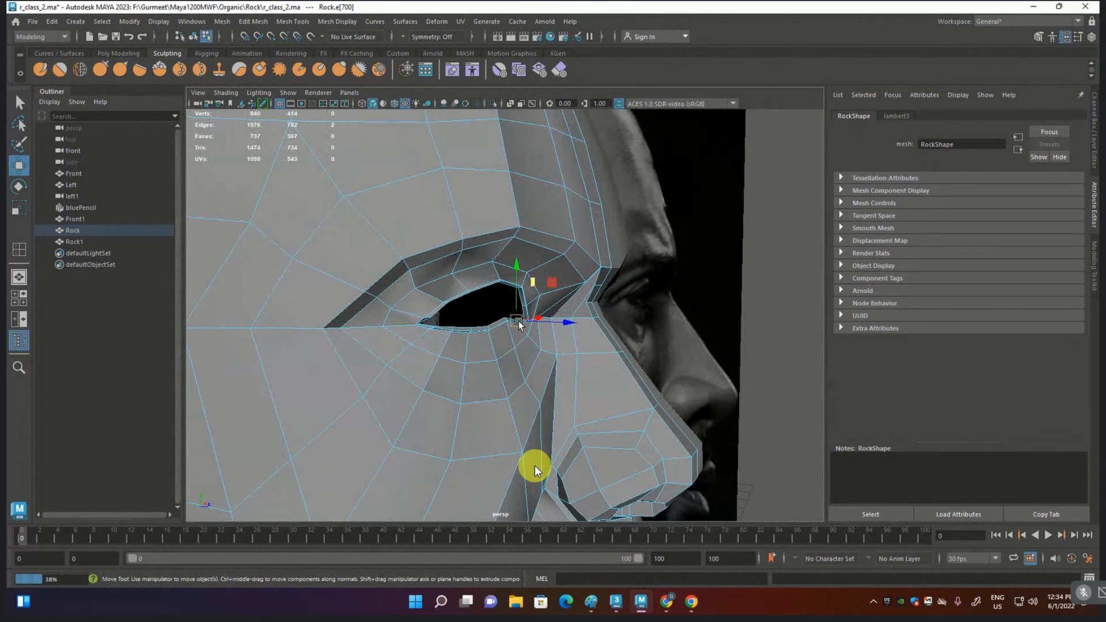
key("F9")
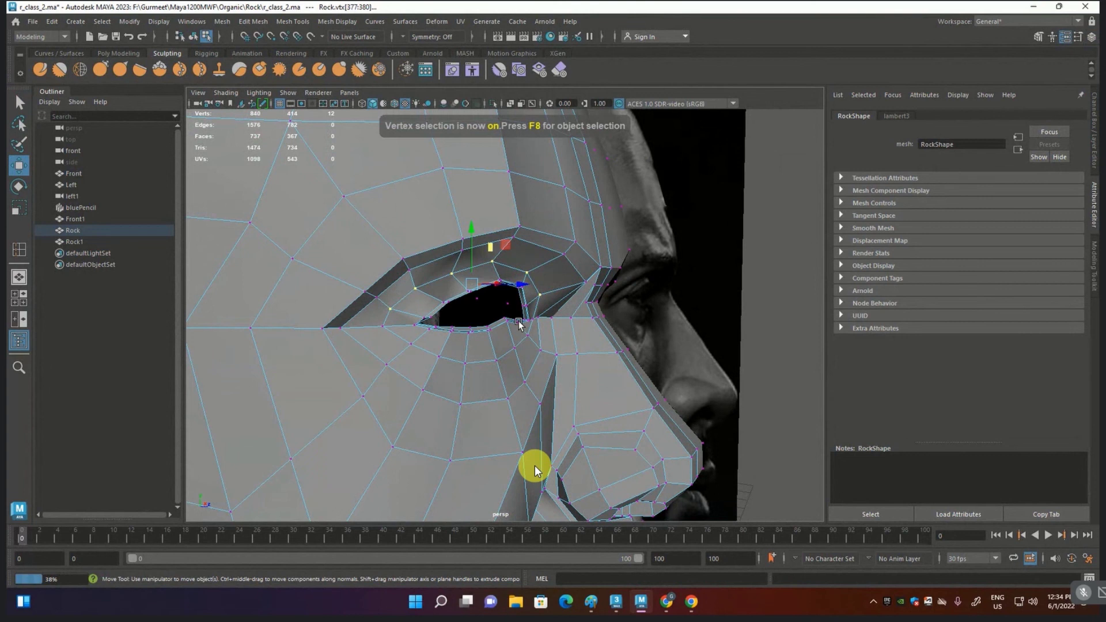
Step: Preview the mesh smoothed and raise two vertices beside the eye
key("3")
scroll(521, 311, "up", 5)
scroll(524, 291, "up", 3)
left_click_drag(524, 290, 553, 276, "alt")
scroll(553, 277, "up", 3)
scroll(572, 270, "up", 2)
left_click(572, 271)
left_click(641, 311, "shift")
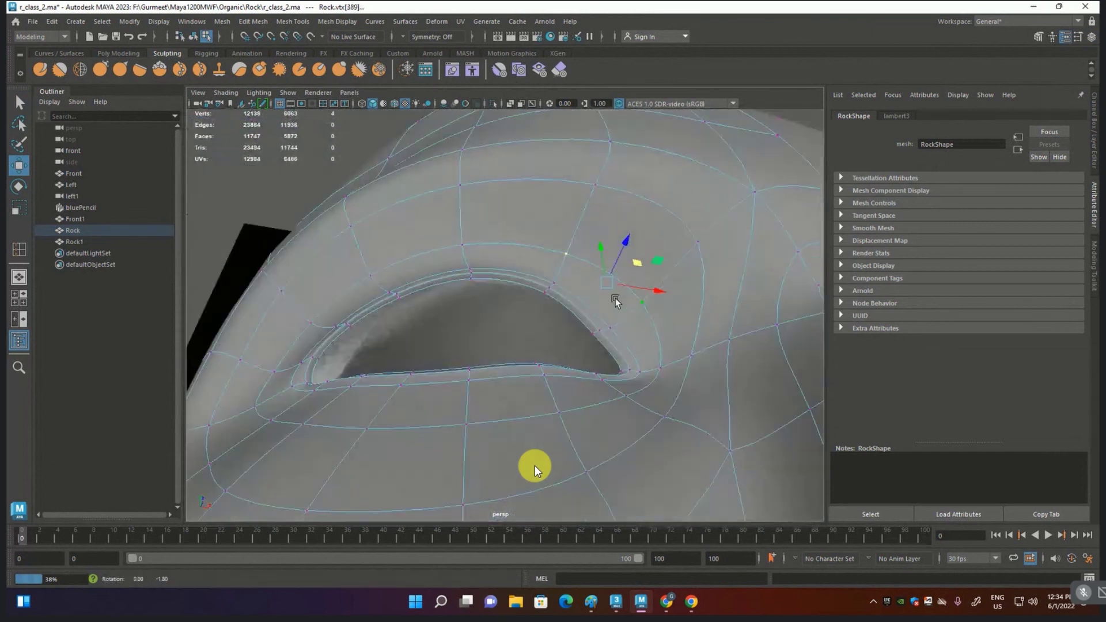
mouse_move(620, 311)
left_mouse_down("alt")
mouse_move(625, 286)
mouse_move(600, 251)
mouse_move(464, 296)
mouse_move(550, 360)
mouse_move(583, 363)
mouse_move(483, 361)
mouse_move(439, 375)
mouse_move(569, 374)
left_mouse_up("alt")
left_click(636, 286)
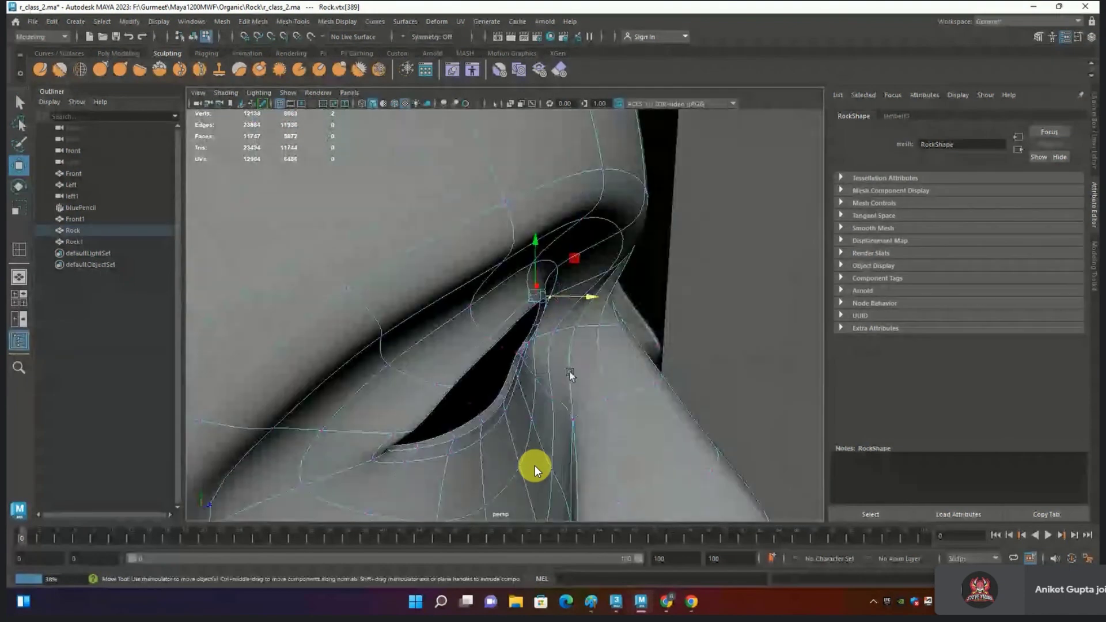
Step: Nudge the eye-opening vertices near the inner corner sideways and to the left
mouse_move(426, 320)
left_mouse_down()
mouse_move(412, 364)
mouse_move(440, 335)
mouse_move(525, 351)
left_mouse_up()
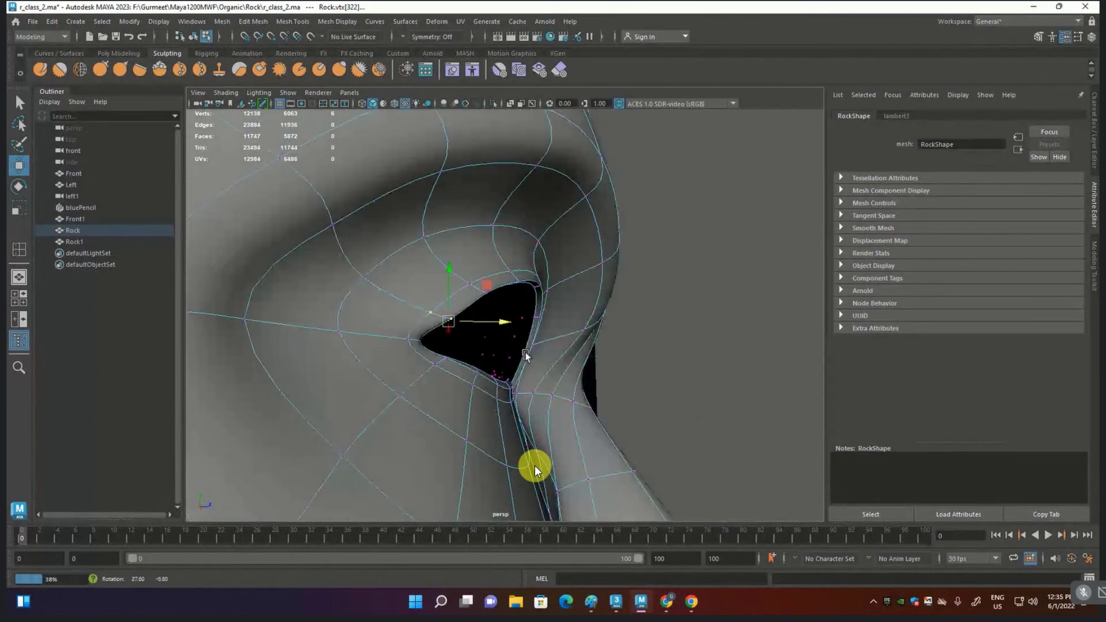
key("ctrl+z")
mouse_move(494, 340)
left_mouse_down("alt")
mouse_move(665, 371)
mouse_move(587, 348)
mouse_move(597, 344)
mouse_move(561, 344)
left_mouse_up("alt")
left_click(621, 365)
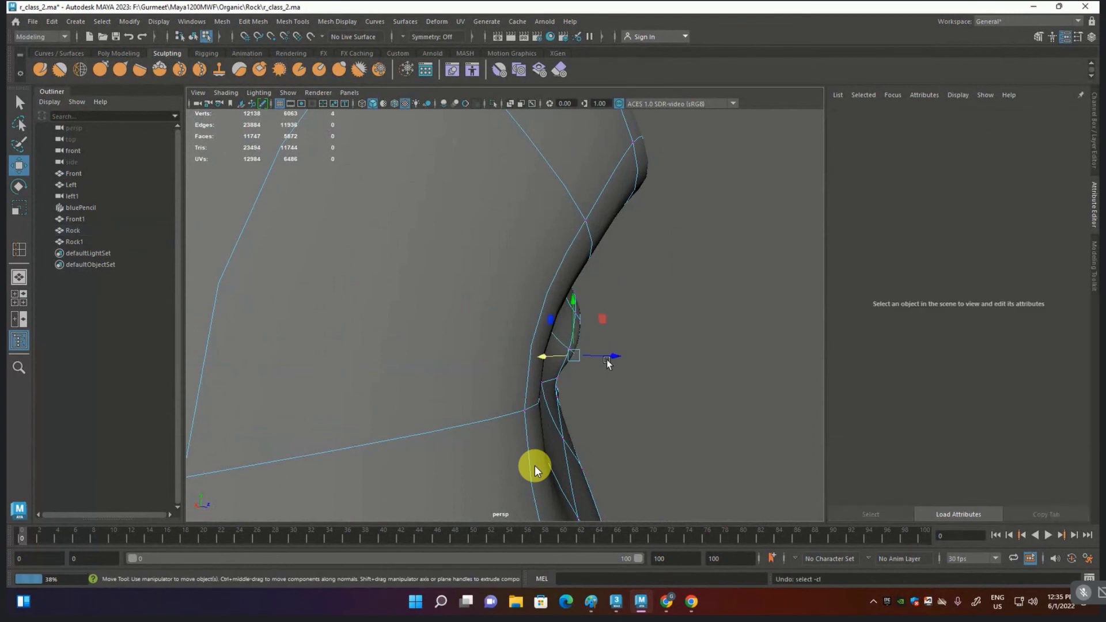
left_click_drag(627, 354, 641, 354)
left_click(613, 339)
left_click_drag(562, 362, 561, 363)
scroll(567, 375, "up", 2)
scroll(575, 386, "up", 5)
mouse_move(455, 419)
left_mouse_down()
mouse_move(403, 410)
mouse_move(420, 400)
mouse_move(435, 353)
mouse_move(436, 399)
mouse_move(468, 406)
mouse_move(383, 395)
mouse_move(412, 404)
mouse_move(369, 363)
left_mouse_up()
Step: Compare with the reference photo's eyes, then turn back to the head mesh
scroll(404, 410, "down", 5)
scroll(413, 405, "down", 5)
scroll(362, 351, "up", 5)
scroll(362, 351, "up", 3)
middle_click_drag(358, 353, 500, 351, "alt")
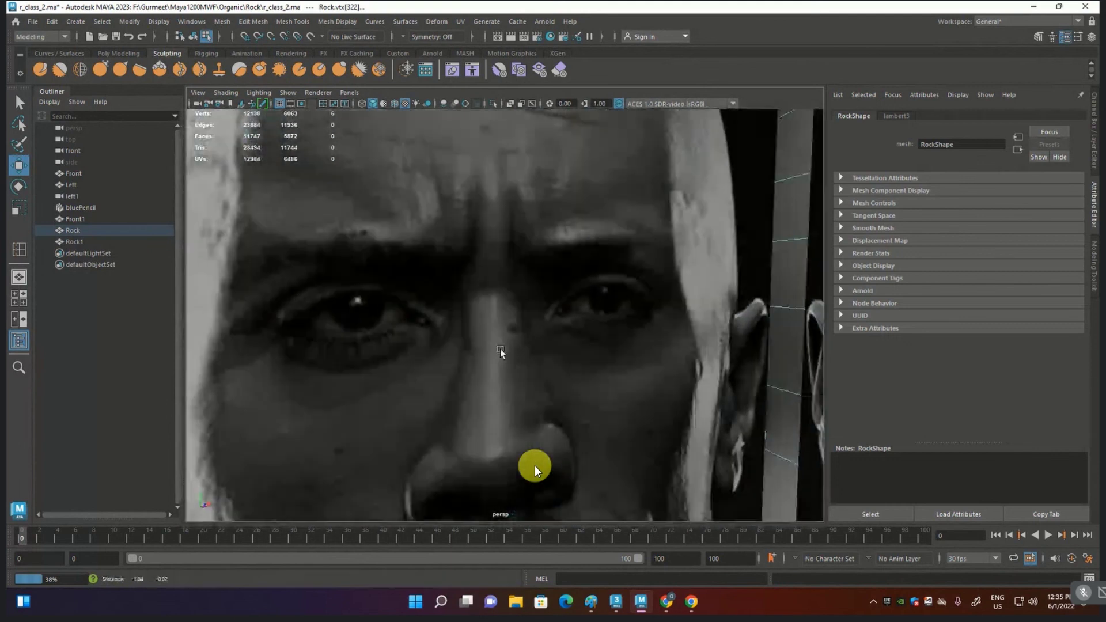
mouse_move(500, 352)
left_mouse_down("alt")
mouse_move(419, 350)
mouse_move(428, 371)
mouse_move(288, 370)
mouse_move(420, 362)
left_mouse_up("alt")
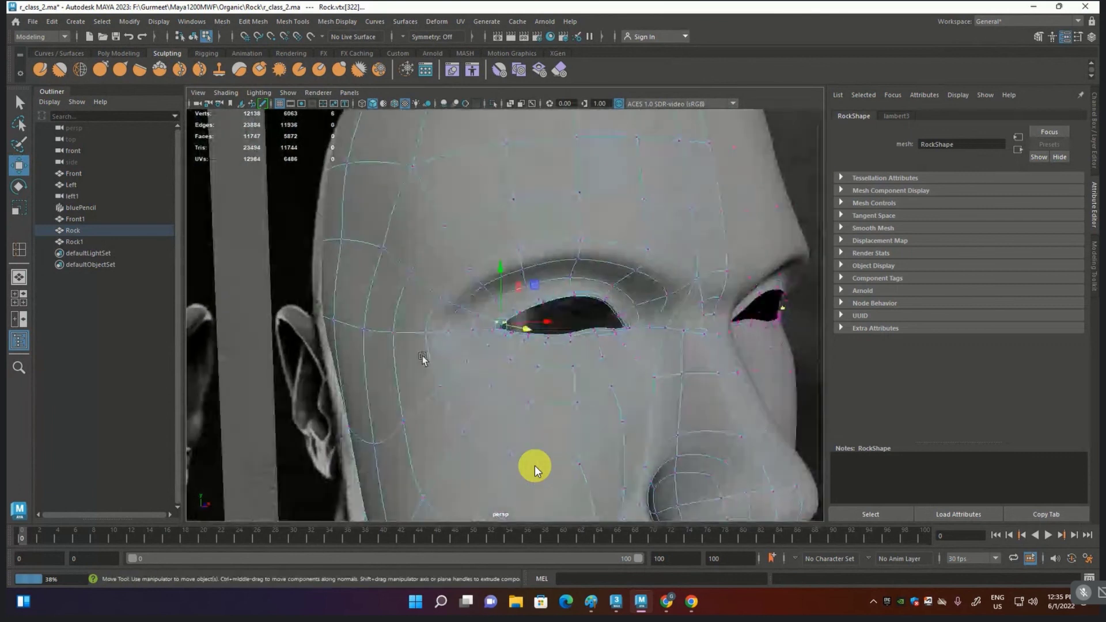
Step: Pull the eye-corner vertex down and outward and lift the eyelid crease vertex
scroll(436, 335, "up", 5)
left_click(426, 300)
mouse_move(426, 300)
left_mouse_down("alt")
mouse_move(458, 309)
mouse_move(447, 319)
mouse_move(444, 301)
mouse_move(443, 317)
left_mouse_up("alt")
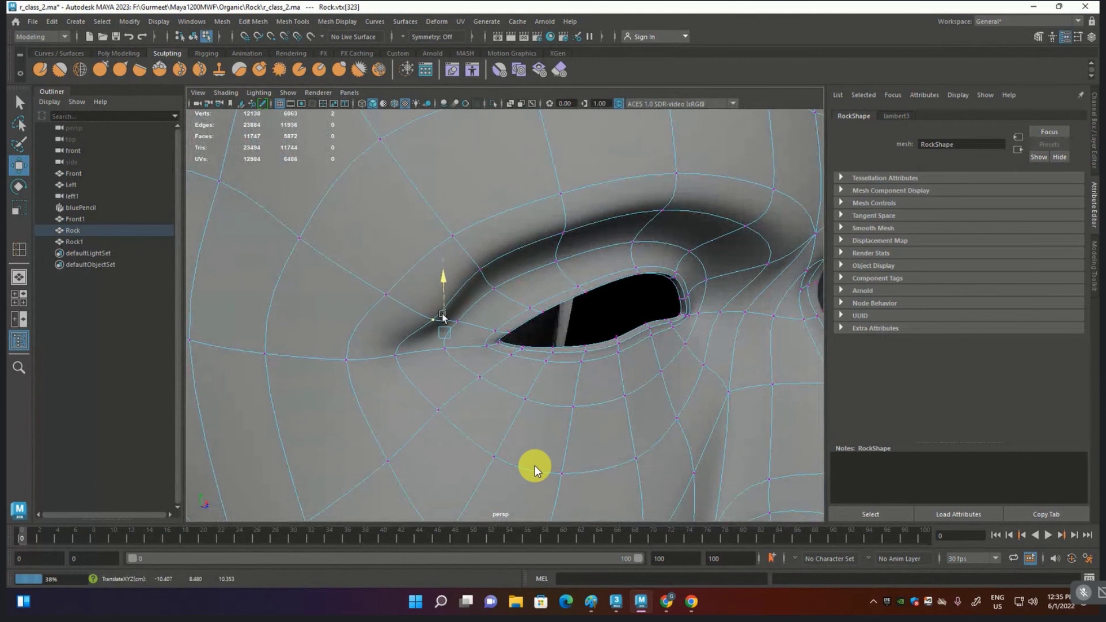
left_click(395, 356)
left_click_drag(406, 357, 427, 376)
left_click(481, 271)
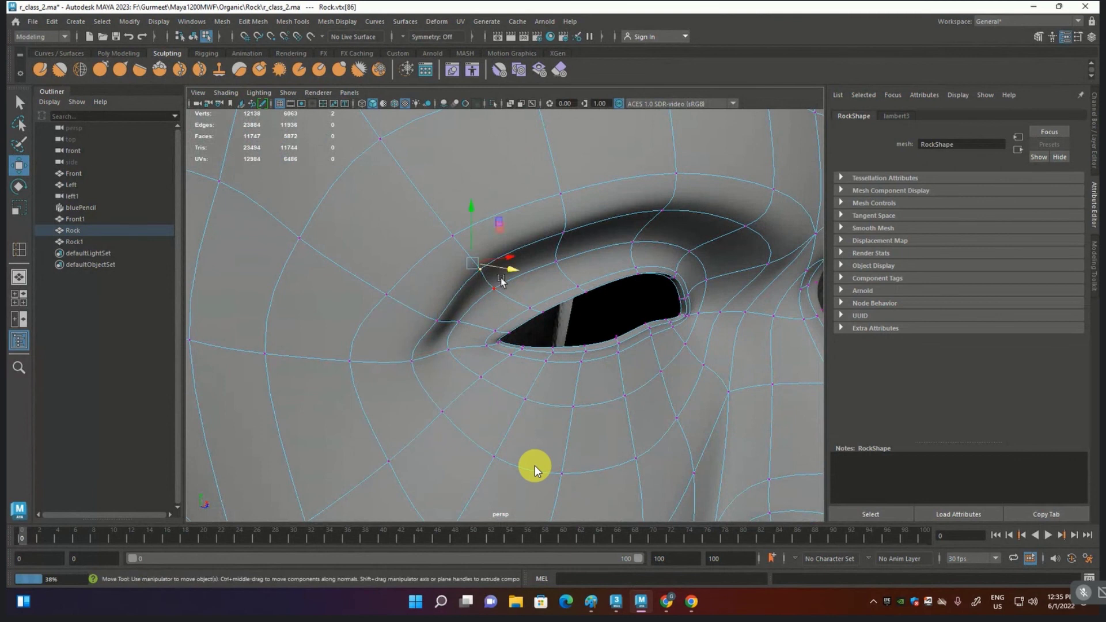
mouse_move(508, 267)
left_mouse_down()
mouse_move(521, 276)
mouse_move(471, 301)
mouse_move(568, 316)
left_mouse_up()
Step: Raise the upper eyelid crease vertices near the inner eye corner
scroll(471, 302, "down", 3)
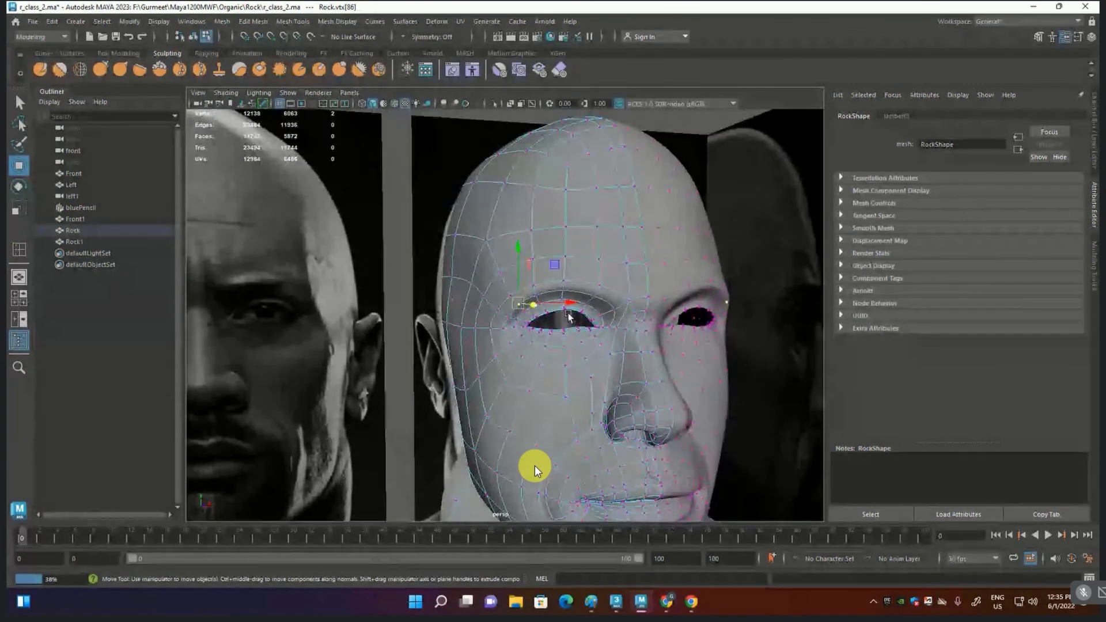
scroll(569, 316, "up", 2)
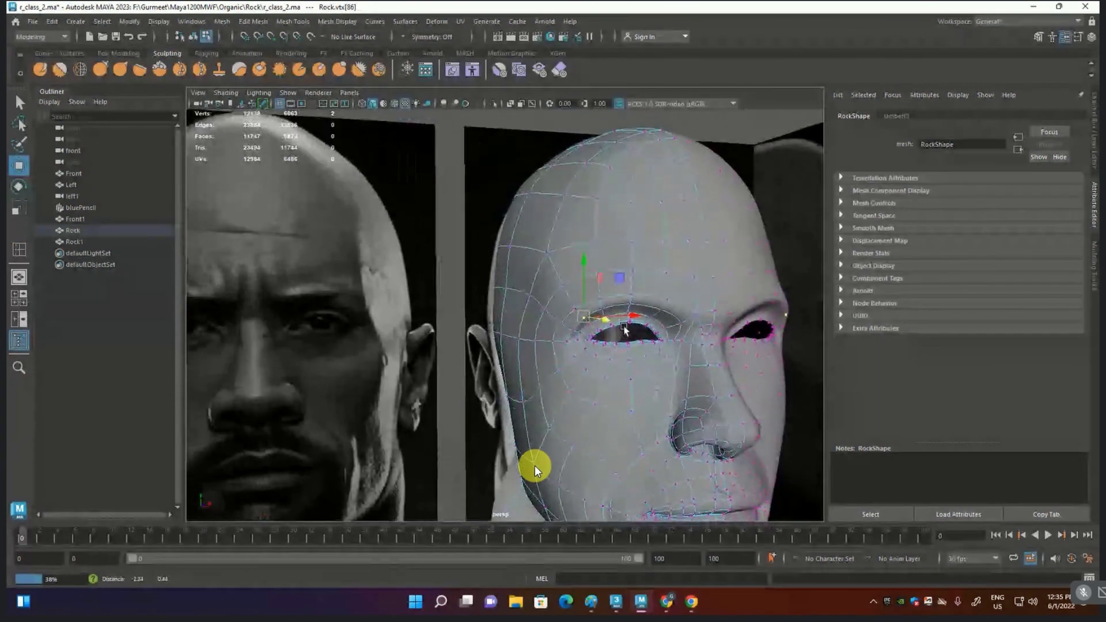
scroll(650, 338, "up", 5)
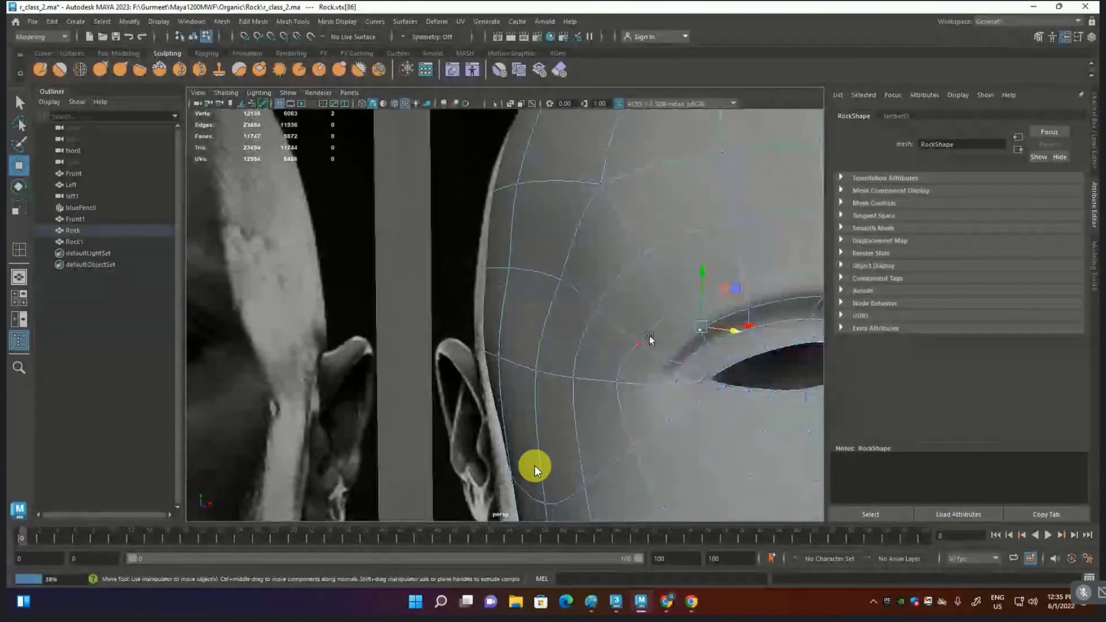
scroll(649, 339, "up", 3)
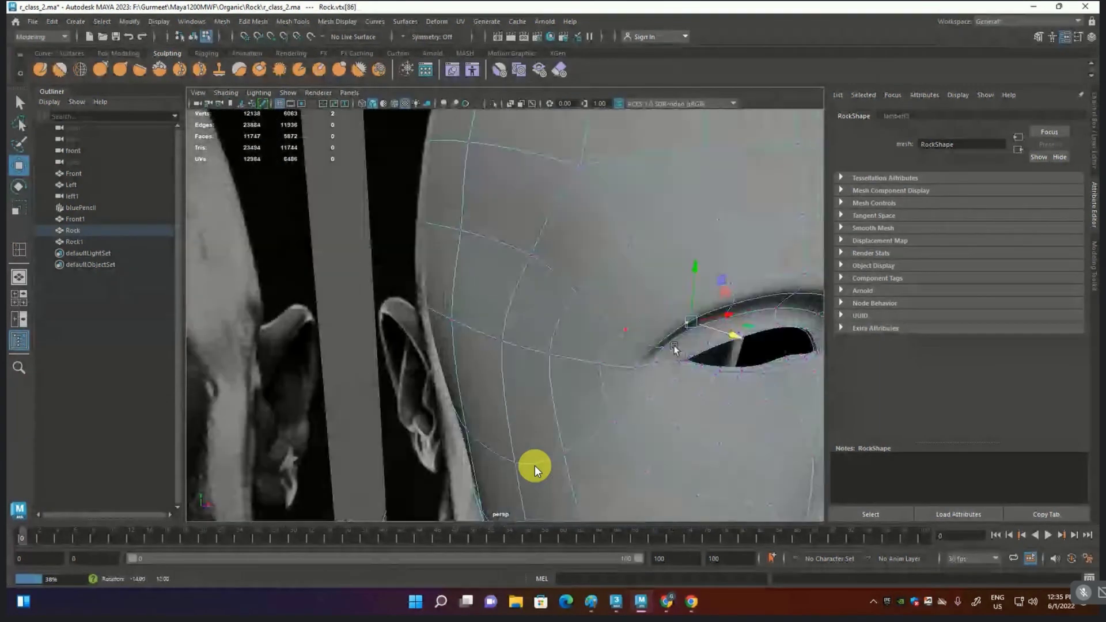
scroll(547, 303, "up", 3)
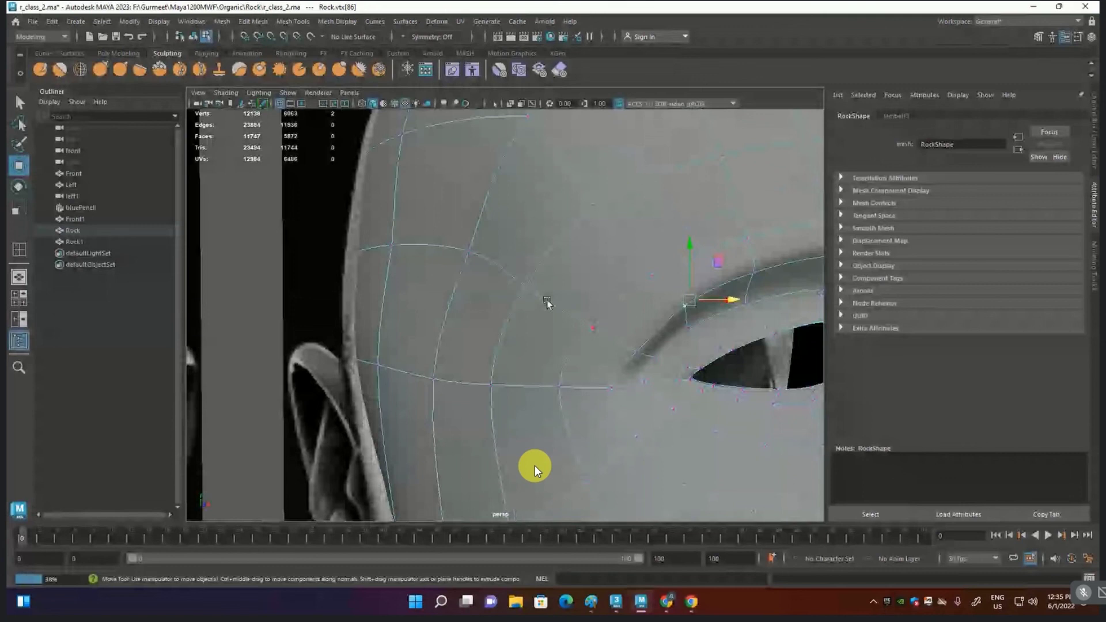
mouse_move(547, 303)
left_mouse_down("alt")
mouse_move(524, 288)
mouse_move(539, 299)
left_mouse_up("alt")
left_click_drag(528, 361, 626, 347, "alt")
left_click(532, 284)
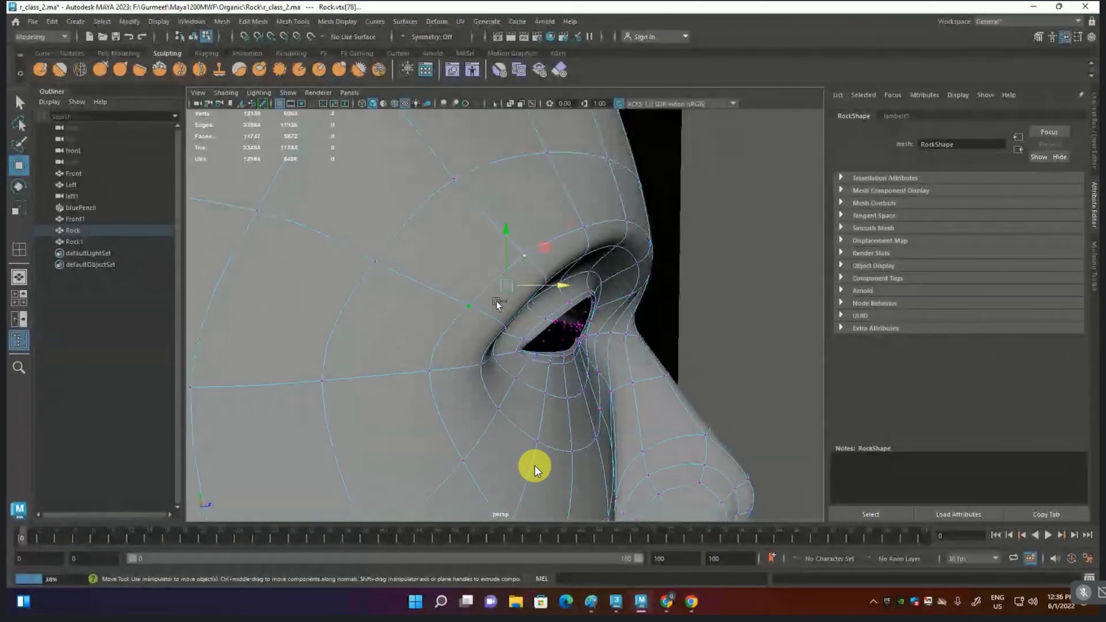
mouse_move(534, 285)
left_mouse_down("alt")
mouse_move(569, 280)
mouse_move(531, 329)
mouse_move(403, 311)
mouse_move(489, 317)
mouse_move(458, 298)
mouse_move(482, 285)
left_mouse_up("alt")
left_click(518, 254)
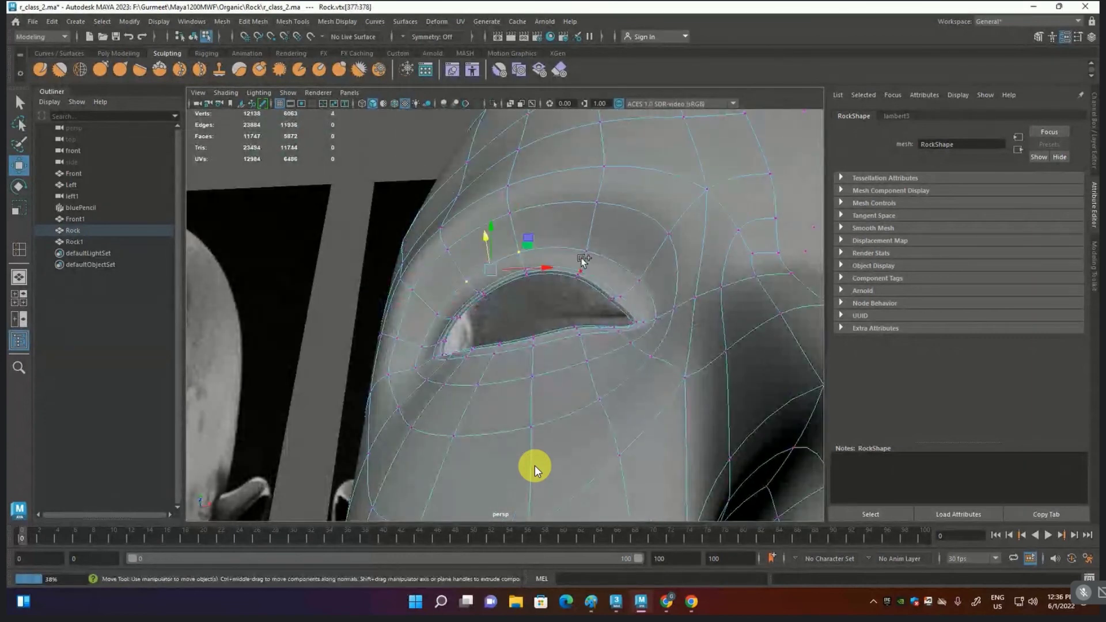
left_click_drag(562, 289, 568, 272, "alt")
left_click(533, 265)
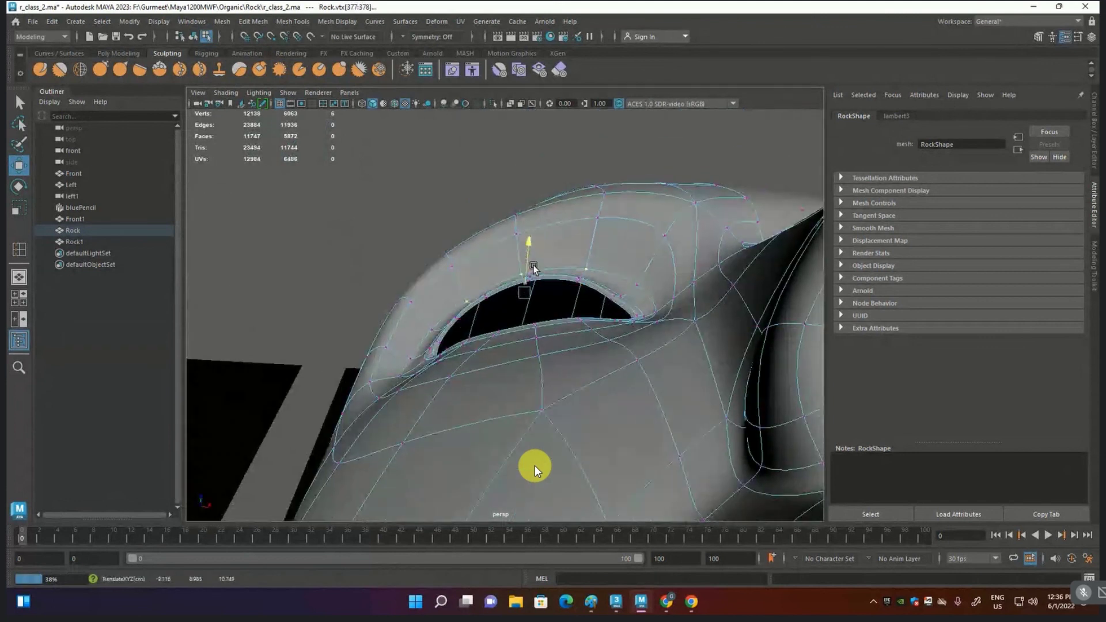
left_click(631, 290)
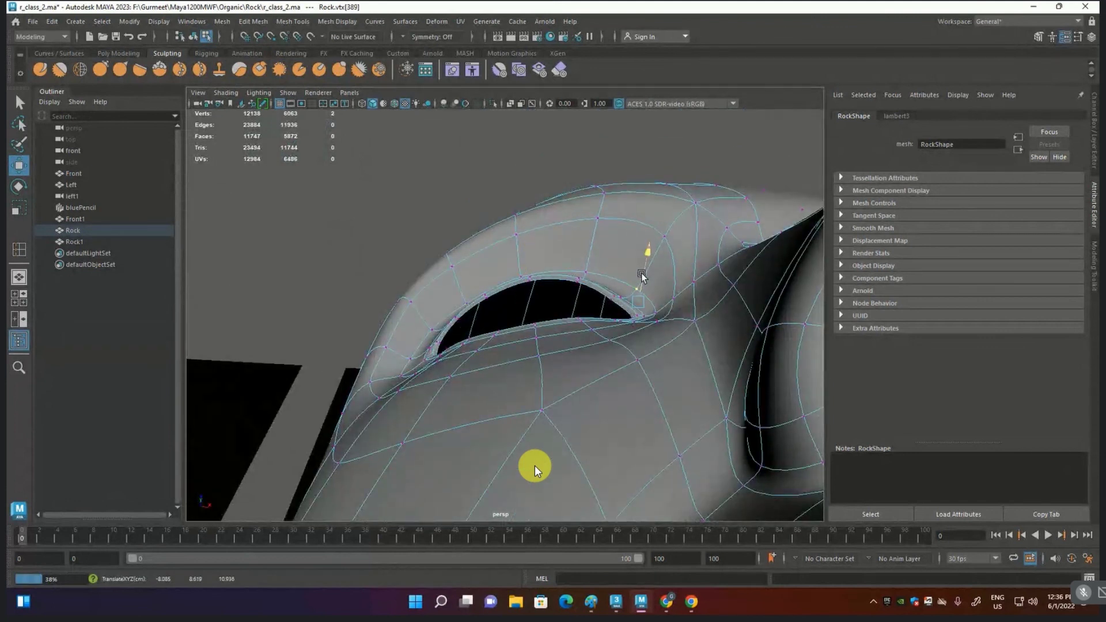
Step: Marquee-select the lower eyelid rim vertices and shift them to smooth the lid
left_click_drag(487, 295, 527, 384, "alt")
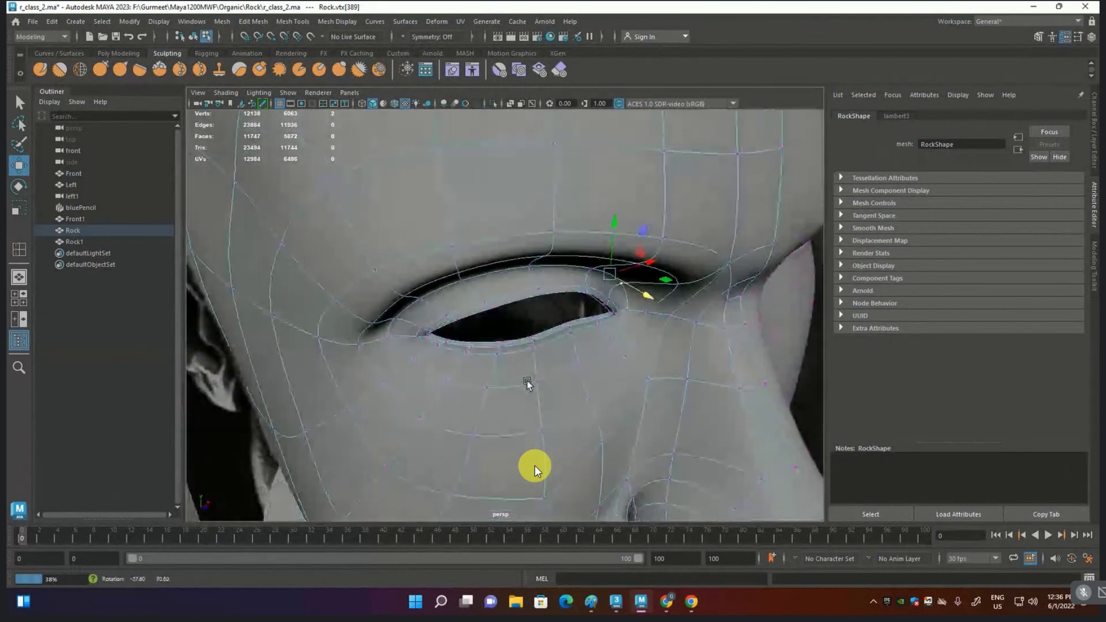
mouse_move(533, 385)
left_mouse_down("alt")
mouse_move(564, 404)
mouse_move(554, 390)
mouse_move(582, 423)
mouse_move(562, 437)
left_mouse_up("alt")
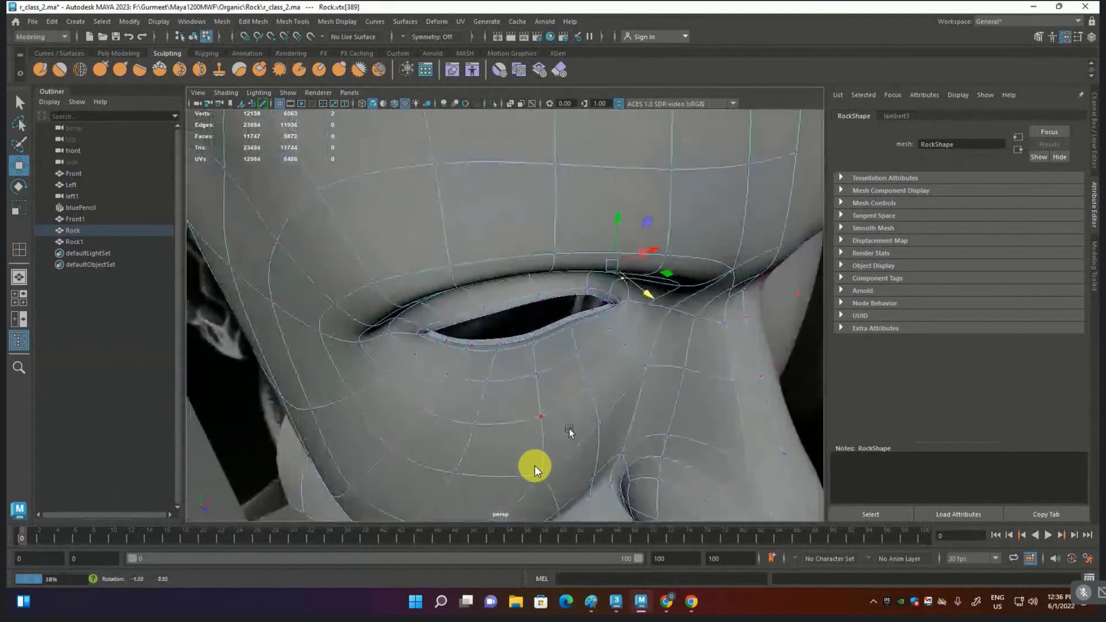
scroll(556, 415, "up", 3)
scroll(544, 377, "up", 3)
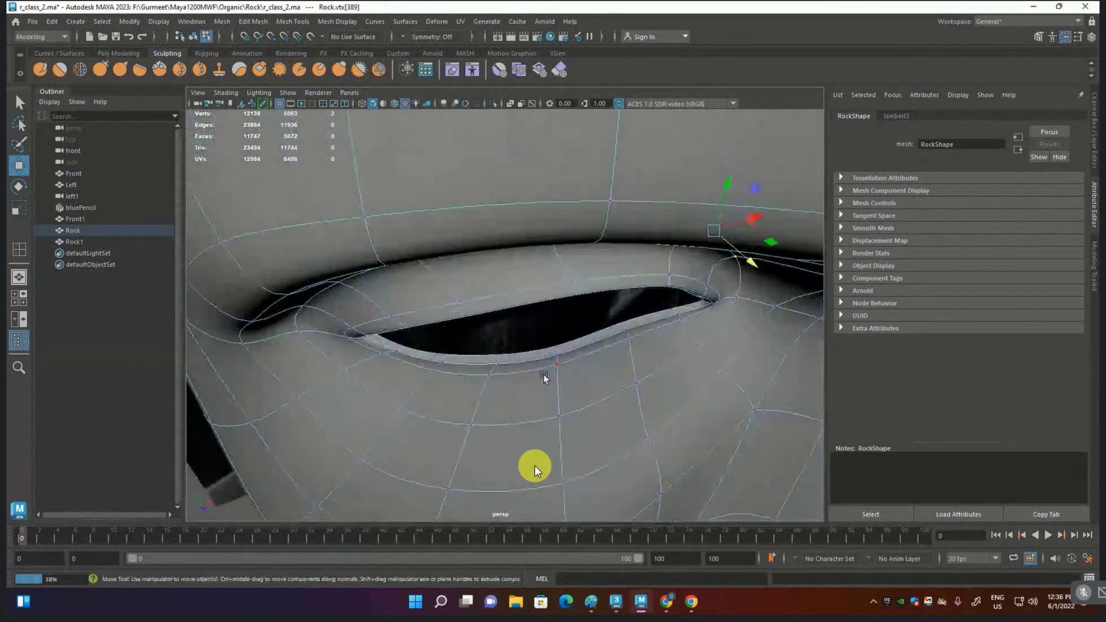
left_click_drag(567, 369, 457, 377)
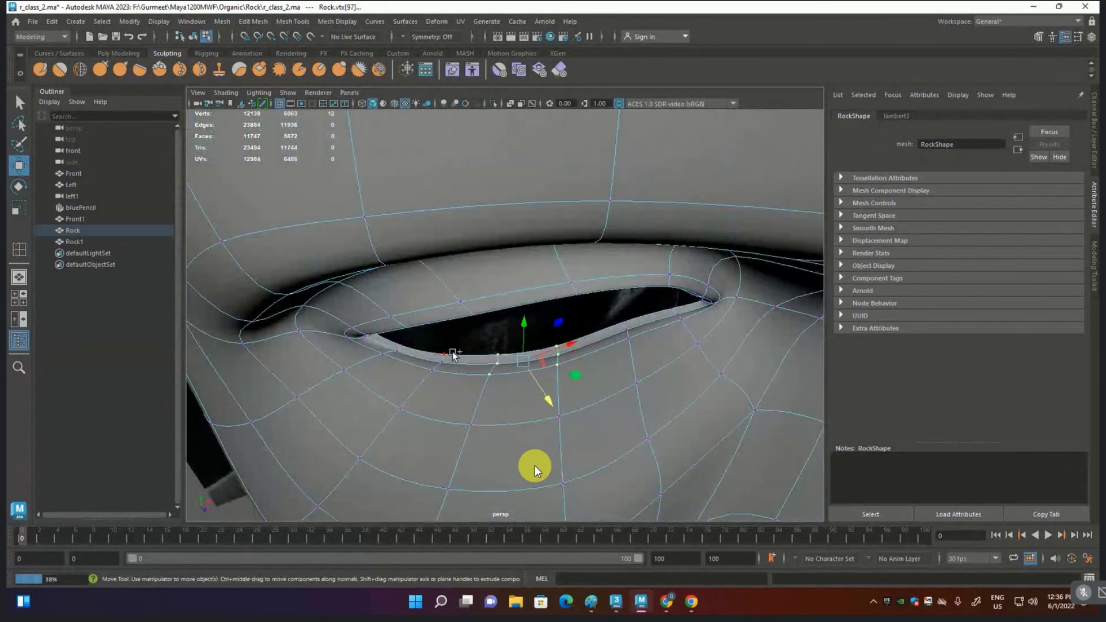
left_click_drag(645, 358, 608, 320, "shift")
mouse_move(539, 347)
left_mouse_down()
mouse_move(563, 381)
mouse_move(645, 396)
mouse_move(580, 319)
mouse_move(523, 316)
mouse_move(506, 329)
mouse_move(647, 340)
mouse_move(630, 353)
left_mouse_up()
Step: Insert a new edge loop ringing the left eye with Insert Edge Loop
left_click(276, 23)
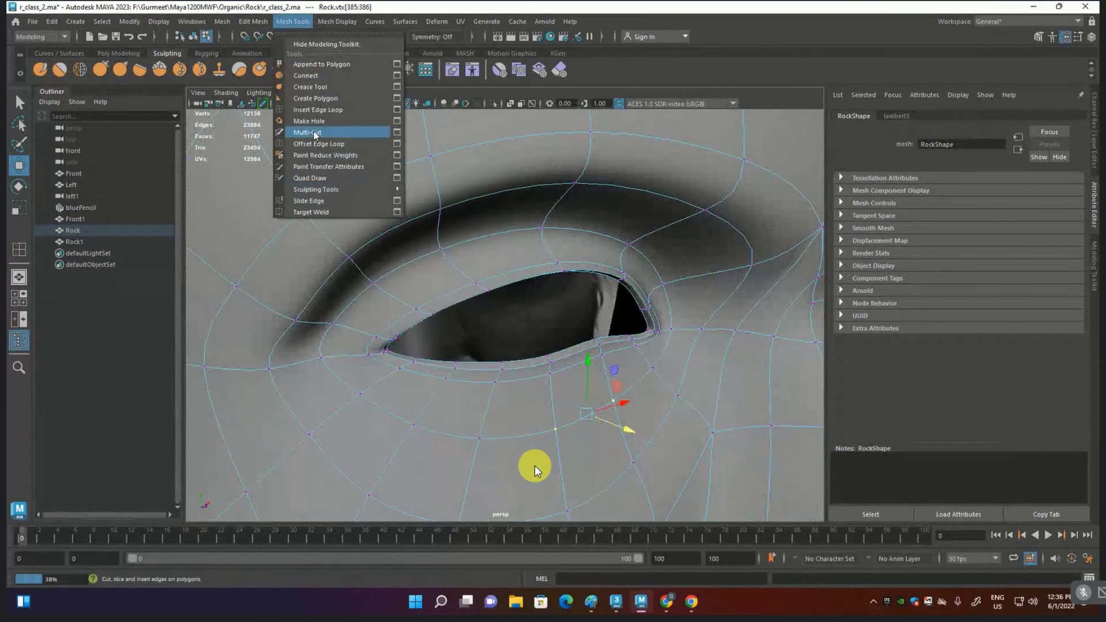
left_click(316, 110)
left_click(534, 470)
left_click(455, 267)
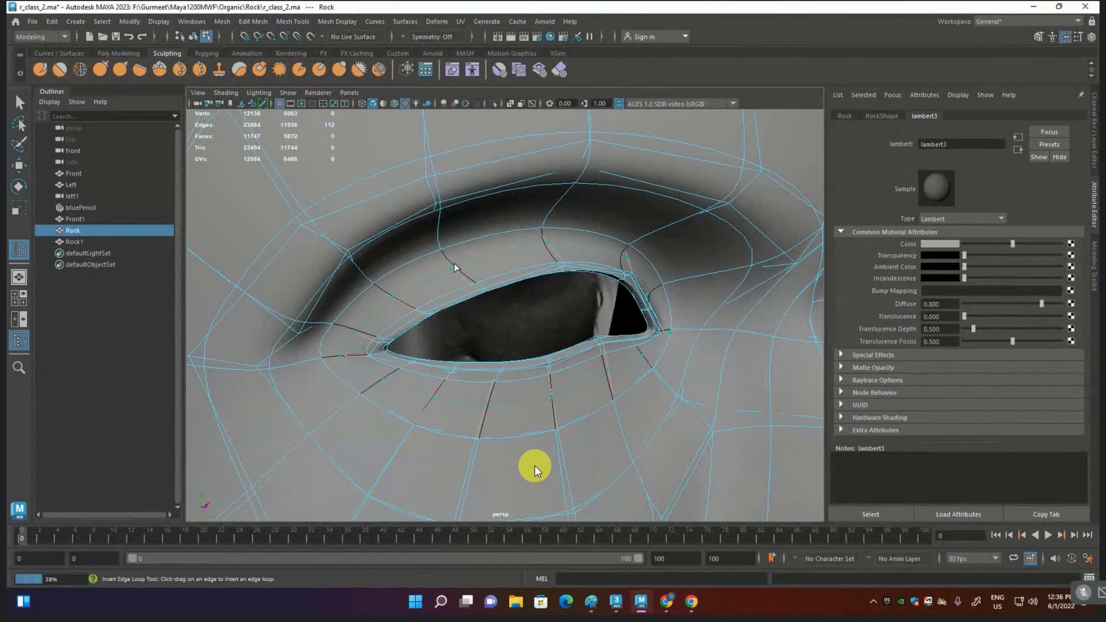
left_click(454, 261)
scroll(573, 347, "down", 3)
scroll(572, 346, "down", 3)
scroll(572, 347, "up", 5)
scroll(481, 345, "up", 2)
scroll(480, 334, "up", 1)
Step: In cage view, raise two upper eyelid vertices with the Move tool
key("1")
right_click_drag(494, 331, 469, 287)
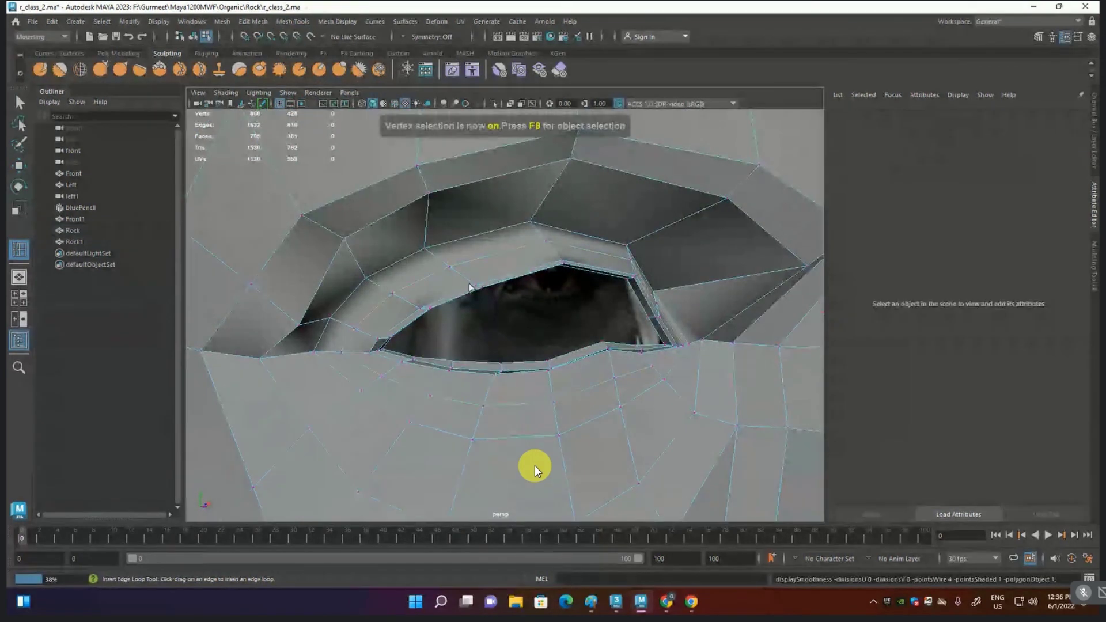
key("w")
left_click(449, 266)
left_click(546, 240, "shift")
left_click_drag(497, 233, 497, 227)
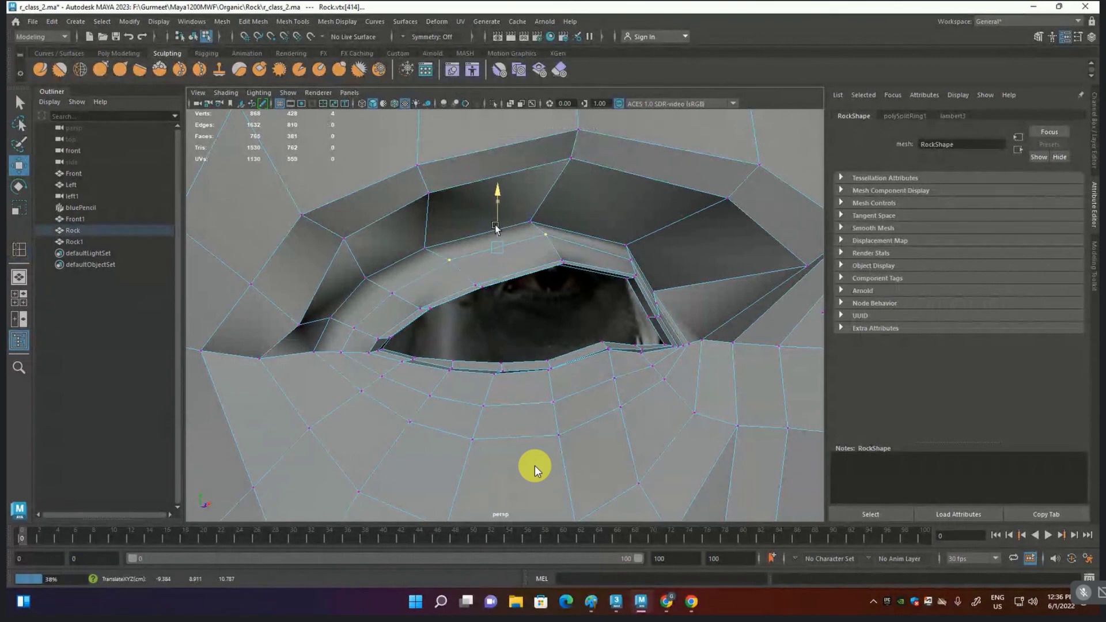
left_click(632, 259)
left_click_drag(656, 280, 679, 217, "alt")
mouse_move(696, 306)
left_mouse_down("alt")
mouse_move(665, 286)
mouse_move(667, 340)
mouse_move(473, 358)
left_mouse_up("alt")
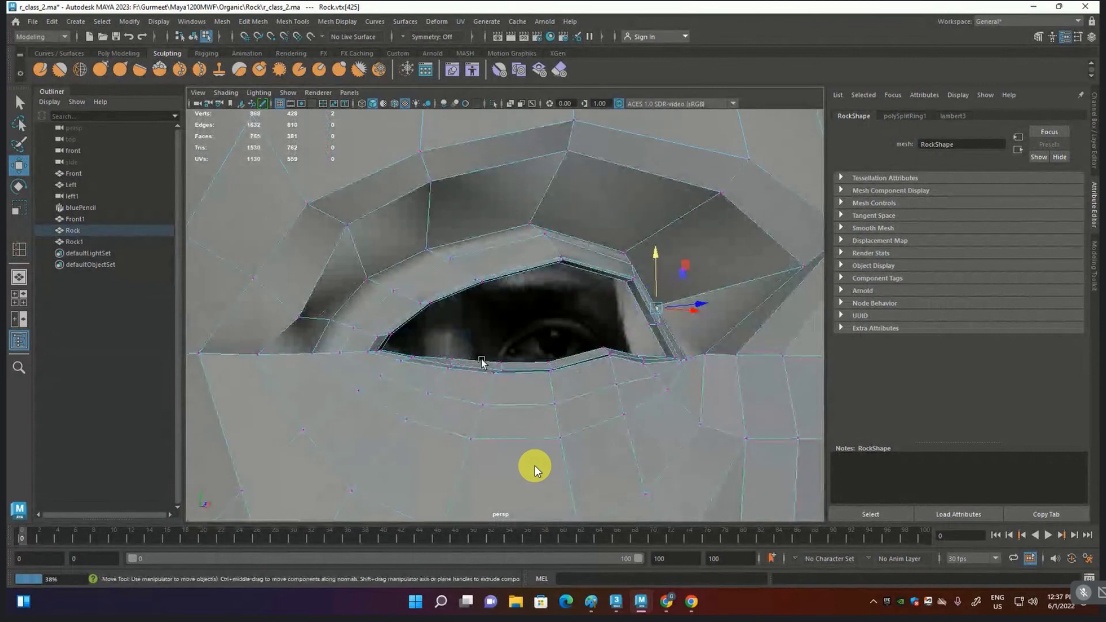
Step: With smooth preview on, shift two new-loop vertices beneath the eye
key("3")
scroll(472, 362, "down", 3)
mouse_move(476, 361)
left_mouse_down("alt")
mouse_move(486, 444)
mouse_move(566, 412)
left_mouse_up("alt")
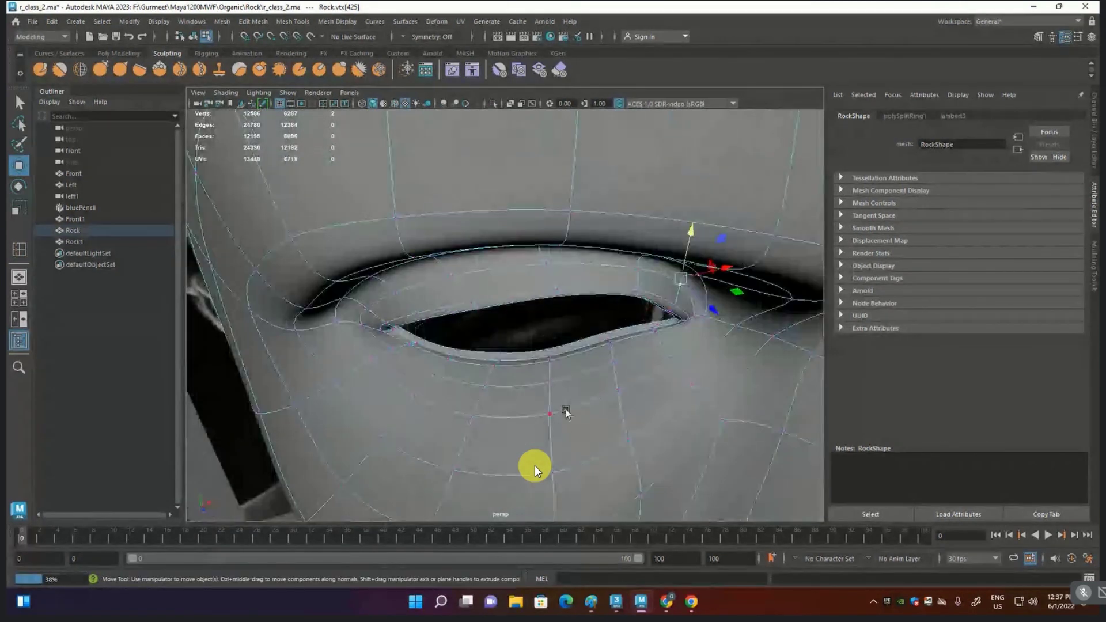
double_click(545, 383, "shift")
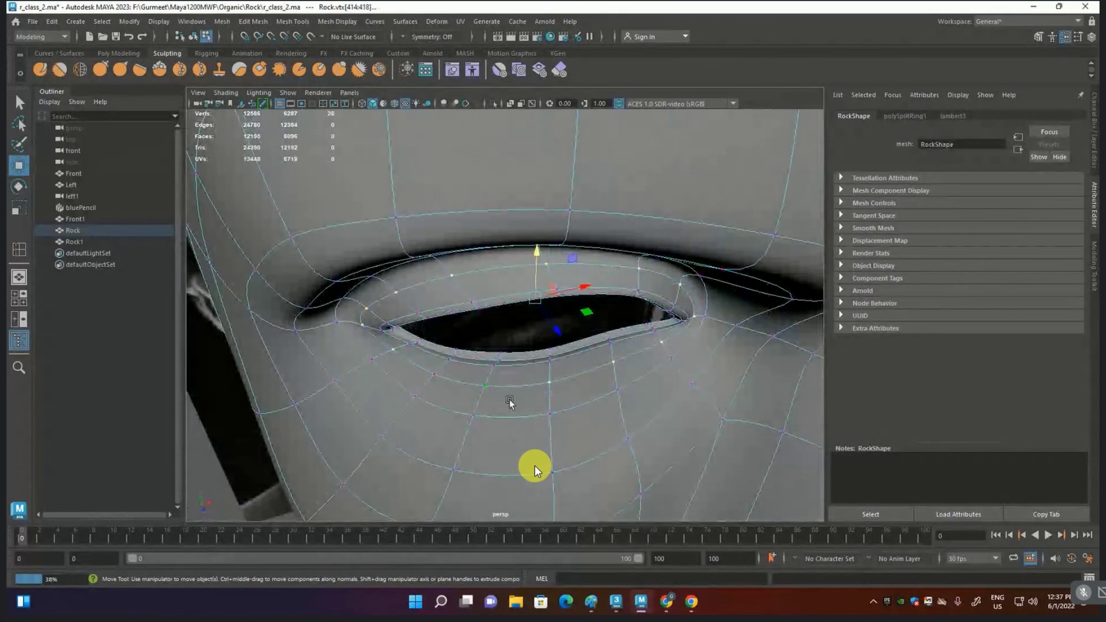
left_click(551, 391)
left_click(437, 375, "shift")
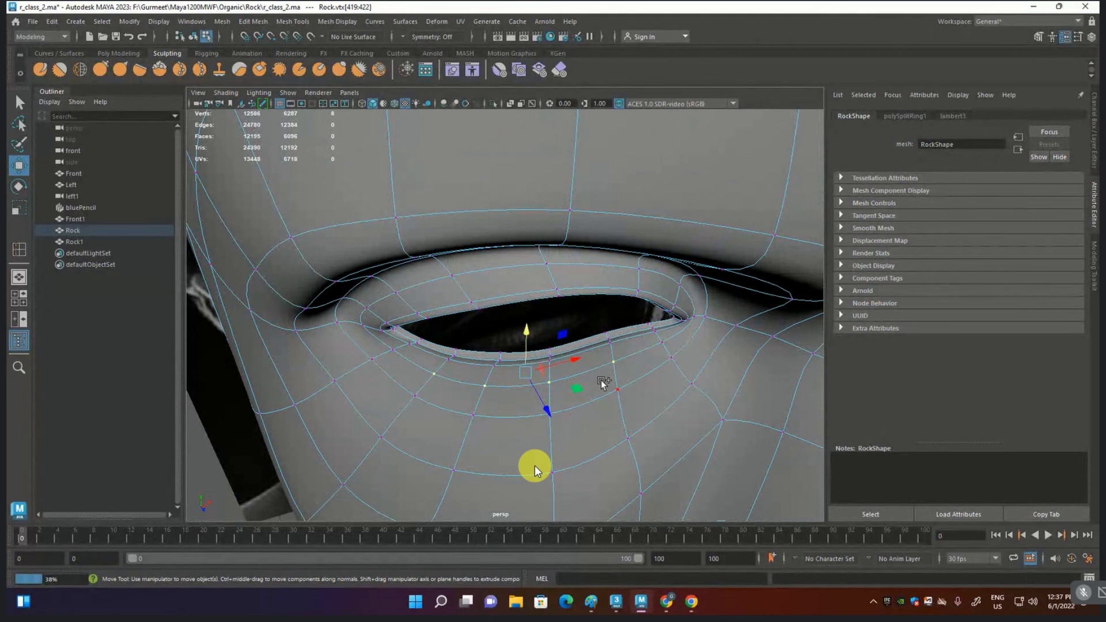
middle_click_drag(543, 395, 544, 408)
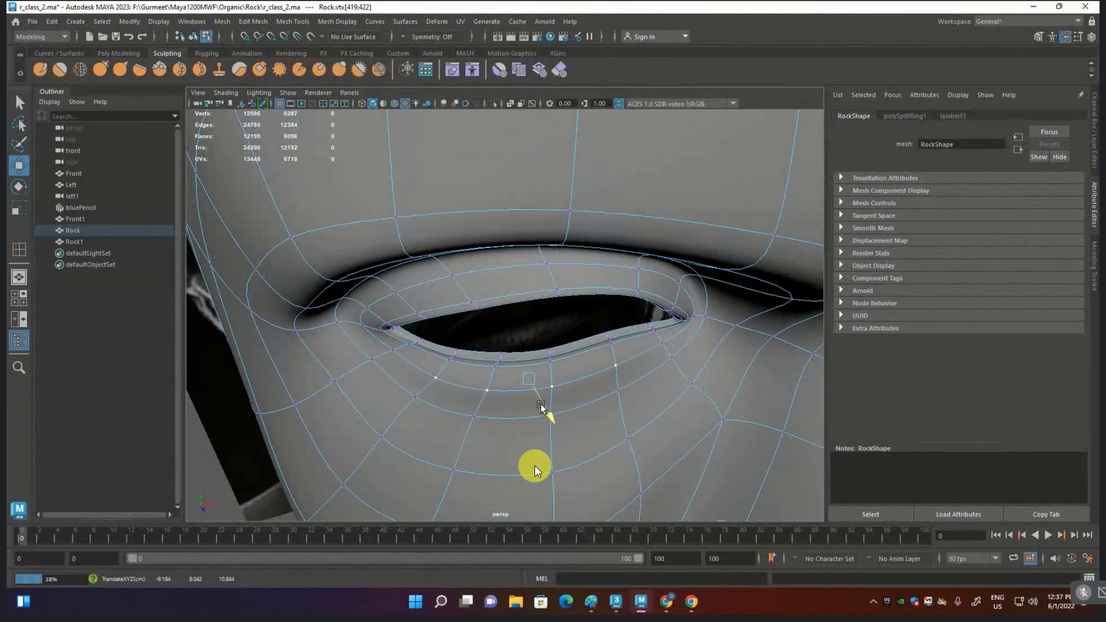
Step: Pull another lower-loop vertex slightly downward and review the eye
left_click(667, 344)
middle_click_drag(669, 354, 676, 357)
scroll(506, 378, "down", 2)
scroll(506, 378, "down", 4)
scroll(501, 372, "down", 2)
mouse_move(493, 362)
left_mouse_down("alt")
mouse_move(573, 406)
mouse_move(599, 345)
left_mouse_up("alt")
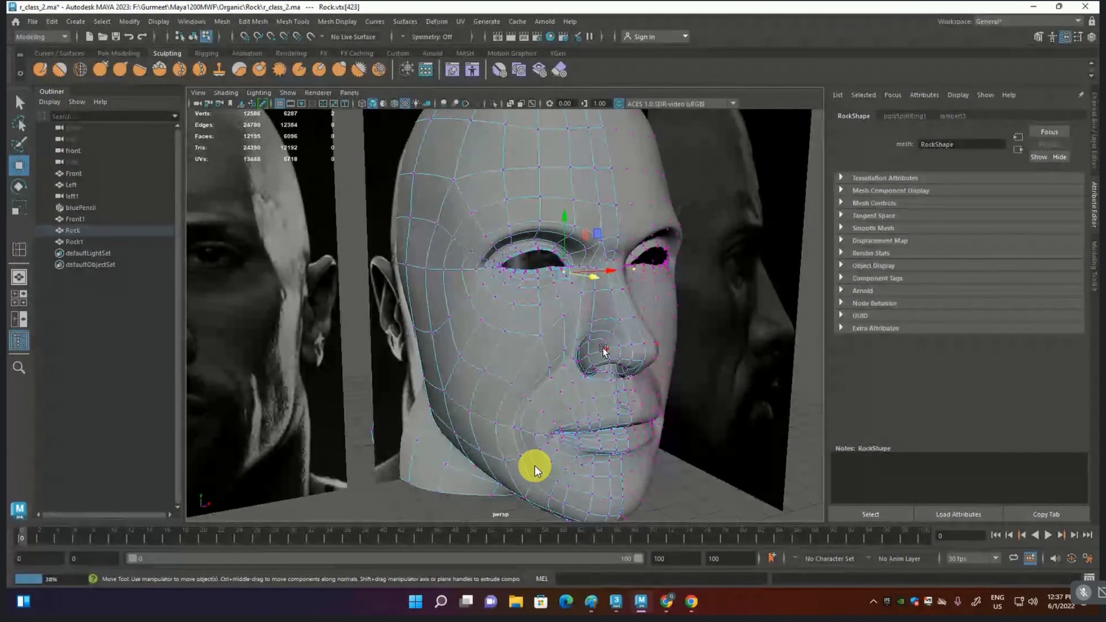
Step: Slide two brow vertices above the eye slightly along the surface
scroll(513, 219, "up", 5)
mouse_move(542, 216)
left_mouse_down("alt")
mouse_move(570, 210)
mouse_move(552, 184)
left_mouse_up("alt")
left_click(584, 175)
left_click(514, 173, "shift")
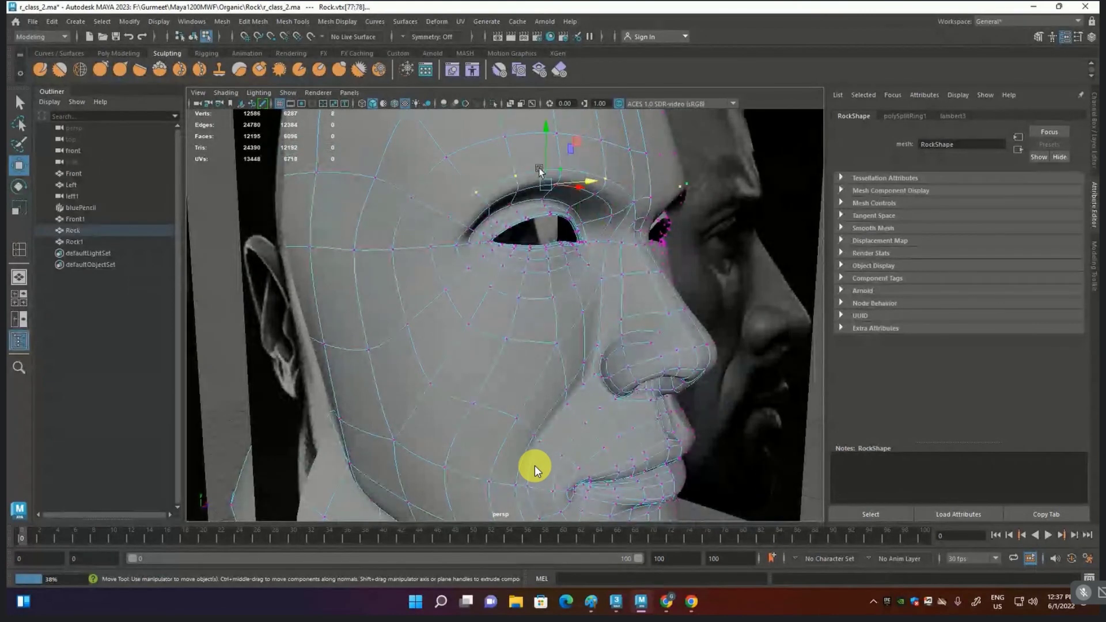
left_click_drag(545, 158, 545, 157)
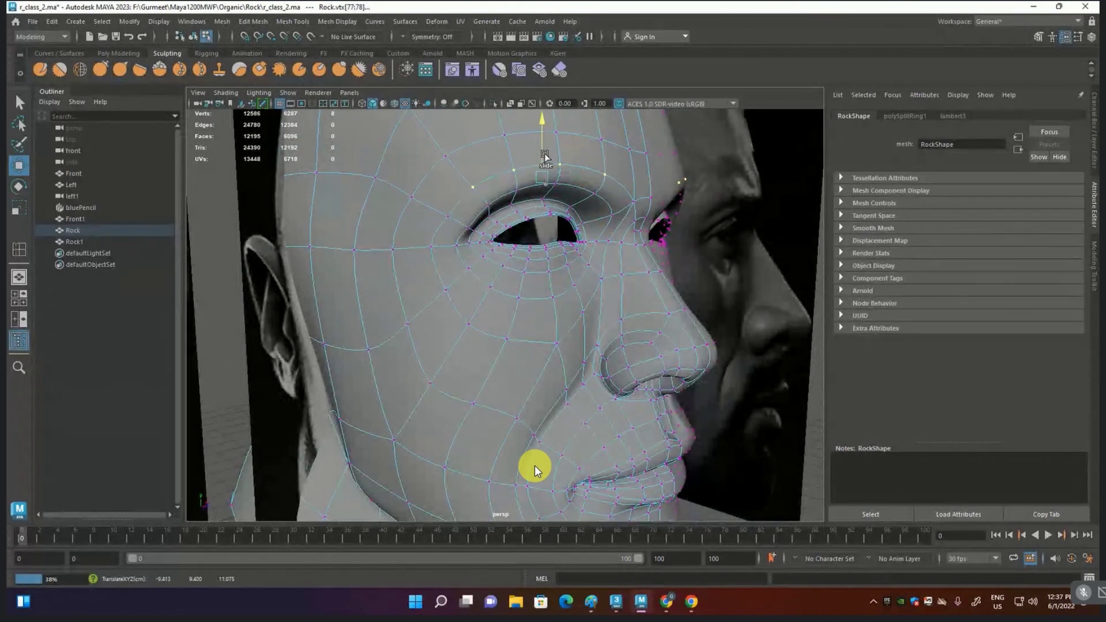
Step: Reposition the eyelid corner vertex, then save the scene and start a new one
left_click(469, 230)
left_click_drag(499, 196, 474, 207)
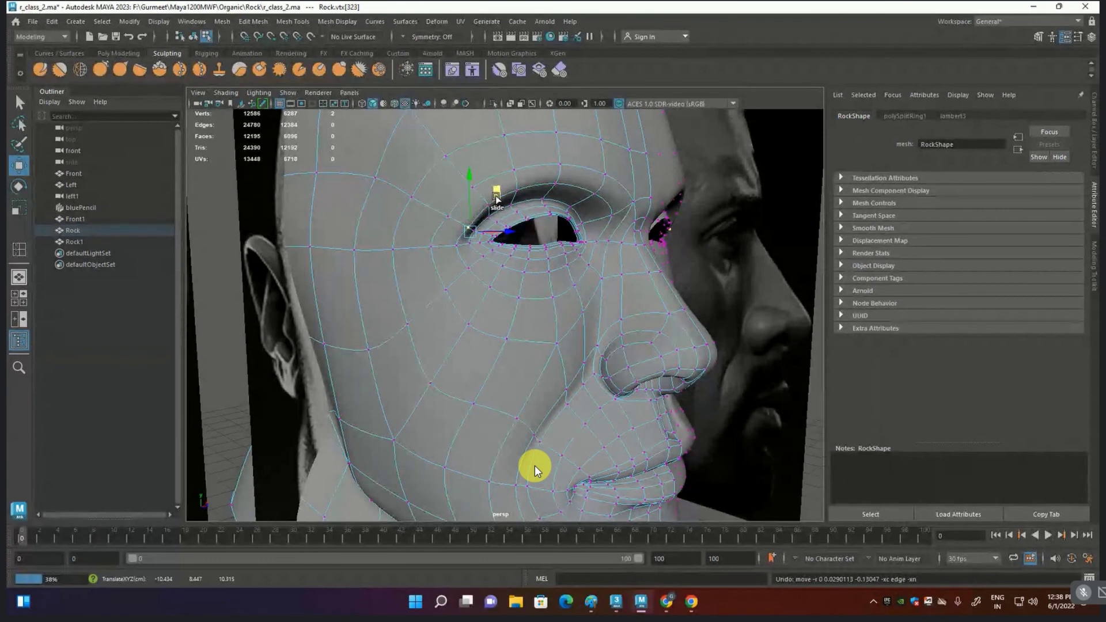
left_click_drag(496, 199, 521, 199, "alt")
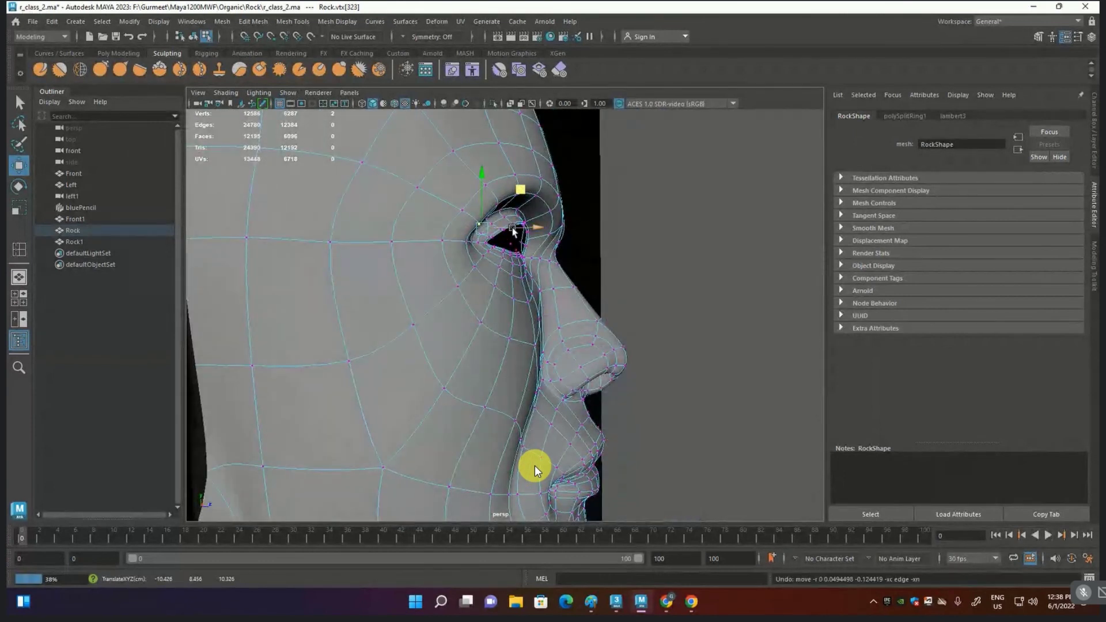
left_click_drag(482, 201, 480, 174)
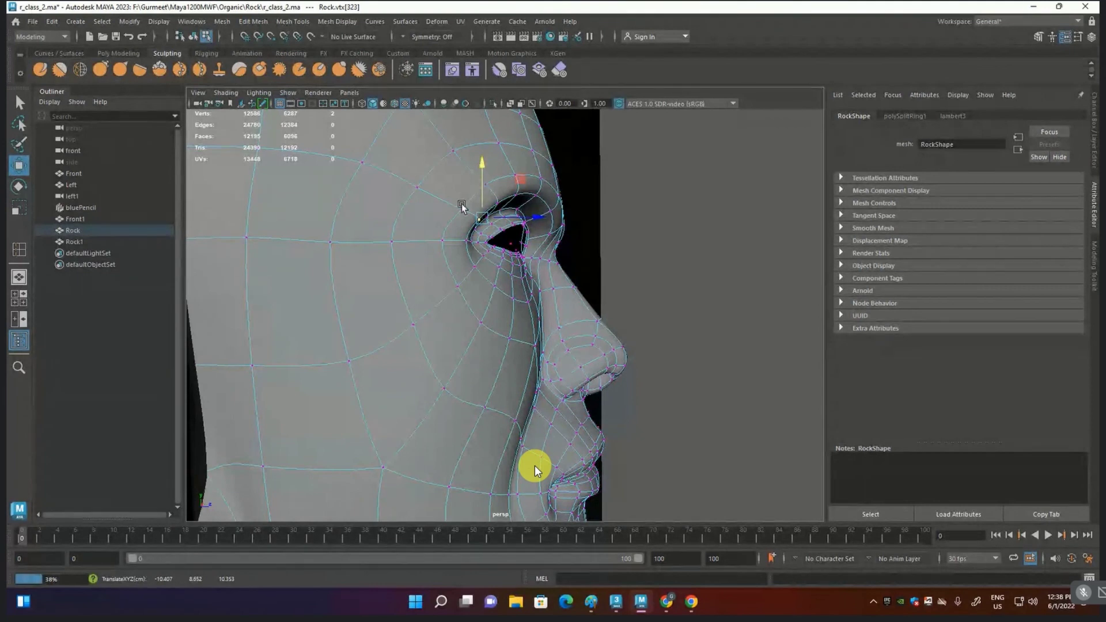
mouse_move(685, 297)
left_mouse_down("alt")
mouse_move(578, 317)
mouse_move(599, 316)
left_mouse_up("alt")
key("ctrl+s")
left_click(32, 21)
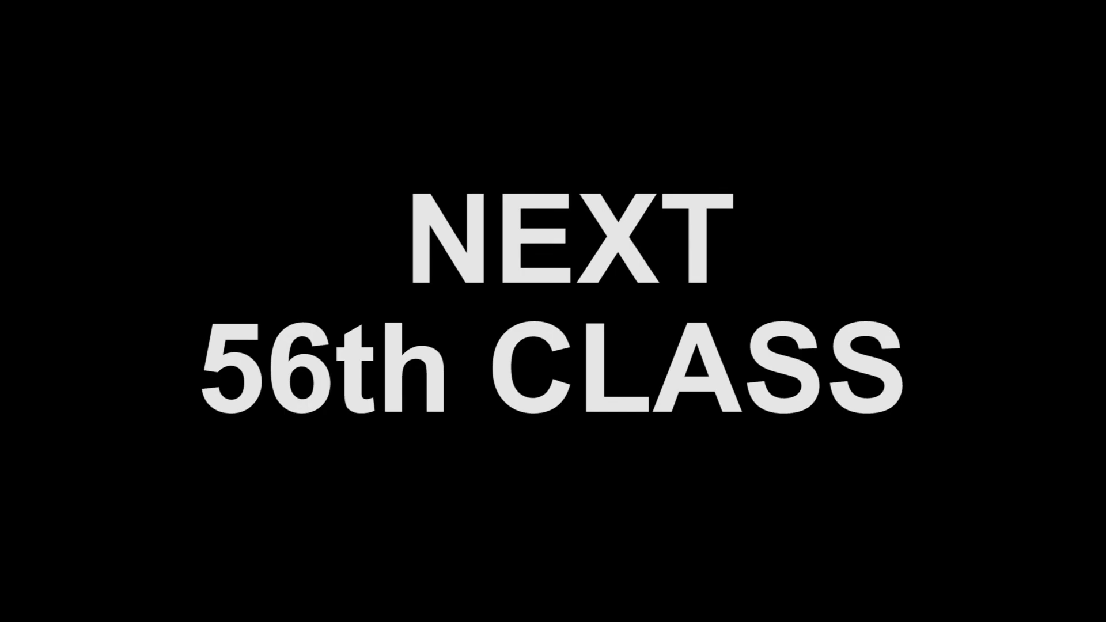